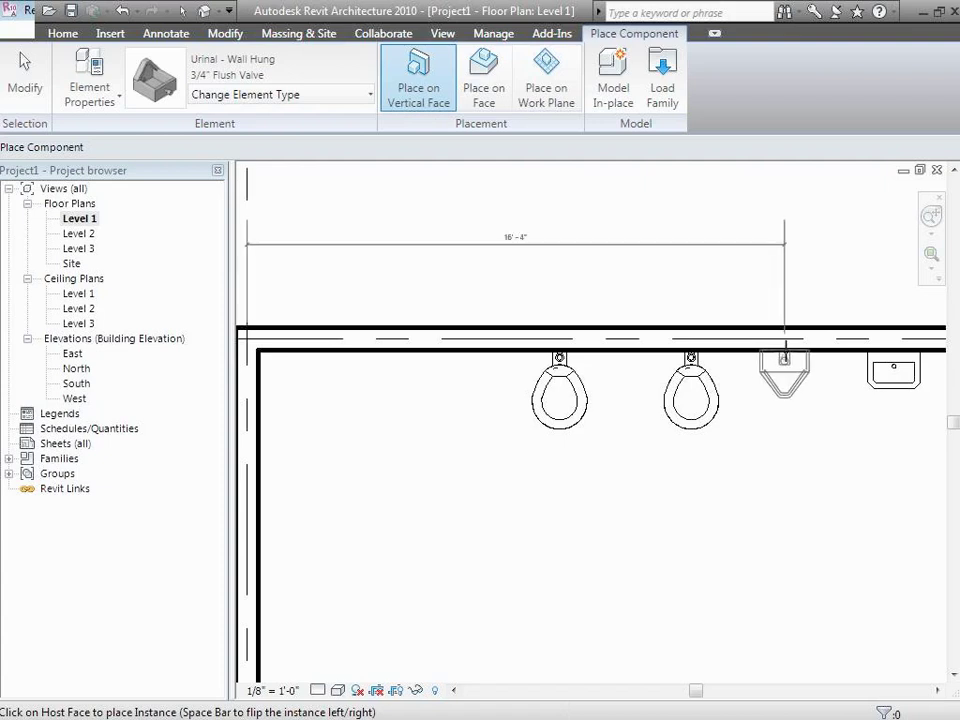
Step: Place the 3/4" Flush Valve wall-hung urinal on the upper wall between the second toilet and the sink, ending placement
click(790, 352)
click(29, 80)
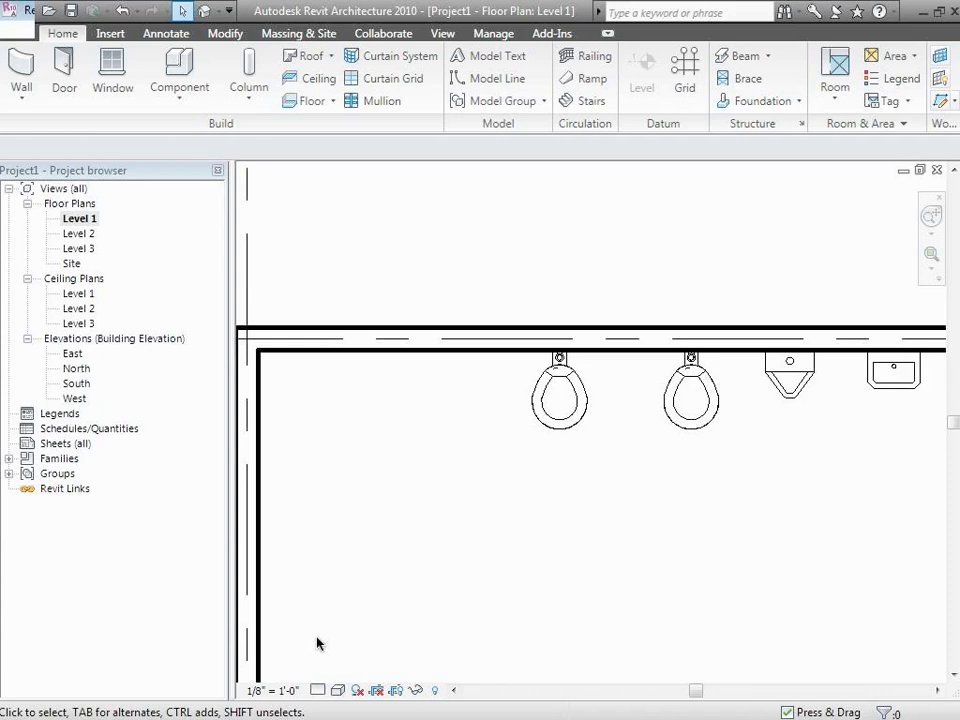
Step: Examine the toilets, urinal and sink up close in the default 3D view, checking the urinal and the sink individually
click(205, 16)
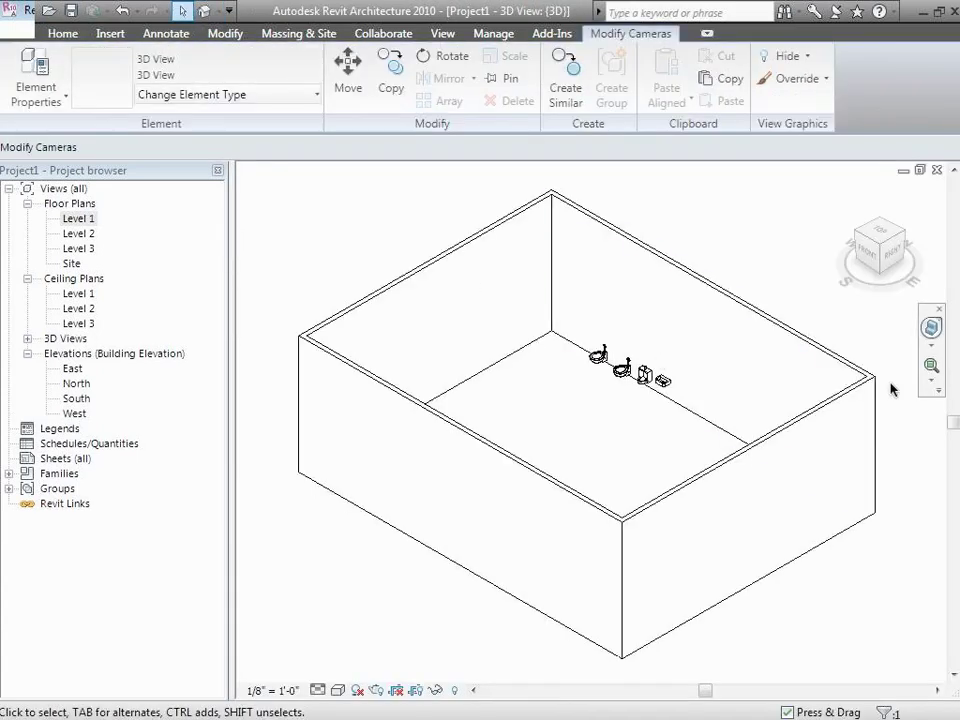
click(933, 367)
drag(566, 313, 733, 430)
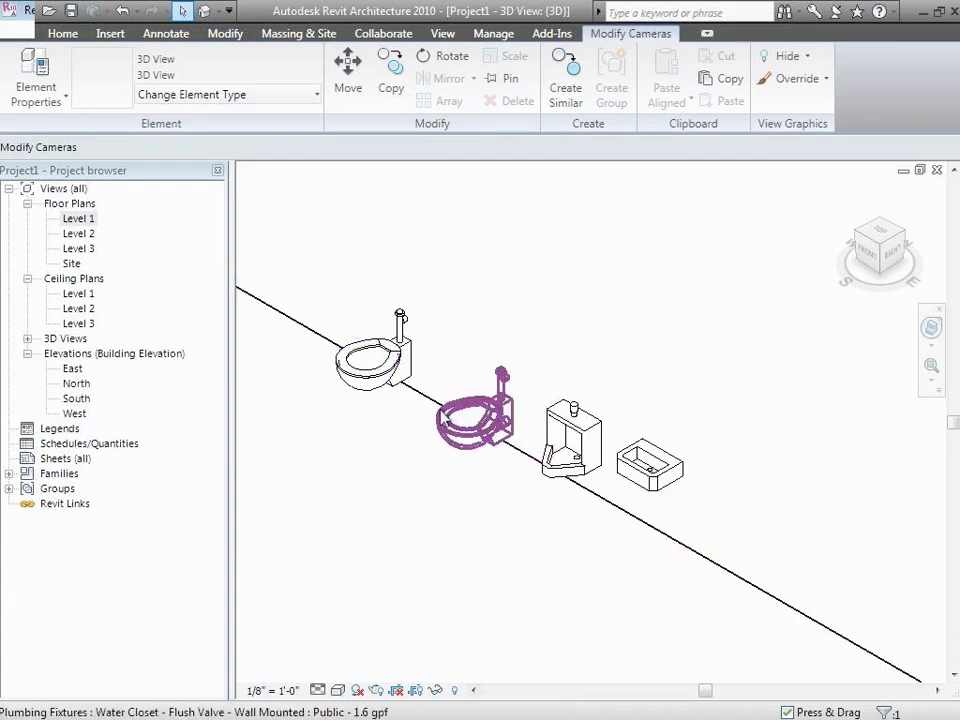
click(552, 442)
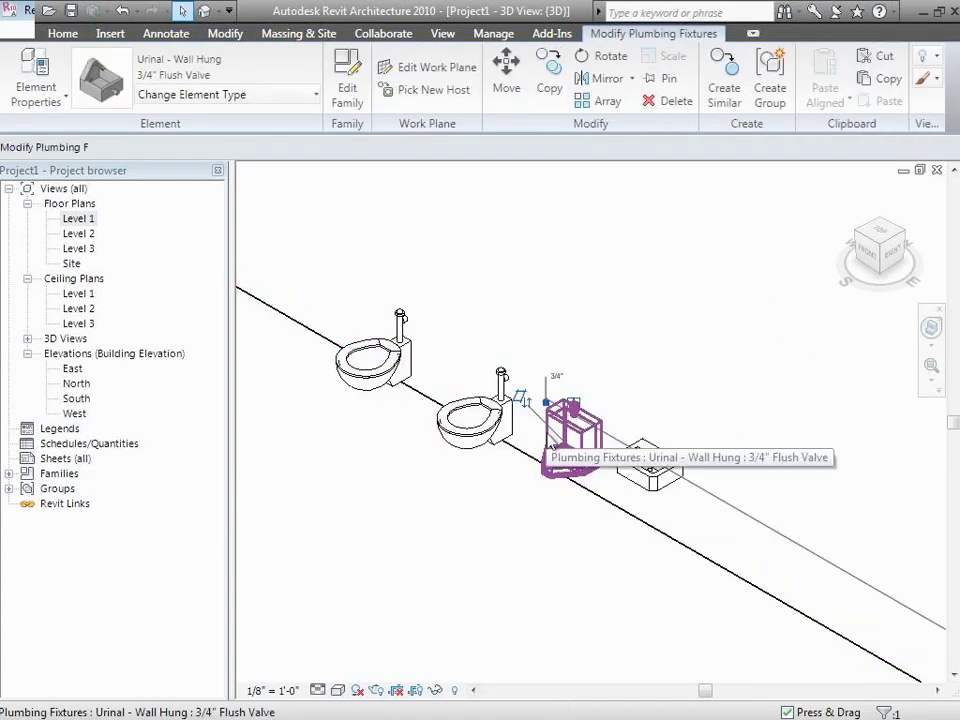
click(658, 491)
click(572, 585)
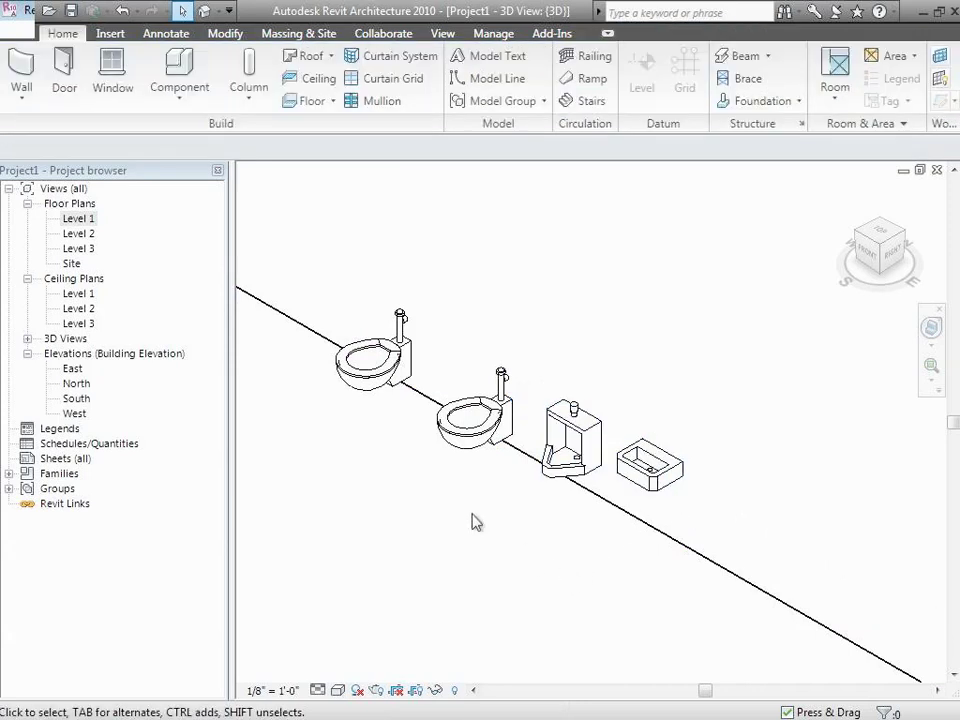
Step: Start saving the project and browse to the _CEE 110 • 210 Class Session Files folder on the CEE110Files (L:) drive
click(70, 12)
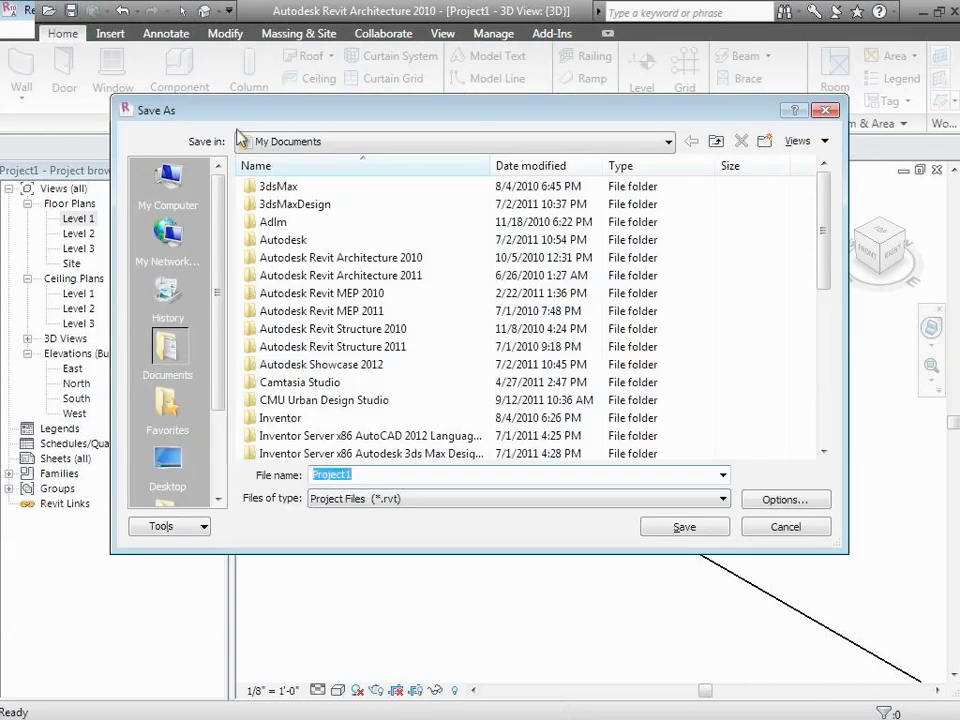
click(382, 142)
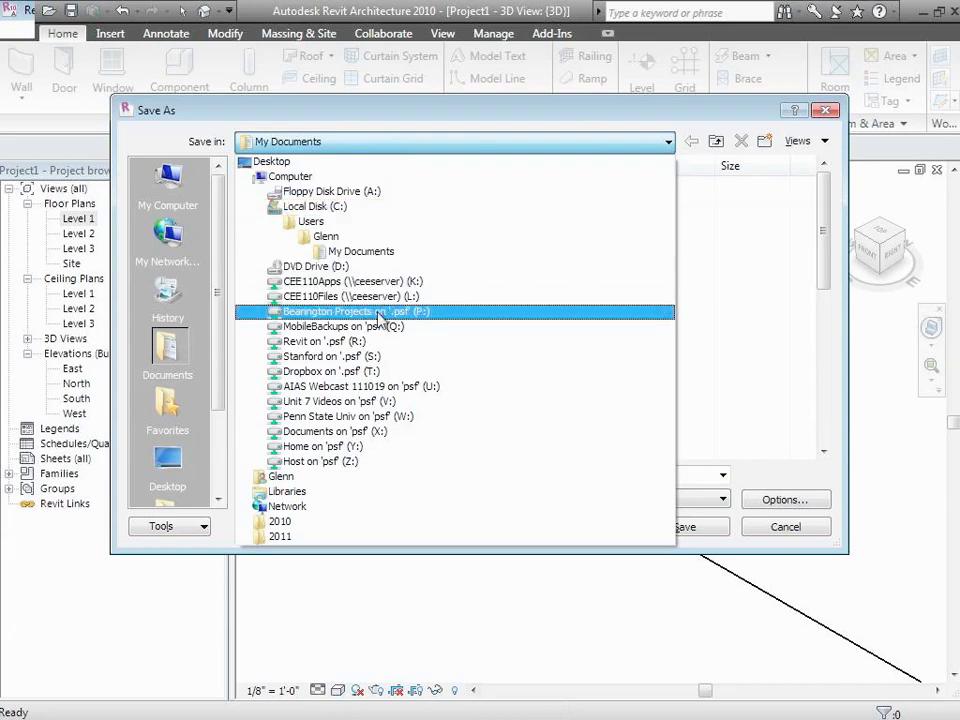
click(380, 297)
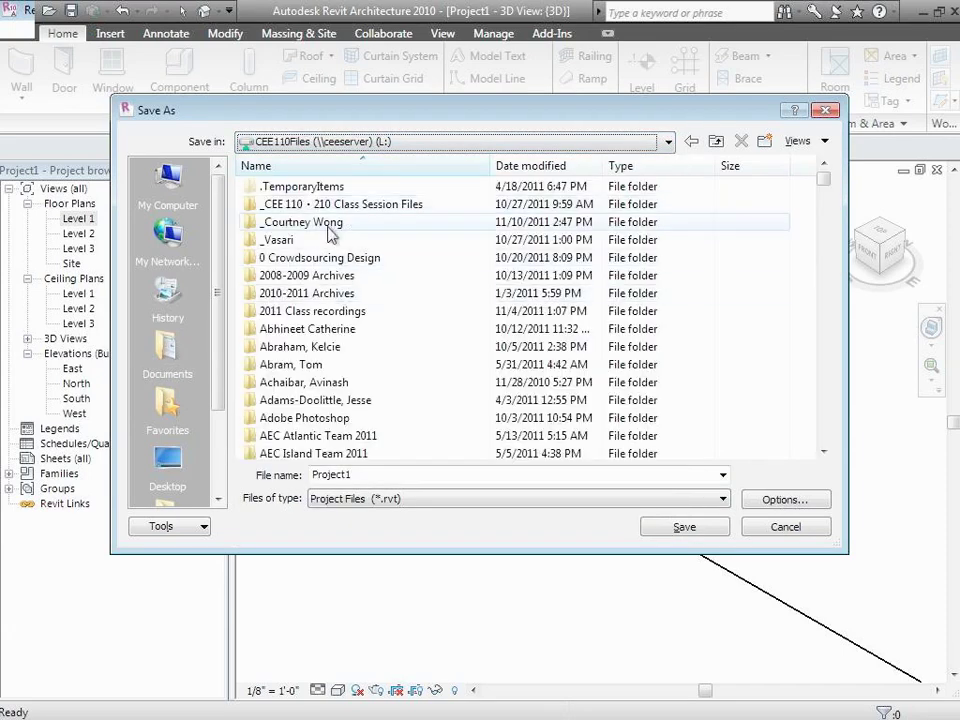
double_click(396, 204)
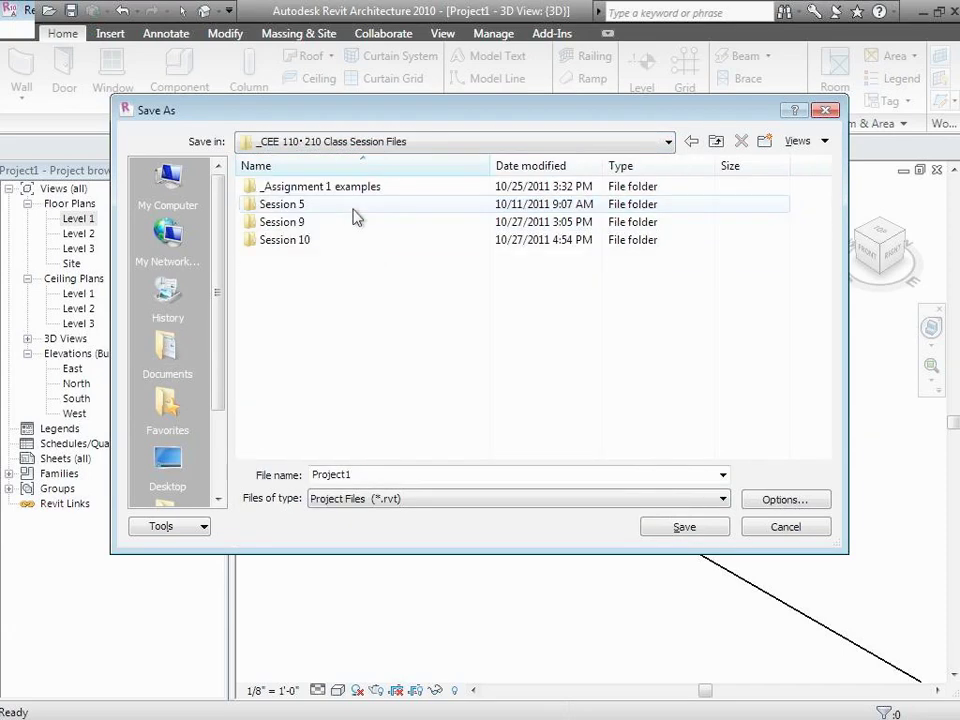
Step: Create a folder named Session 15 among the class session files and open it as the save location
click(765, 141)
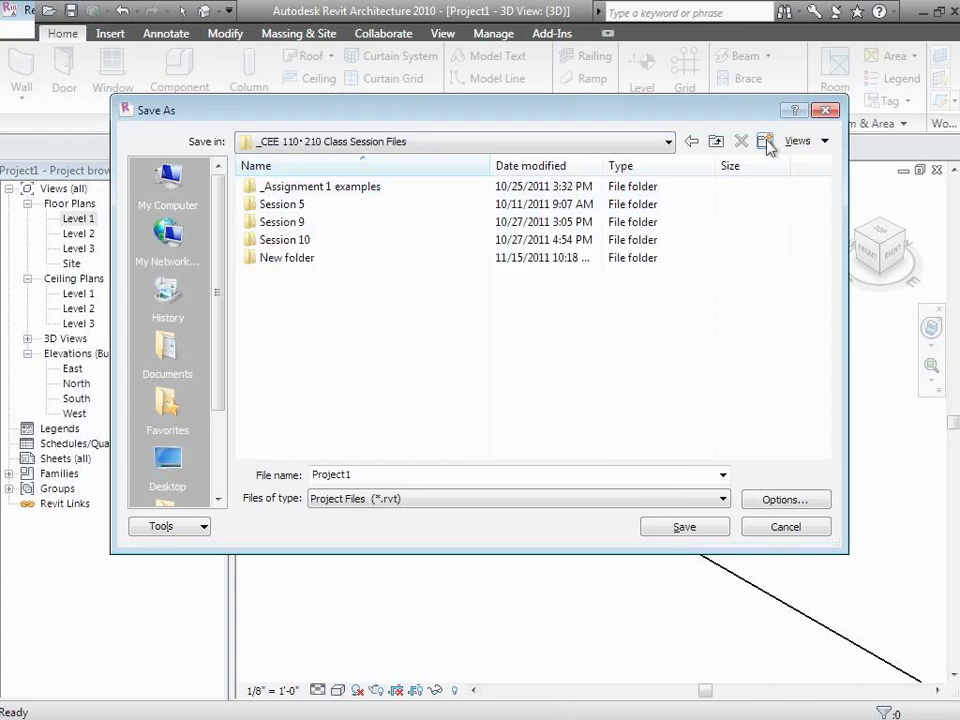
click(295, 259)
click(291, 259)
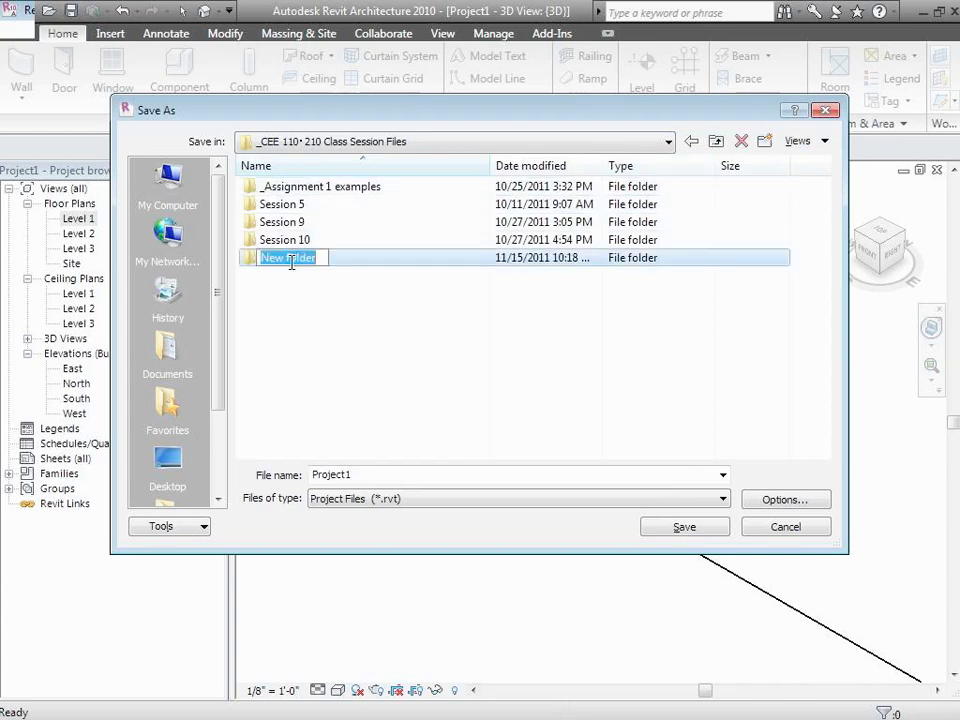
text(Session 14)
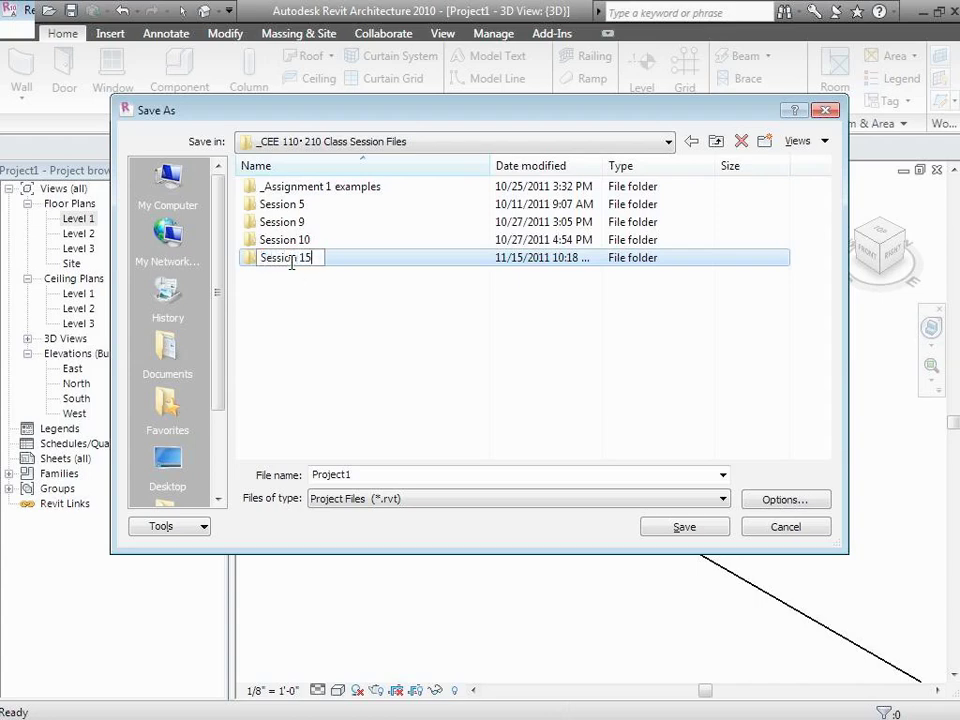
click(493, 442)
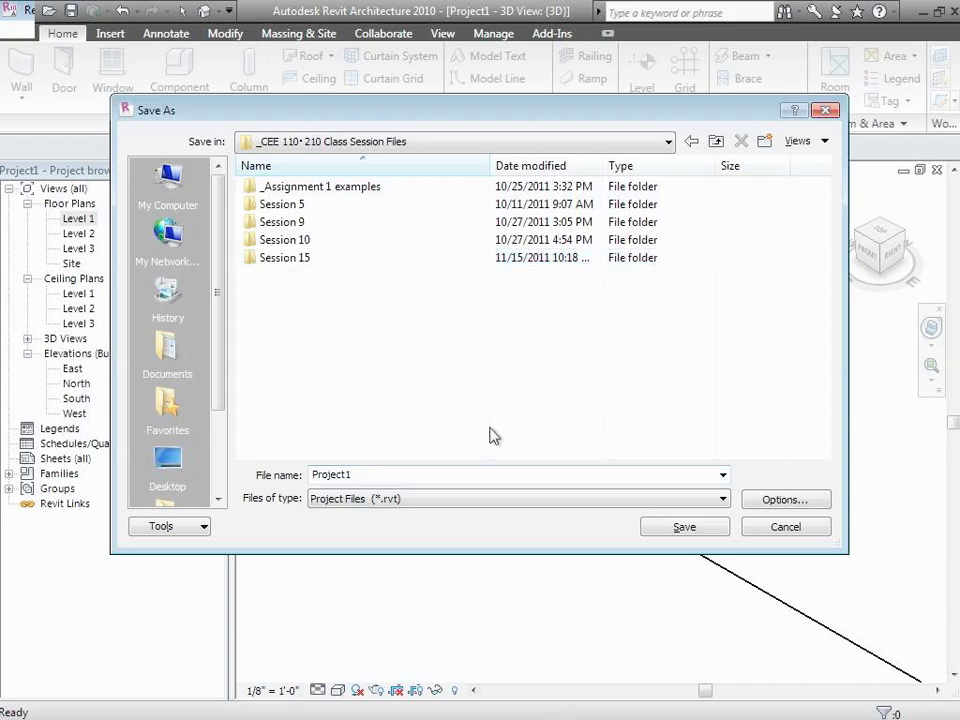
double_click(290, 258)
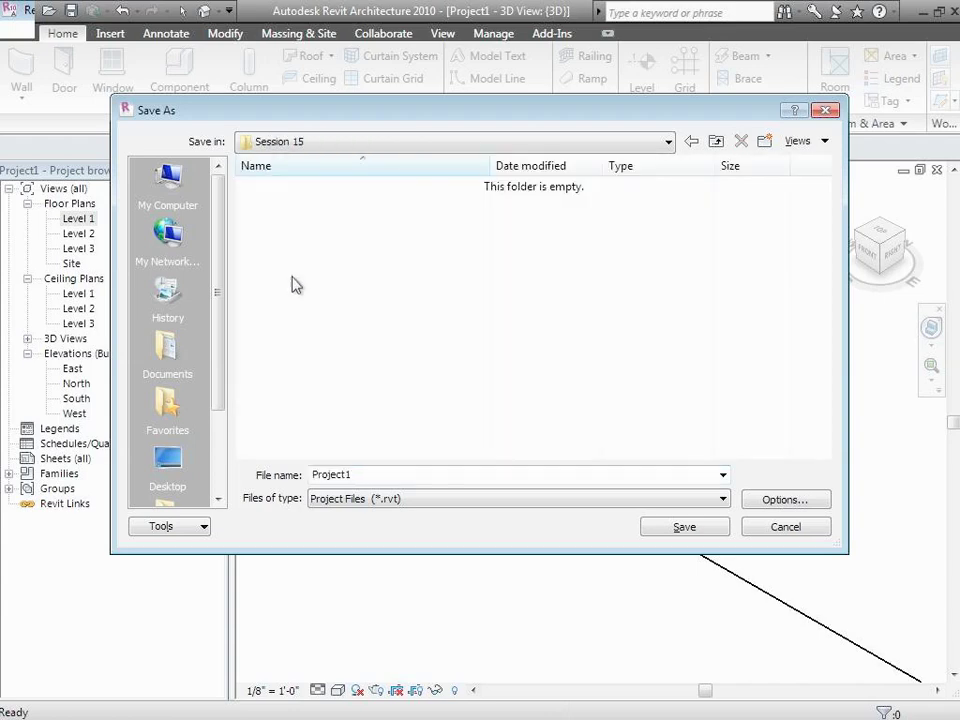
Step: Save the project in the Session 15 folder under the file name Session 15 - Architectural Model
double_click(368, 475)
text(Session 1)
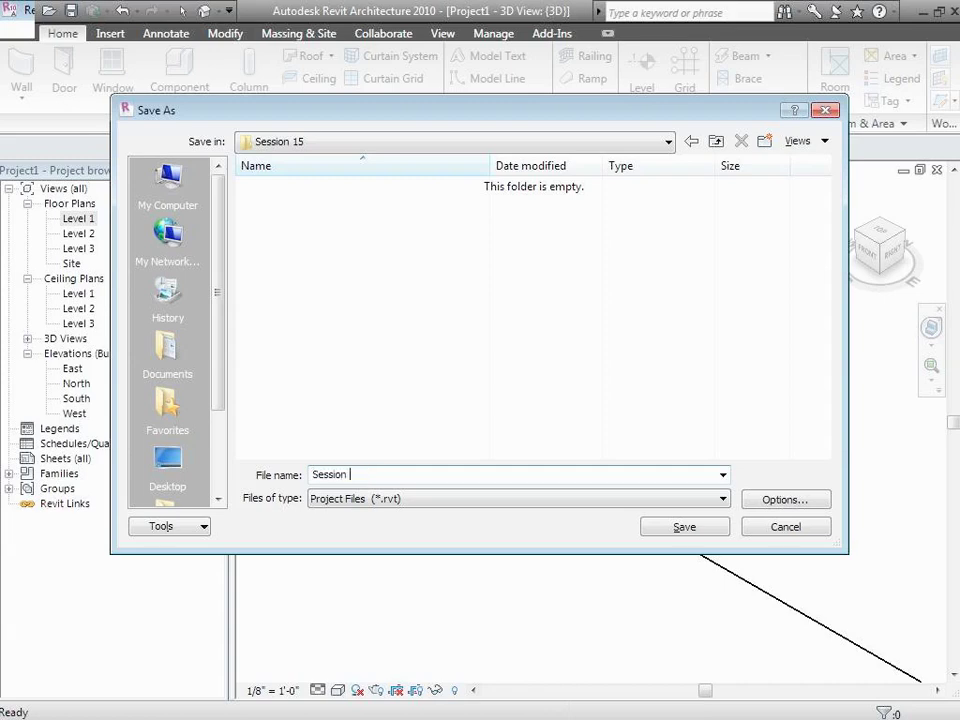
text(5 - ARch)
key(BackSpace)
key(BackSpace)
key(BackSpace)
key(BackSpace)
text(Architectural Model)
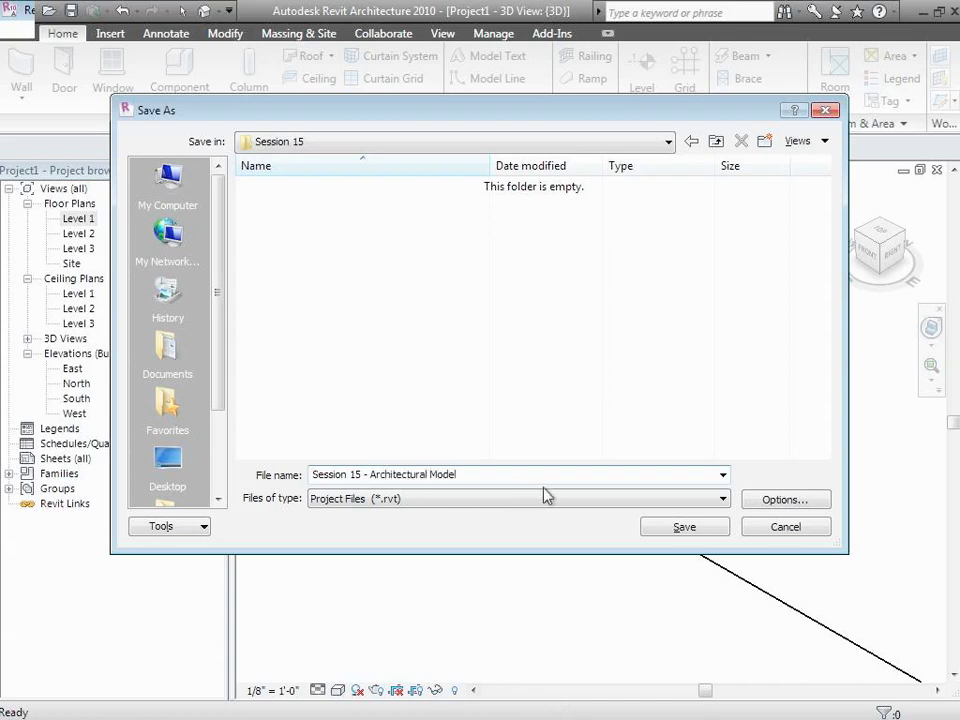
click(695, 531)
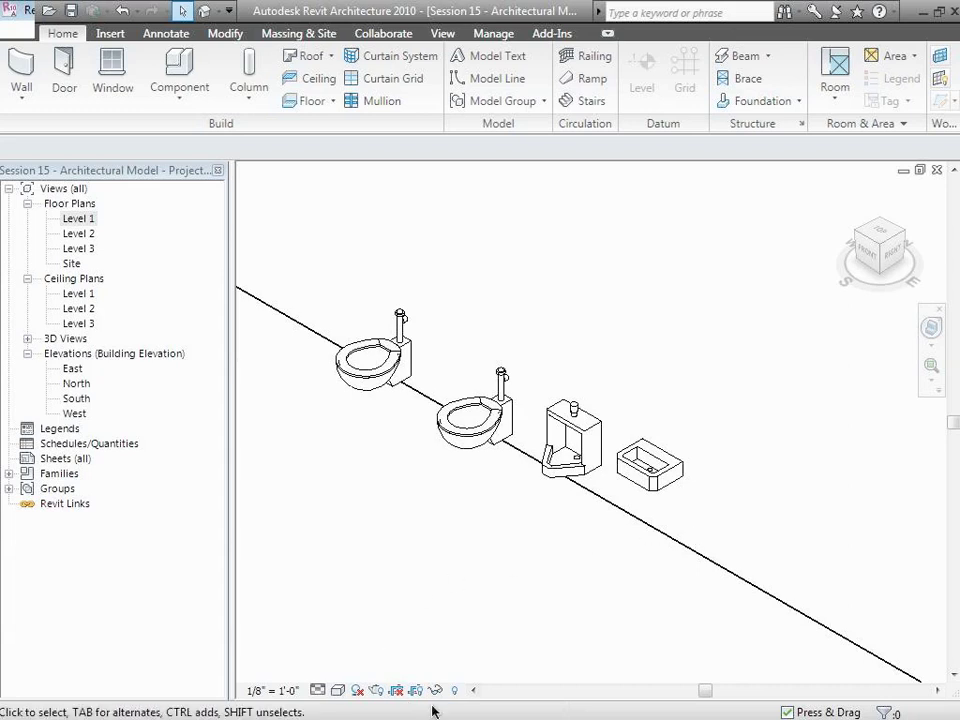
Step: Minimize the current program and launch Autodesk Revit MEP 2010 from the installed Autodesk programs
click(928, 22)
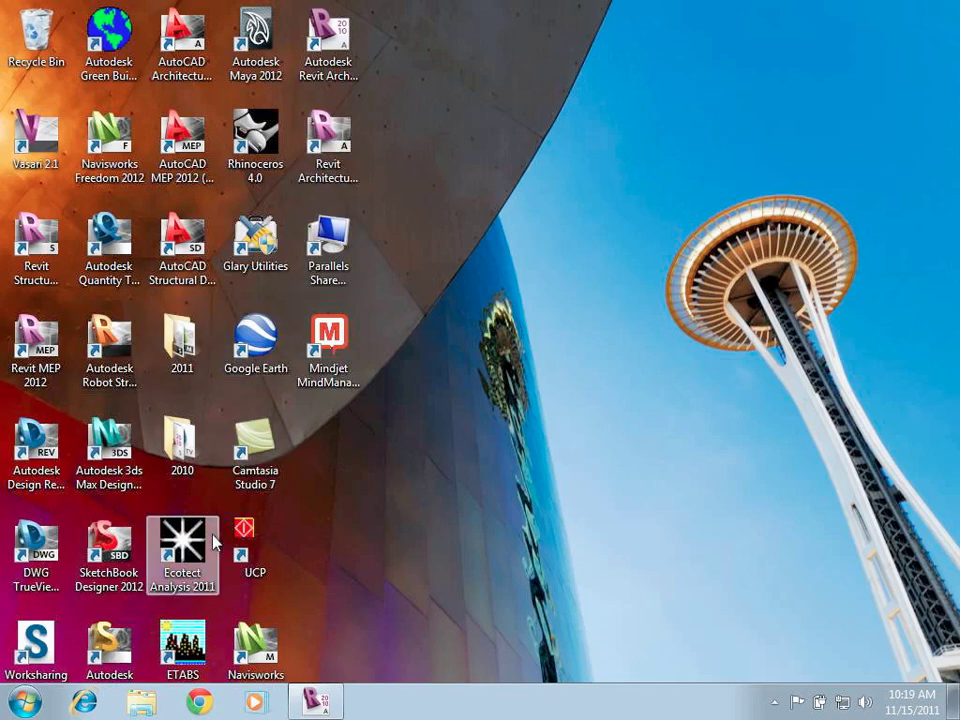
click(24, 702)
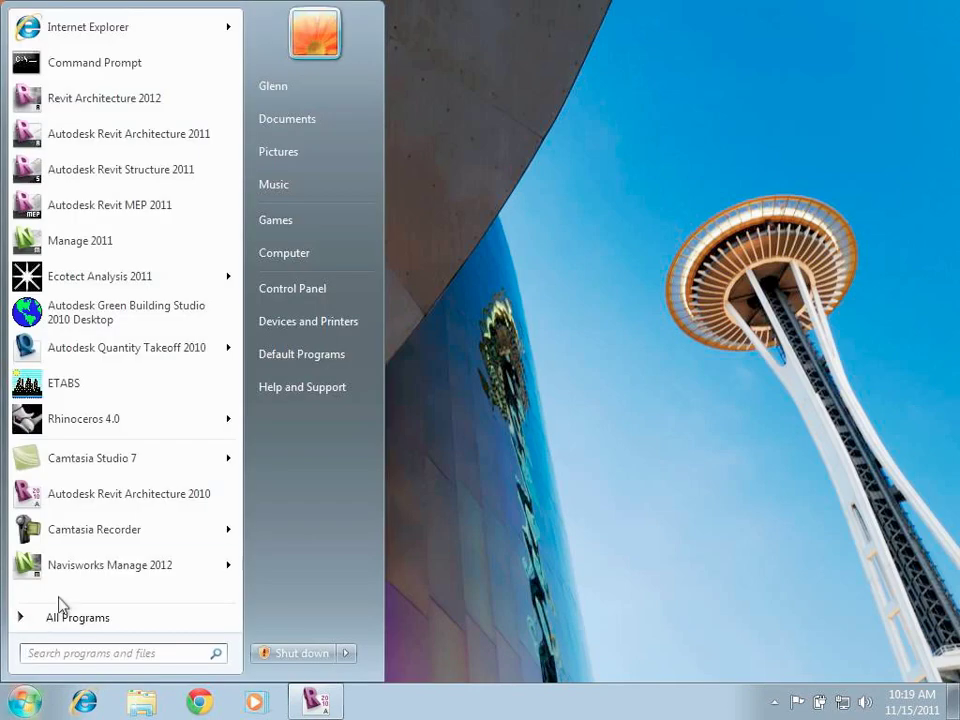
click(57, 618)
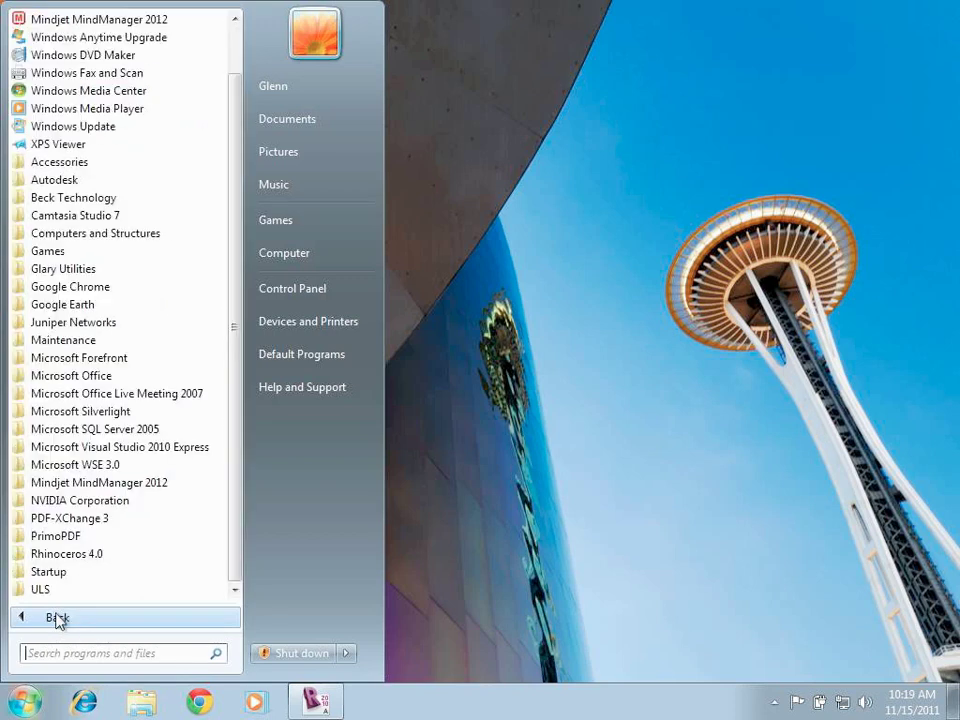
click(64, 180)
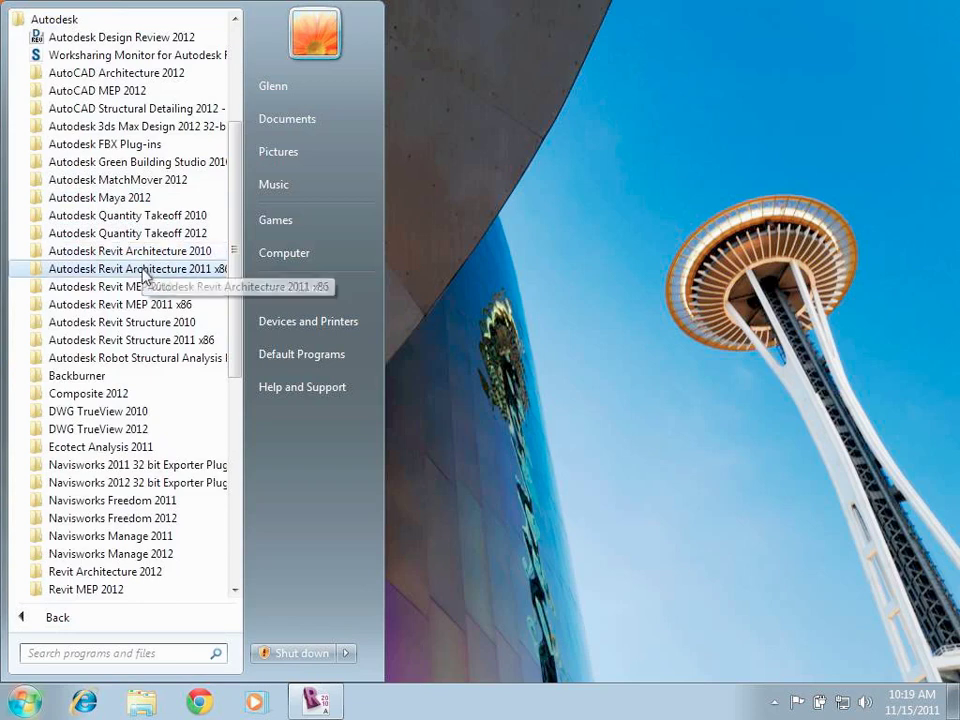
mouse_move(237, 365)
mouse_down()
mouse_move(238, 402)
mouse_move(238, 358)
mouse_up()
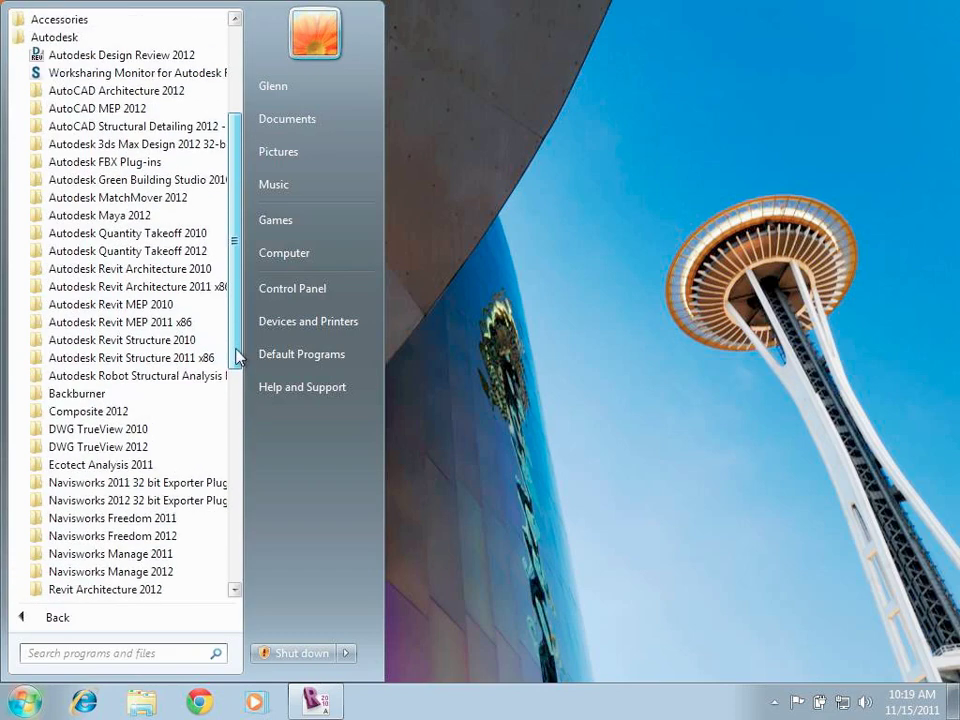
click(143, 305)
click(133, 321)
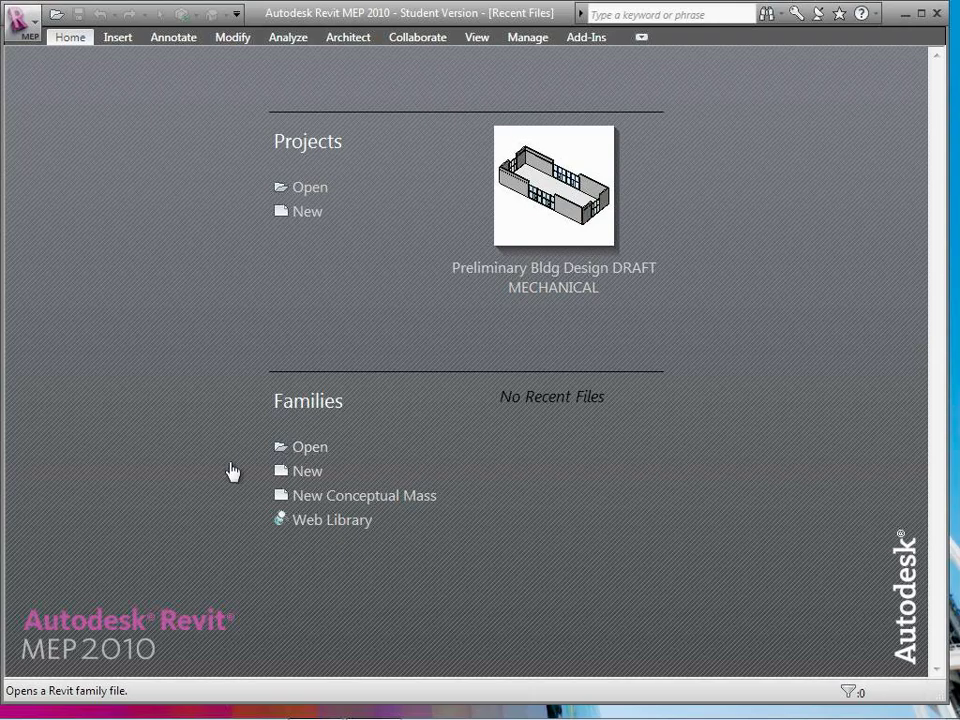
Step: Create a new MEP project and widen the project browser so the full view names can be read
click(307, 216)
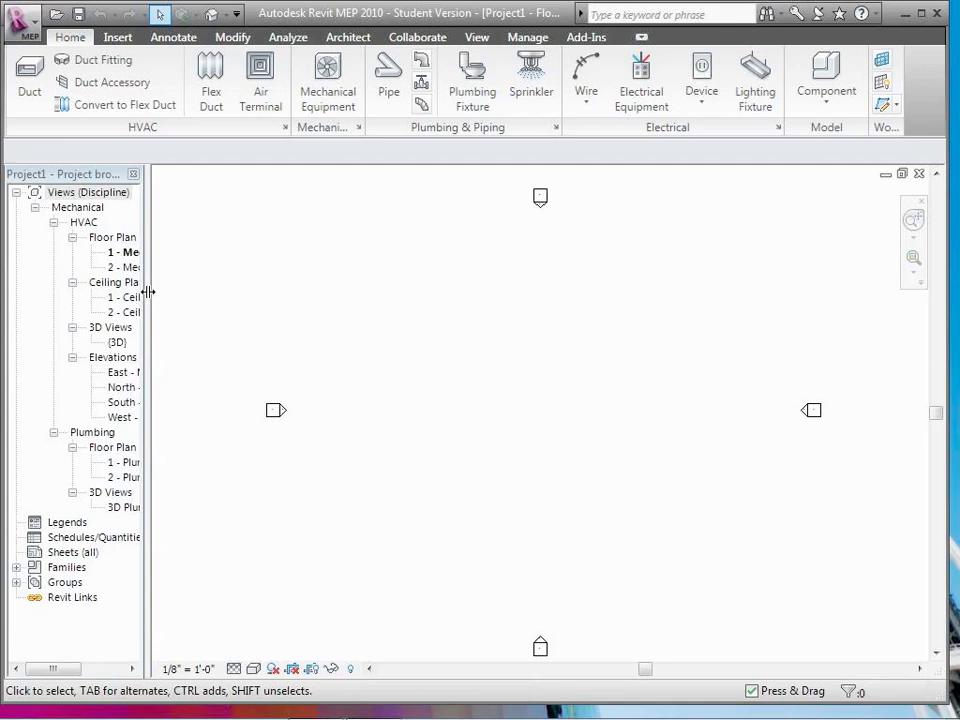
drag(148, 293, 229, 288)
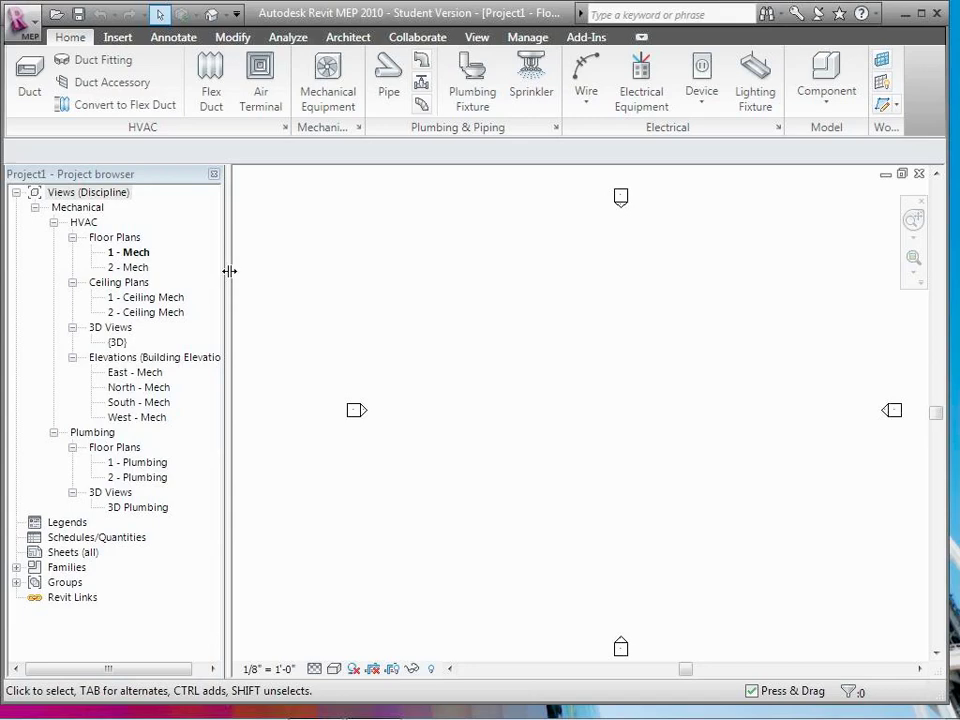
click(340, 38)
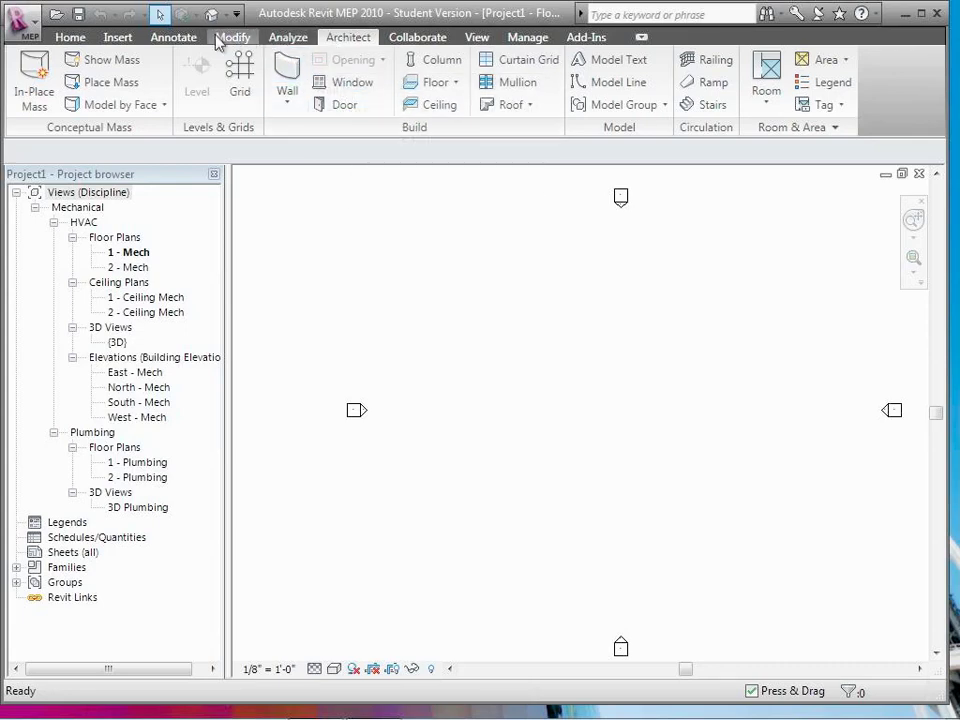
click(220, 38)
click(172, 46)
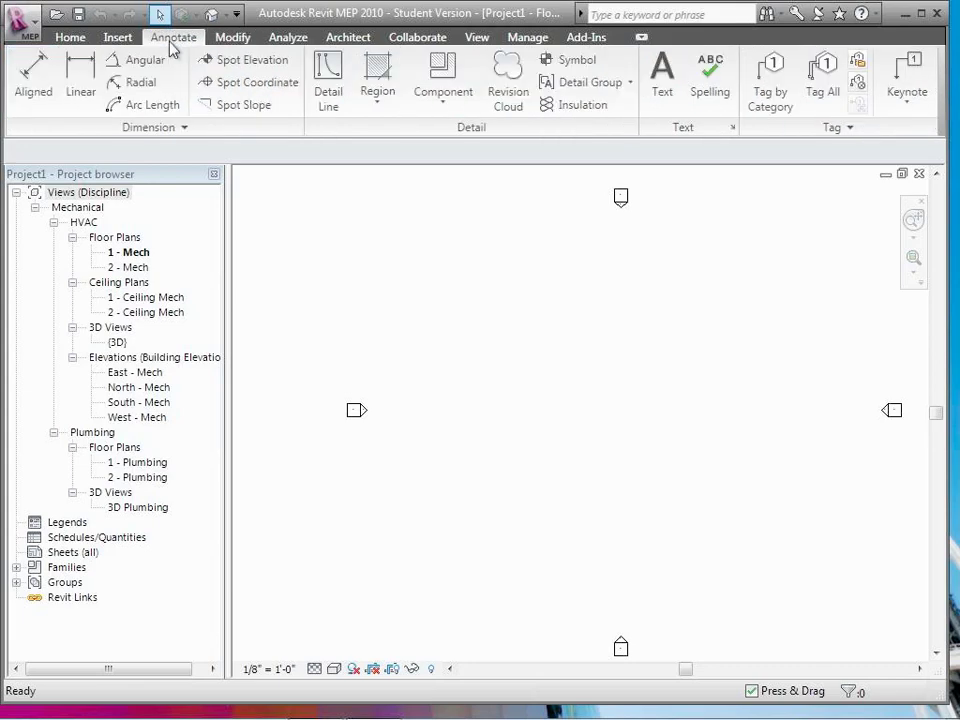
click(75, 40)
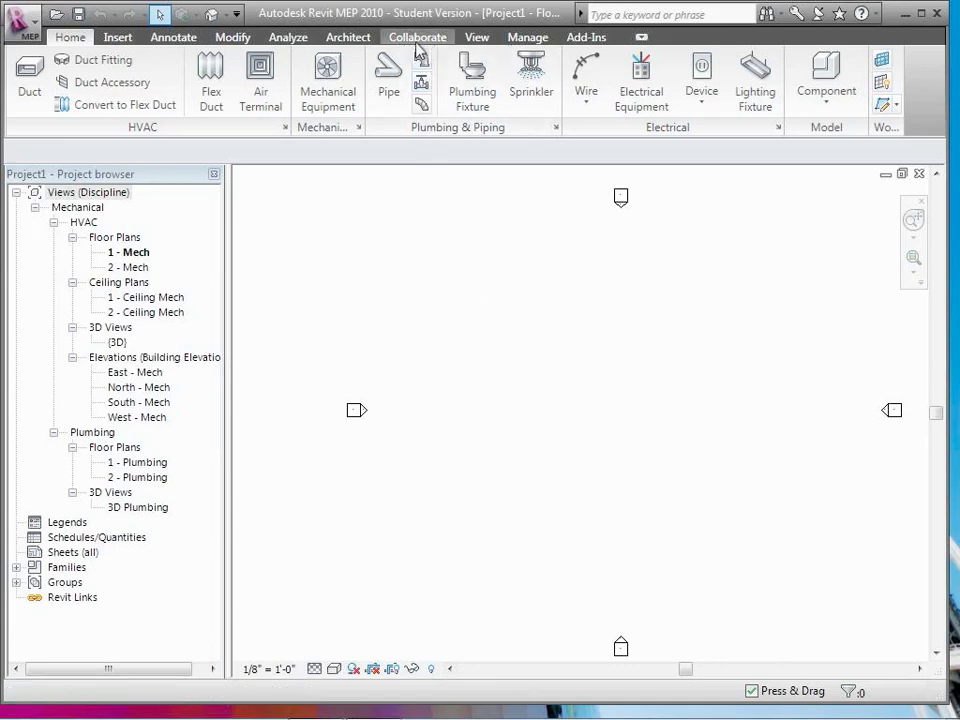
Step: Start linking a Revit model and browse to the Session 15 folder within the class session files on the L: drive
click(123, 40)
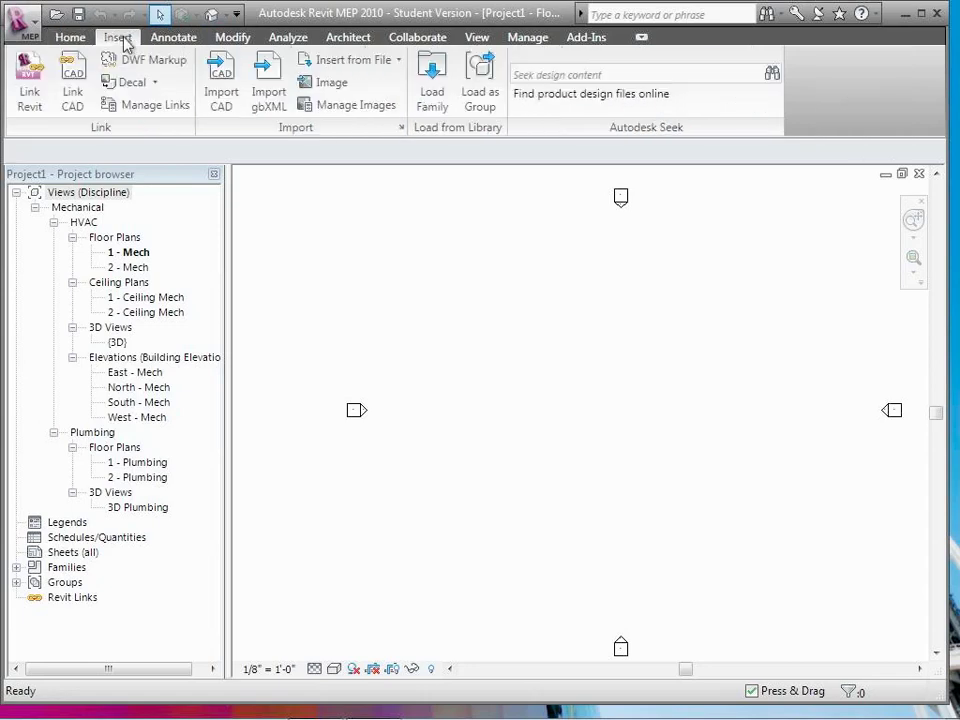
click(30, 100)
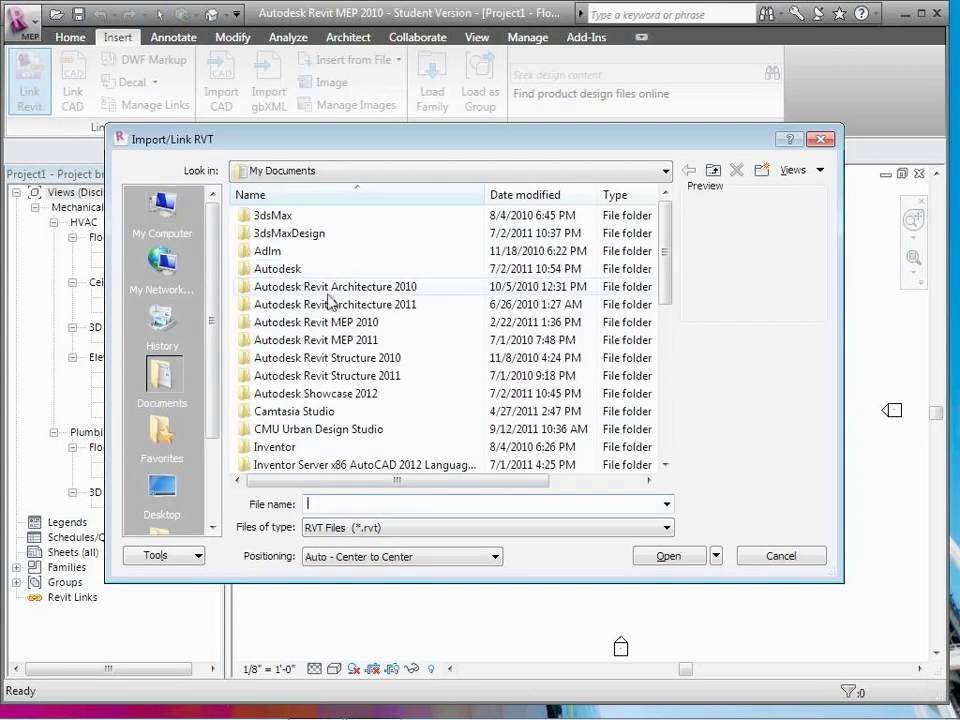
click(310, 176)
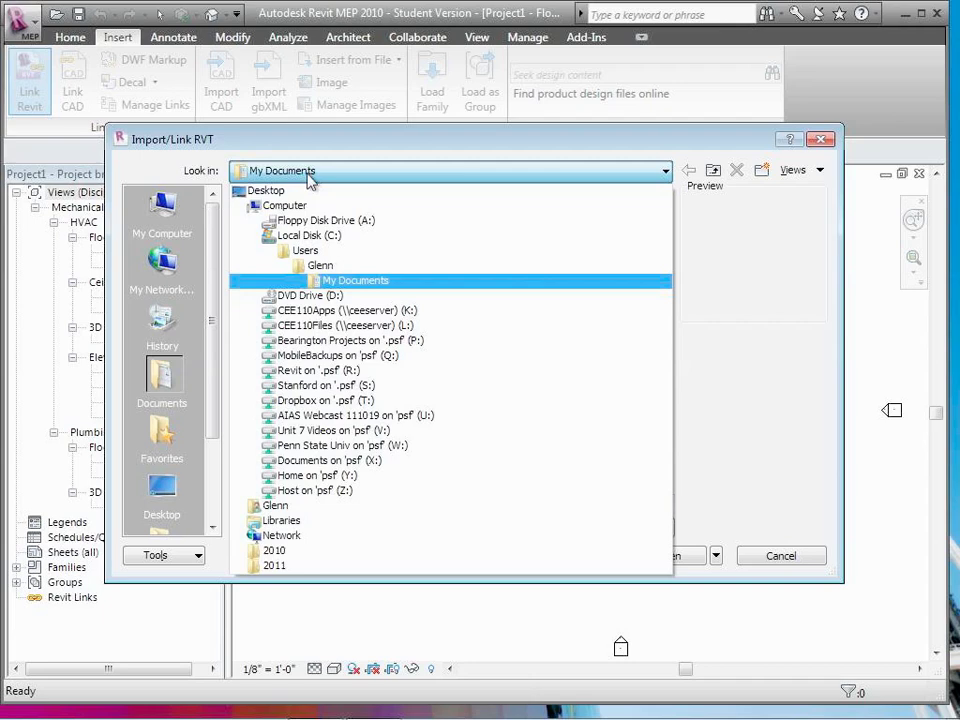
click(313, 328)
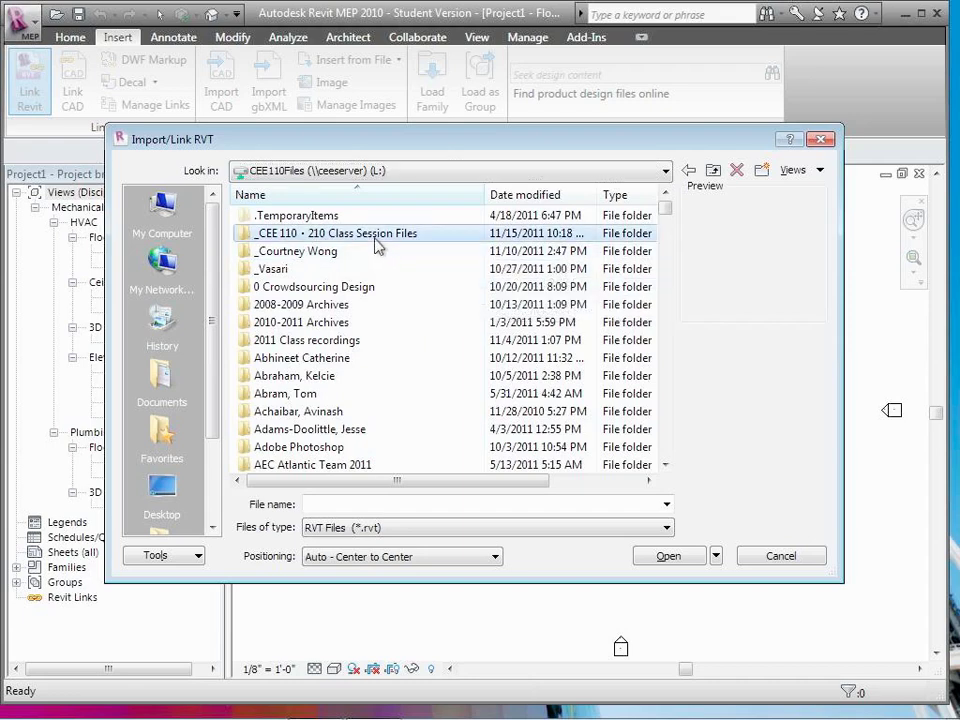
double_click(377, 236)
double_click(288, 286)
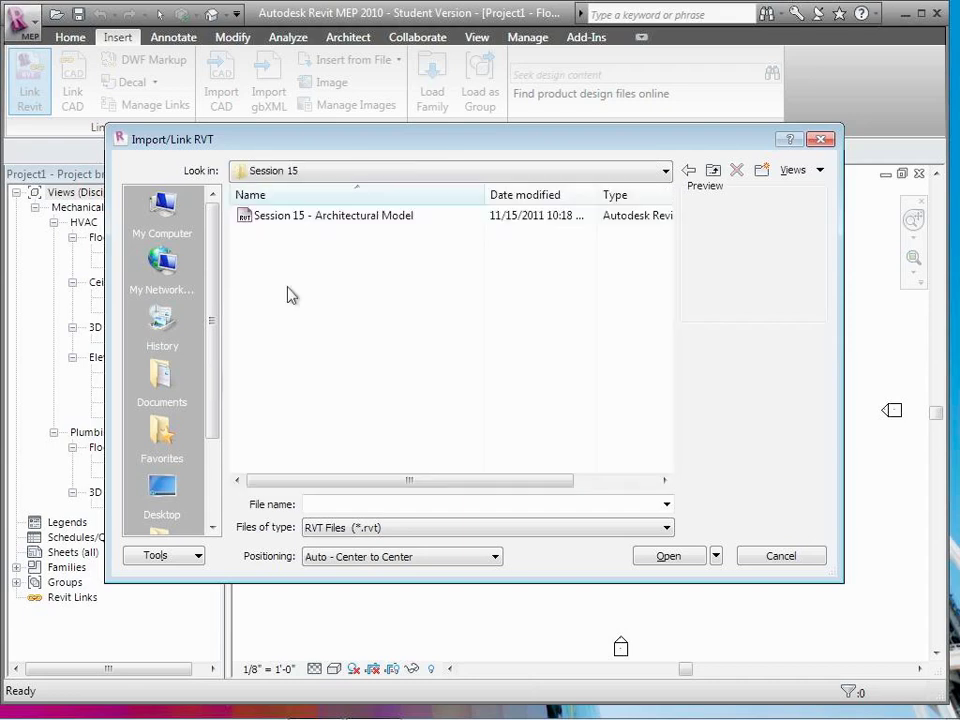
Step: Link the Session 15 - Architectural Model file into the project with Auto - Origin to Origin positioning
click(292, 219)
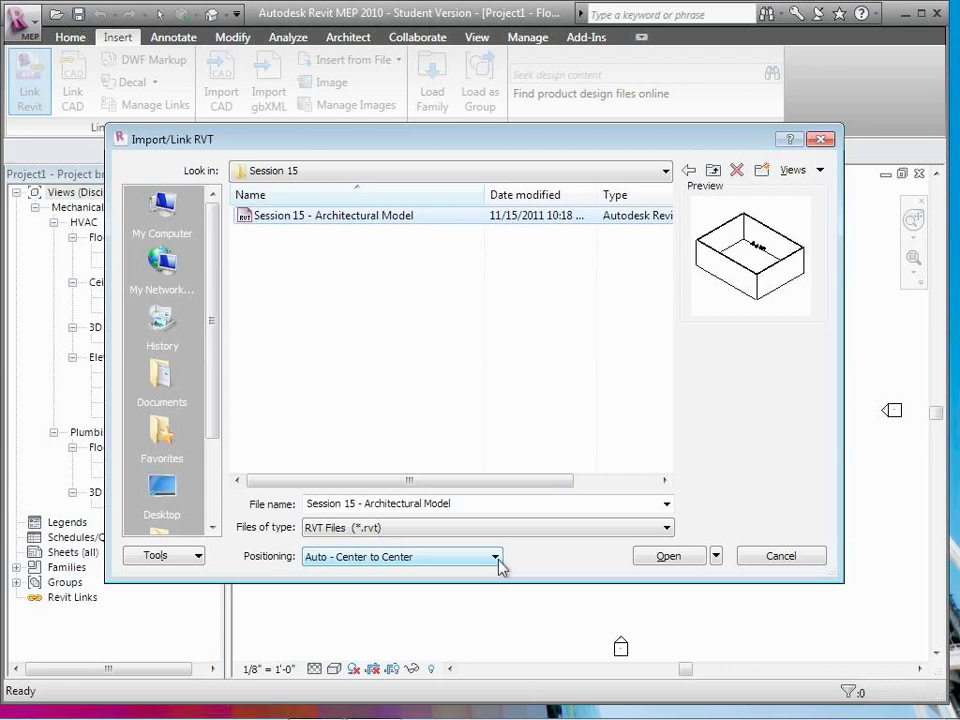
click(496, 557)
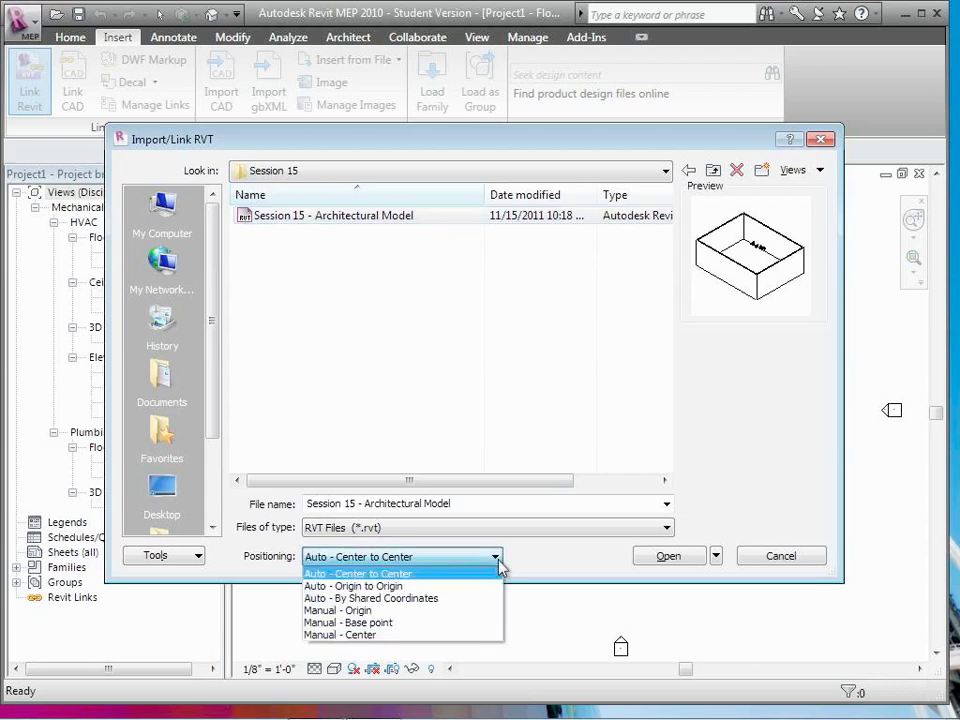
click(429, 587)
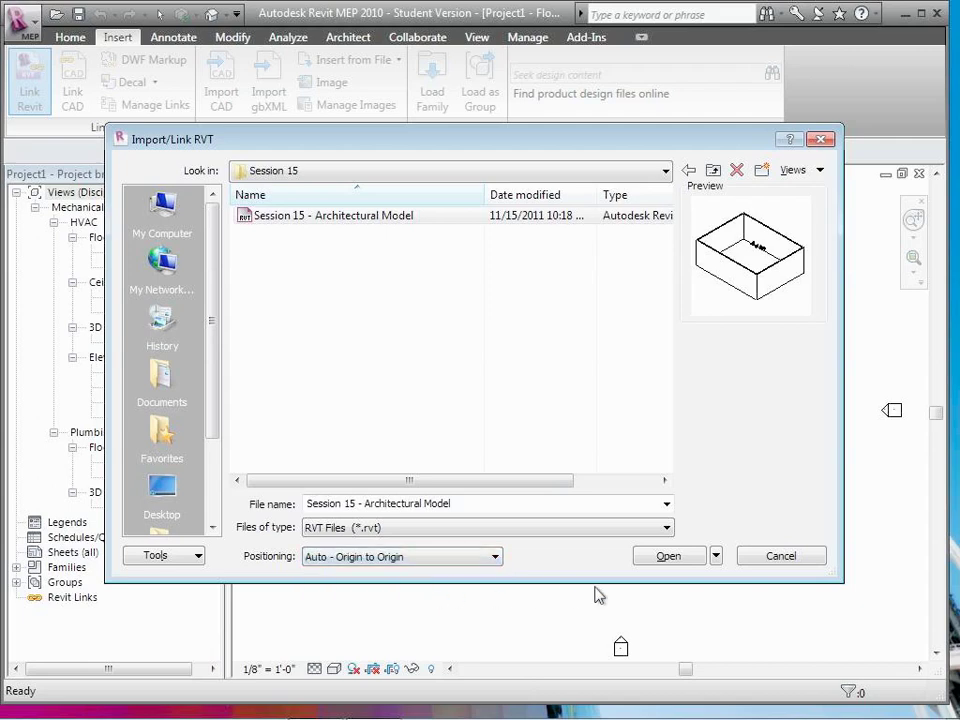
click(669, 557)
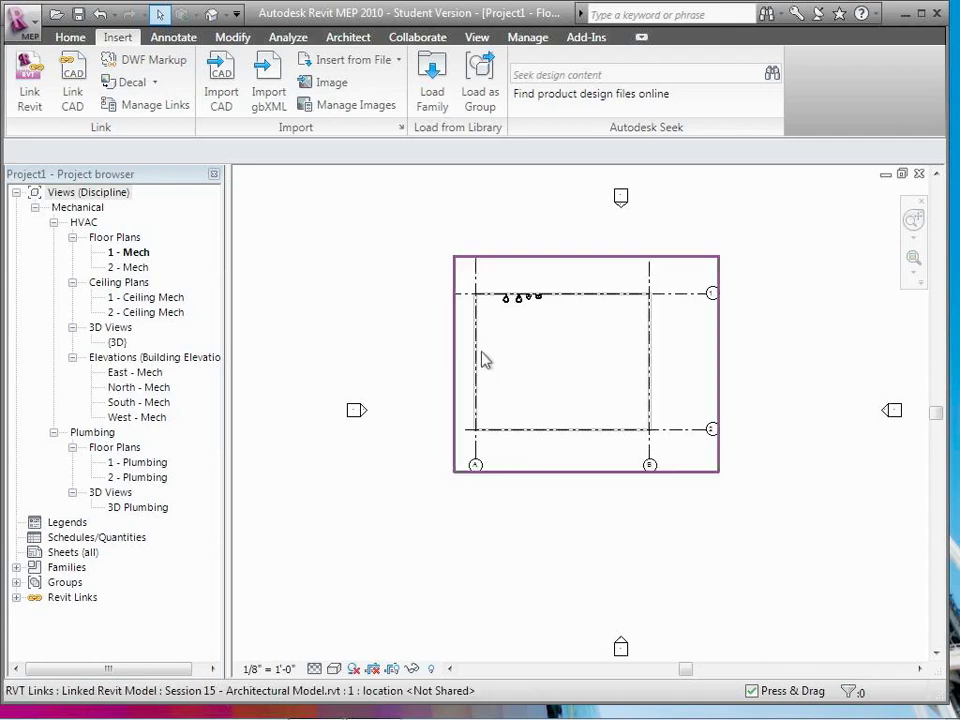
Step: Switch to the default 3D view and select the linked architectural model to examine how it behaves as an object
click(211, 14)
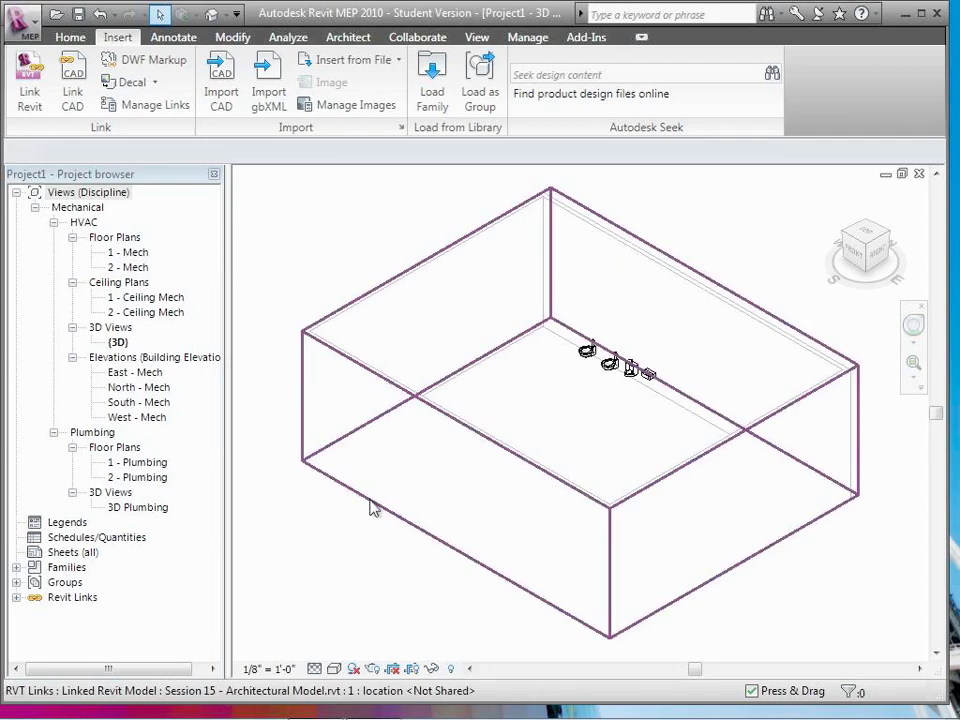
click(370, 508)
click(354, 558)
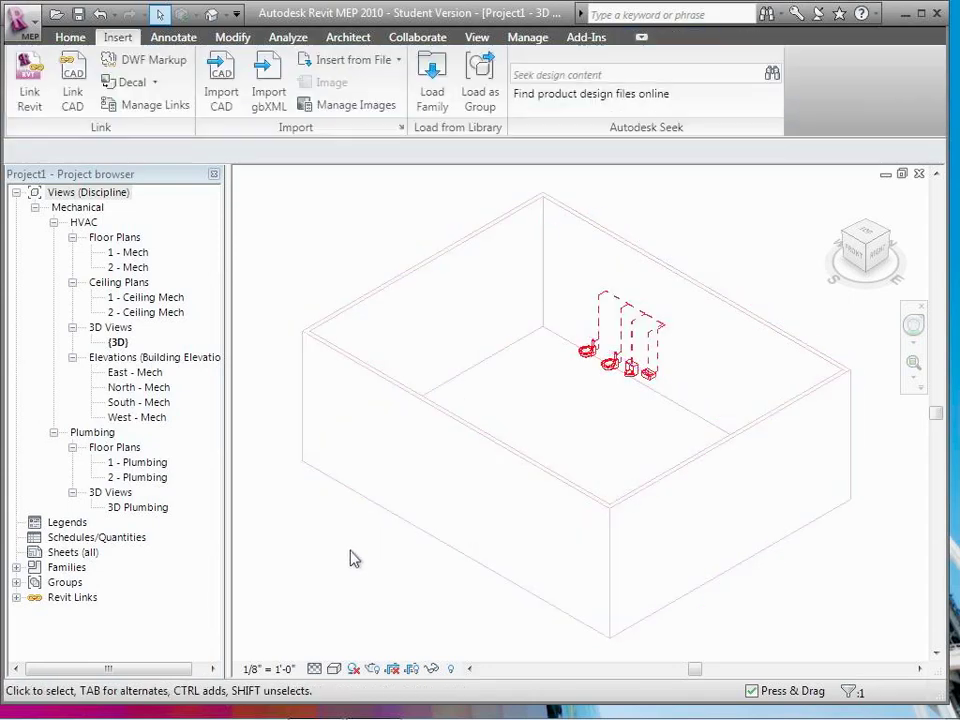
click(424, 270)
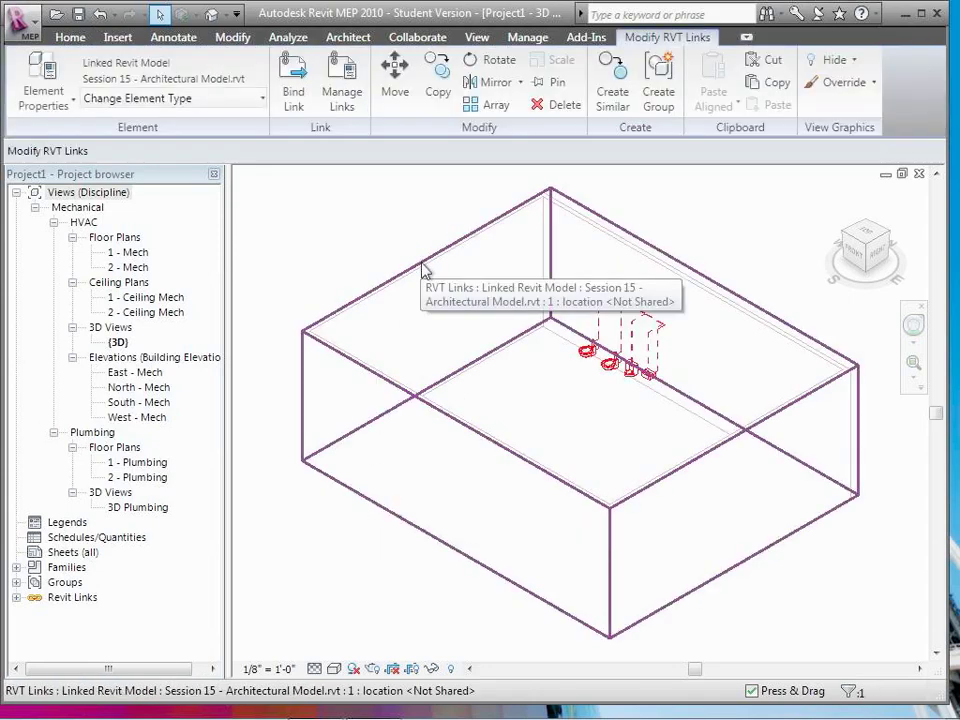
click(381, 238)
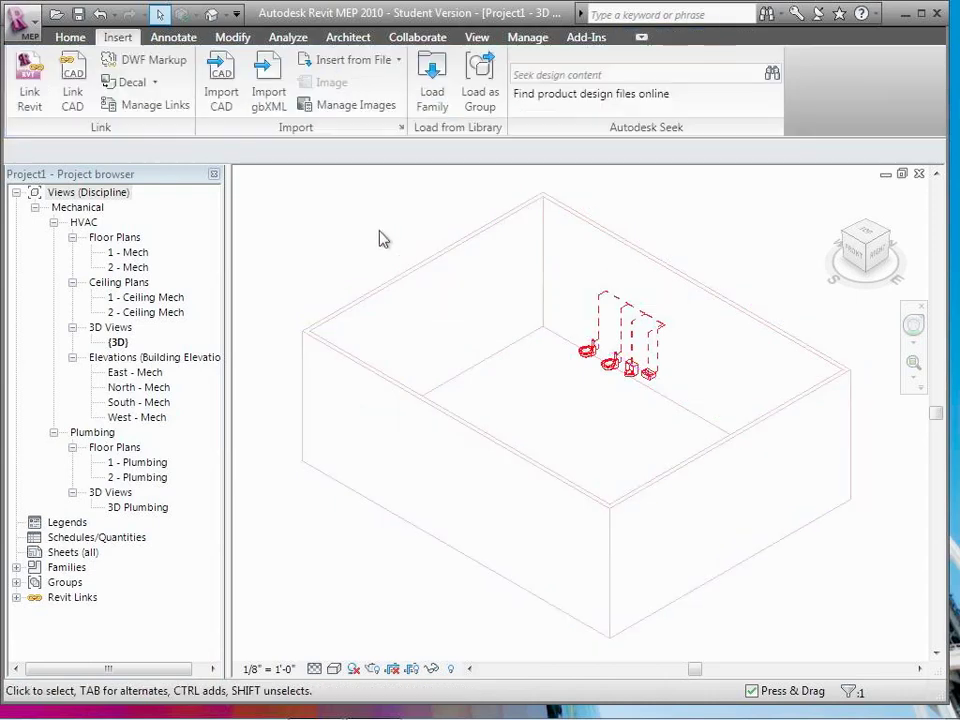
click(410, 277)
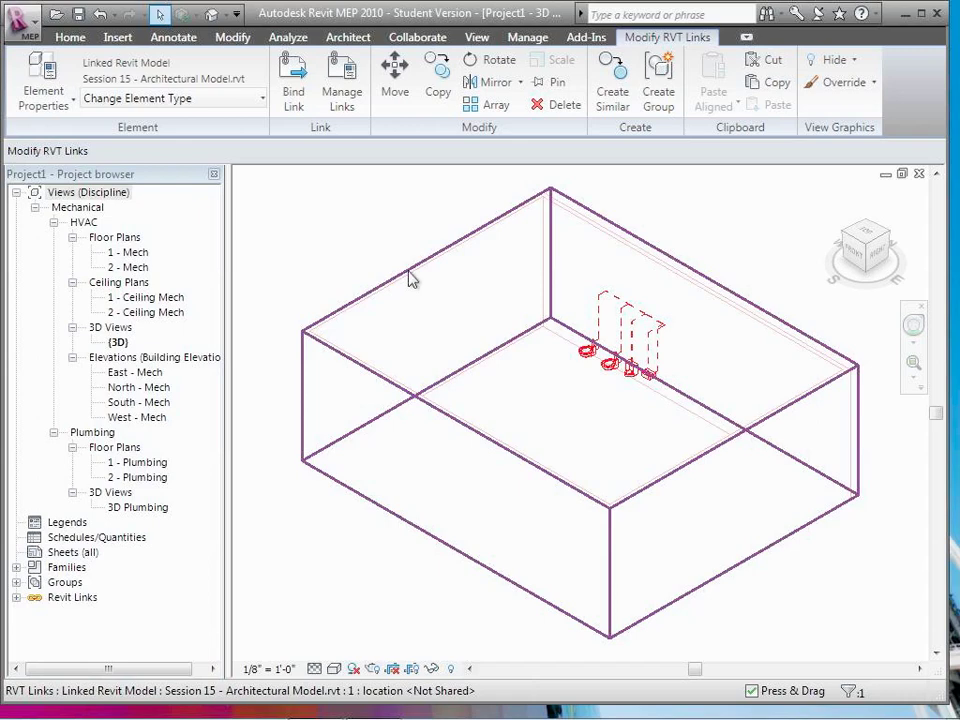
click(336, 253)
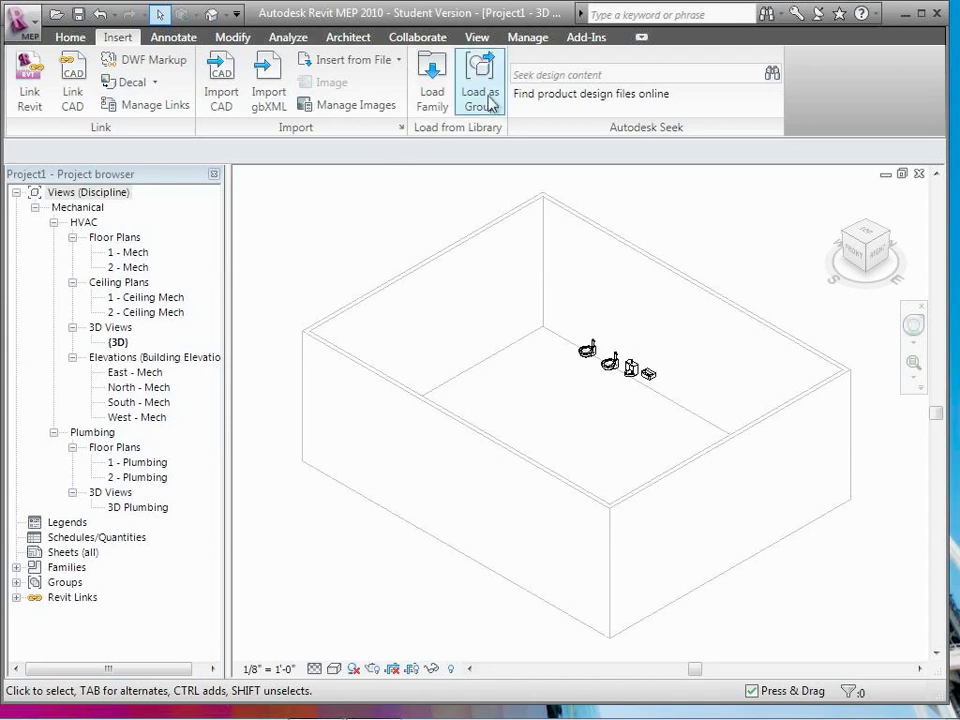
Step: Review the Revit link entry for the architectural model in Manage Links, including its reload and unload options, and leave it without changes
click(533, 44)
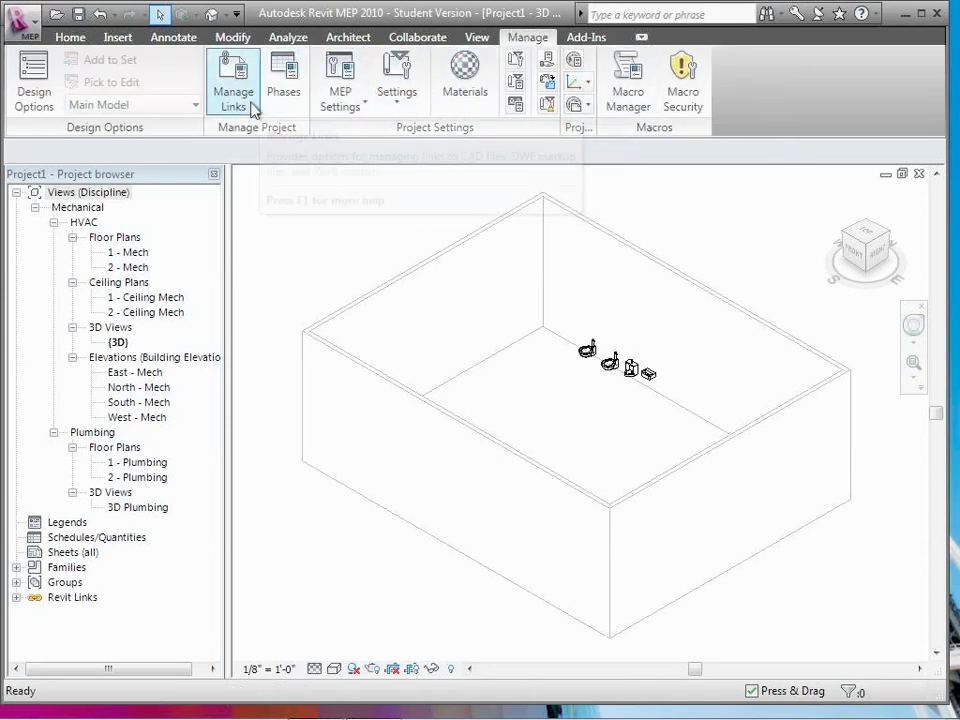
click(252, 107)
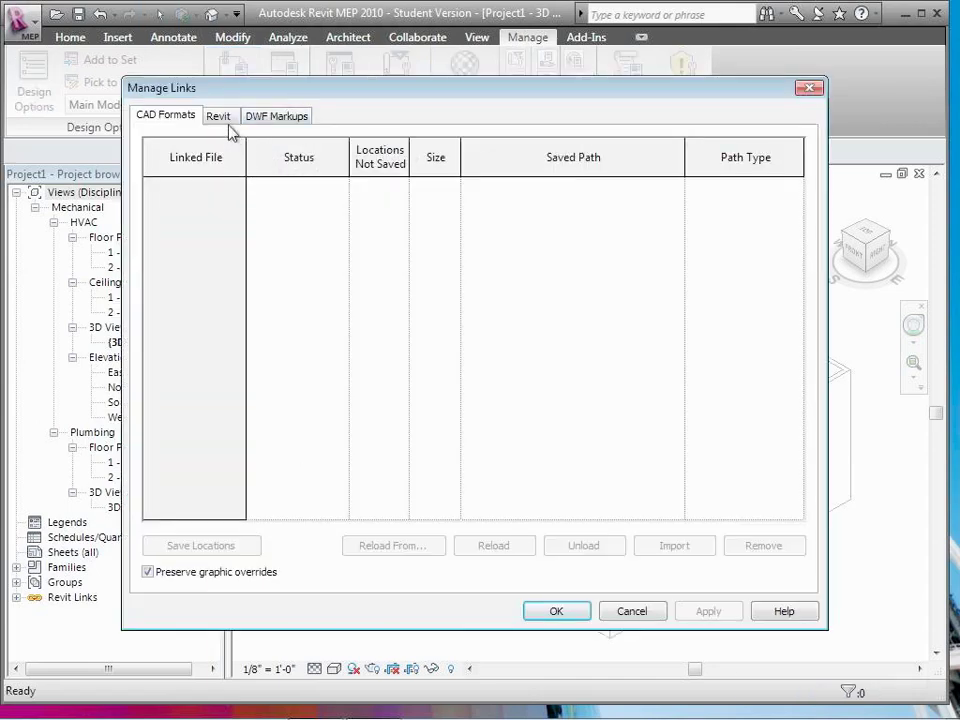
click(229, 124)
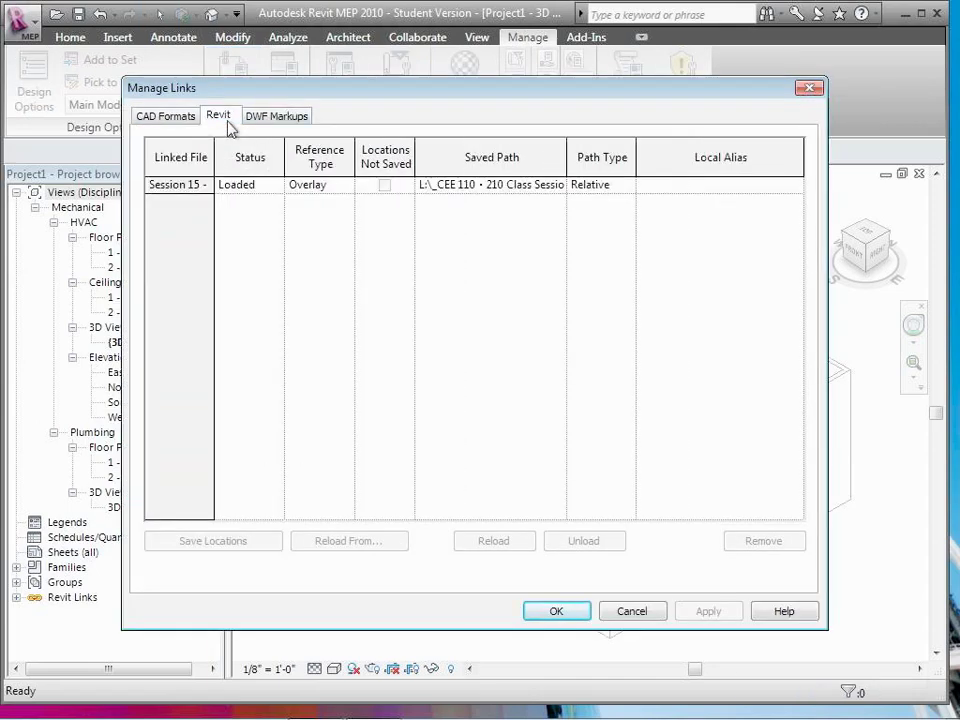
click(193, 184)
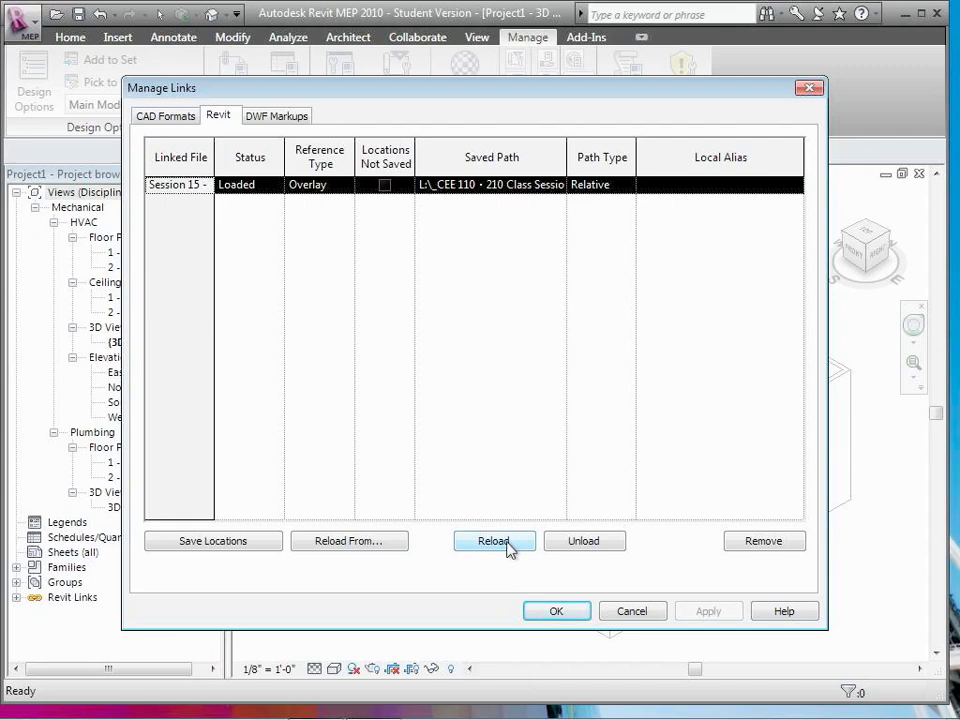
click(642, 614)
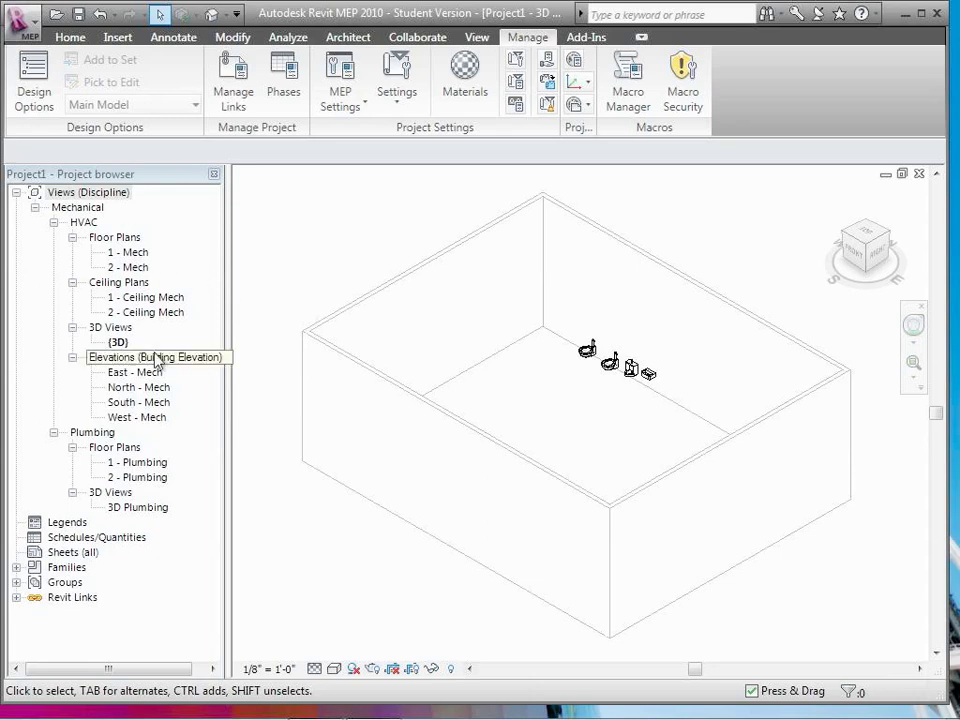
Step: Open the 1 - Plumbing floor plan and hide the linked architectural model through the view's Visibility/Graphic Overrides
double_click(152, 463)
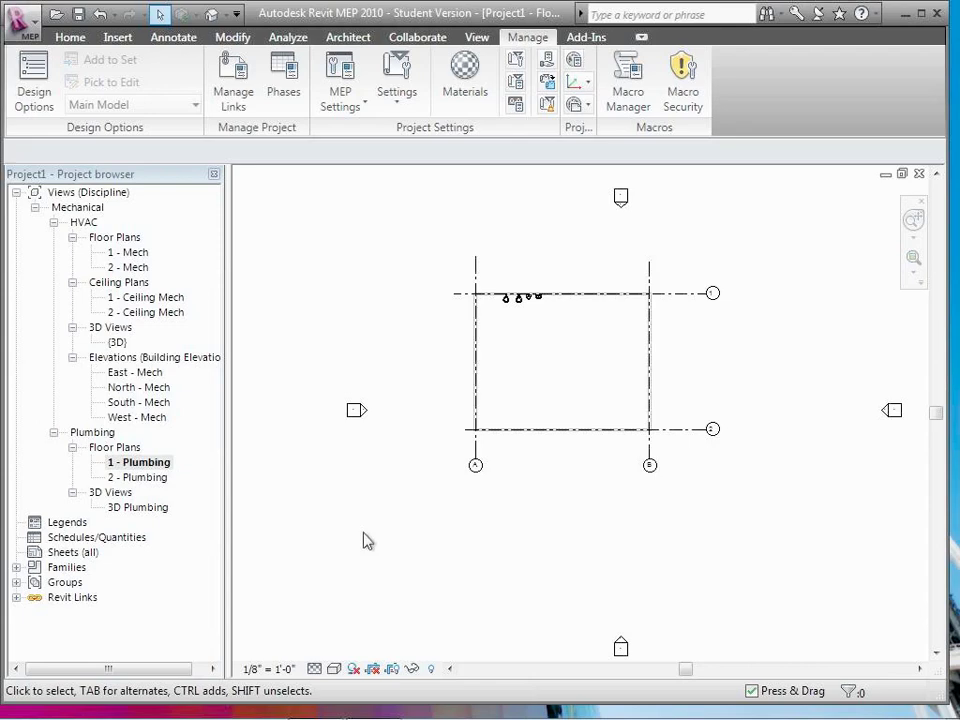
click(486, 40)
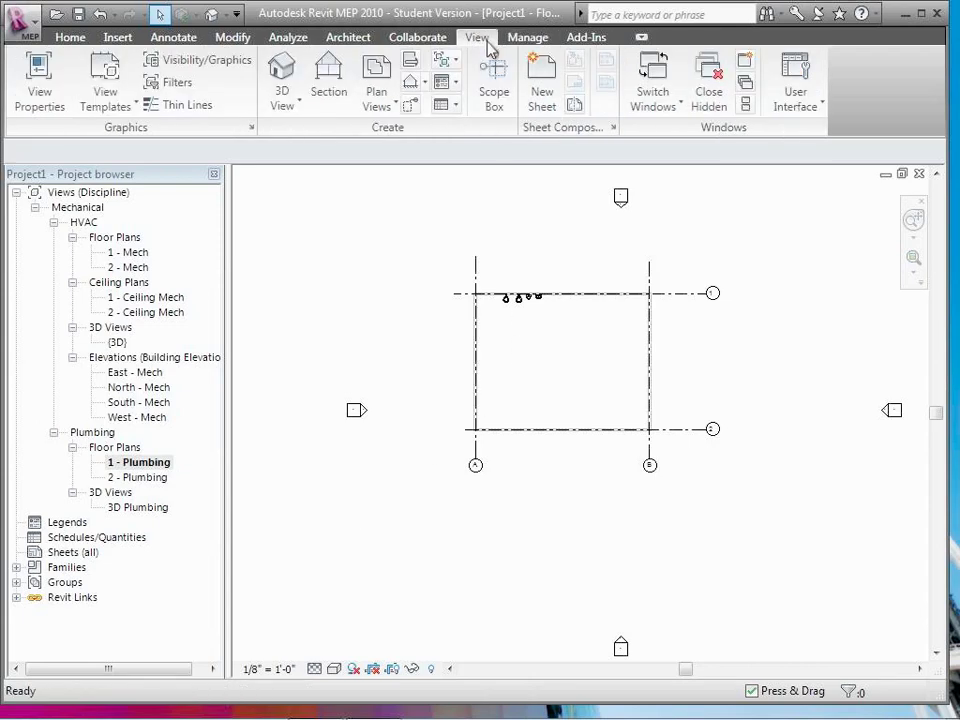
click(218, 66)
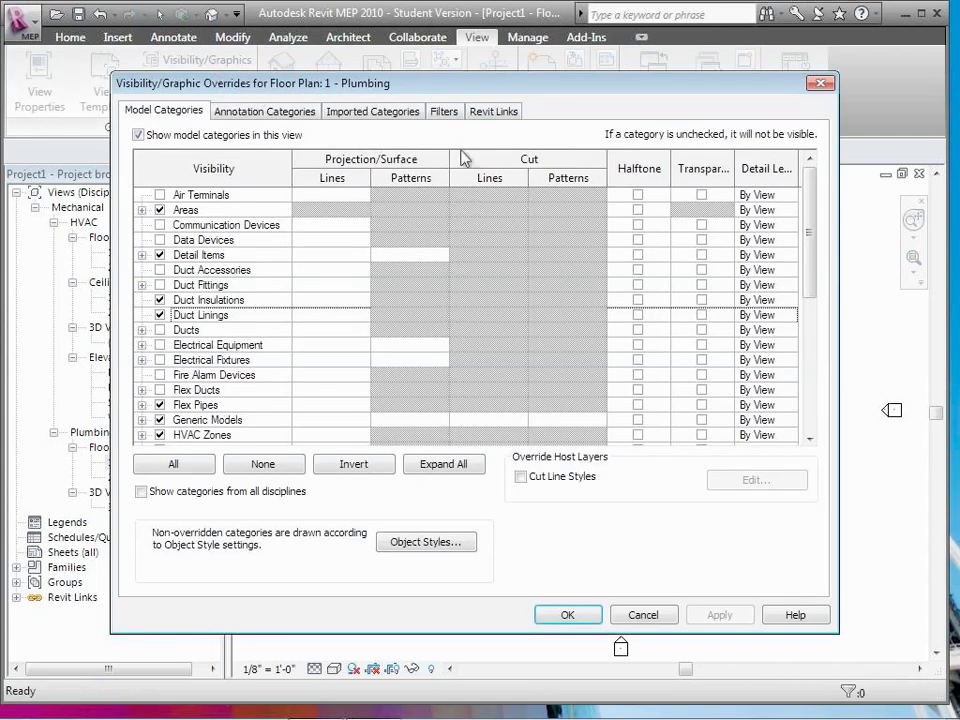
click(483, 117)
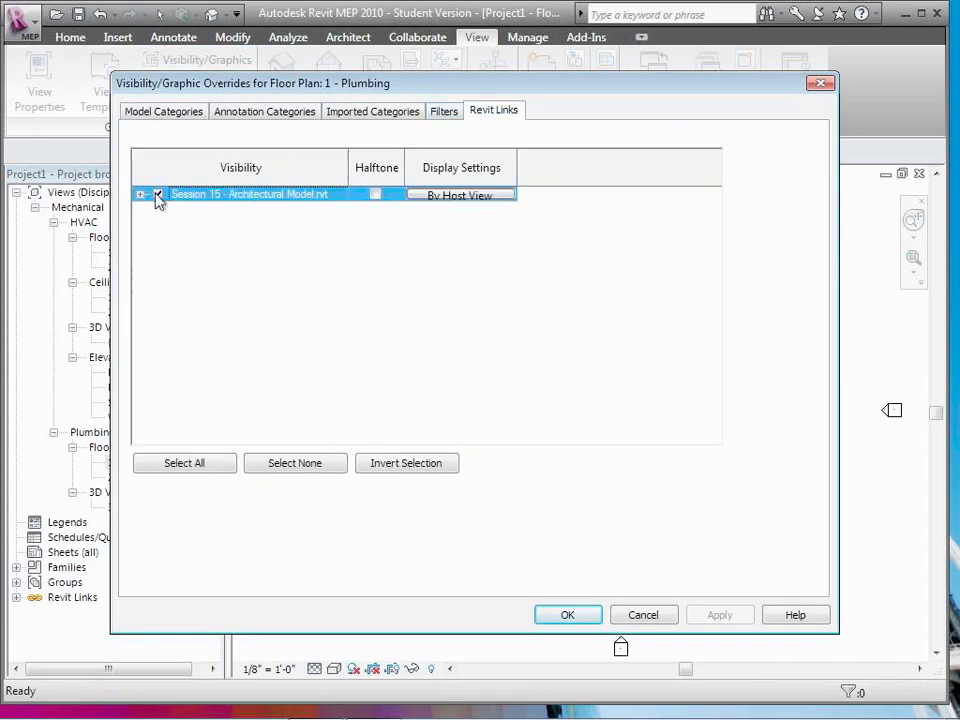
click(157, 194)
click(570, 616)
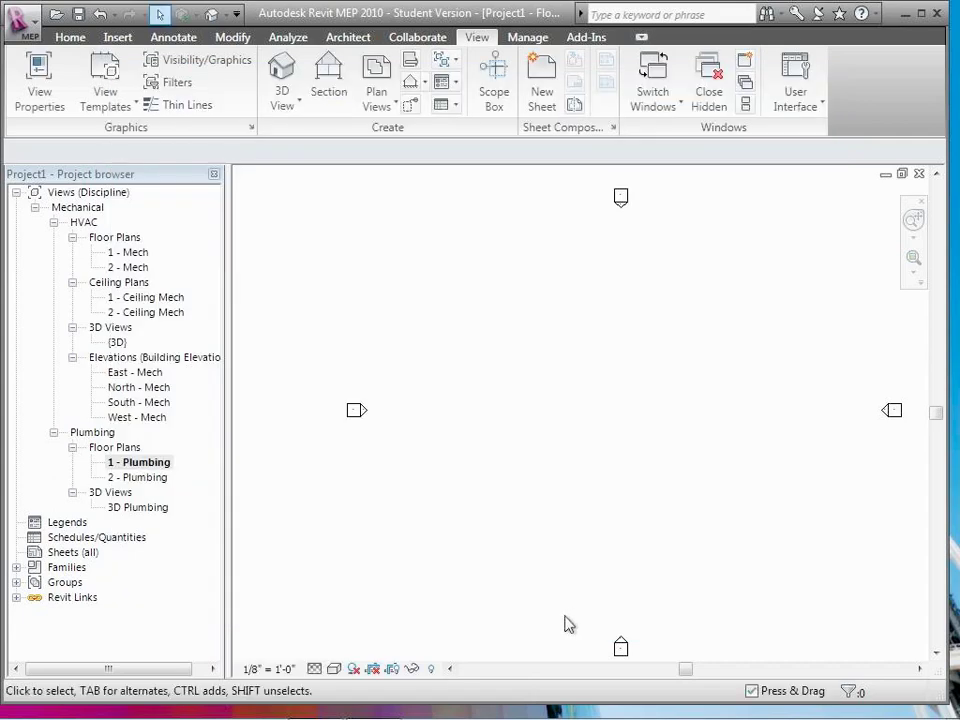
Step: Turn the linked architectural model's visibility back on in the 1 - Plumbing floor plan
key(v)
key(v)
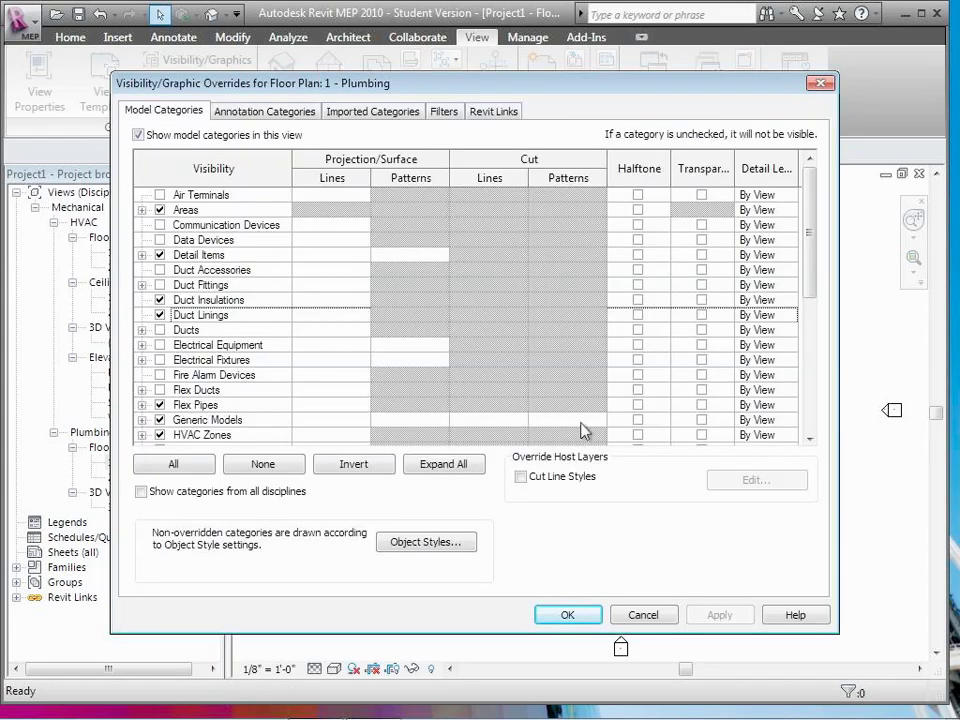
click(494, 112)
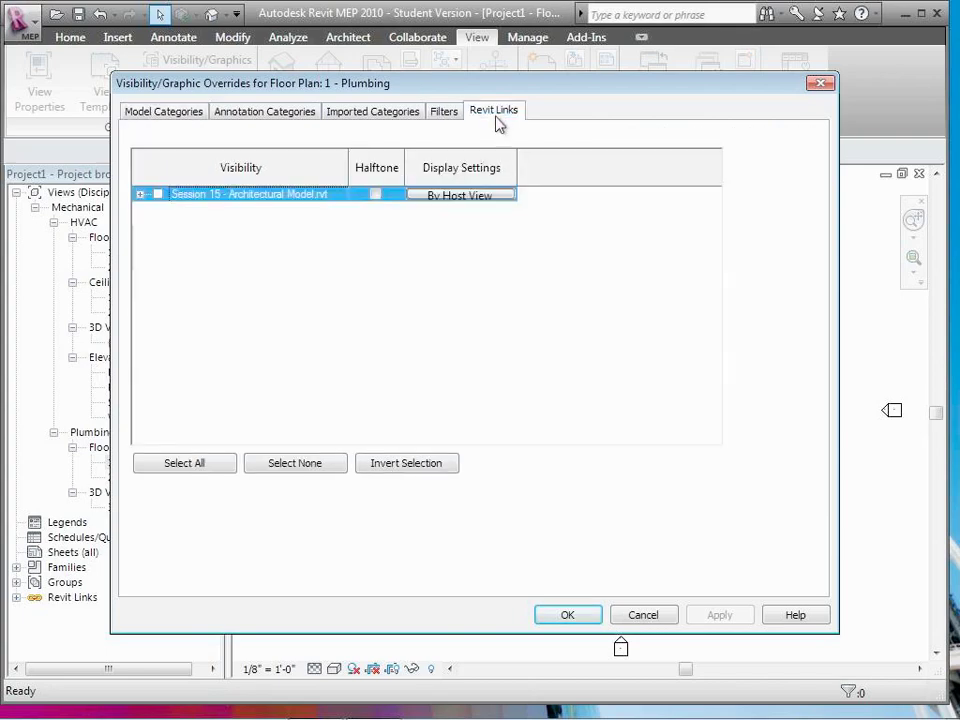
click(157, 194)
click(567, 620)
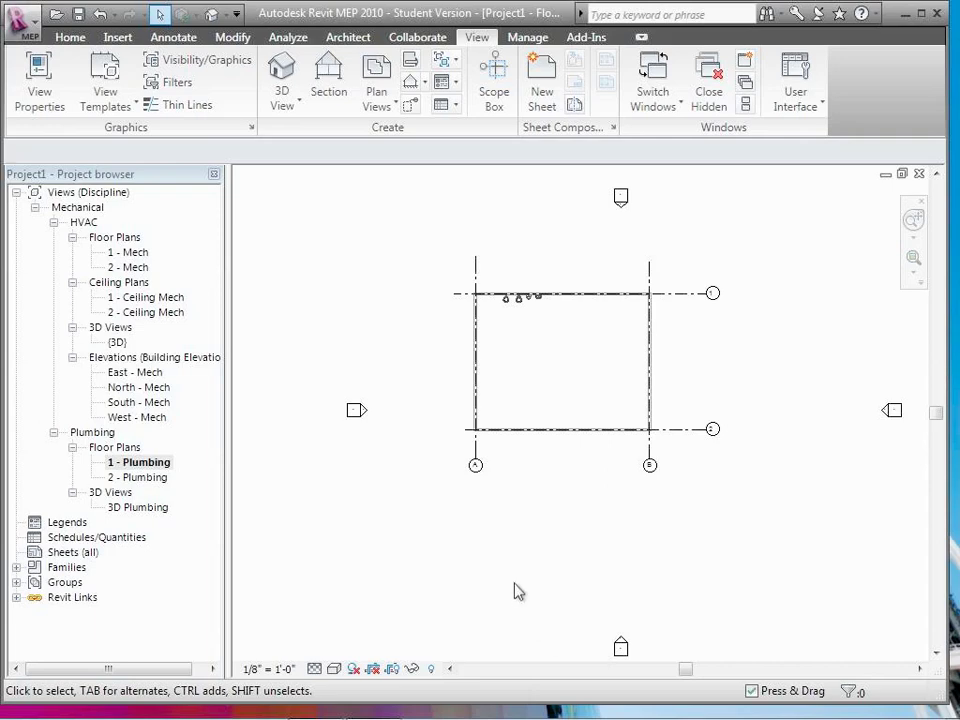
Step: Start Copy/Monitor with the linked architectural model as the source
click(434, 42)
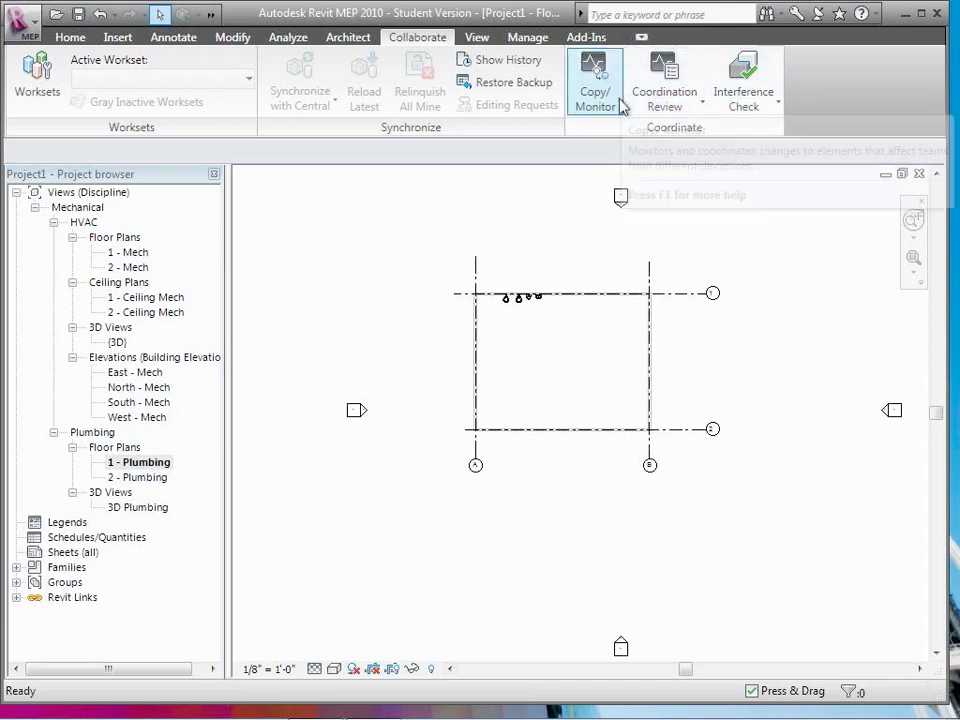
click(621, 106)
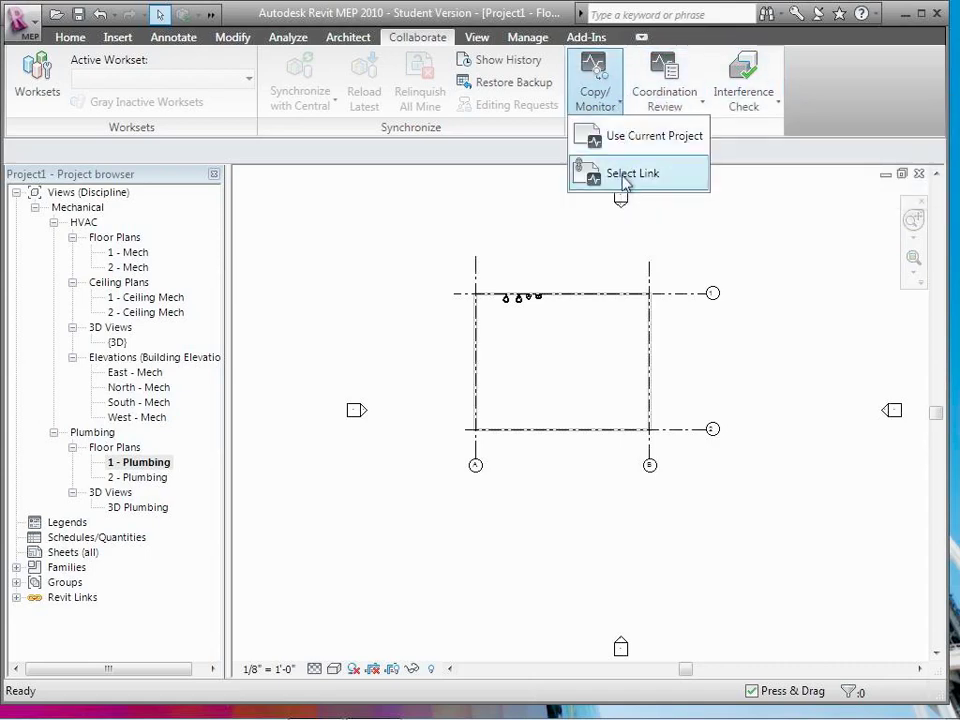
click(621, 178)
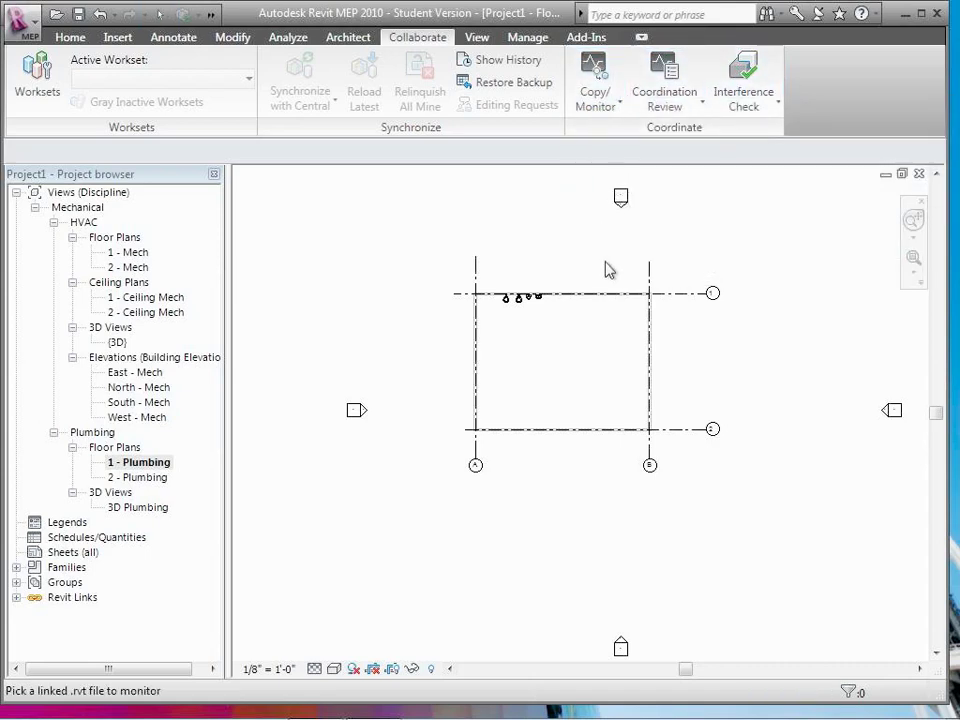
click(615, 106)
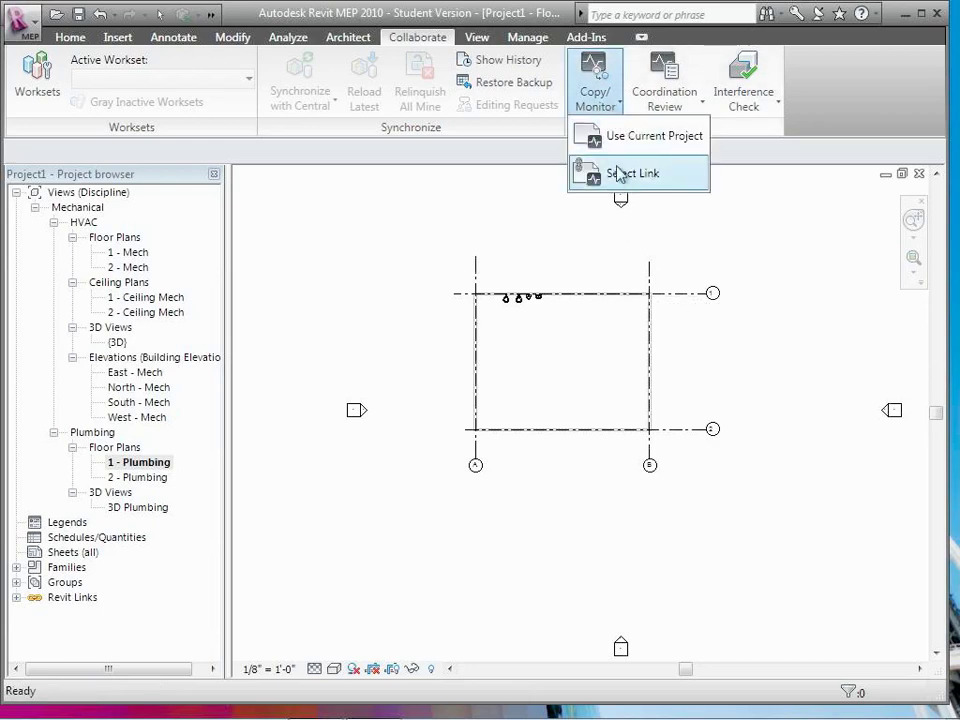
click(619, 186)
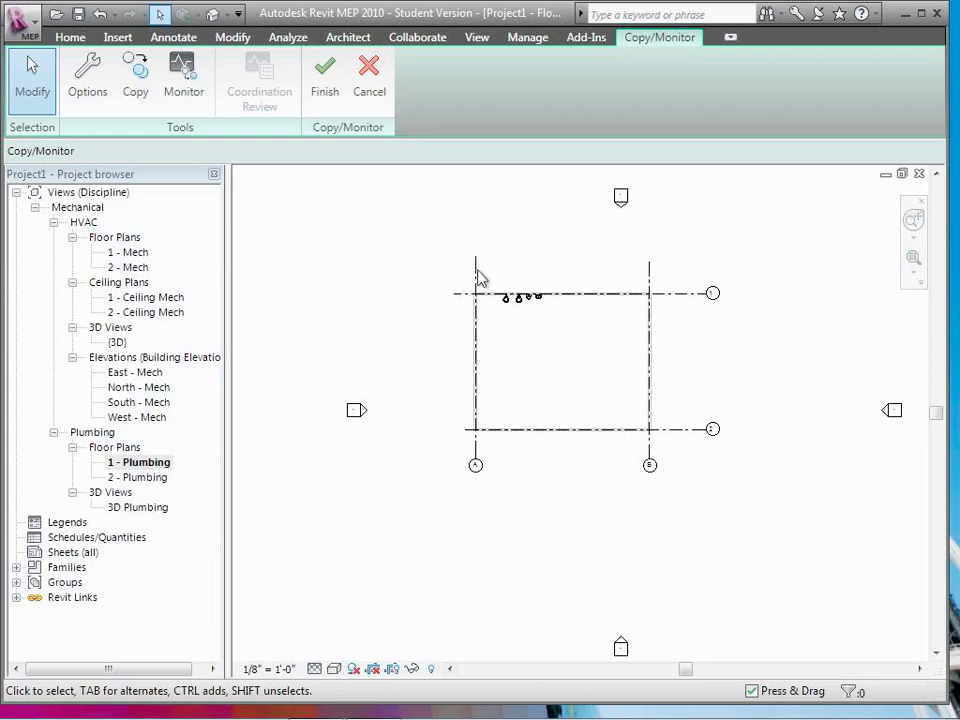
Step: Copy grids 1, 2, B and A from the linked architectural model, accepting the project's own duplicate types, and finish Copy/Monitor
click(140, 92)
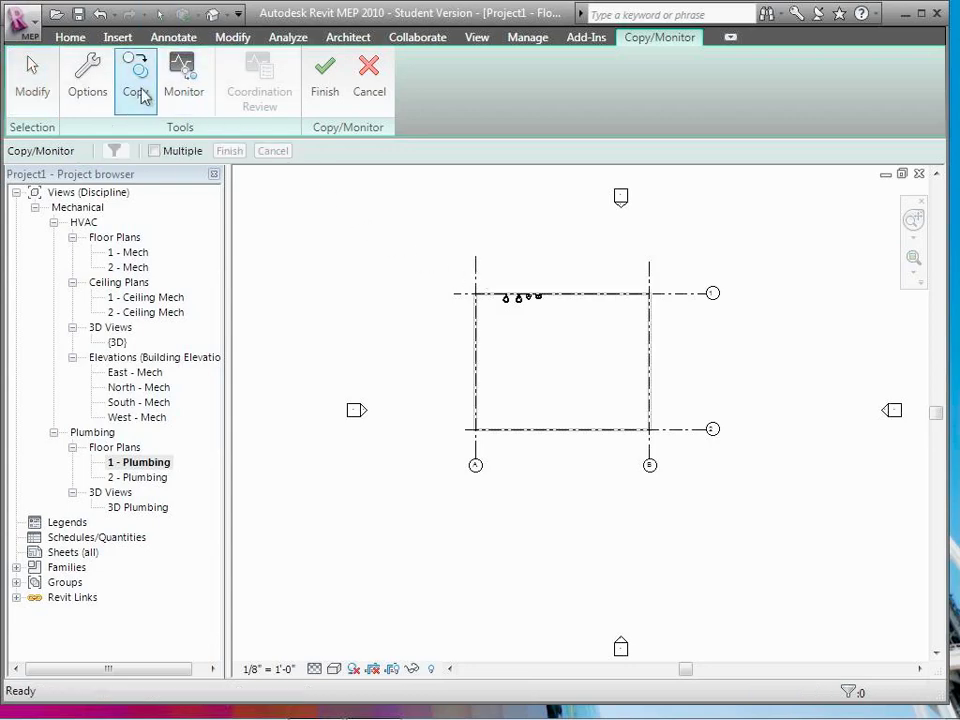
click(686, 298)
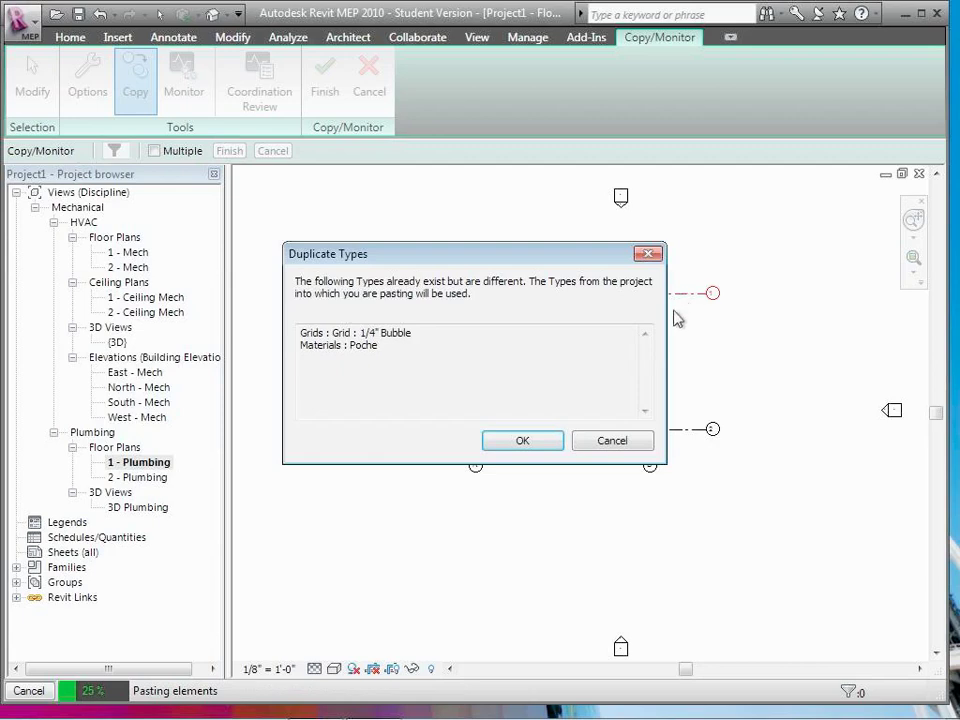
click(522, 441)
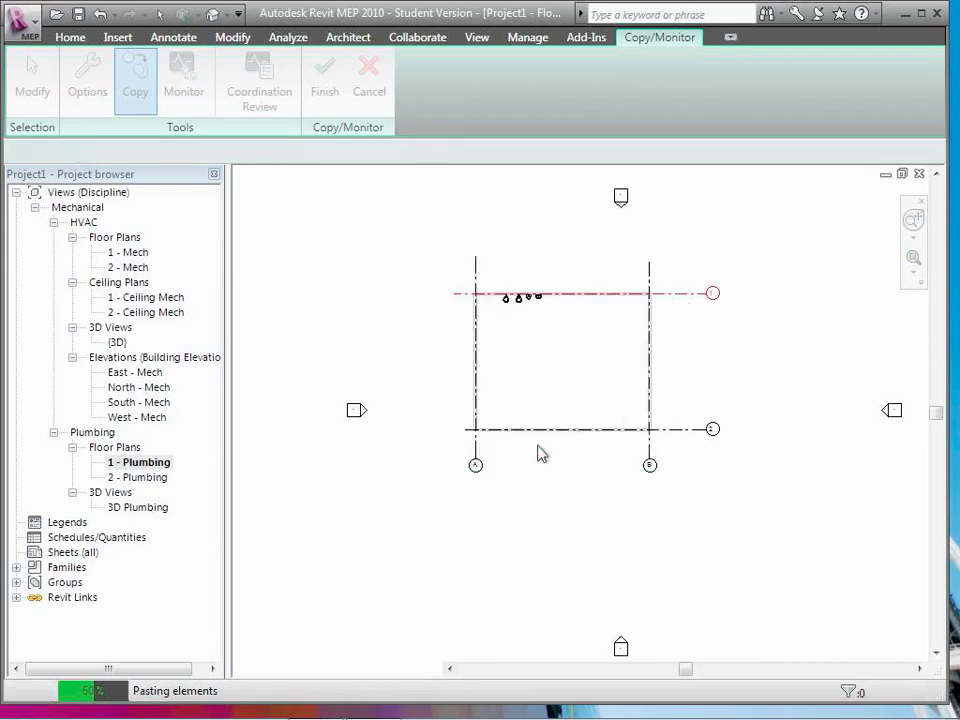
click(684, 430)
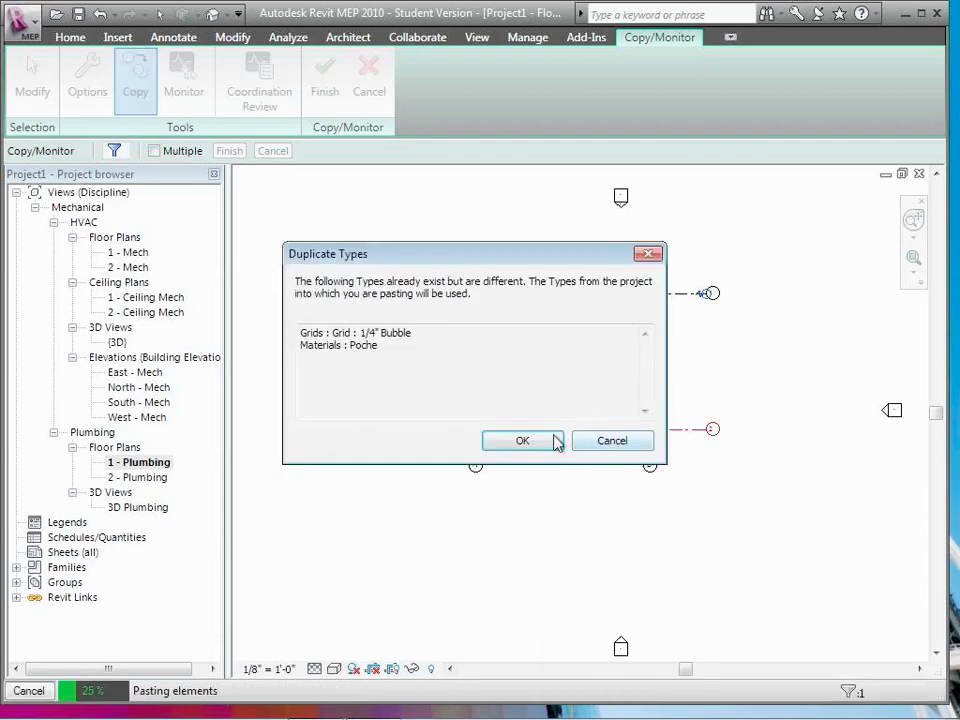
click(555, 442)
click(650, 452)
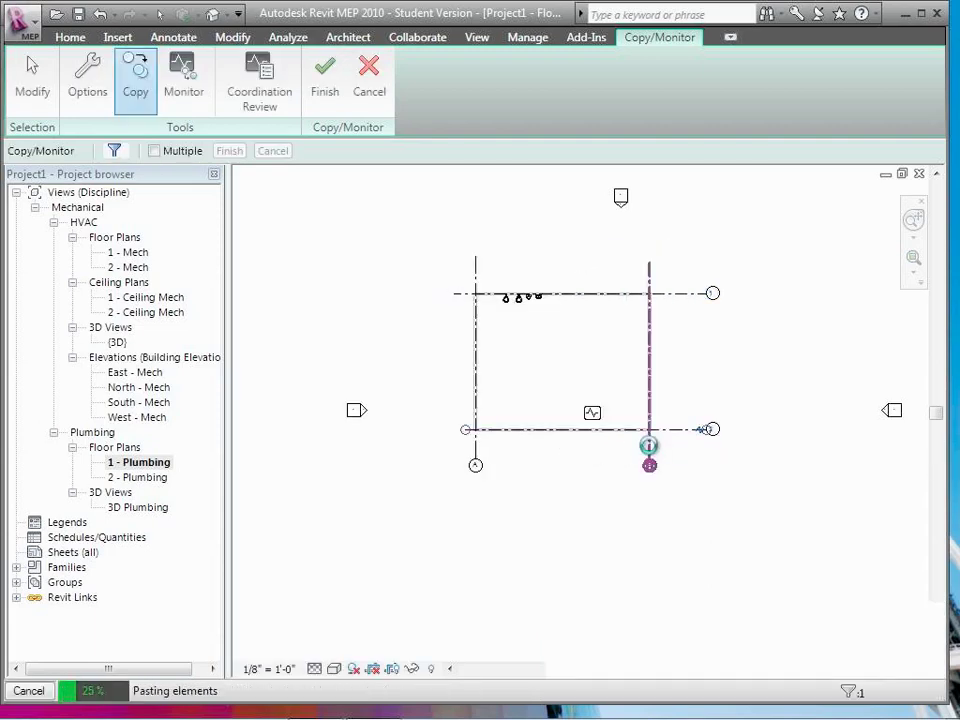
click(560, 445)
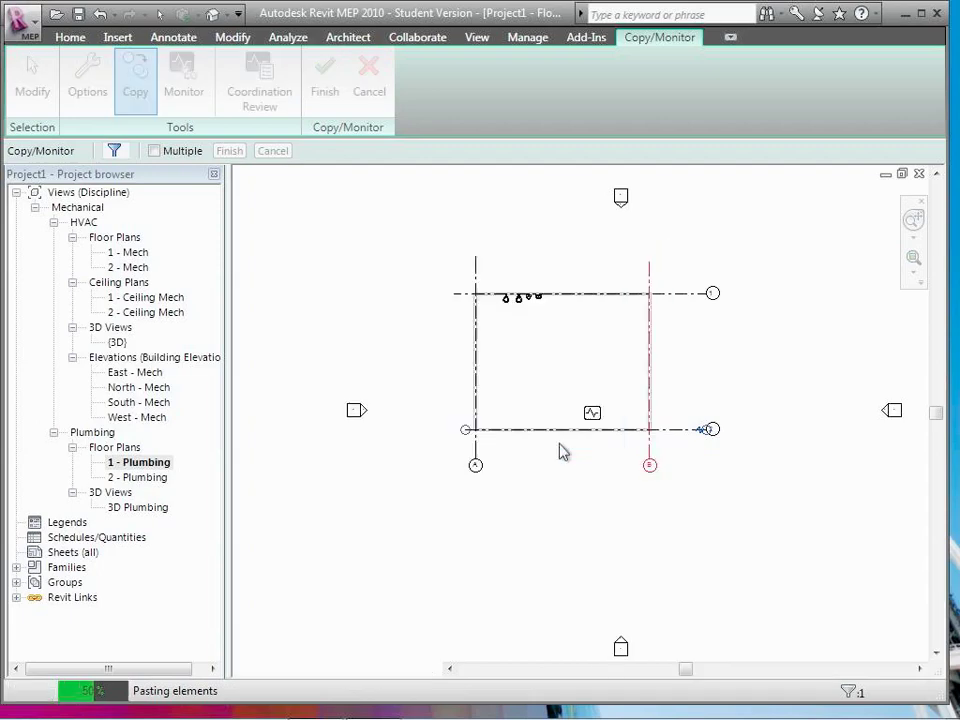
click(475, 452)
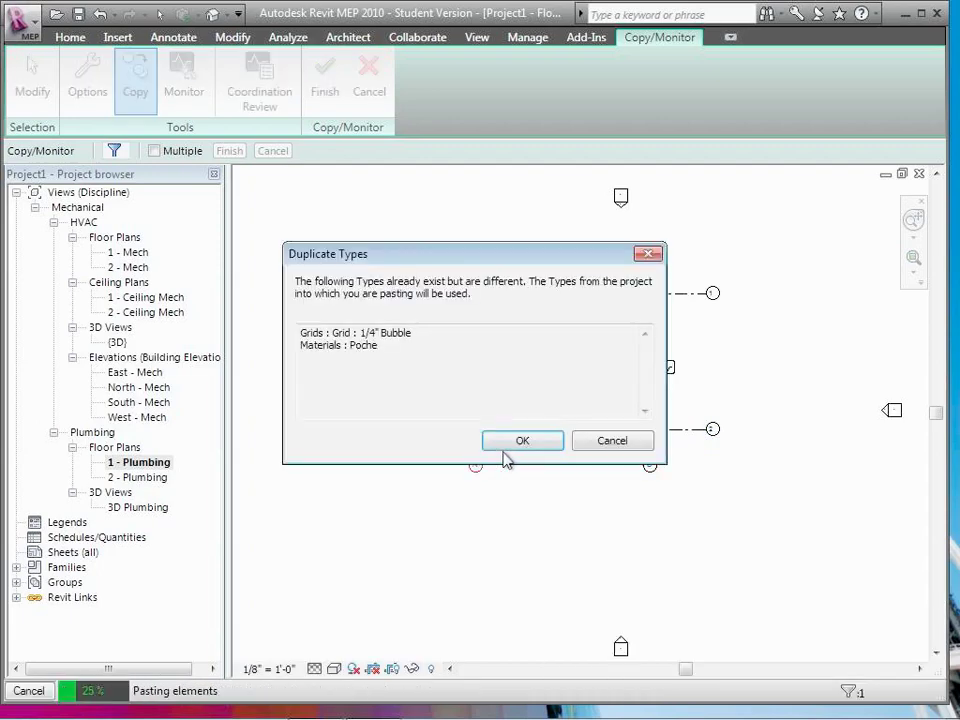
click(522, 445)
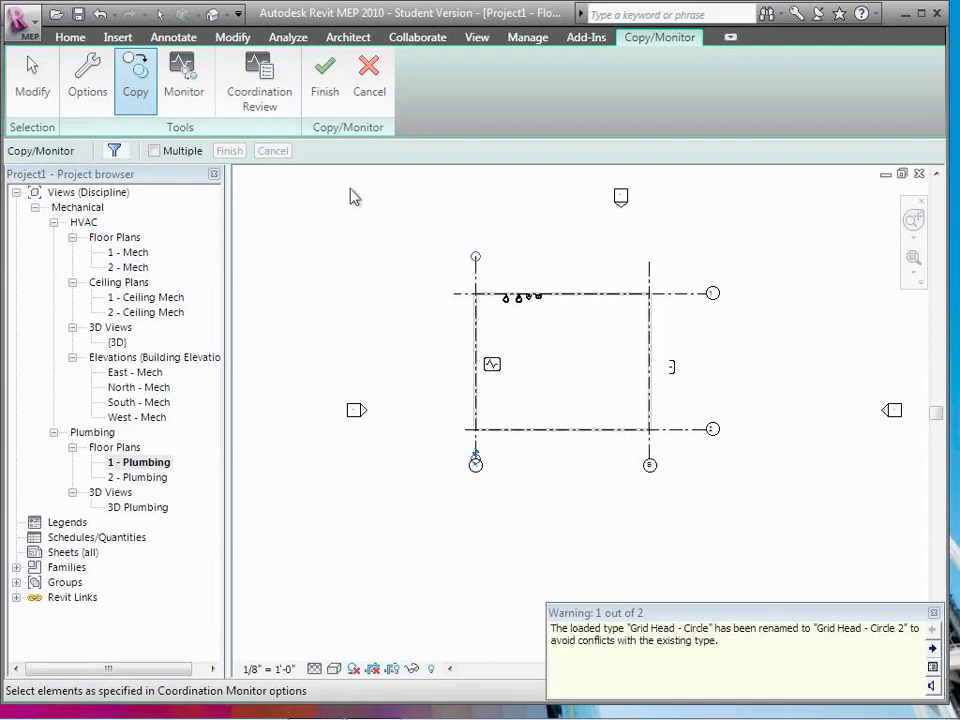
click(325, 98)
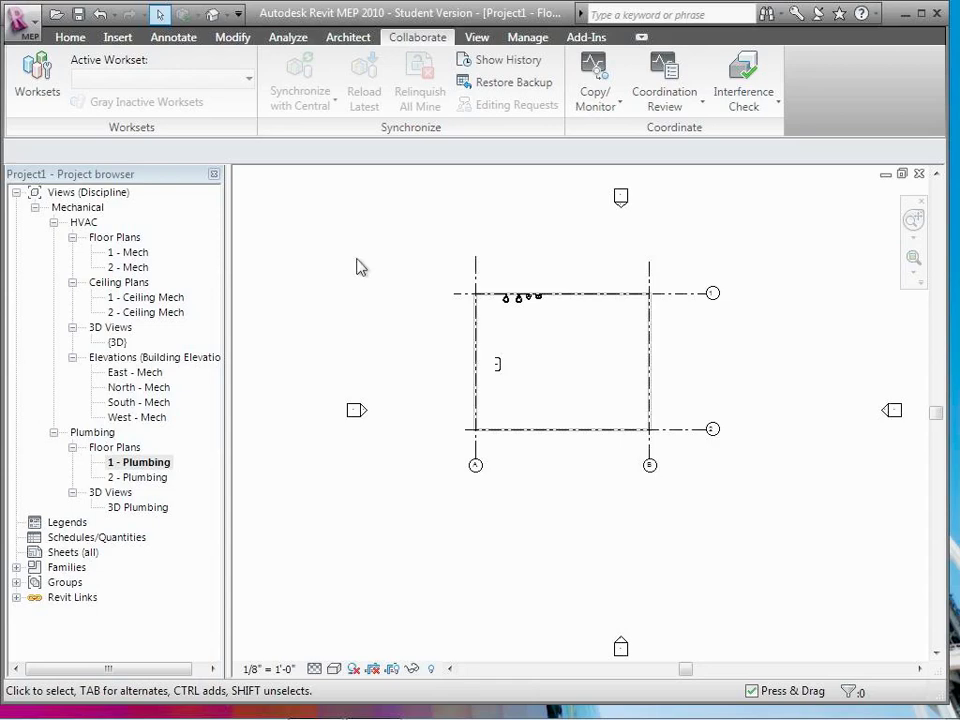
Step: Inspect the copied grids A and B for their monitoring status and leave them unselected
click(476, 462)
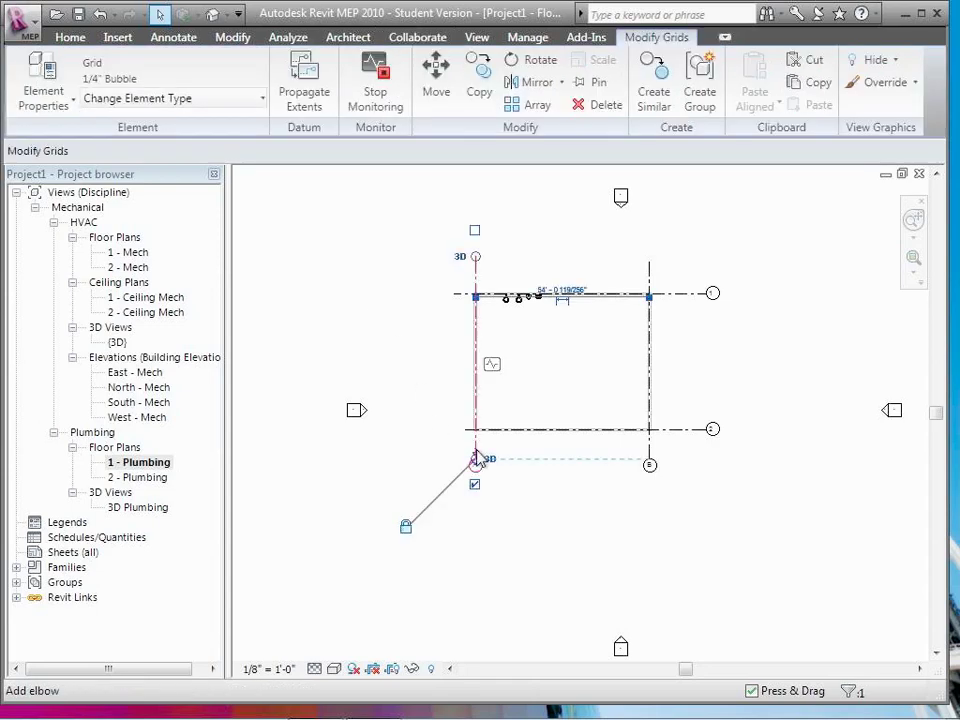
click(409, 489)
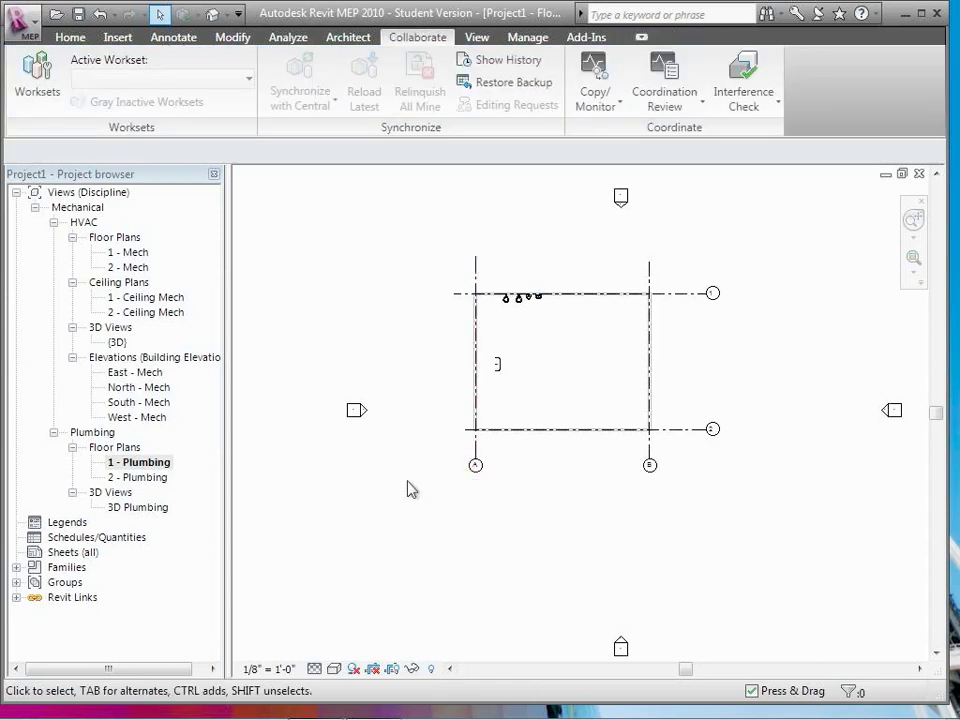
click(649, 459)
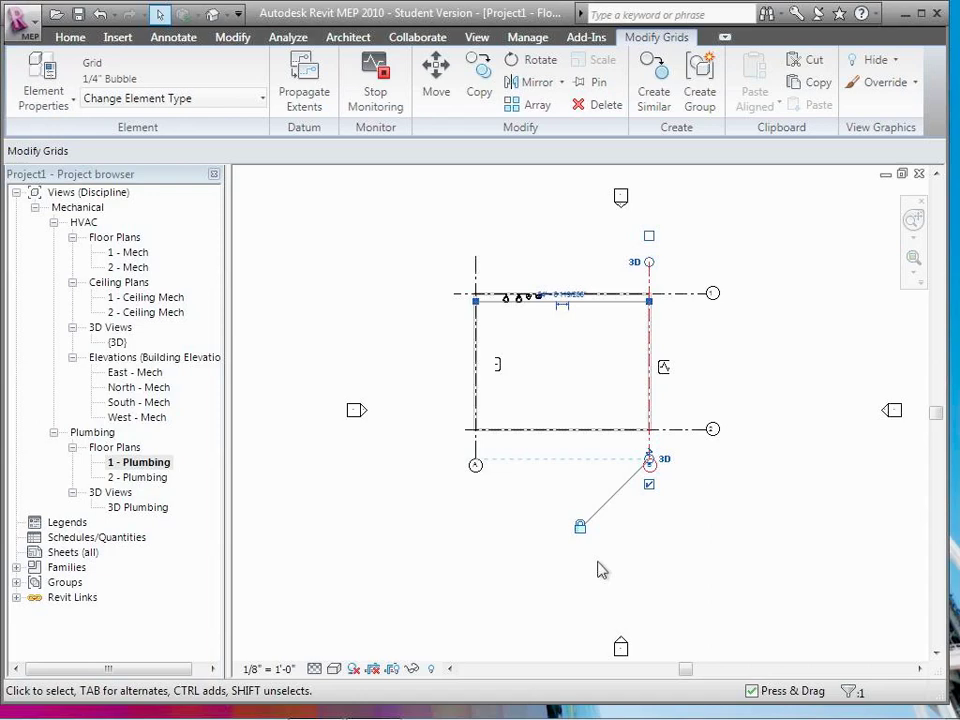
click(528, 606)
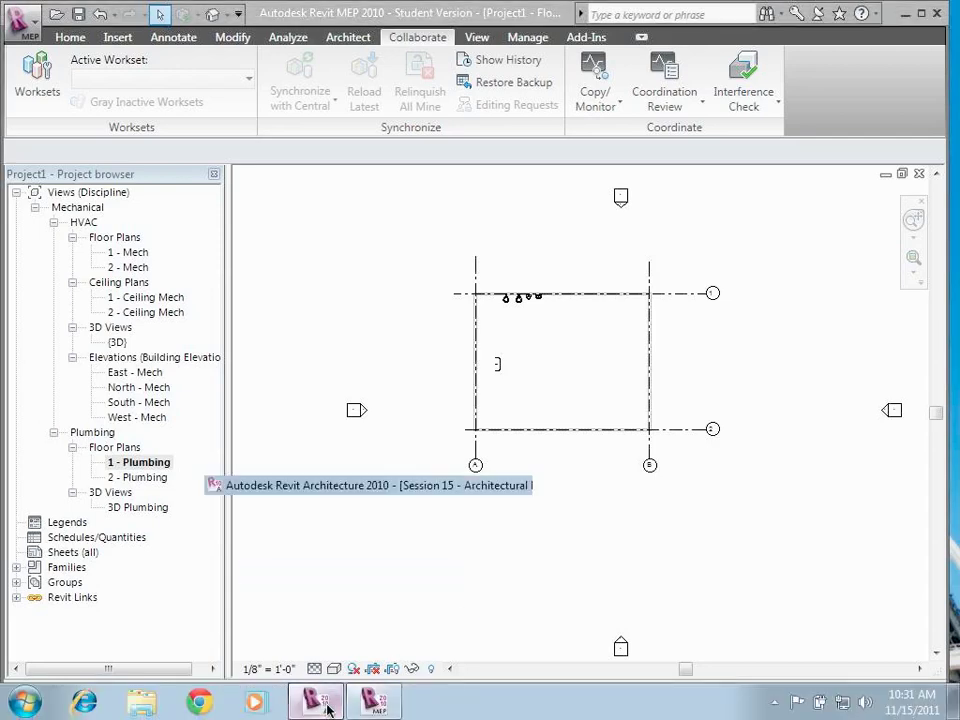
Step: Switch to the architectural model in Revit Architecture and open its Level 1 floor plan
click(328, 705)
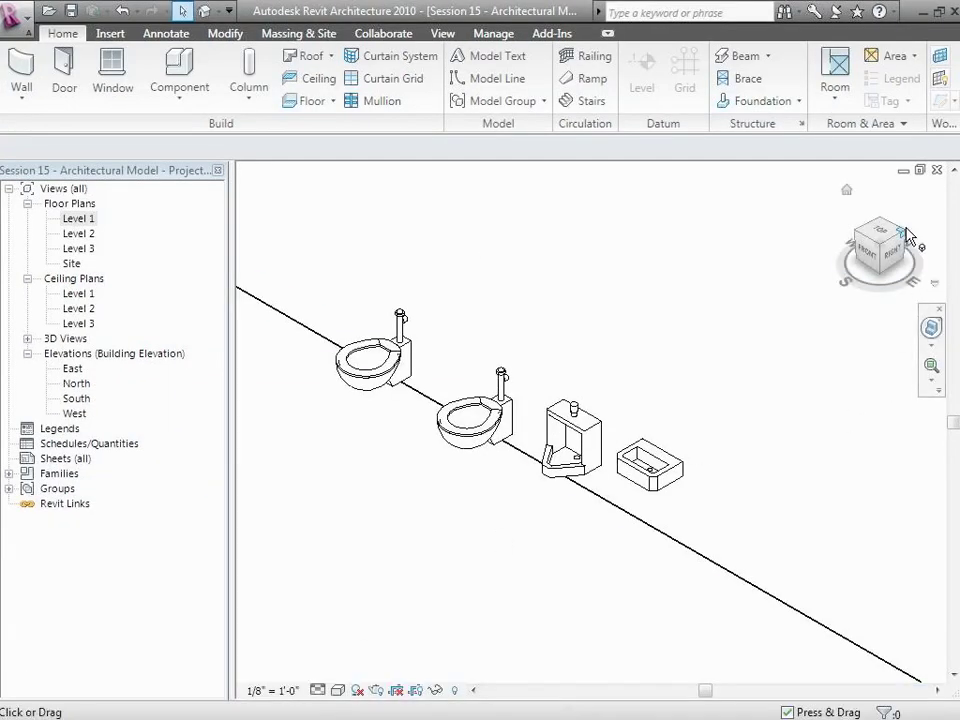
double_click(88, 220)
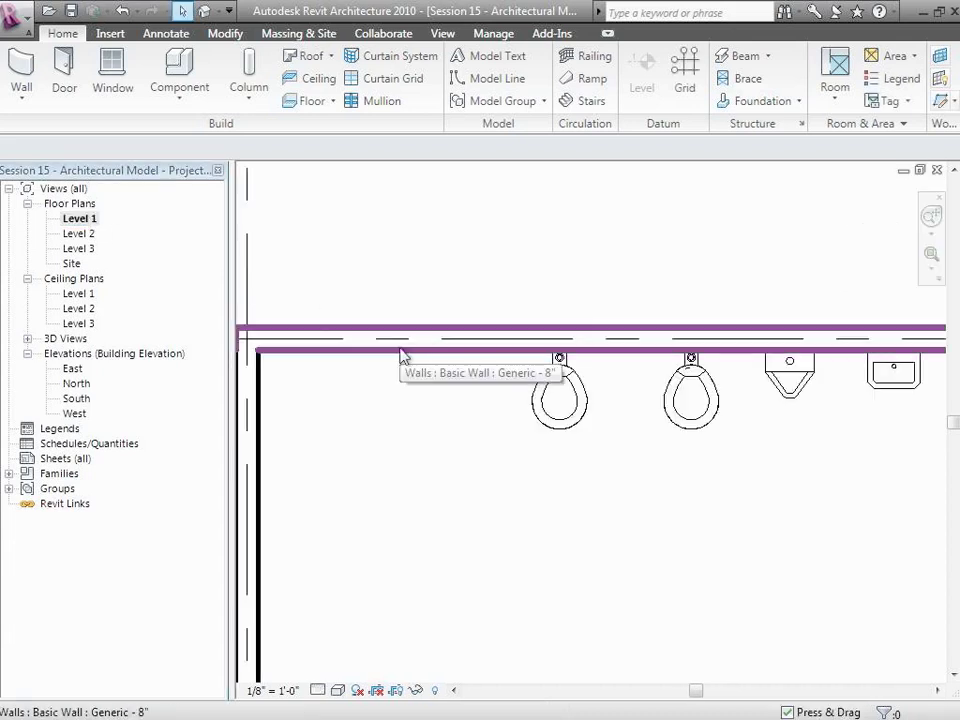
scroll(400, 355, down, 5)
key(z)
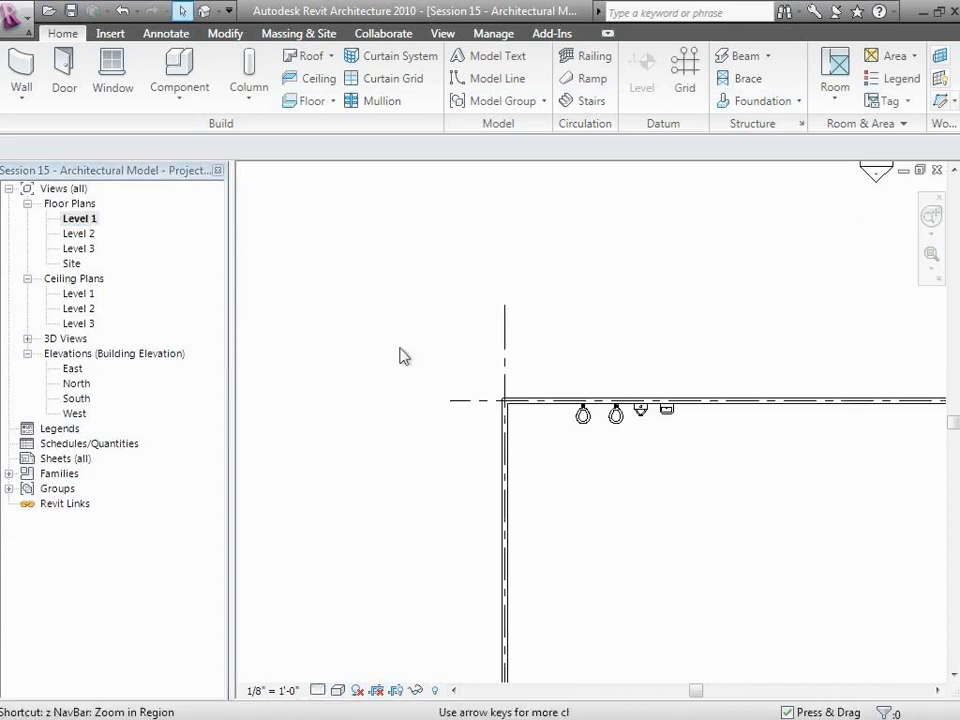
key(o)
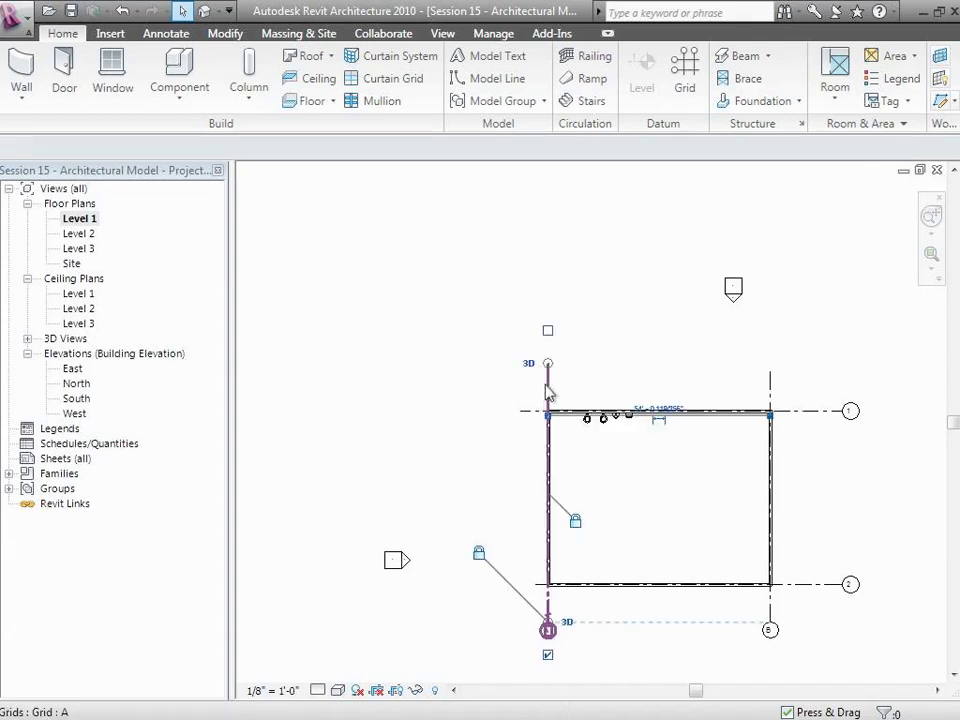
Step: Move grid A west, away from grid B, then save the architectural model and return to Revit MEP
click(547, 390)
drag(520, 385, 480, 388)
click(420, 393)
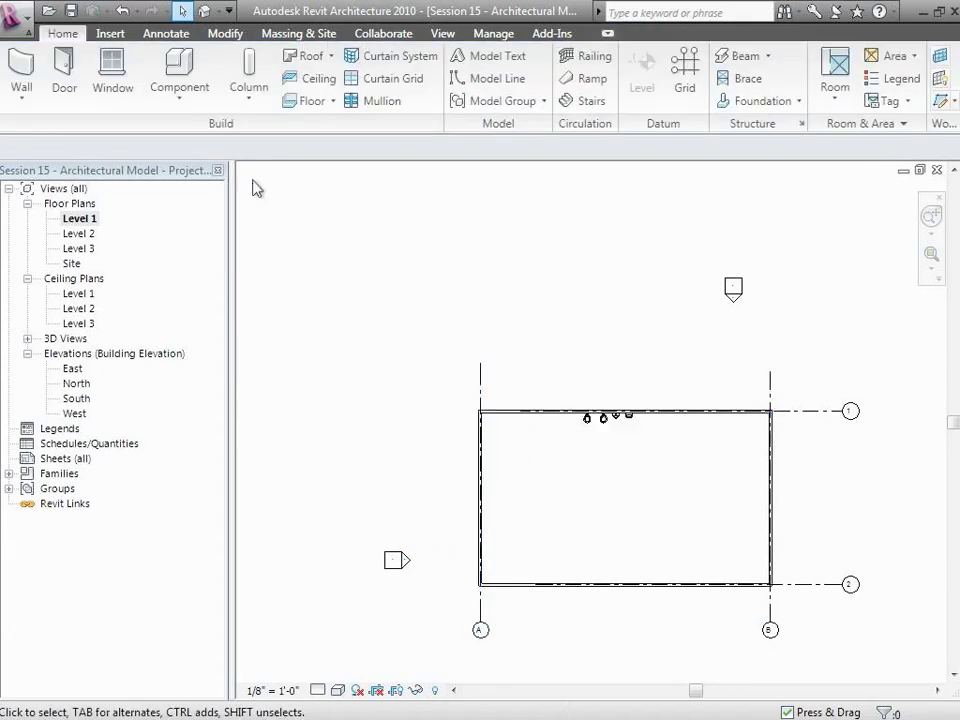
click(71, 12)
click(924, 12)
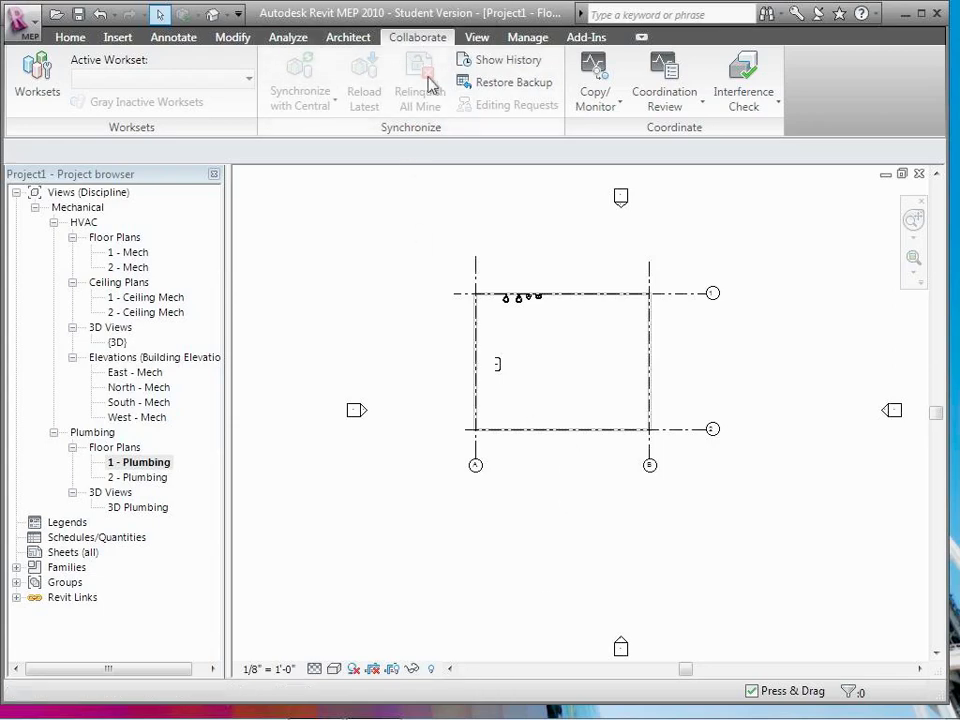
Step: Reload the linked architectural model through Manage Links and accept the coordination warning
click(533, 40)
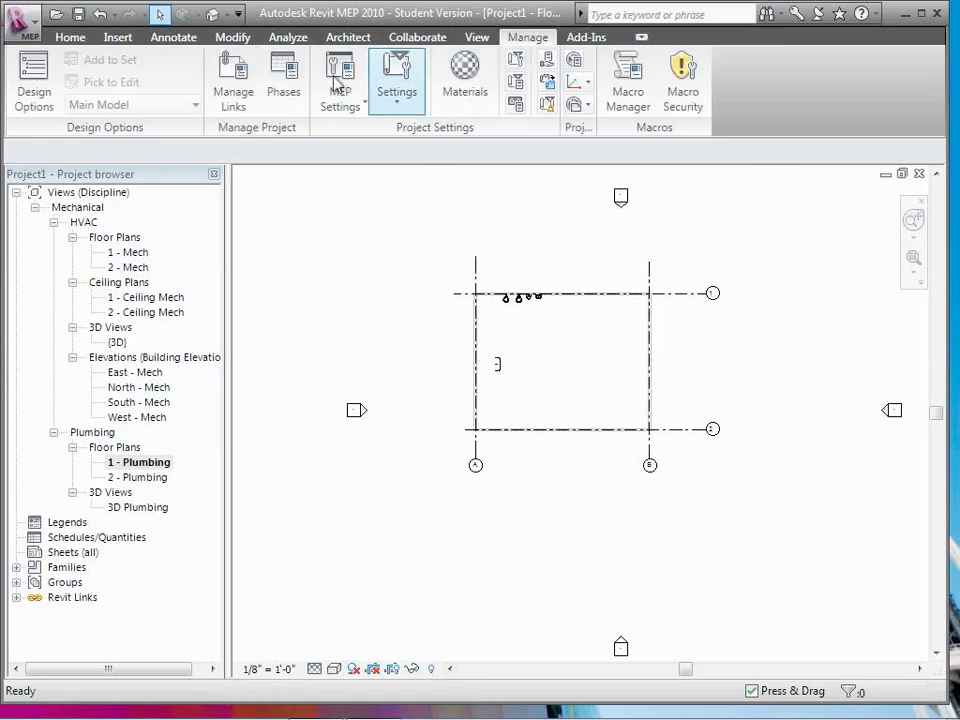
click(230, 86)
click(218, 116)
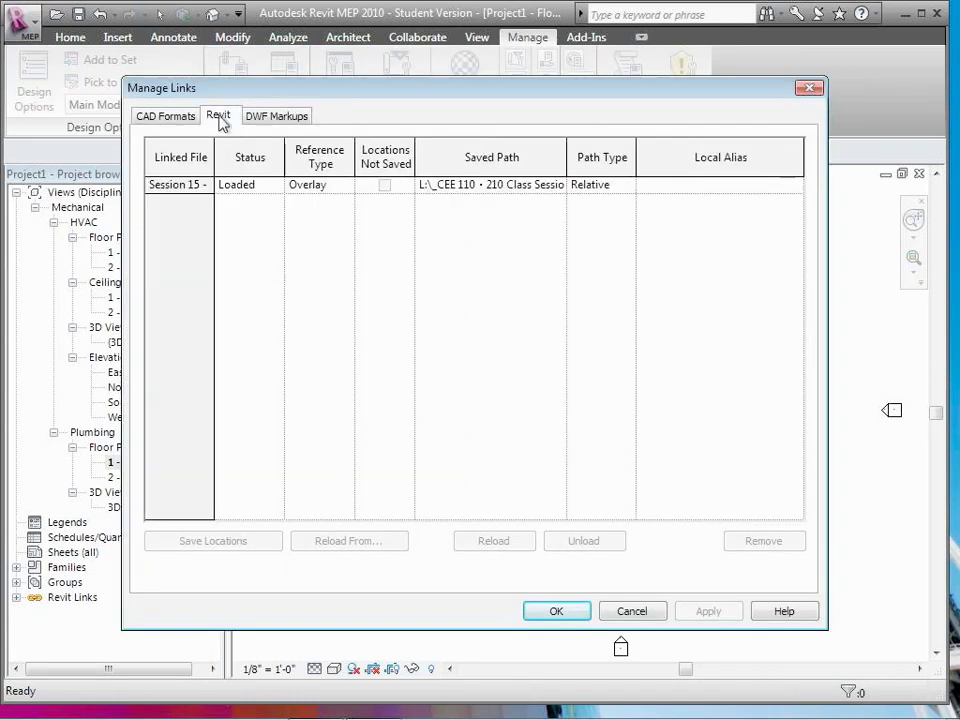
click(184, 184)
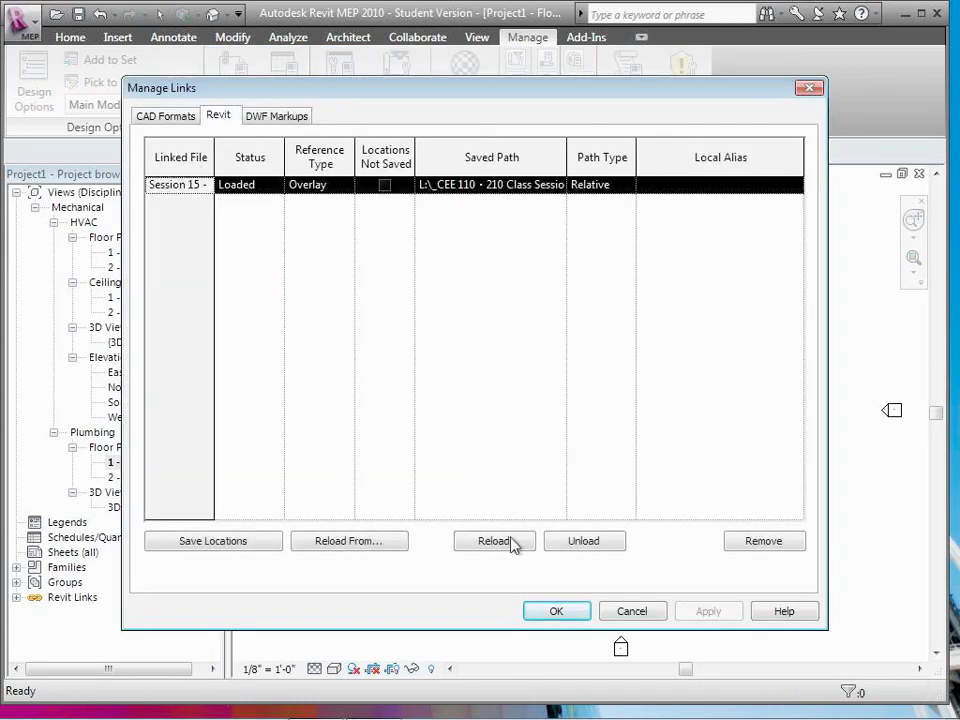
click(508, 541)
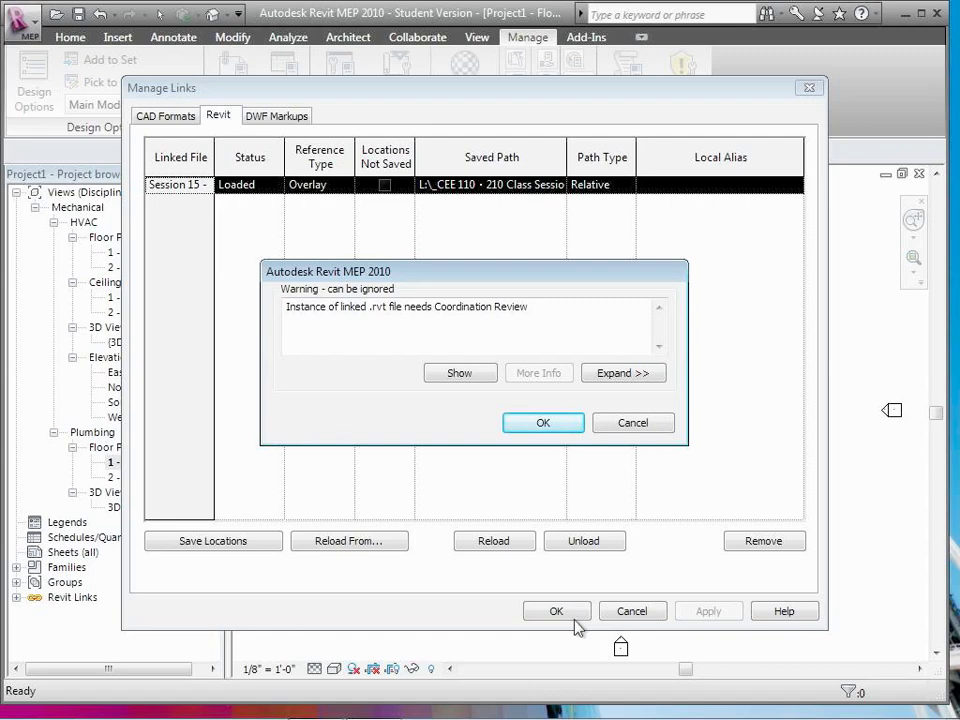
click(541, 423)
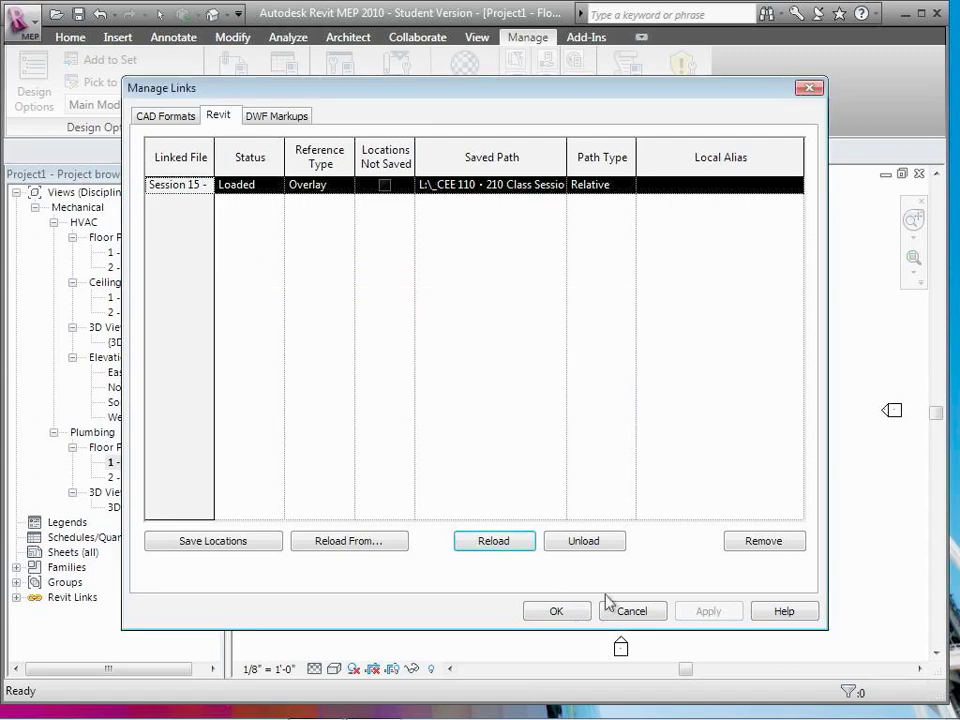
click(575, 617)
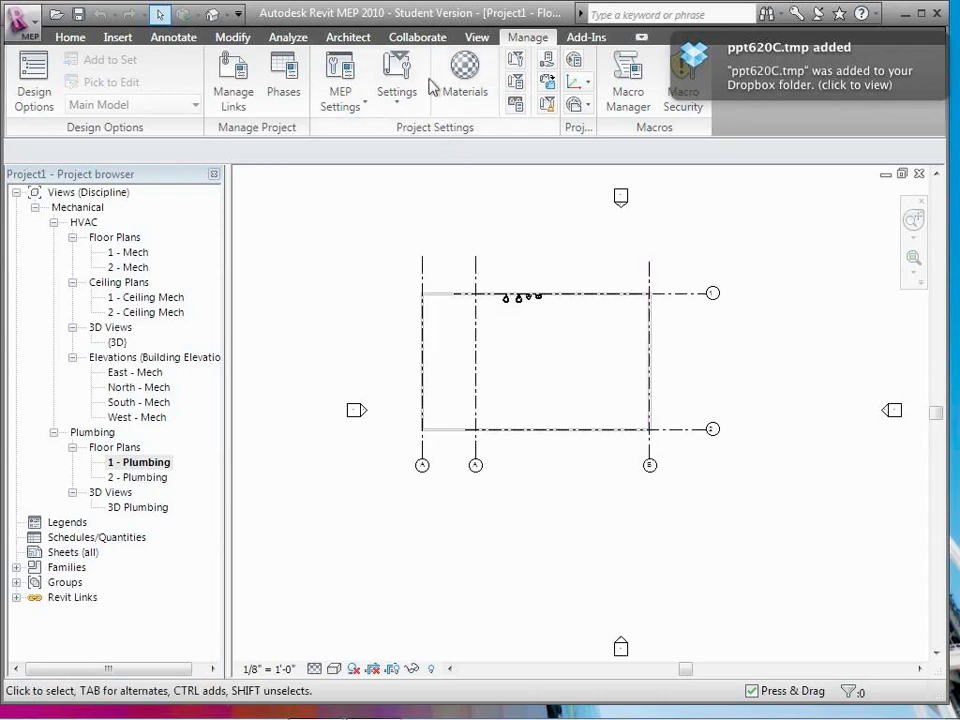
Step: Start a Coordination Review of the linked architectural model
click(421, 40)
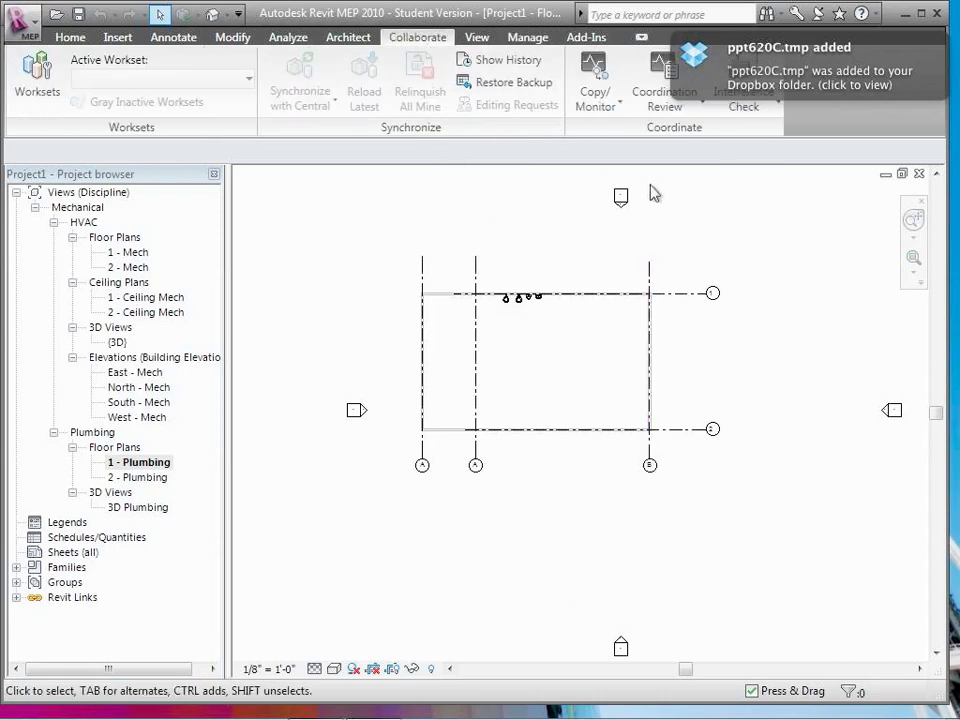
click(652, 110)
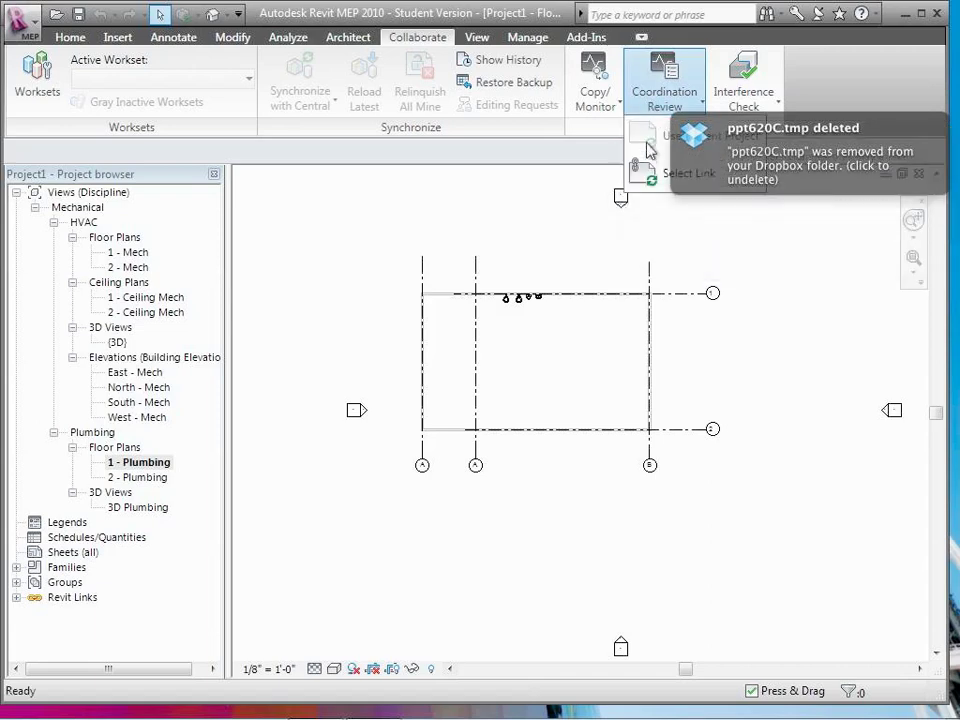
click(645, 172)
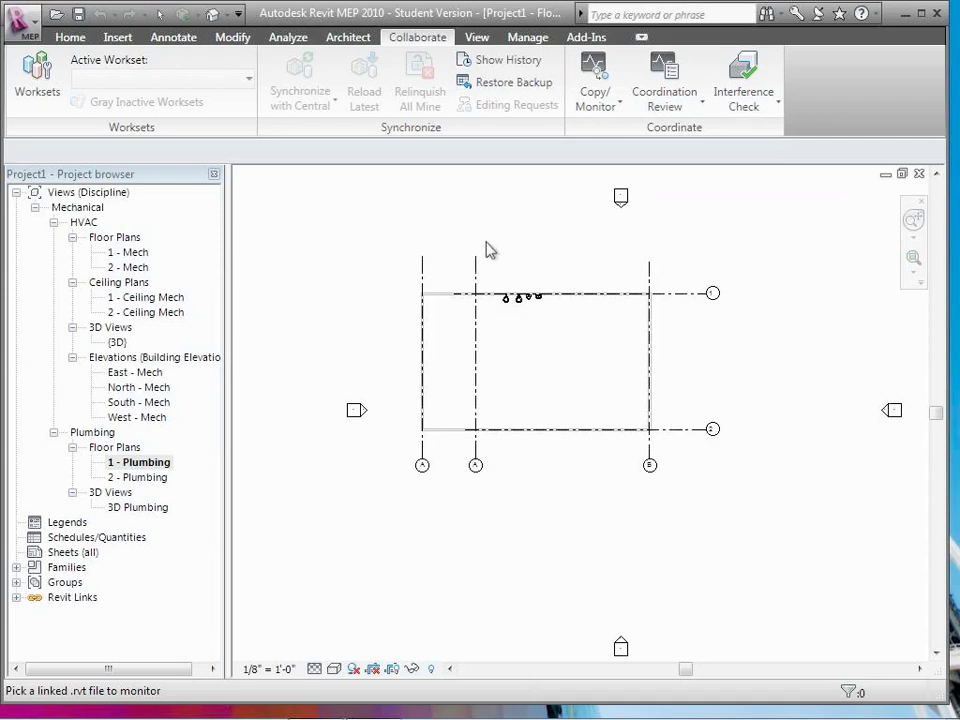
click(478, 301)
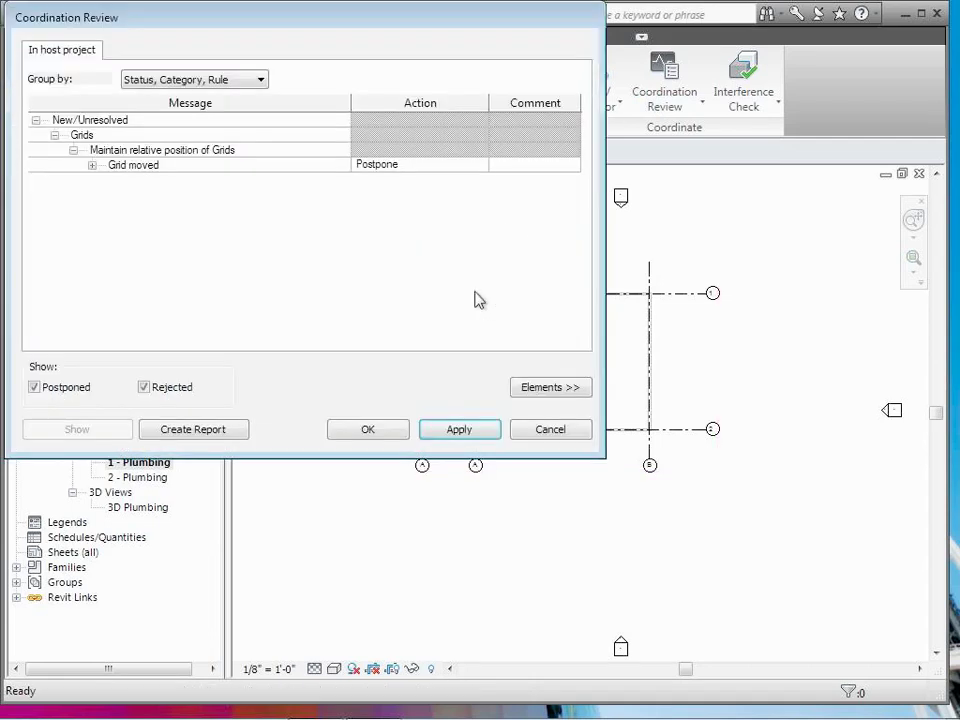
Step: Set the action for the moved grid to Modify Grid 'A' and apply it in the Coordination Review
click(92, 165)
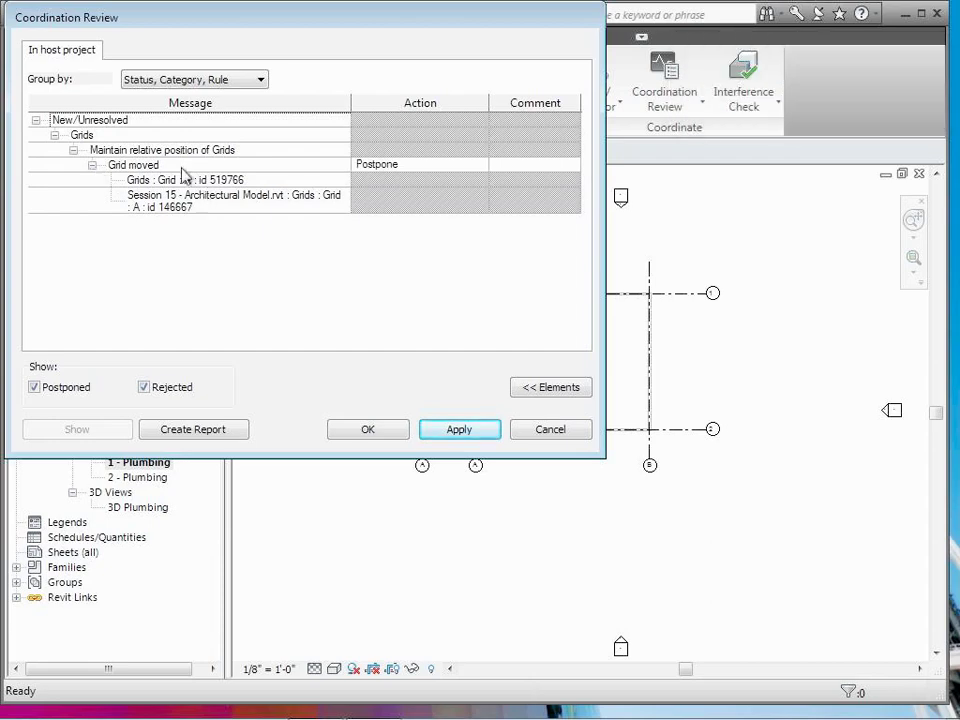
click(488, 171)
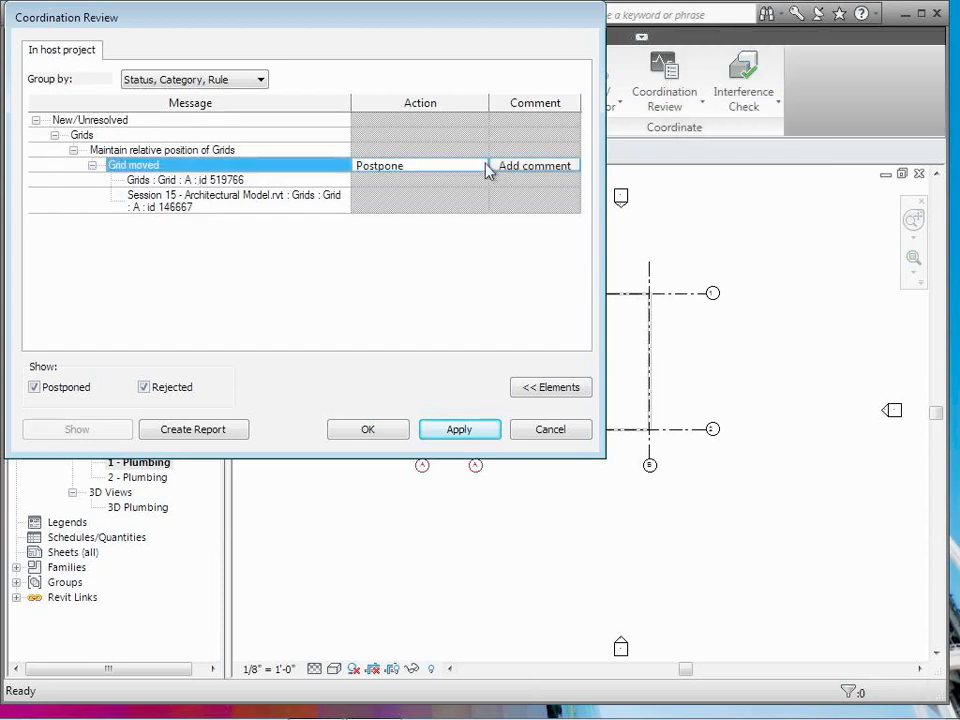
click(484, 168)
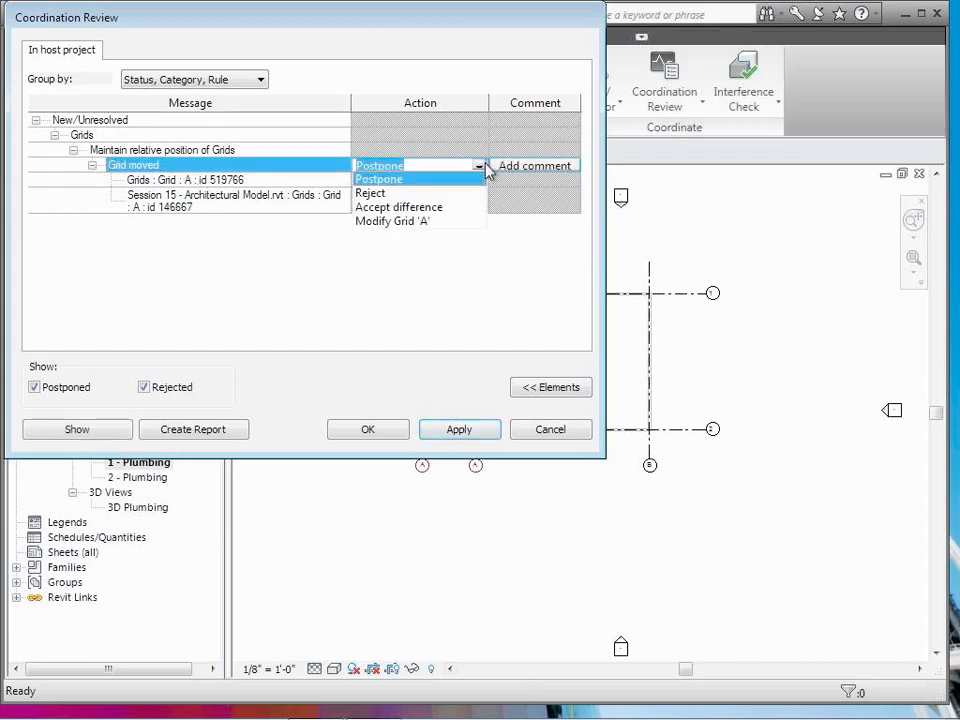
click(410, 221)
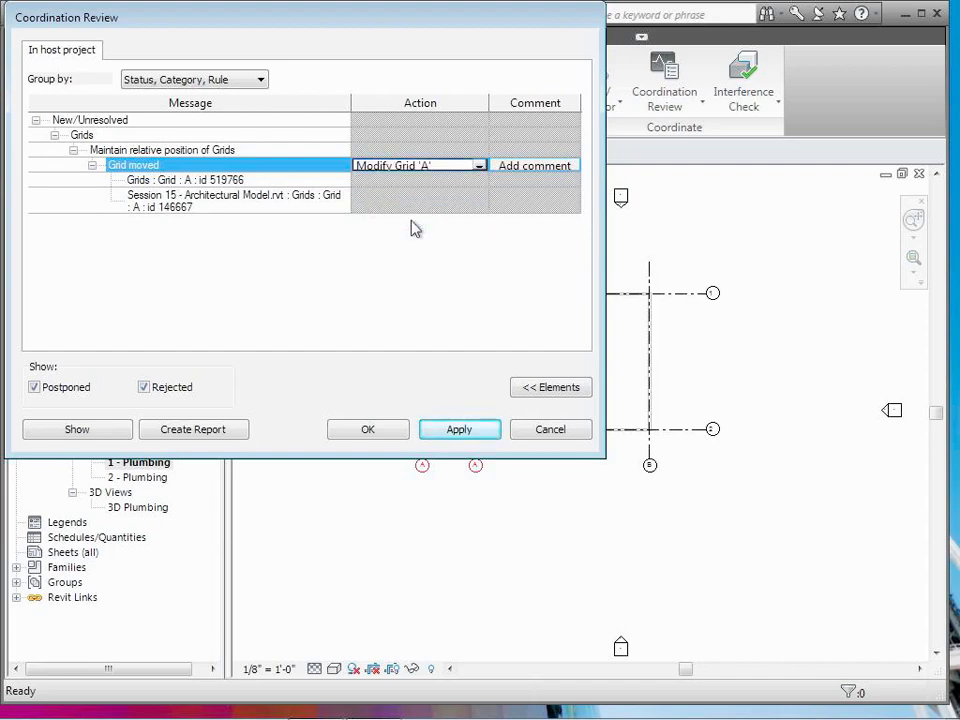
click(456, 431)
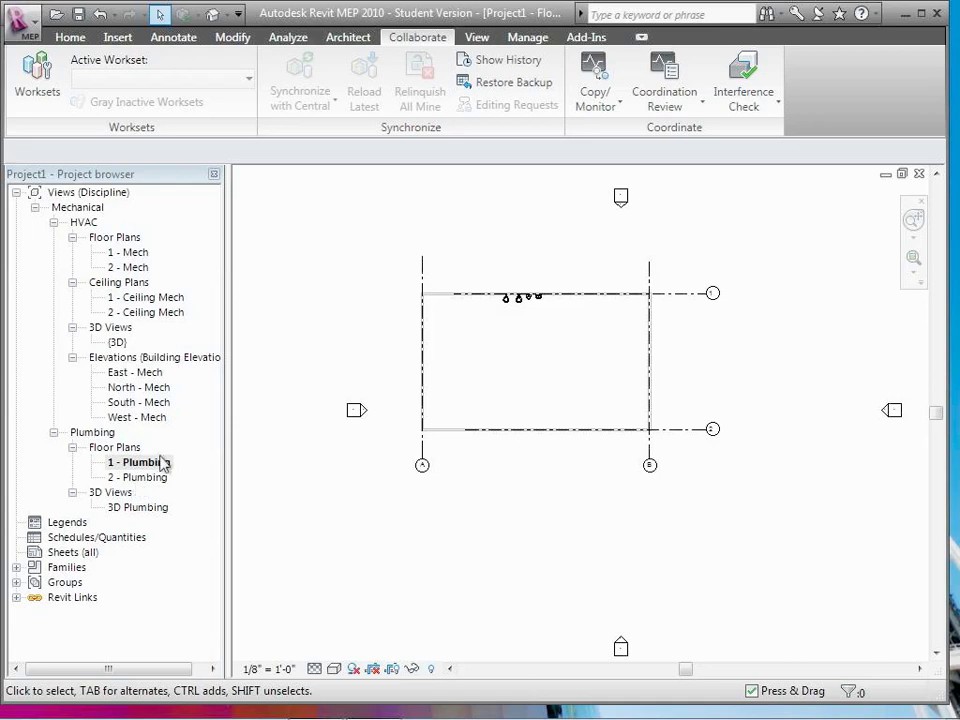
Step: Open the South - Mech elevation and start Copy/Monitor on the linked architectural model
double_click(140, 402)
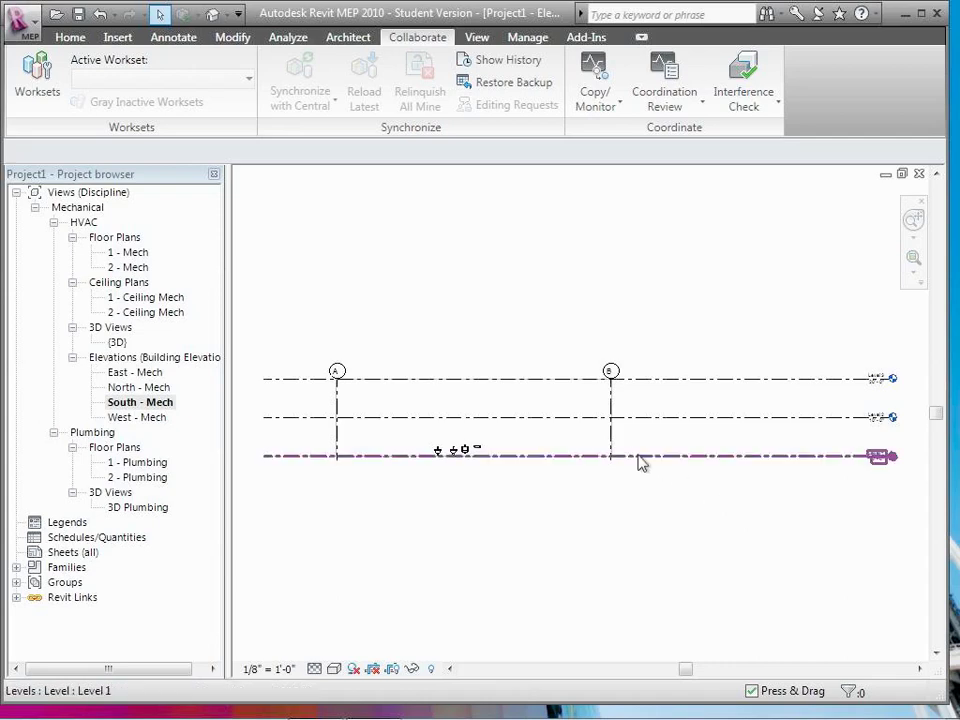
click(594, 96)
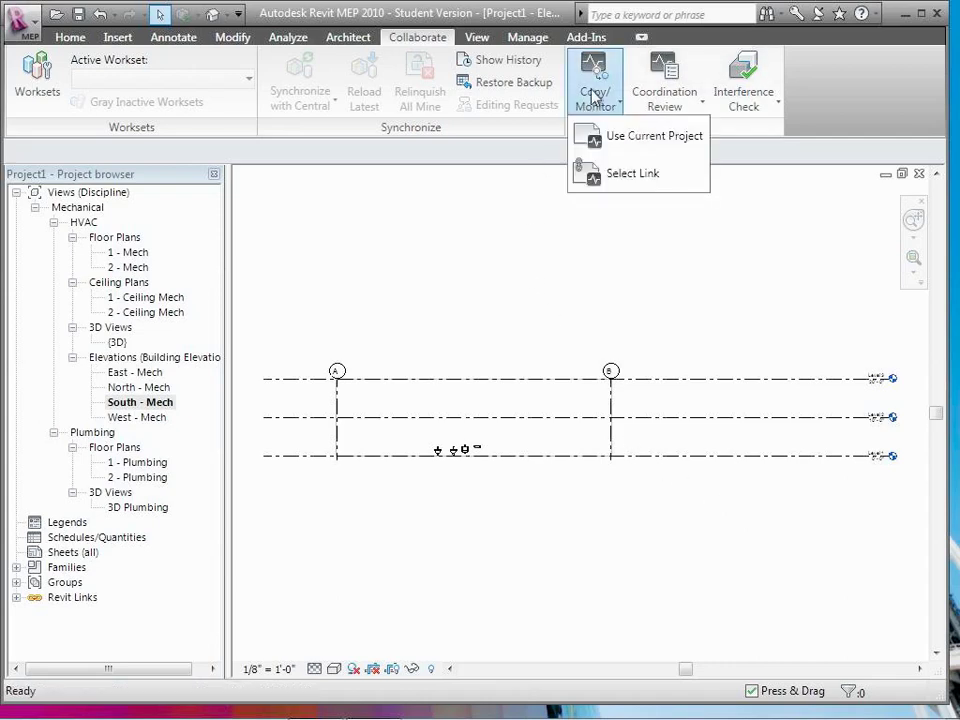
click(630, 173)
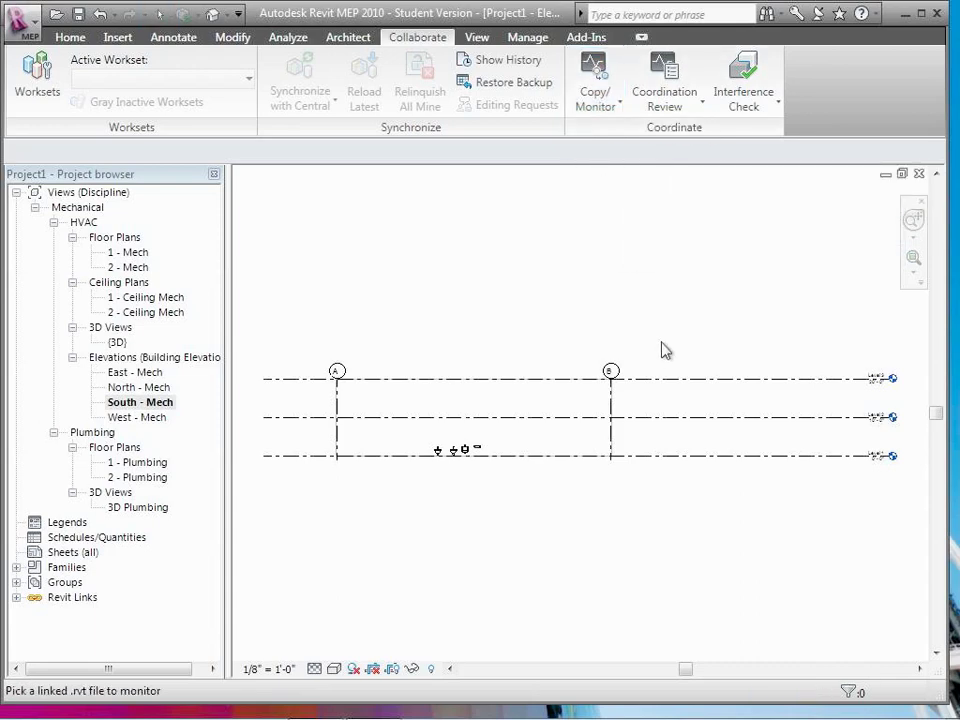
click(667, 390)
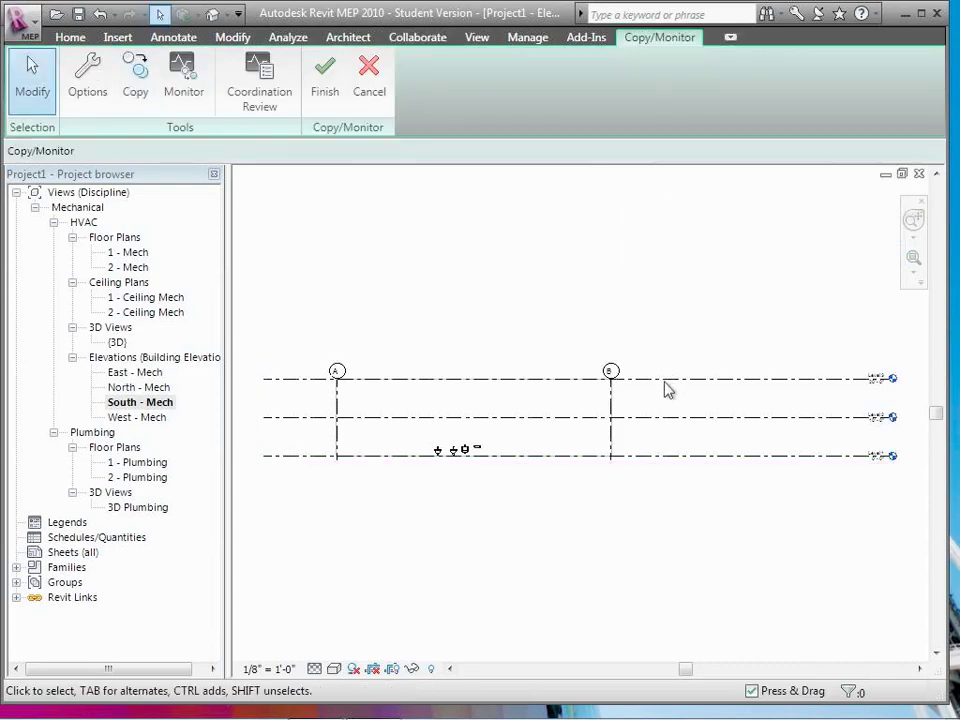
Step: Copy the two upper levels from the link as a multiple selection, accept the duplicate types and finish Copy/Monitor
click(144, 94)
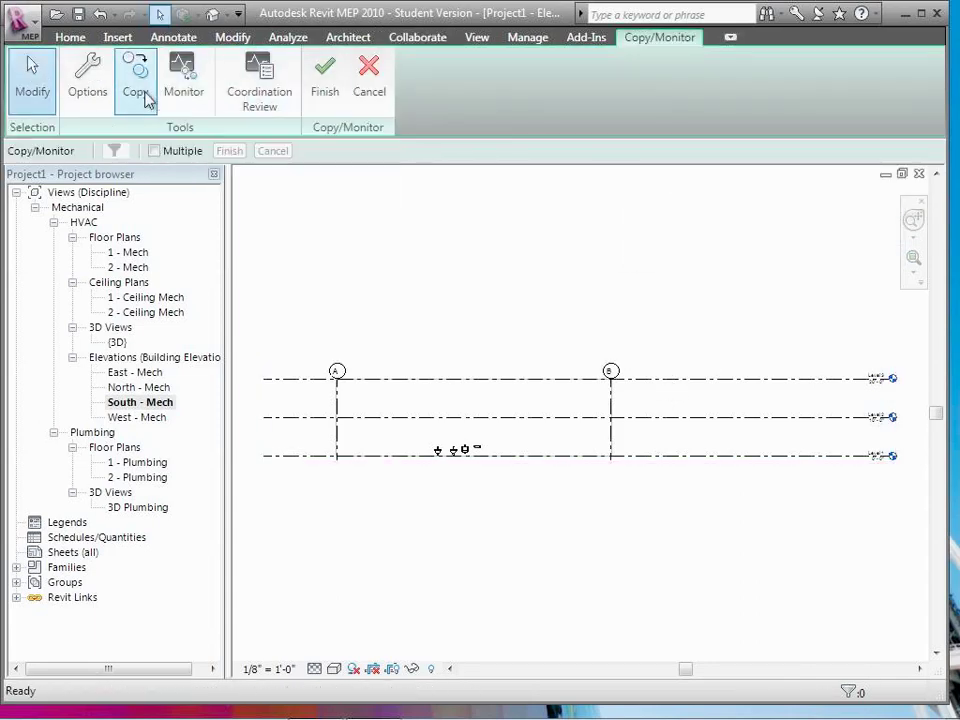
click(154, 151)
click(286, 380)
click(294, 420)
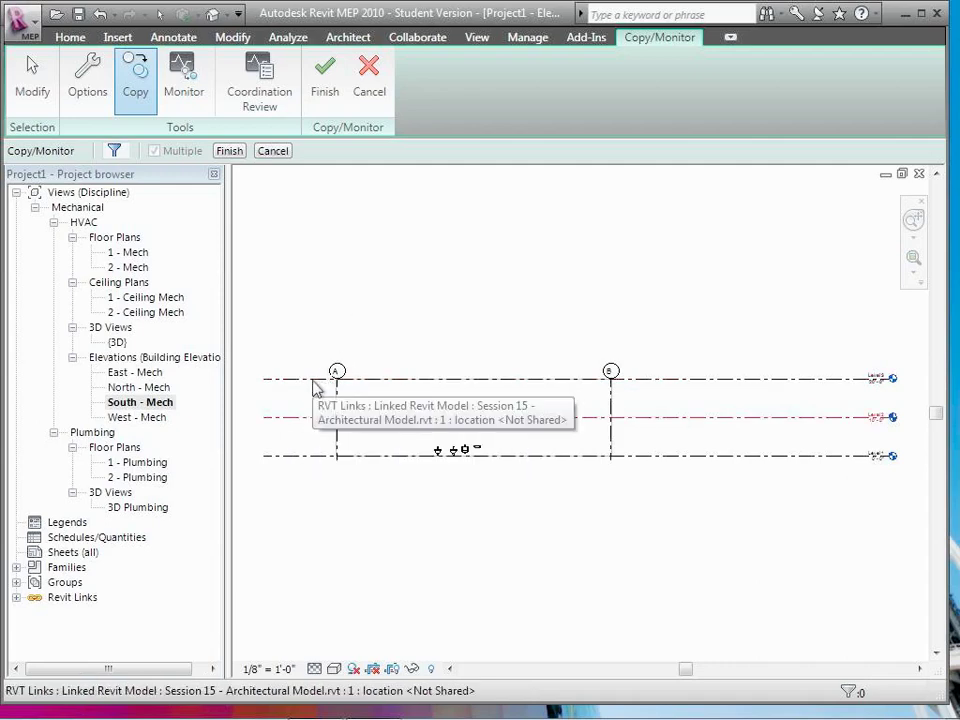
click(313, 380)
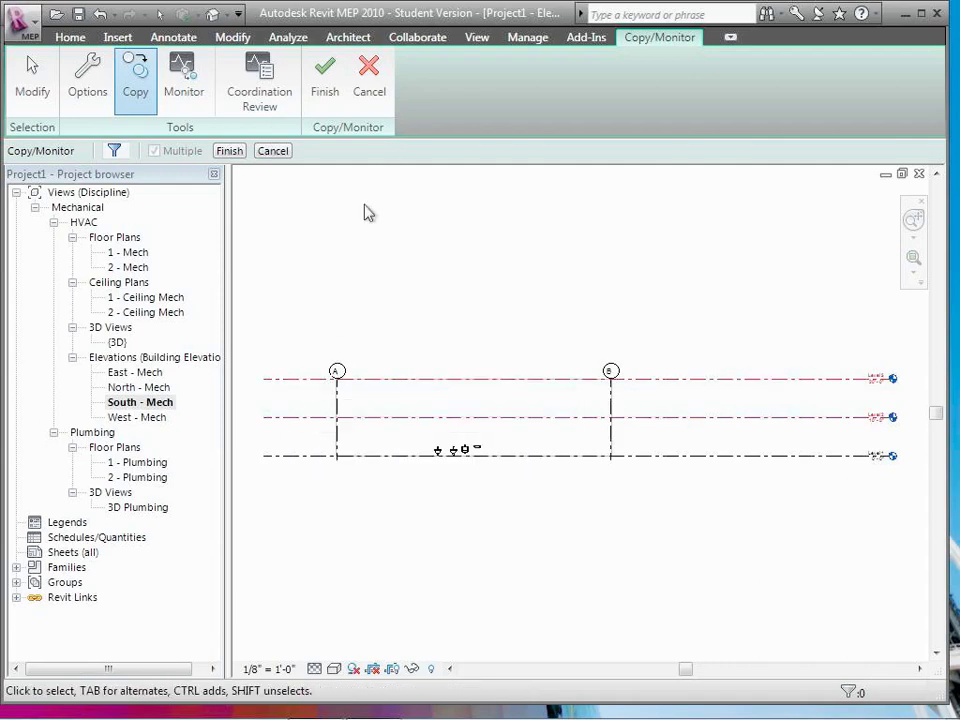
click(230, 151)
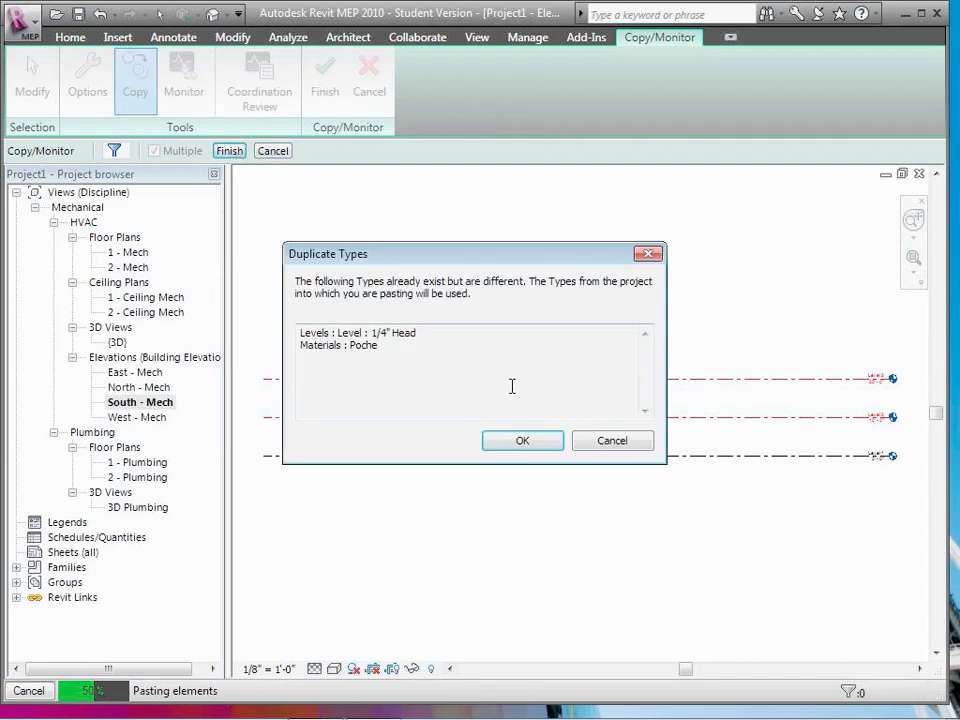
click(519, 443)
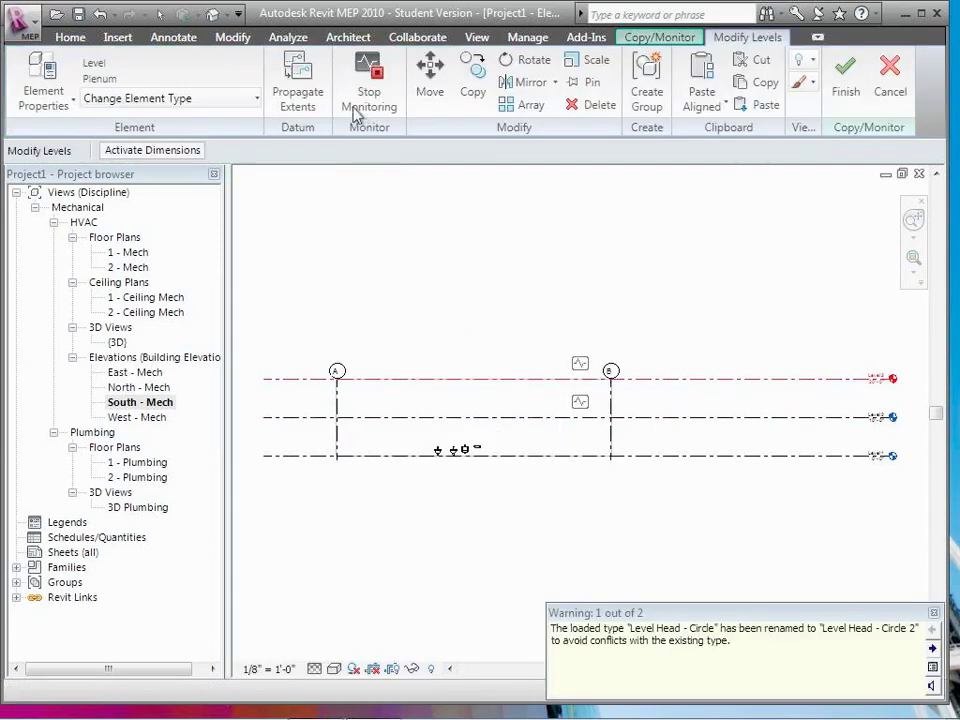
click(826, 86)
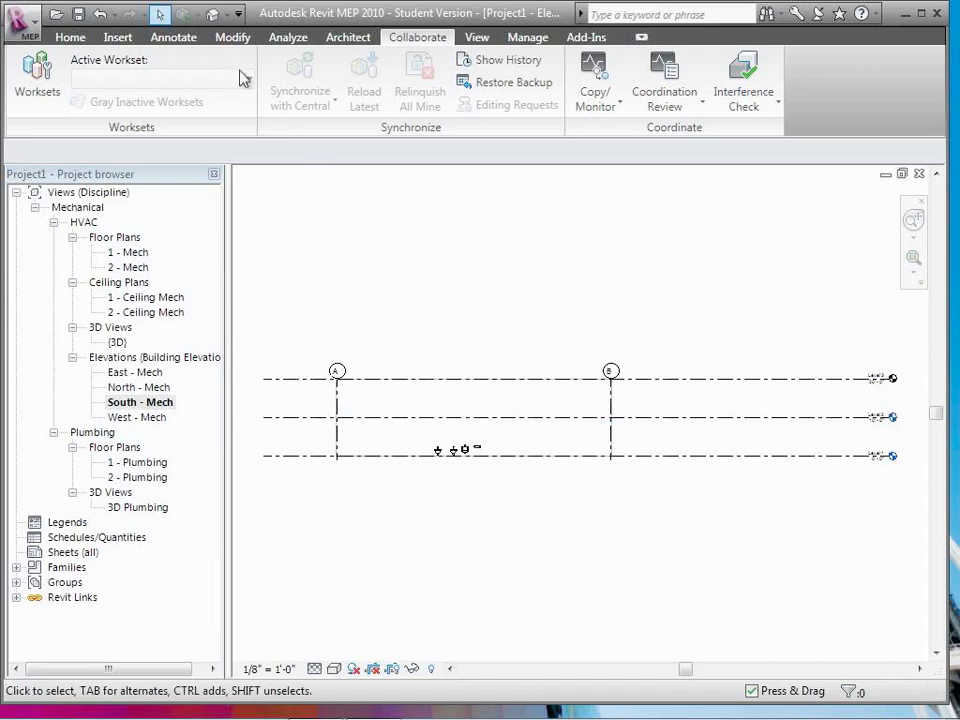
Step: Open the default 3D view and start Copy/Monitor on the linked architectural model there
click(212, 14)
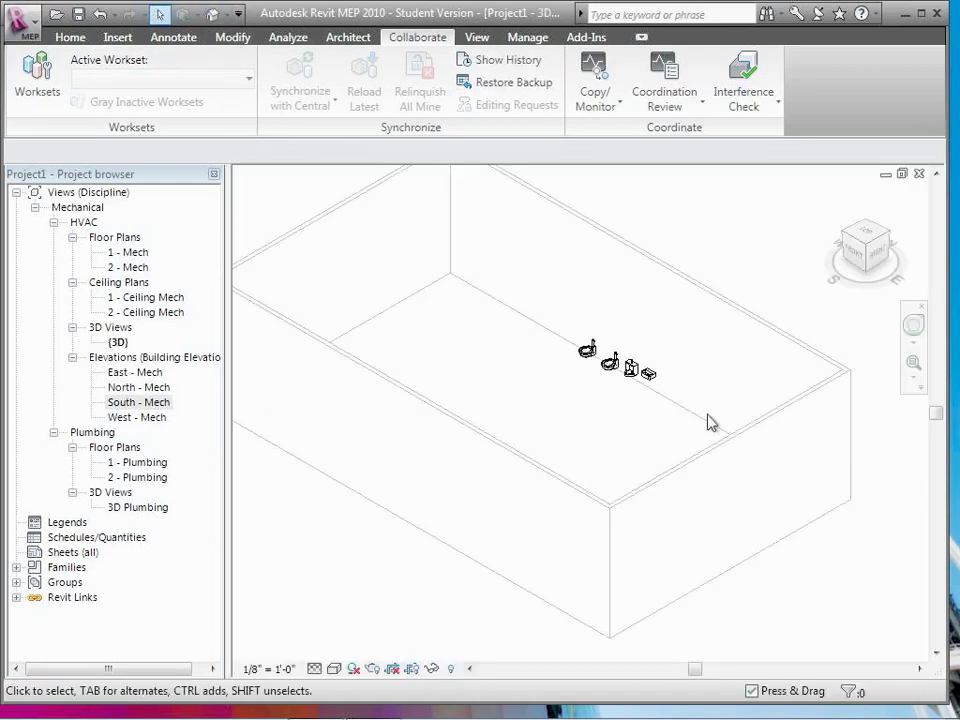
click(913, 364)
drag(548, 292, 704, 443)
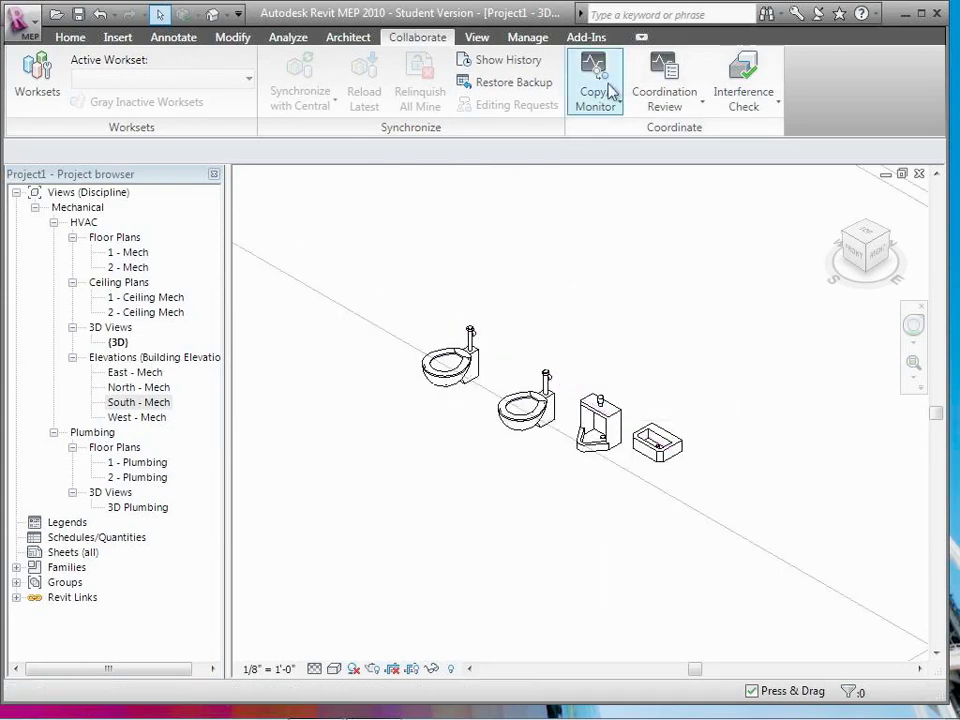
click(610, 90)
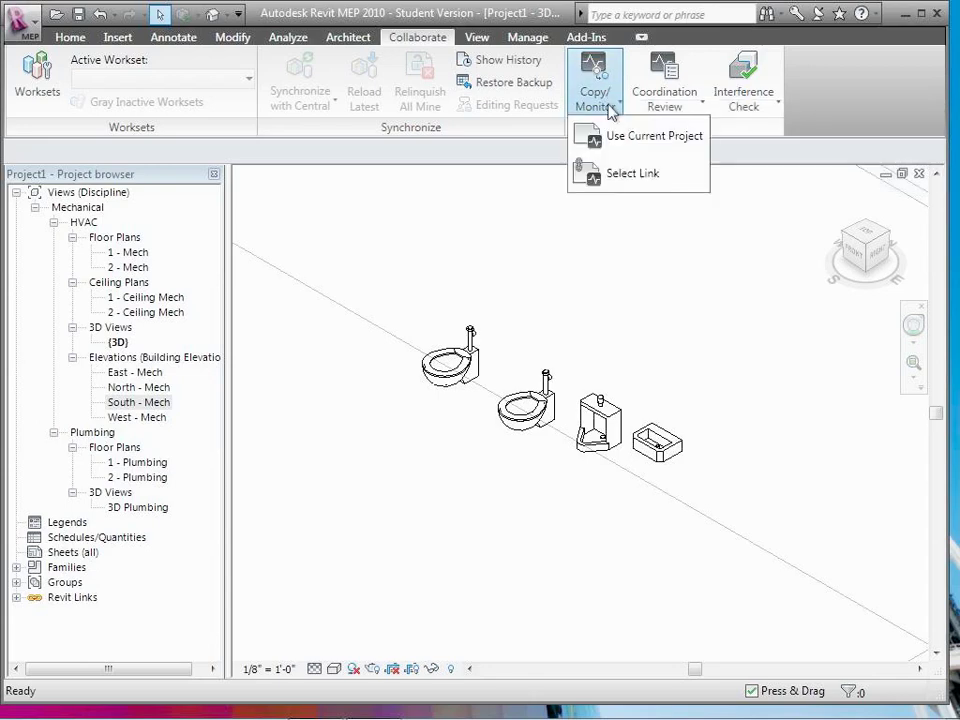
click(625, 173)
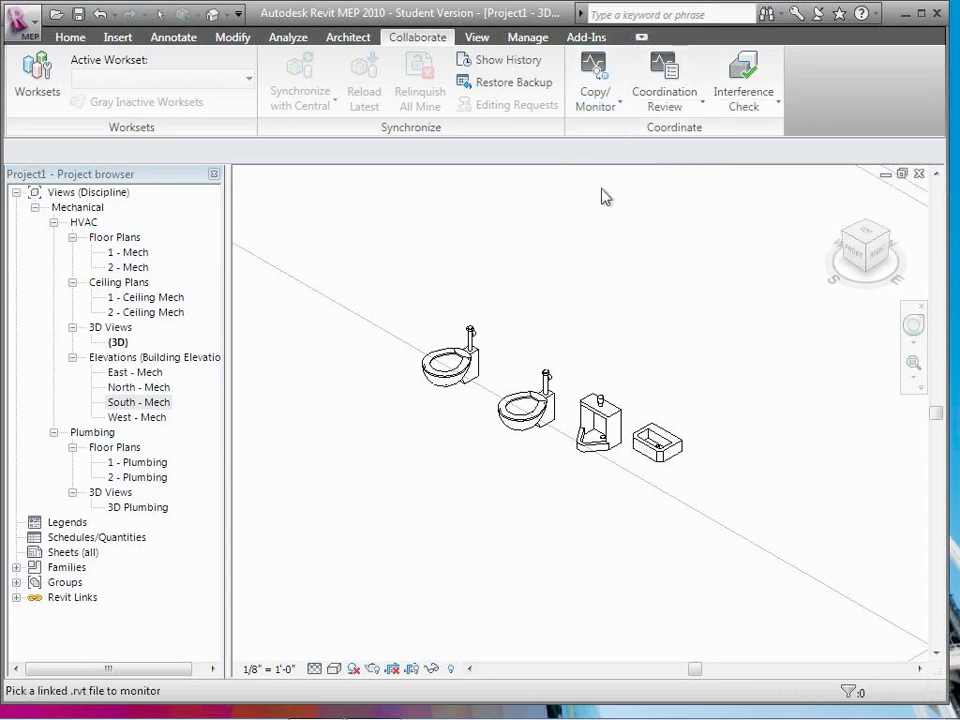
key(z)
key(f)
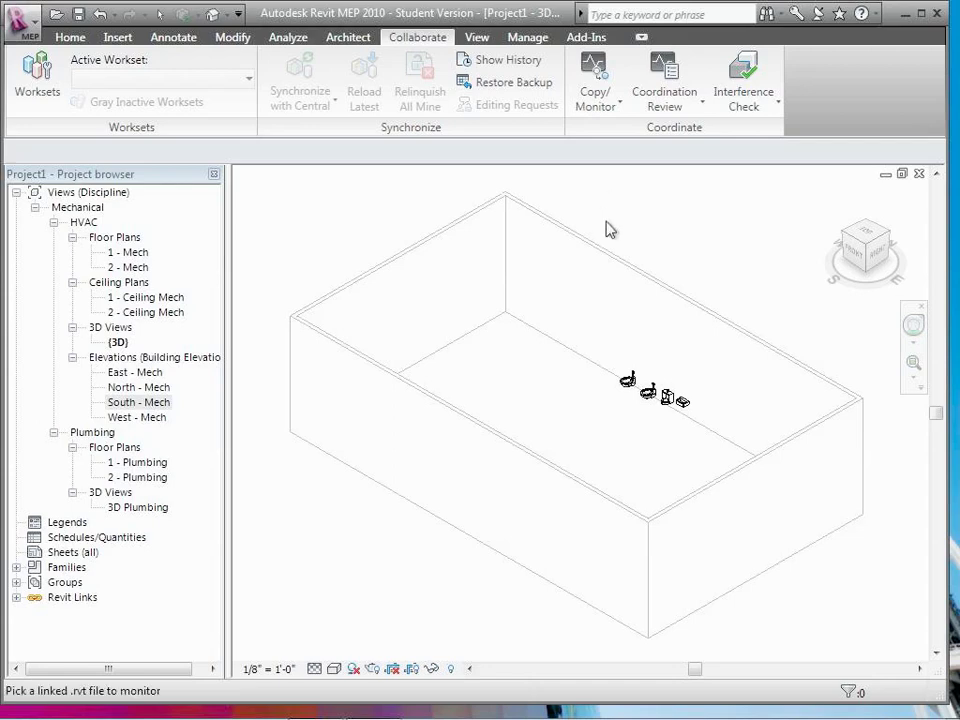
click(612, 265)
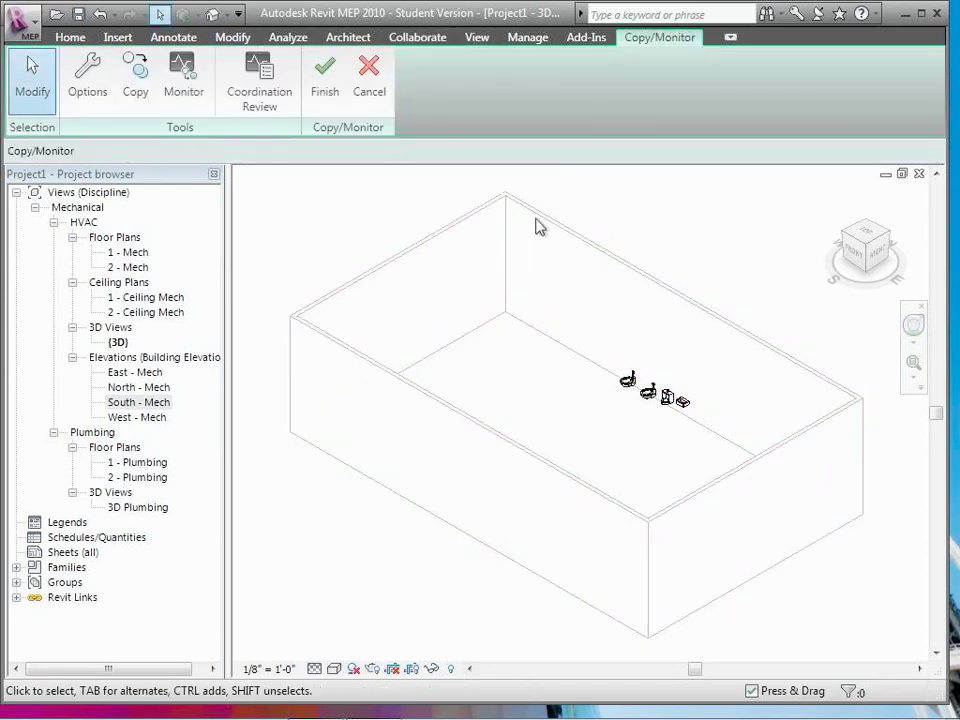
Step: Start the Copy tool for multiple elements and set the 3D view's visual style to Wireframe
click(140, 90)
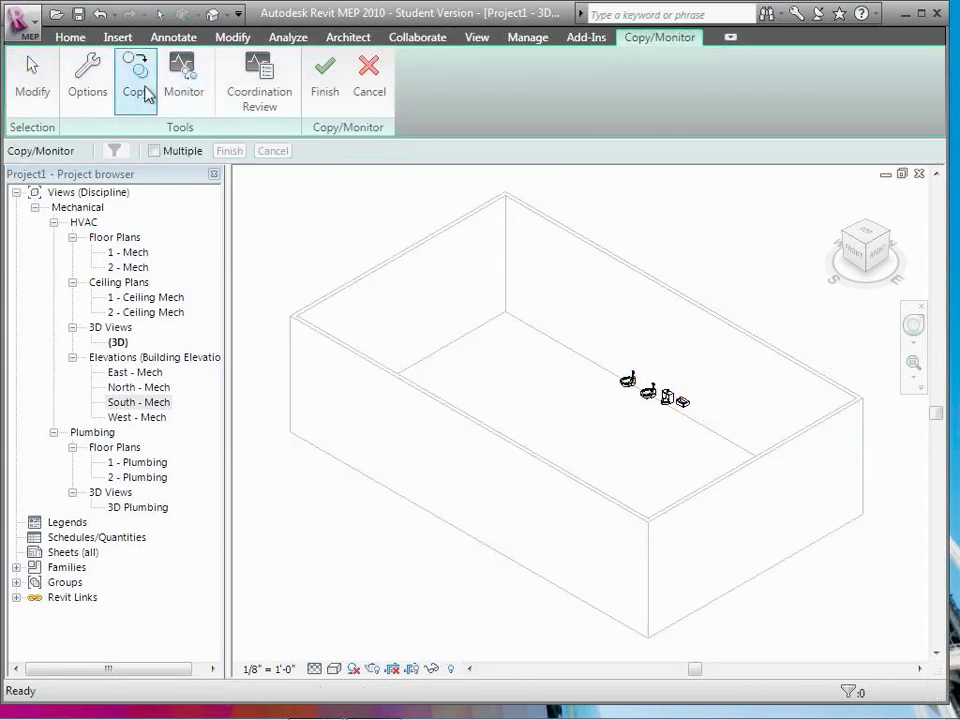
click(154, 151)
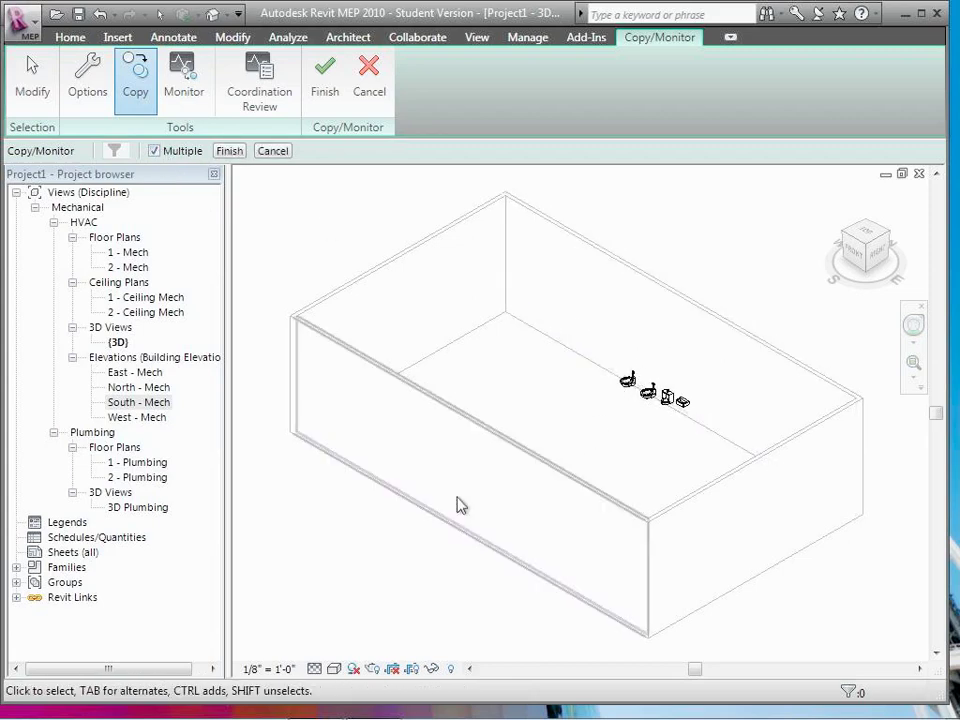
click(335, 669)
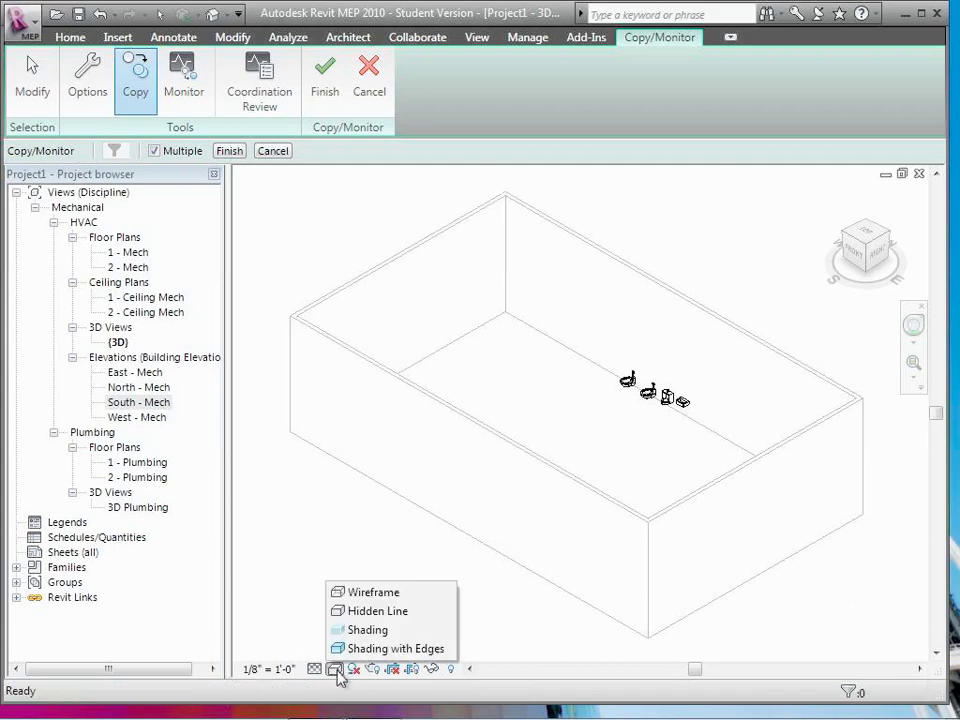
click(355, 595)
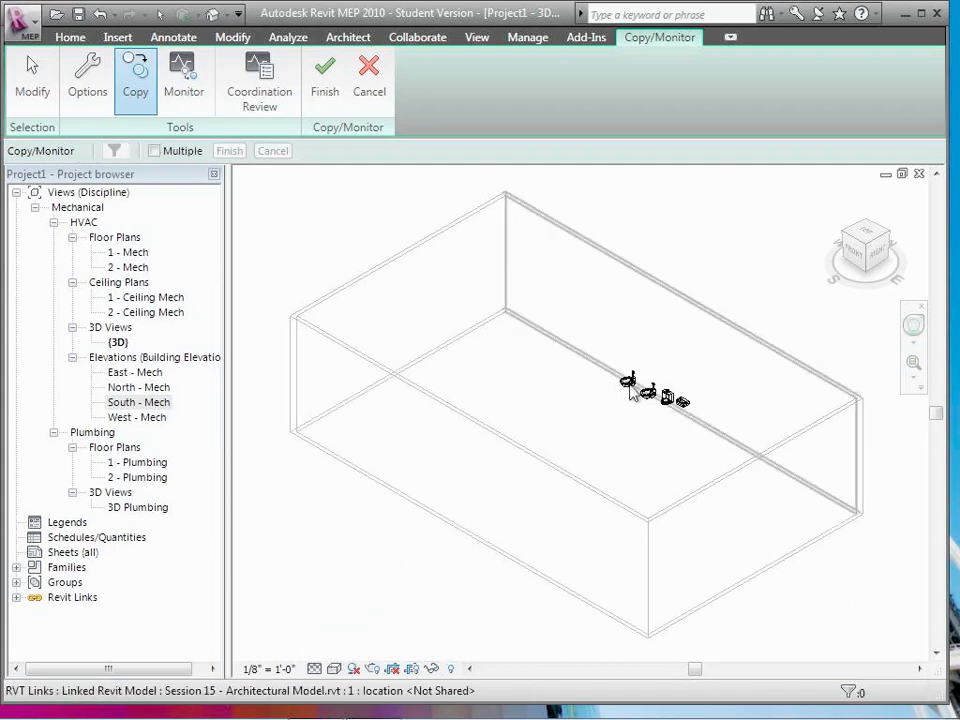
Step: Try to select the linked plumbing fixtures for a multiple copy, check the selection's categories in the filter and cancel the selection
click(914, 366)
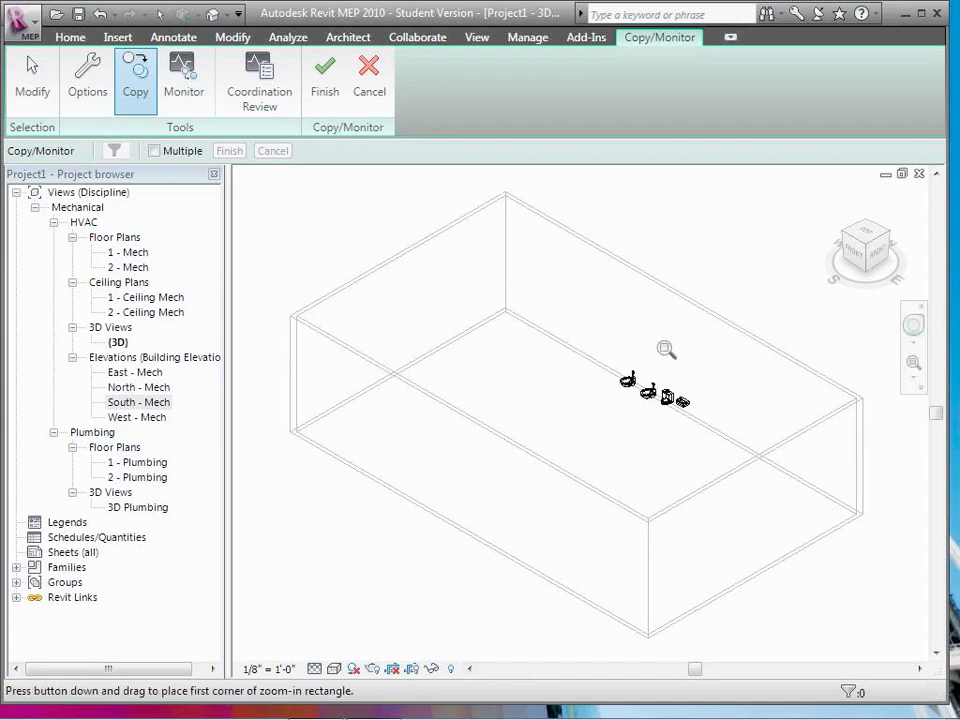
drag(594, 338, 720, 460)
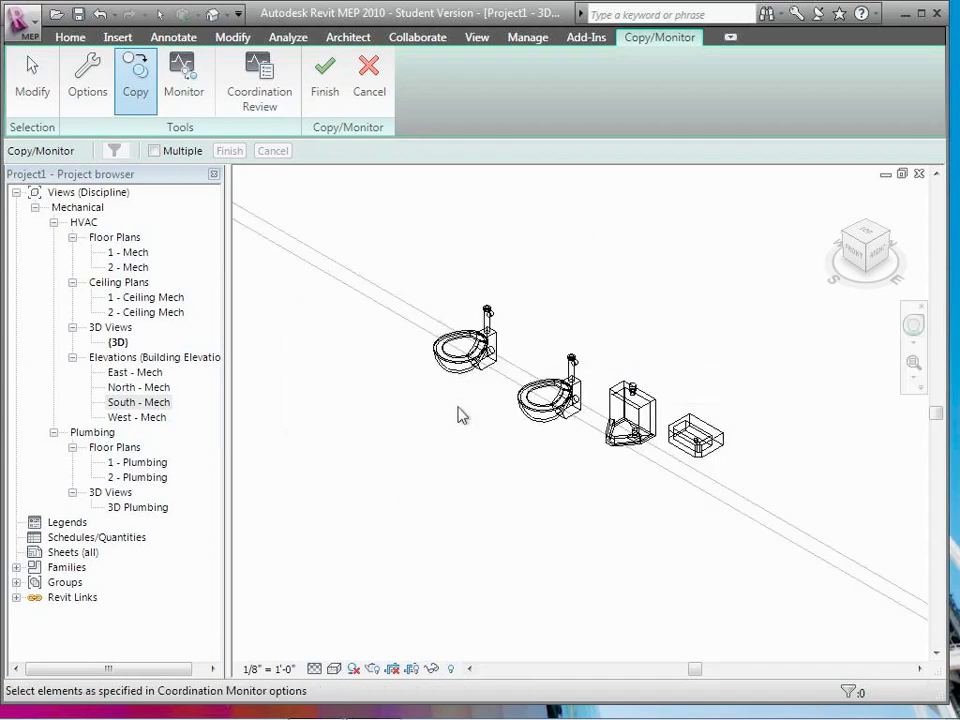
click(154, 151)
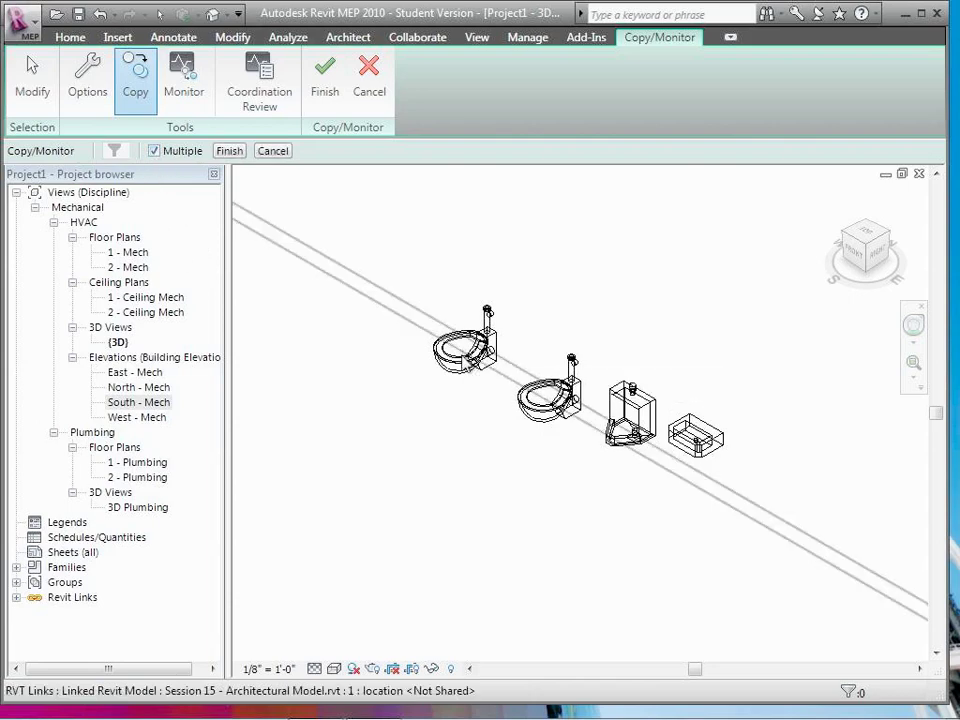
key(z)
key(f)
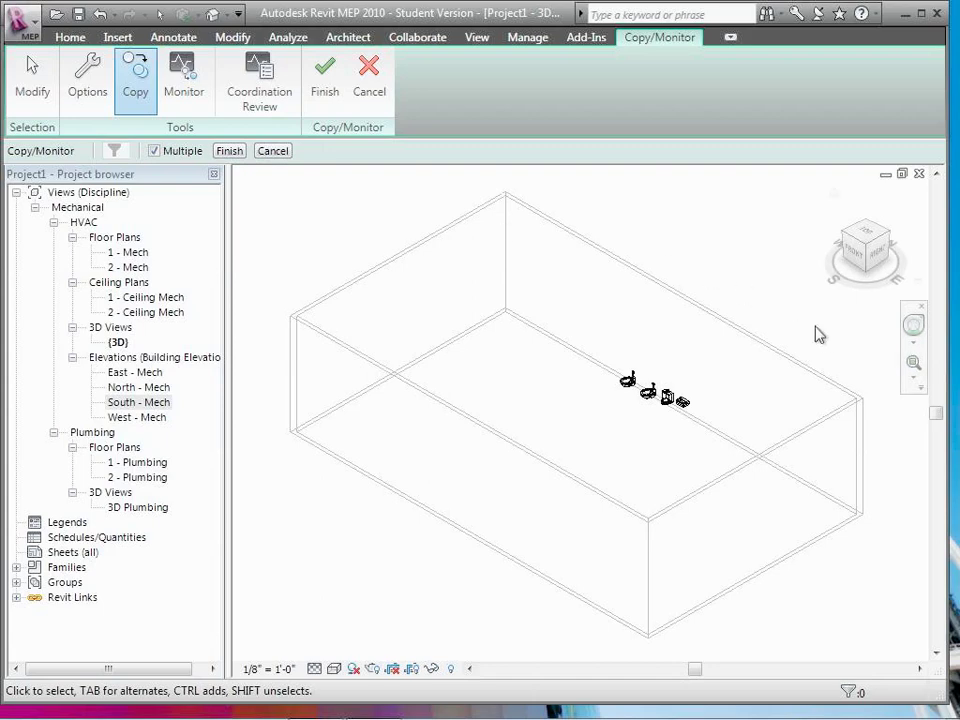
drag(874, 561, 555, 251)
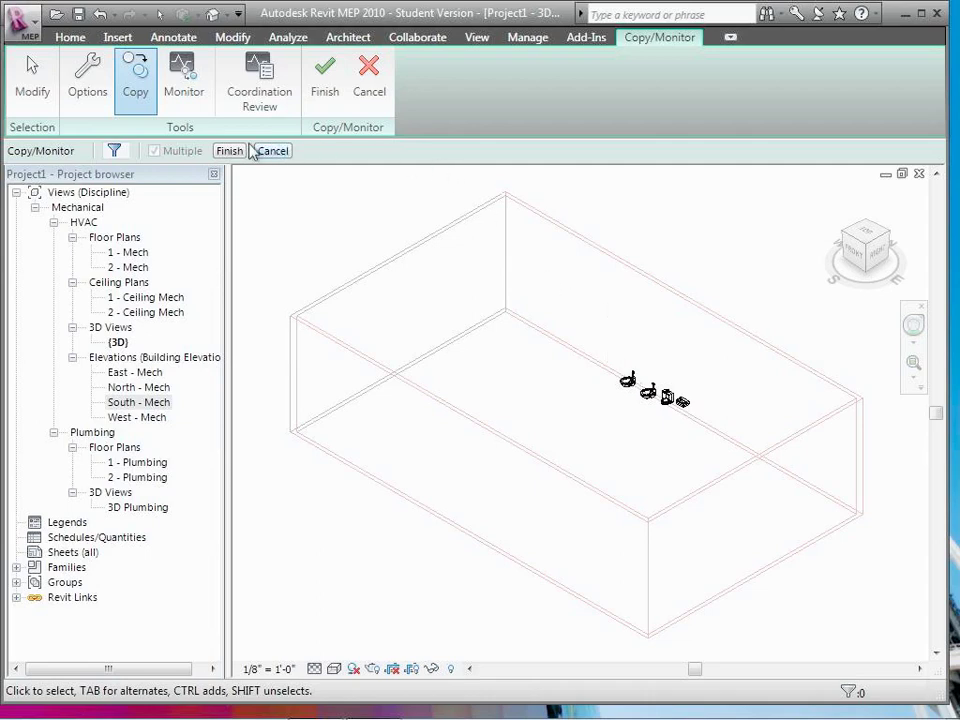
click(113, 150)
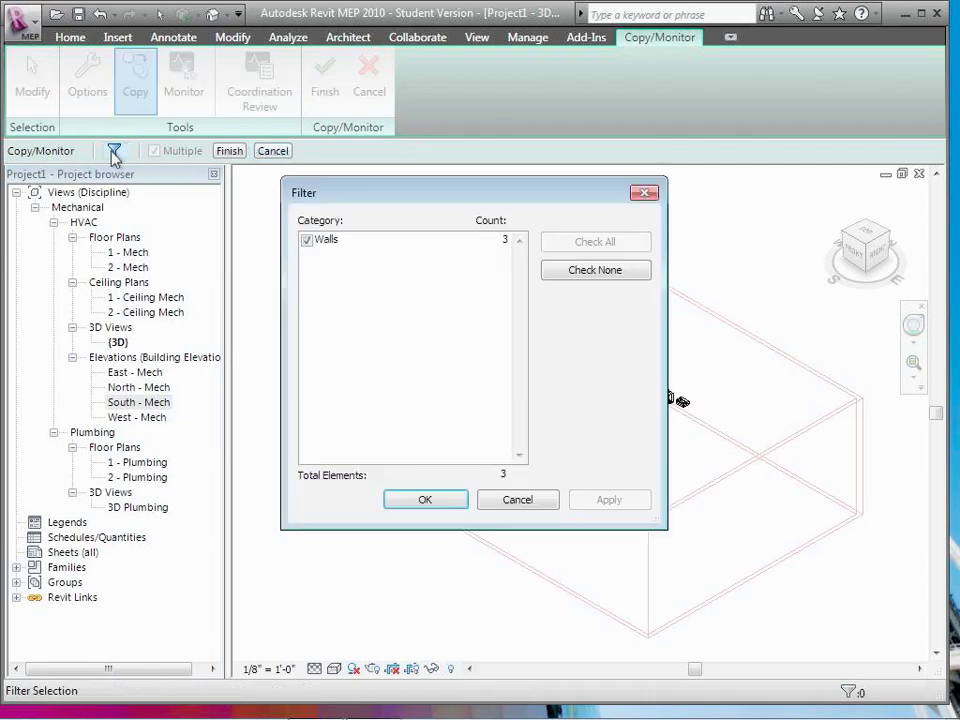
click(533, 509)
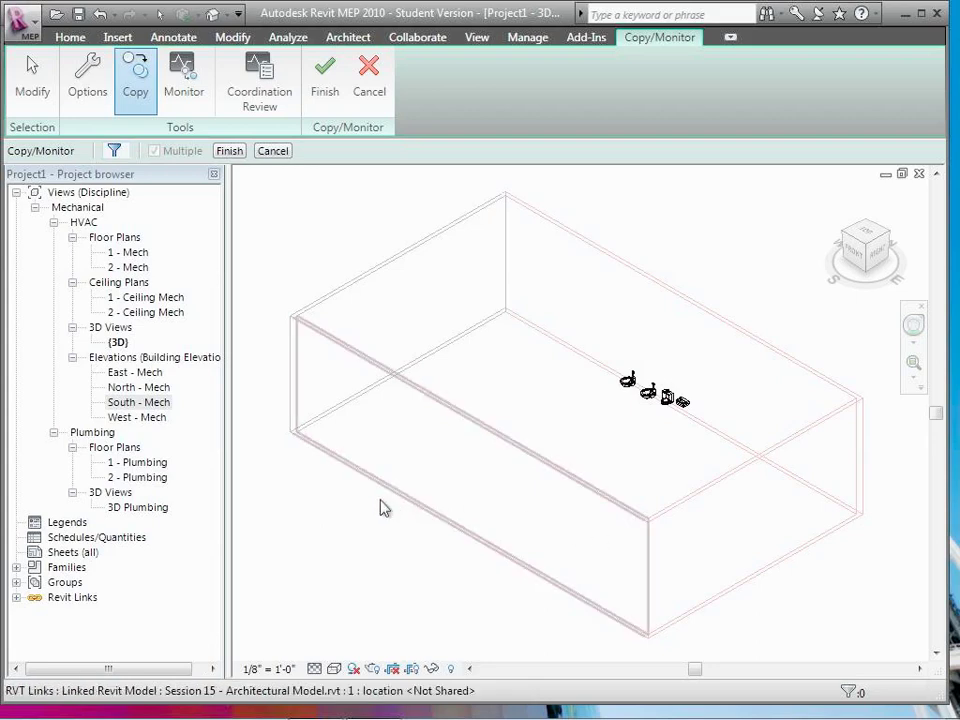
click(273, 151)
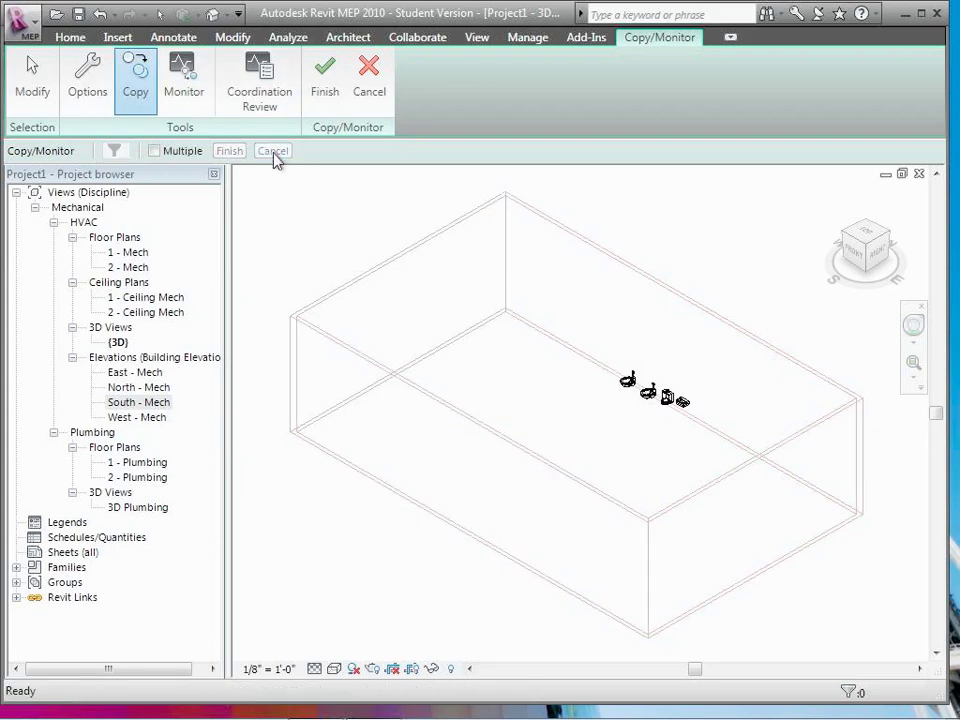
Step: Examine the Copy/Monitor options for levels, grids, columns, walls and floors to see which categories can be copied
click(90, 88)
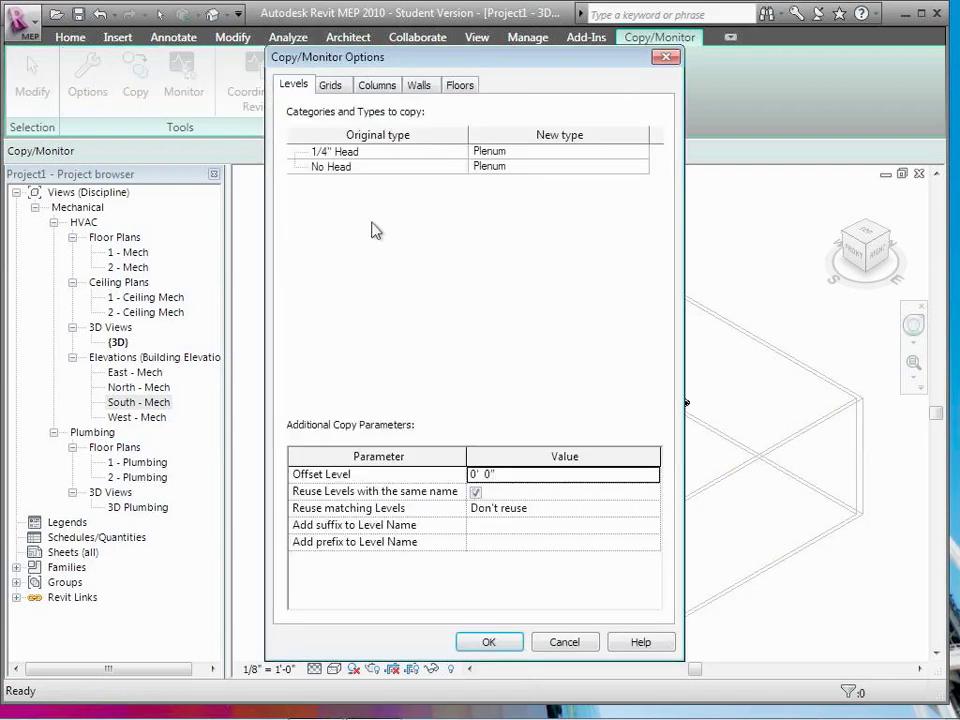
click(331, 86)
click(376, 86)
click(420, 90)
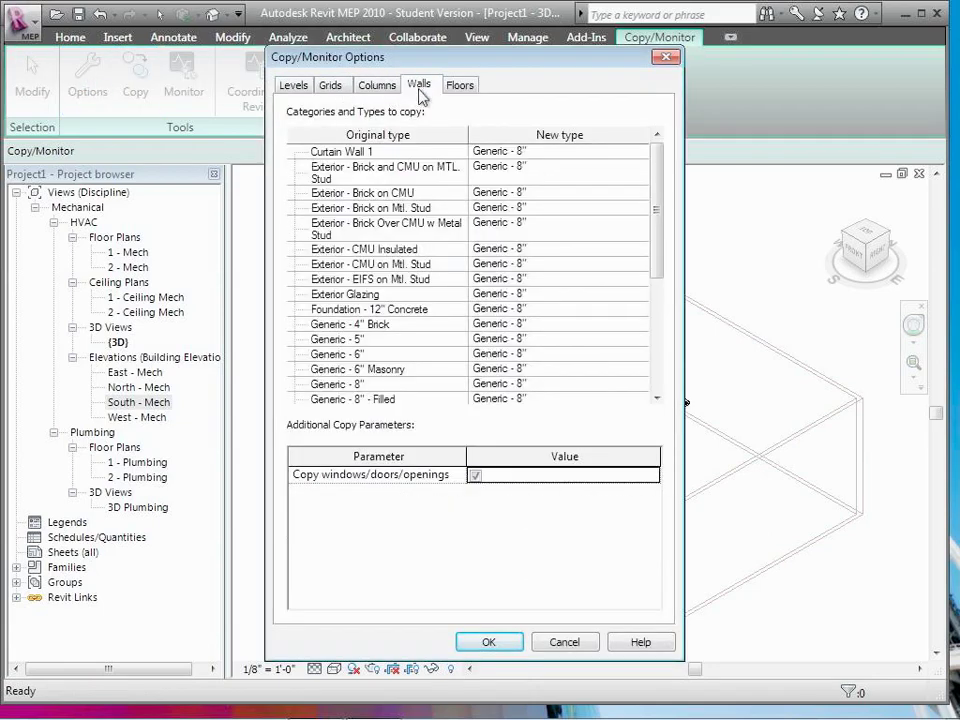
click(455, 88)
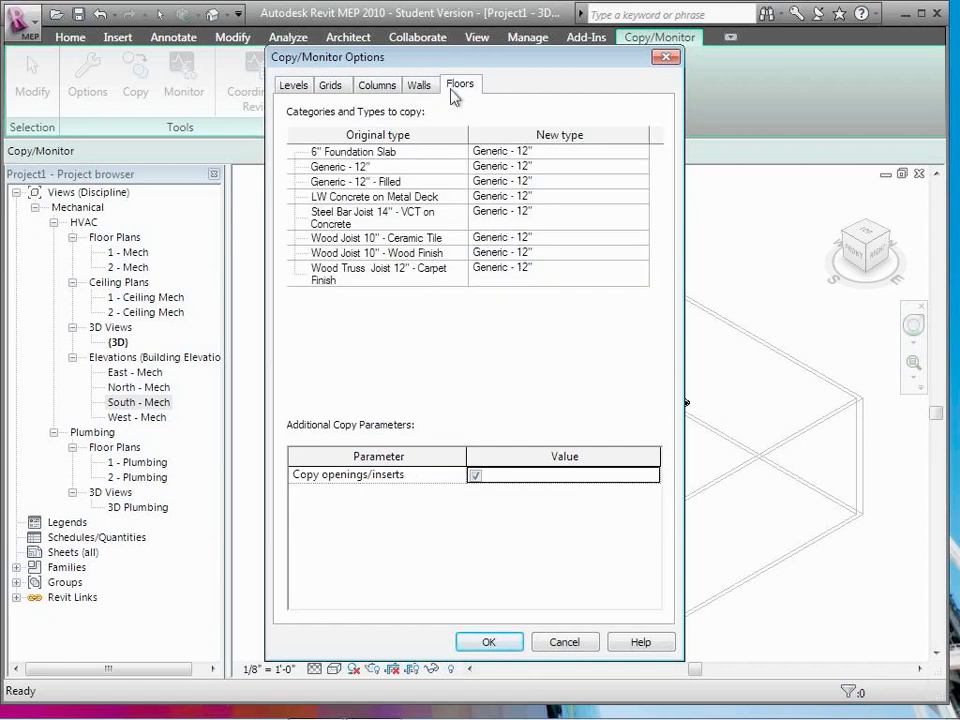
click(568, 643)
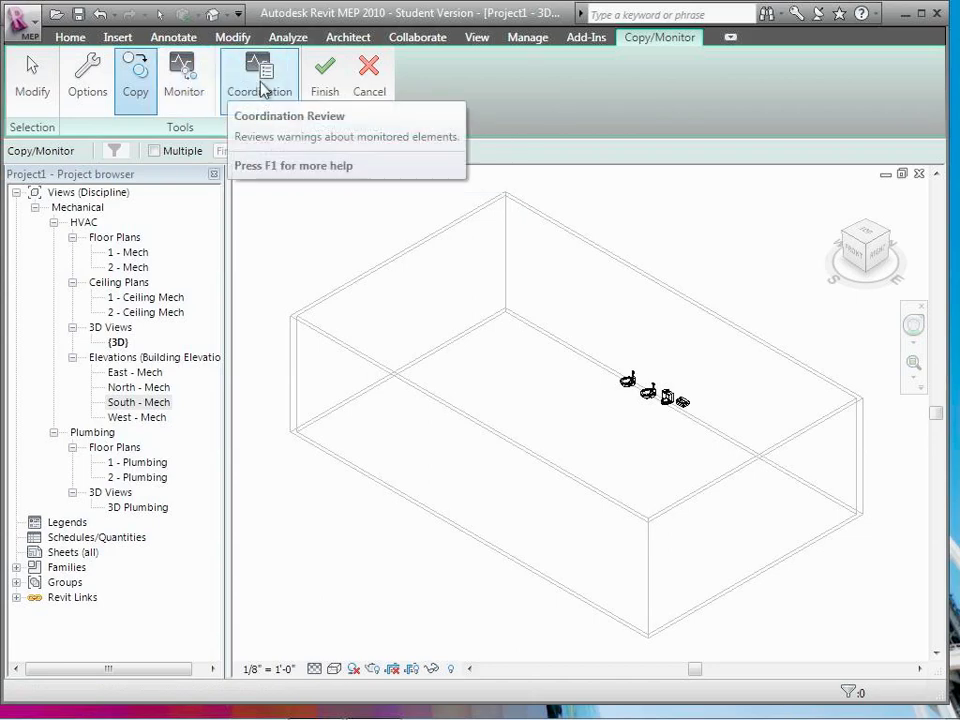
Step: Recheck the Copy/Monitor options without changing them and finish the Copy/Monitor session
click(96, 92)
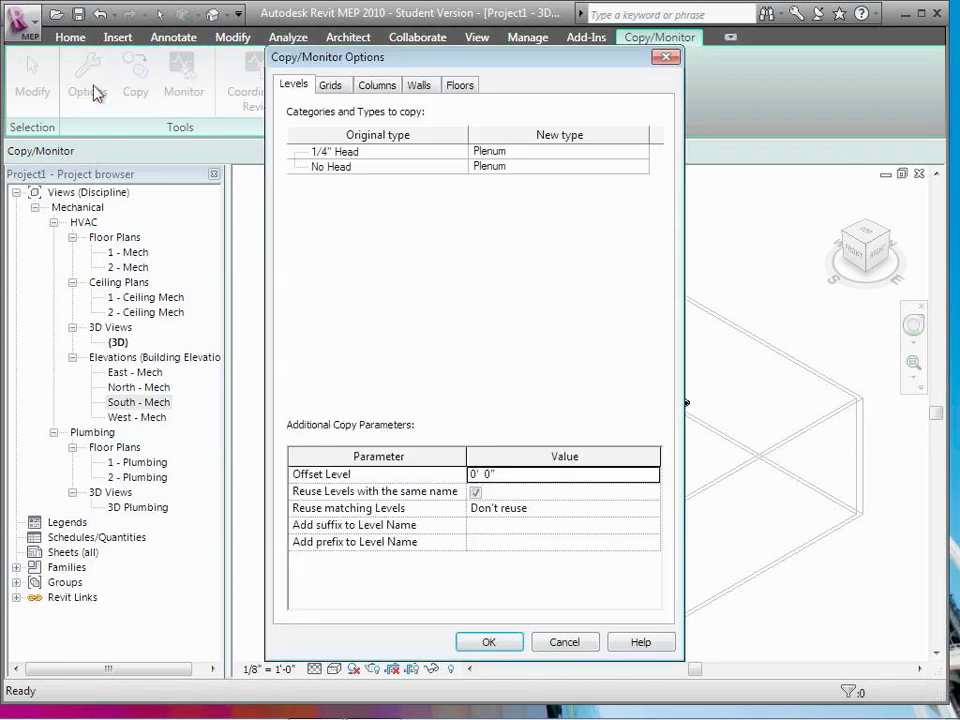
click(588, 642)
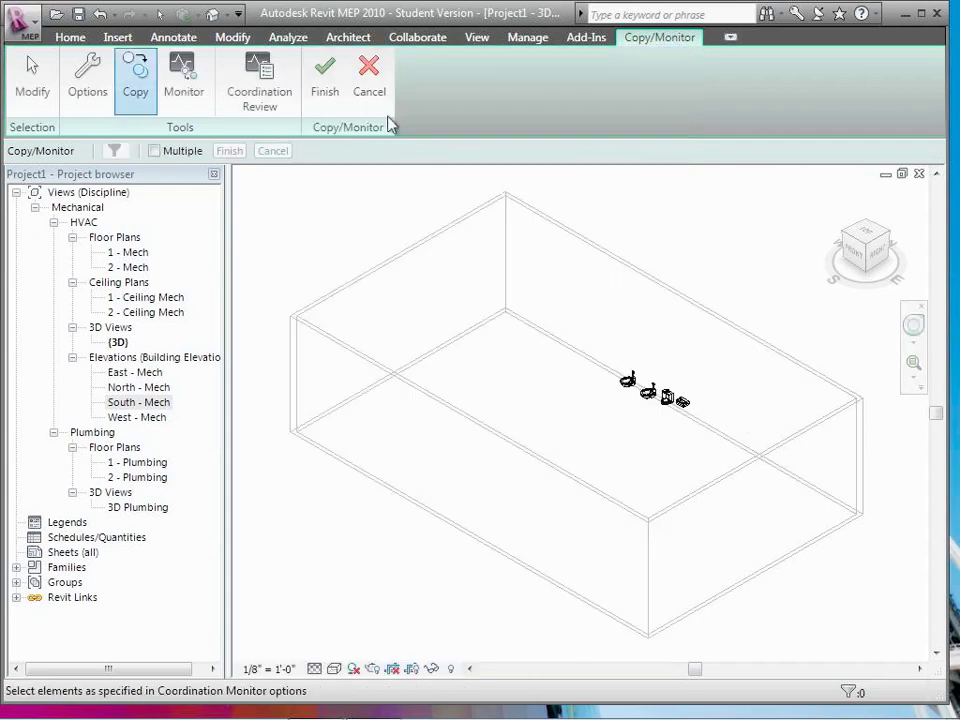
click(334, 92)
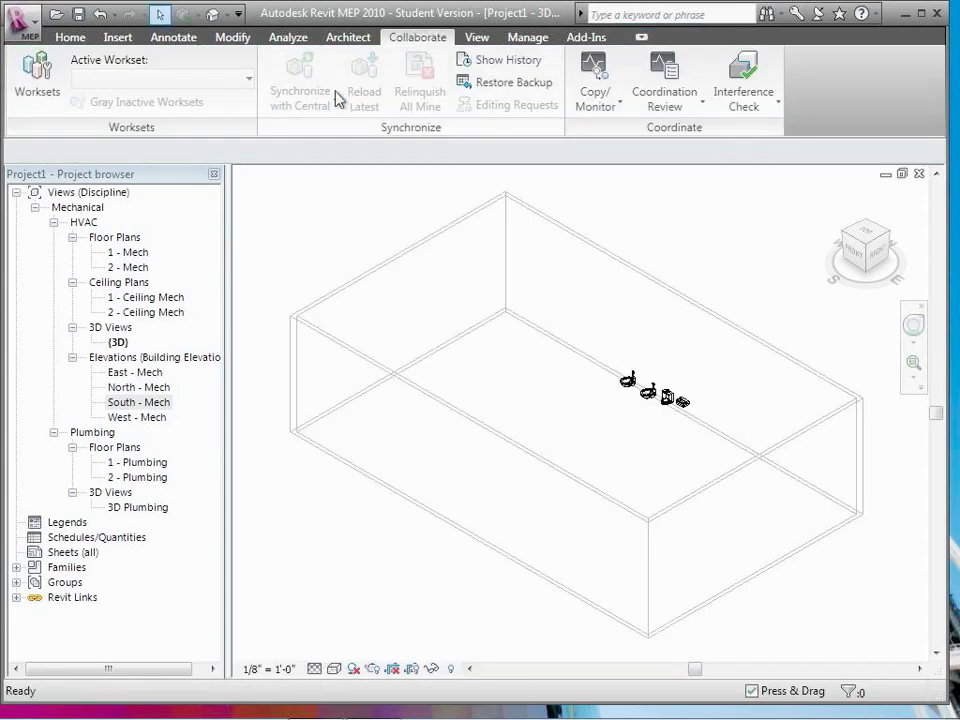
Step: Select the first linked water closet in the 3D view to identify its element type, and clear the selection
click(915, 366)
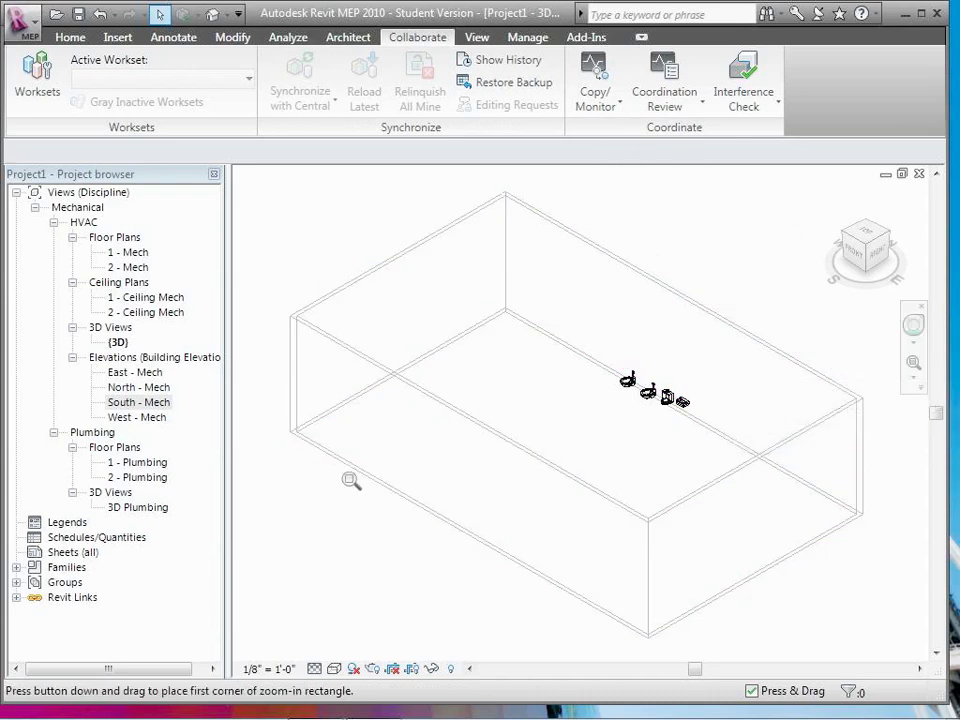
drag(716, 214, 617, 277)
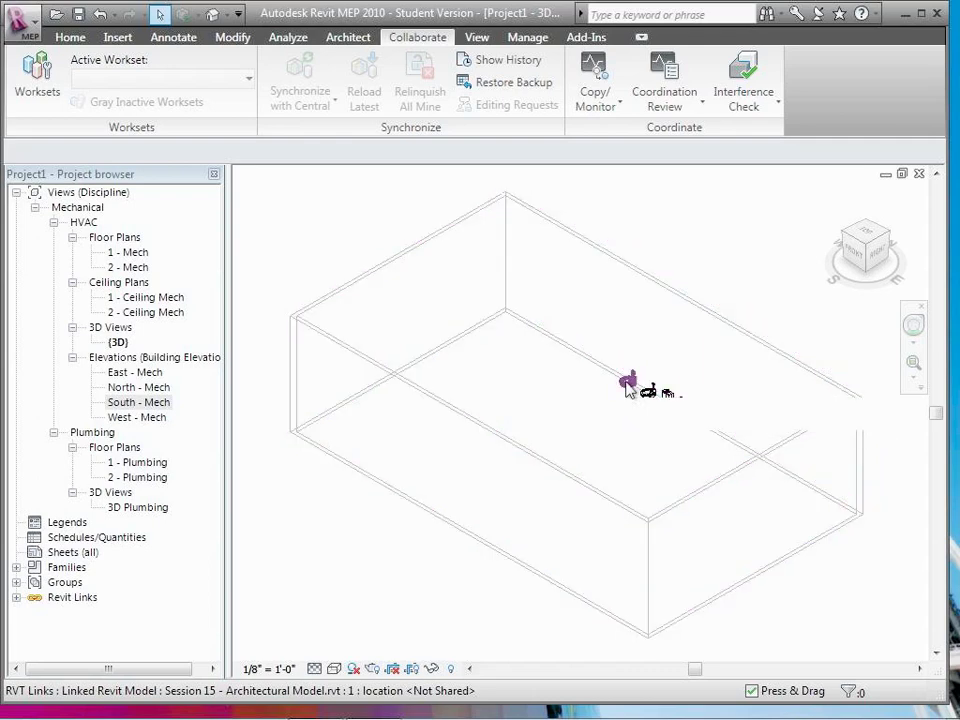
click(627, 388)
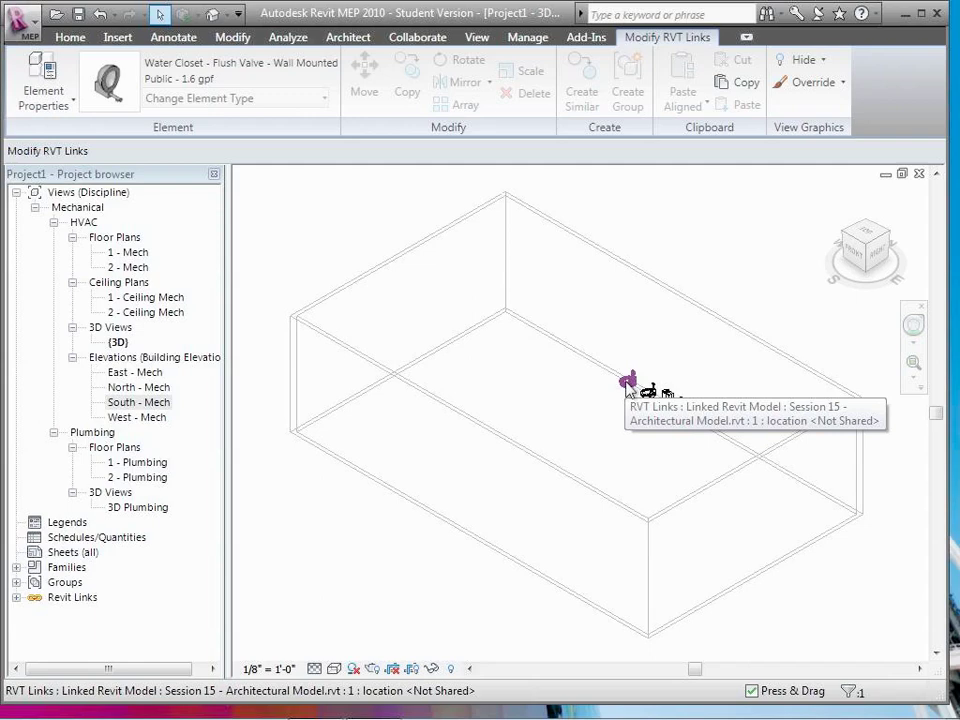
click(697, 278)
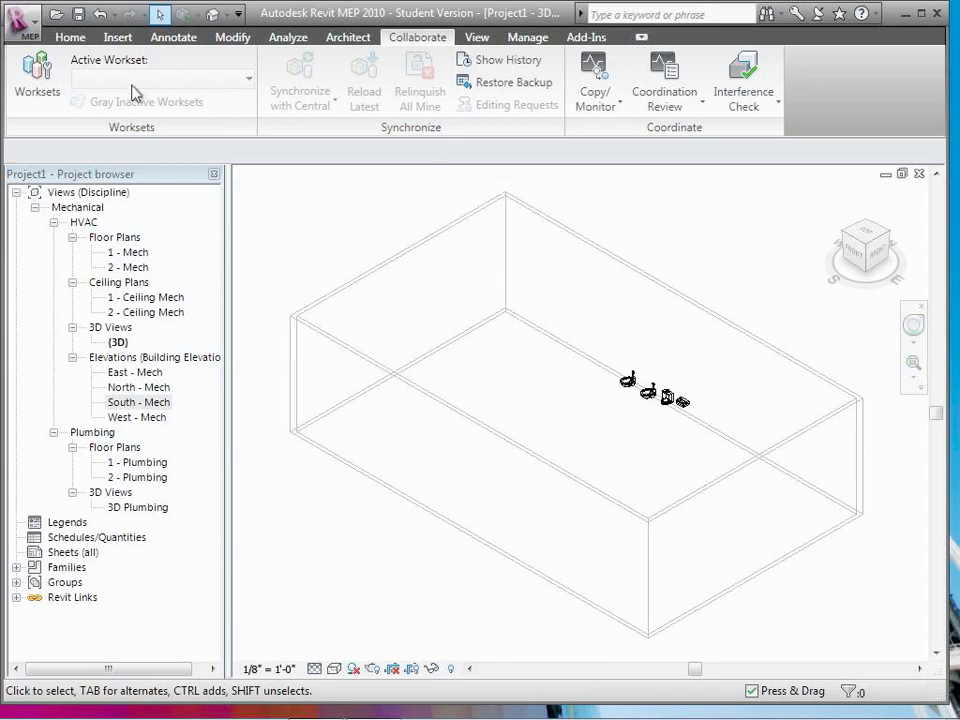
Step: Open the South - Mech elevation focused on the row of linked plumbing fixtures
click(73, 40)
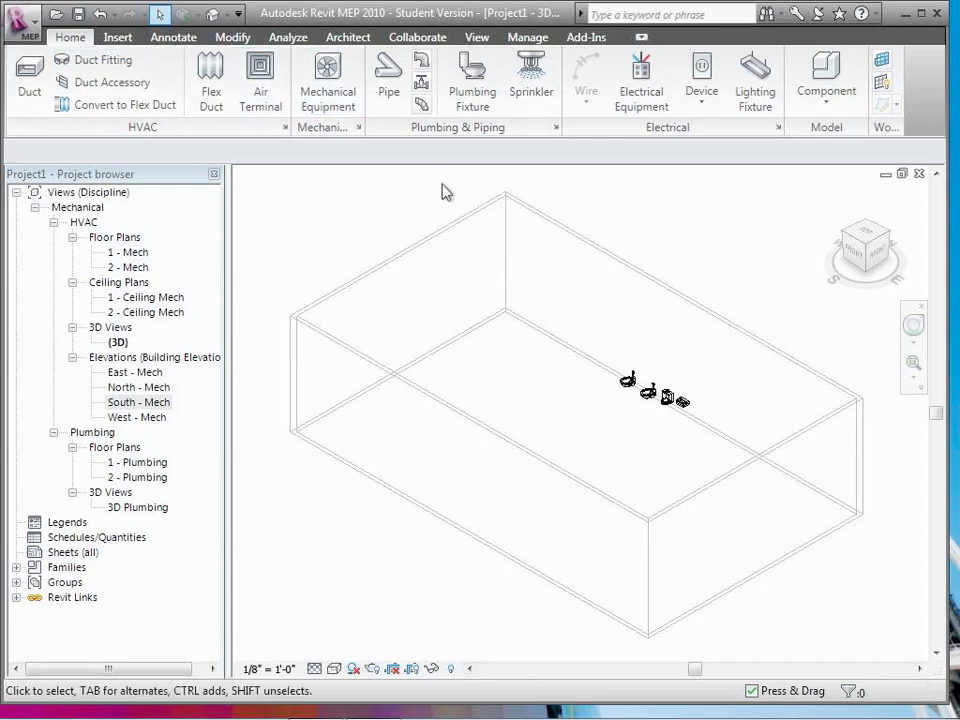
click(914, 362)
drag(581, 273, 763, 462)
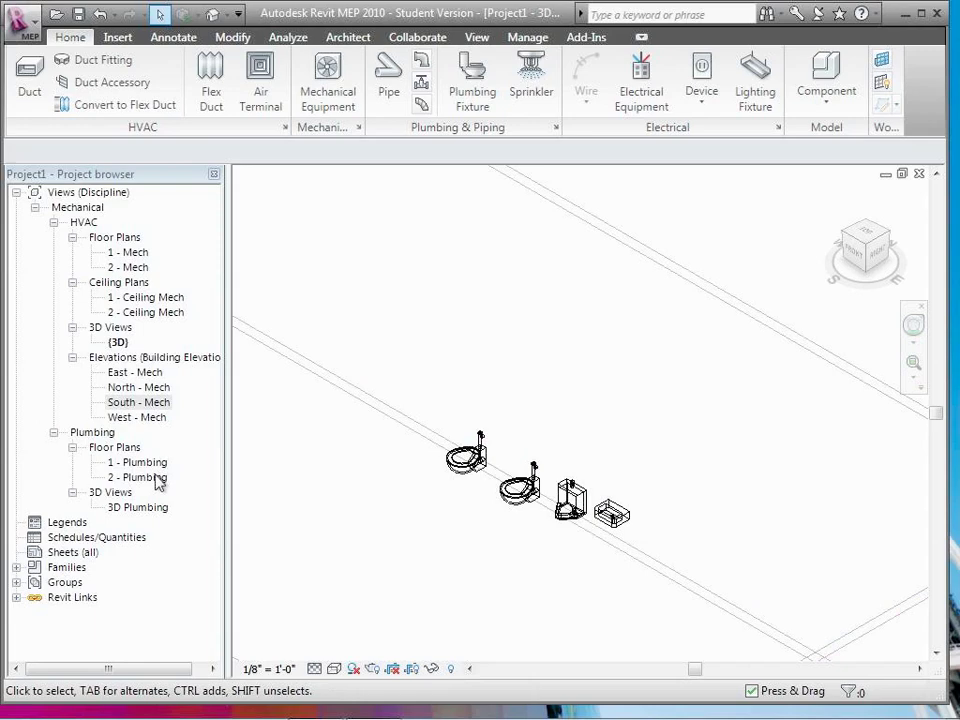
click(133, 404)
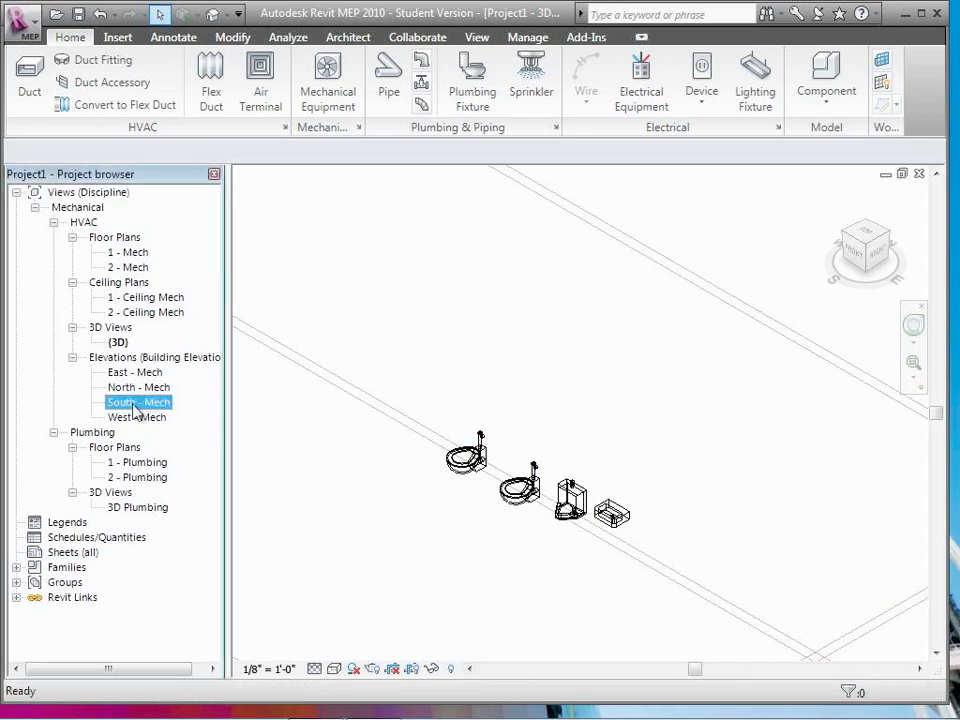
double_click(133, 404)
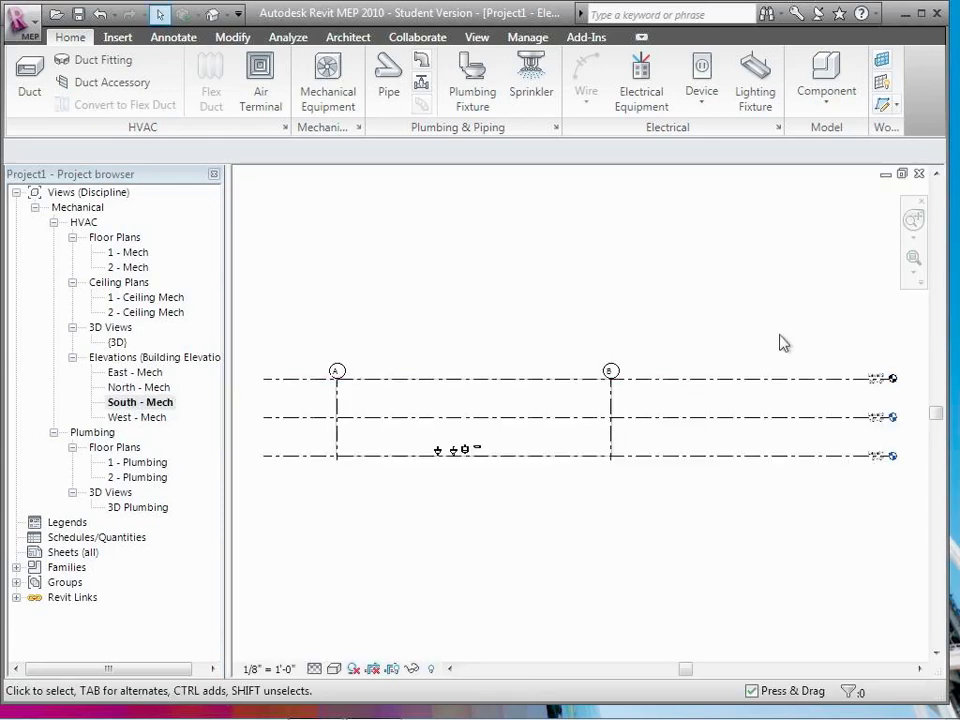
click(913, 258)
drag(400, 342, 548, 530)
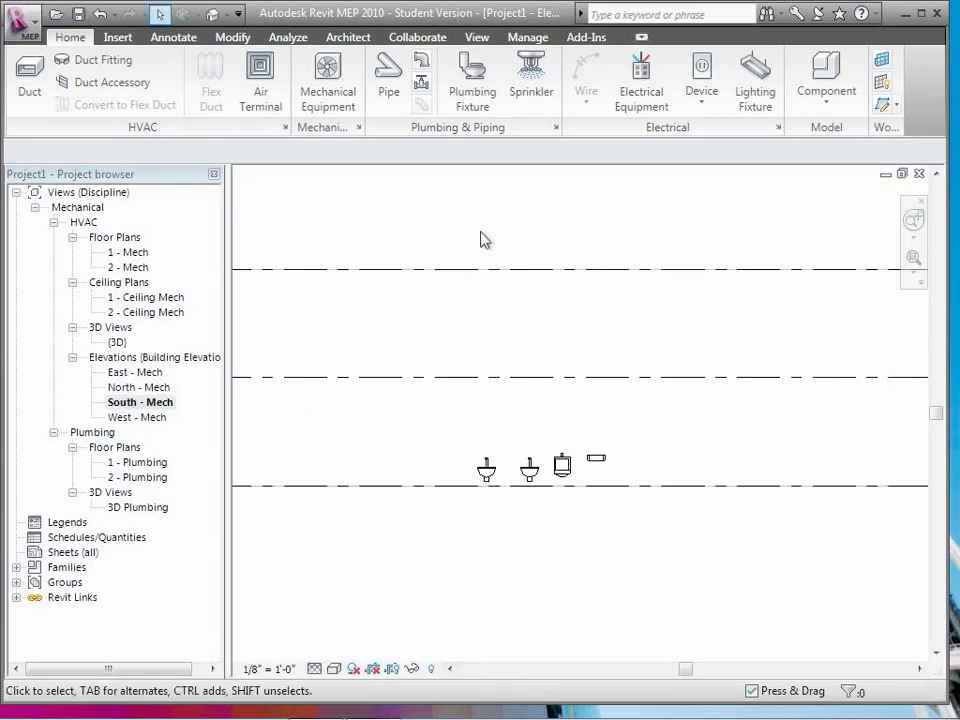
Step: Start the Pipe tool and set the pipe diameter to 4"
click(390, 95)
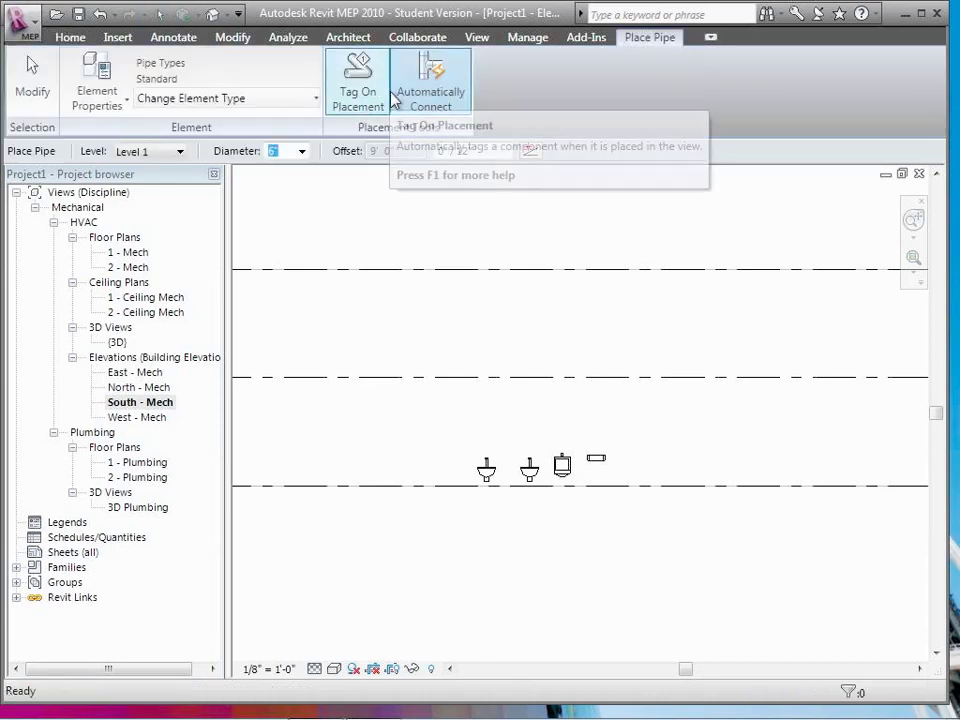
click(301, 155)
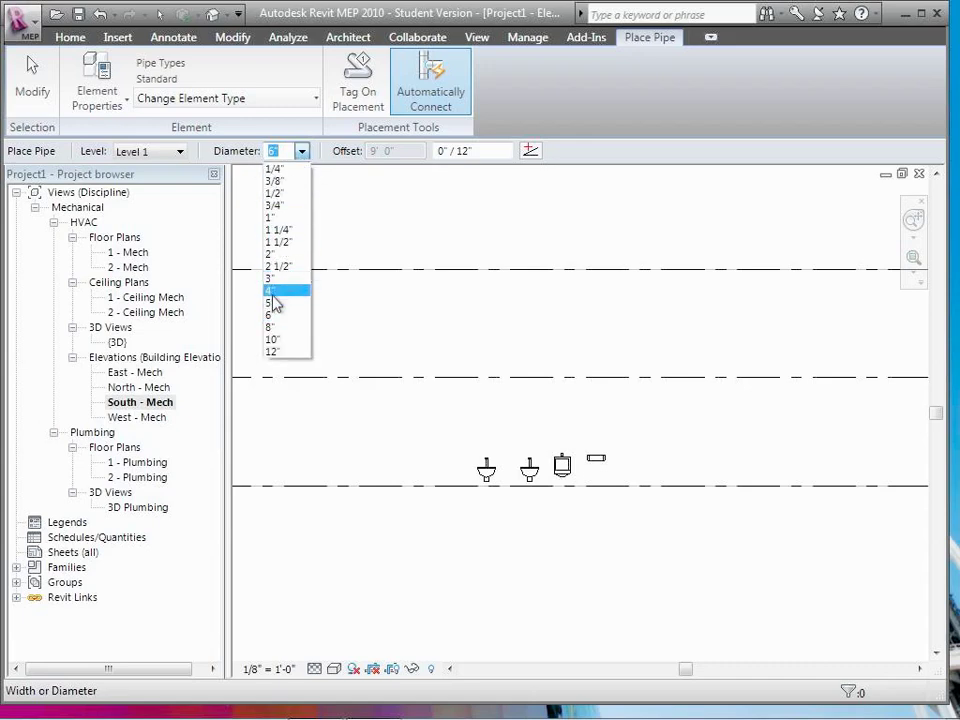
click(273, 292)
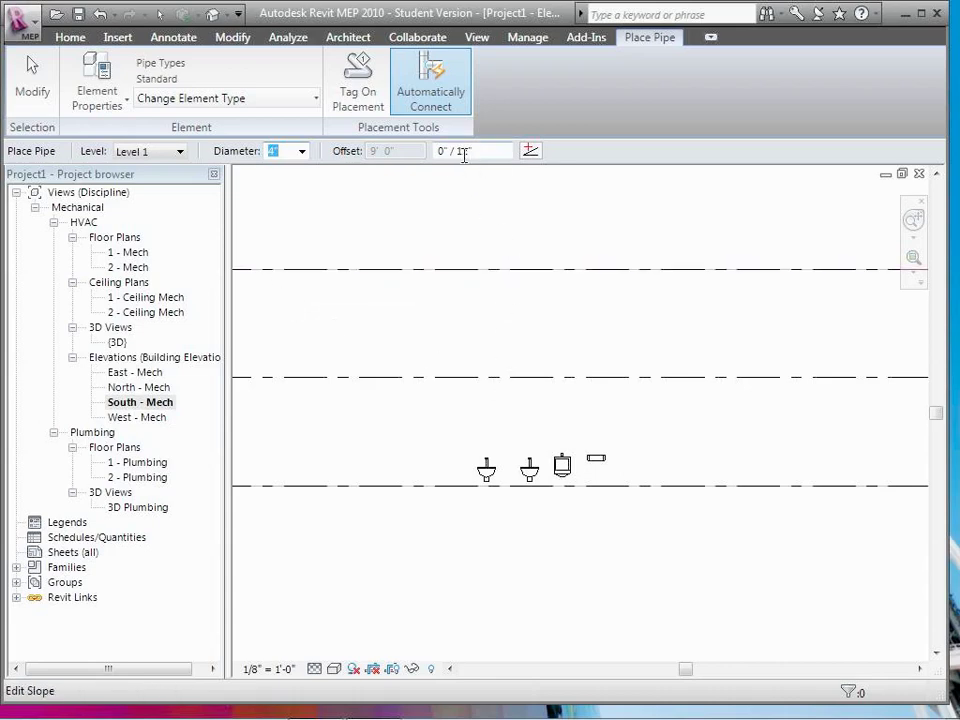
Step: Draw a vertical pipe beside the last fixture from just below Level 1 to above Level 3, and end pipe placement
click(628, 497)
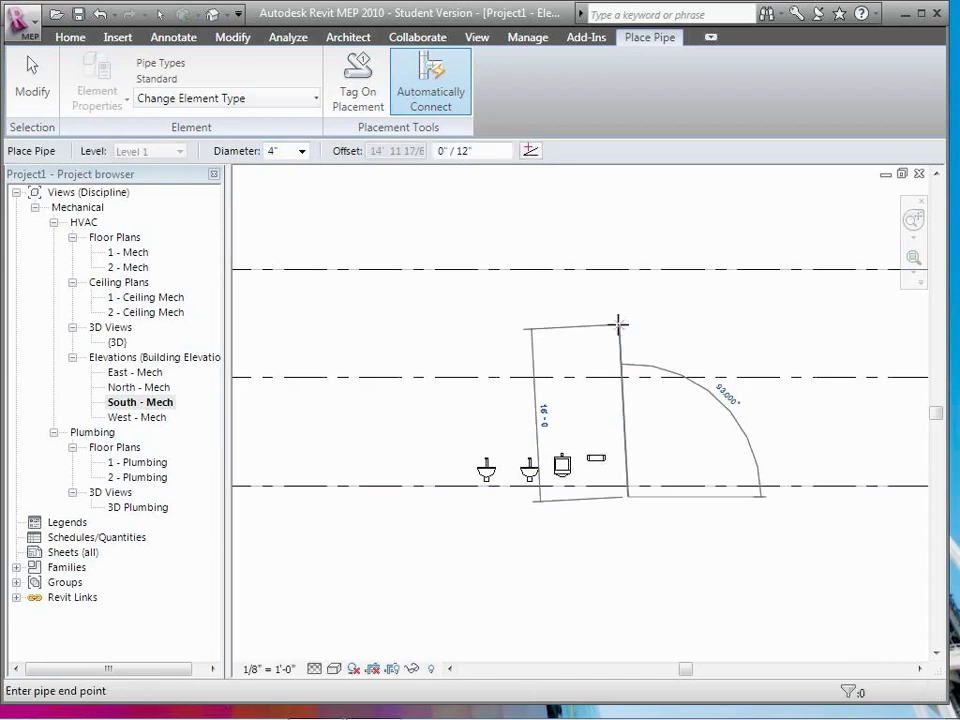
click(628, 246)
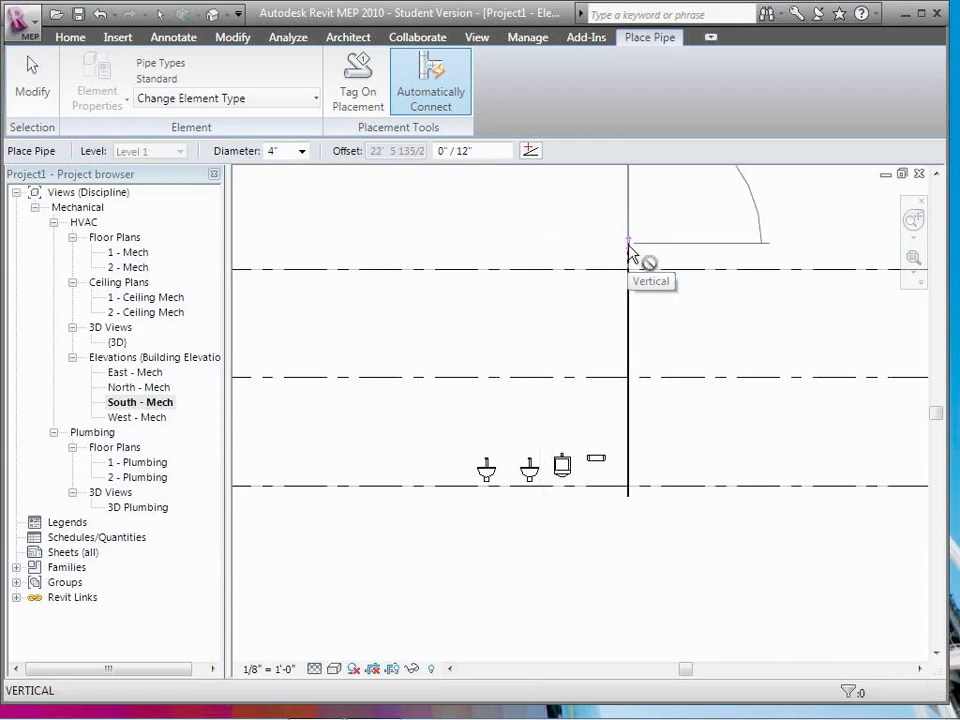
click(29, 88)
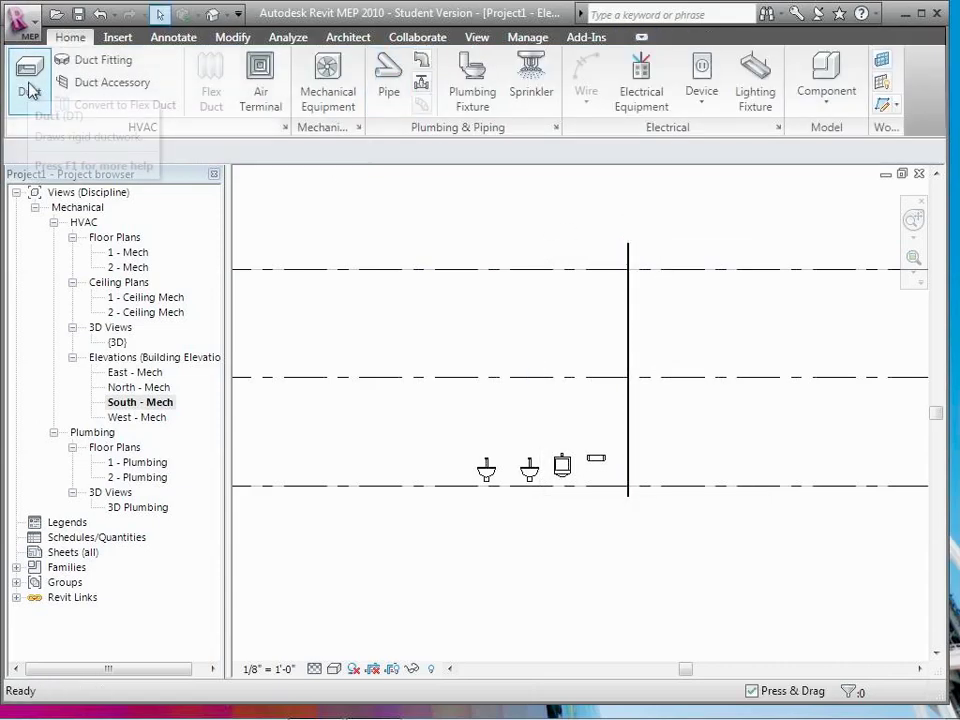
Step: Find the new vertical pipe in the 3D view and delete it
click(212, 15)
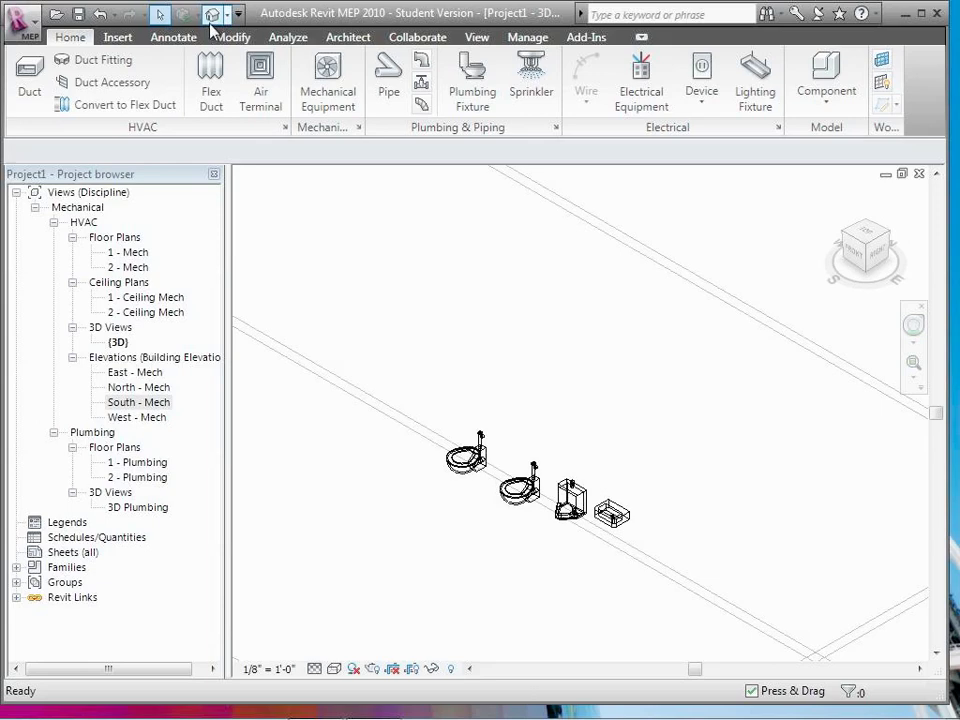
key(z)
key(f)
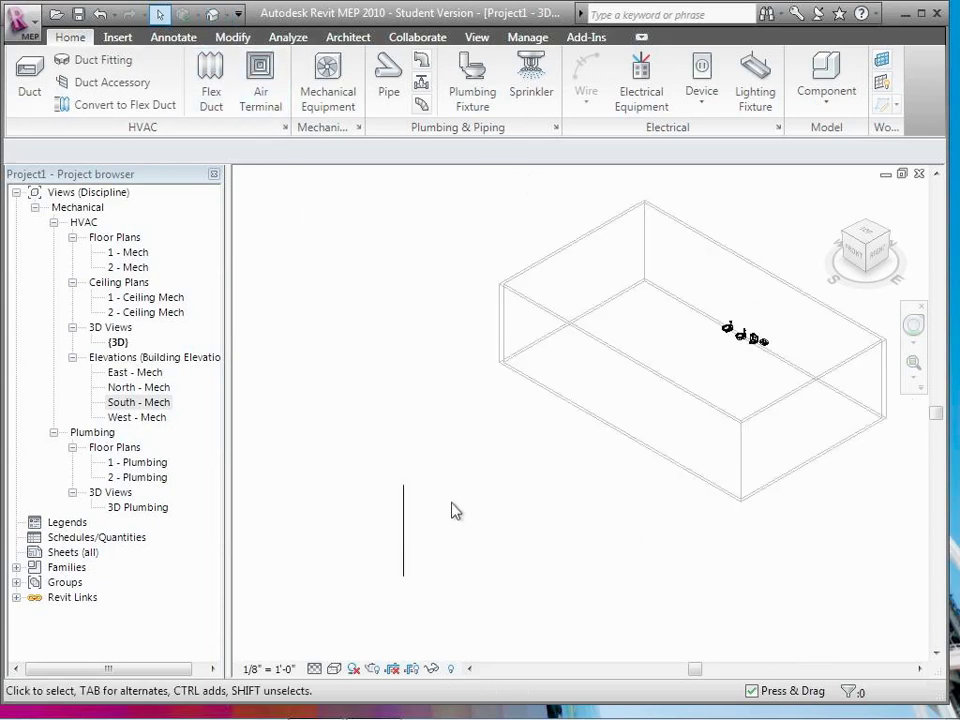
click(404, 518)
key(Delete)
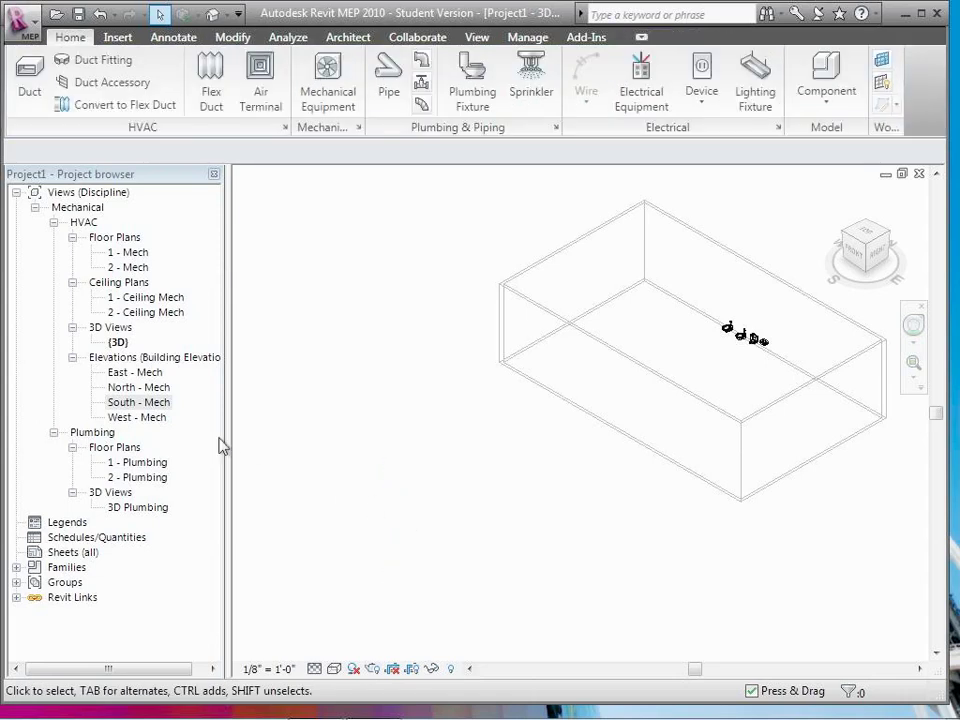
Step: Return to the South - Mech elevation and set its work plane to Grid : 2
double_click(162, 410)
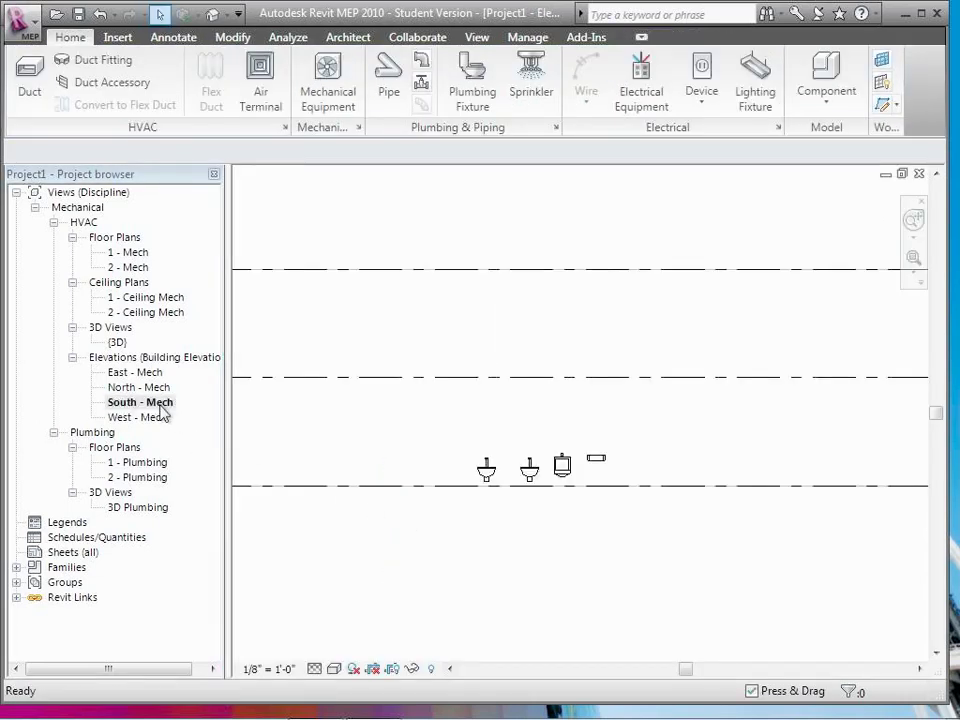
click(881, 60)
click(455, 363)
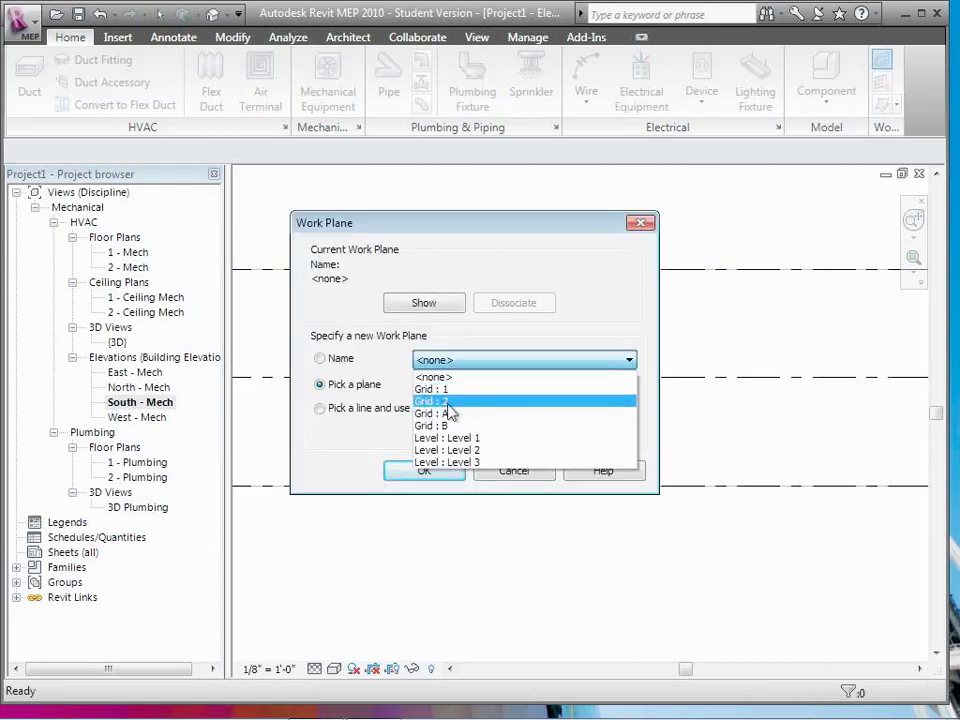
click(447, 402)
click(455, 470)
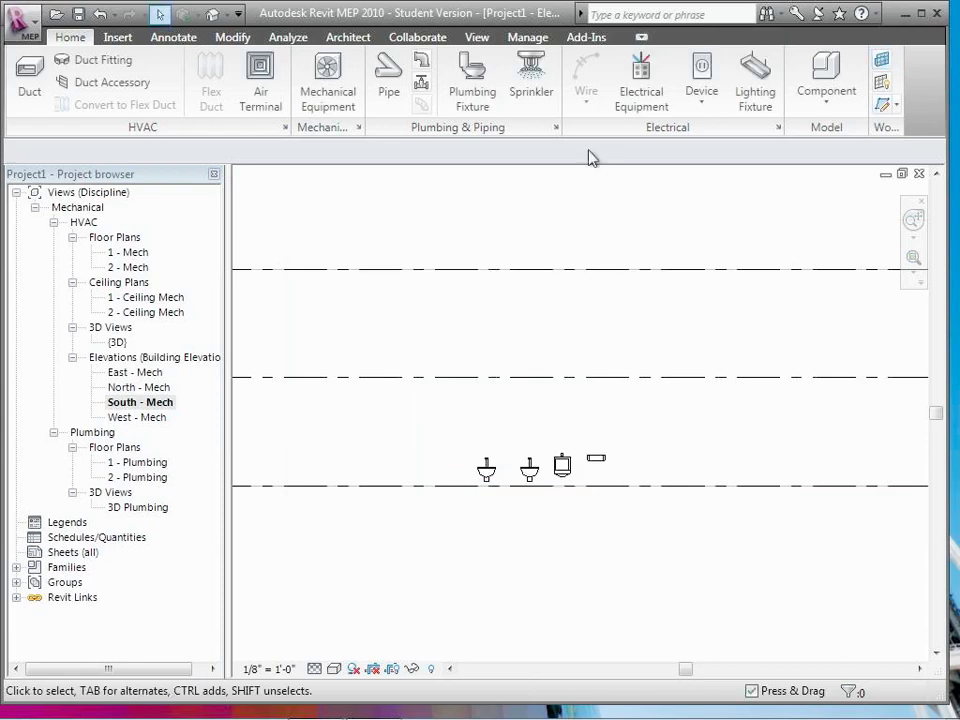
Step: Draw a vertical 4" pipe about 24' 6" long beyond the last fixture, from below Level 1 to above Level 3
click(395, 92)
click(661, 500)
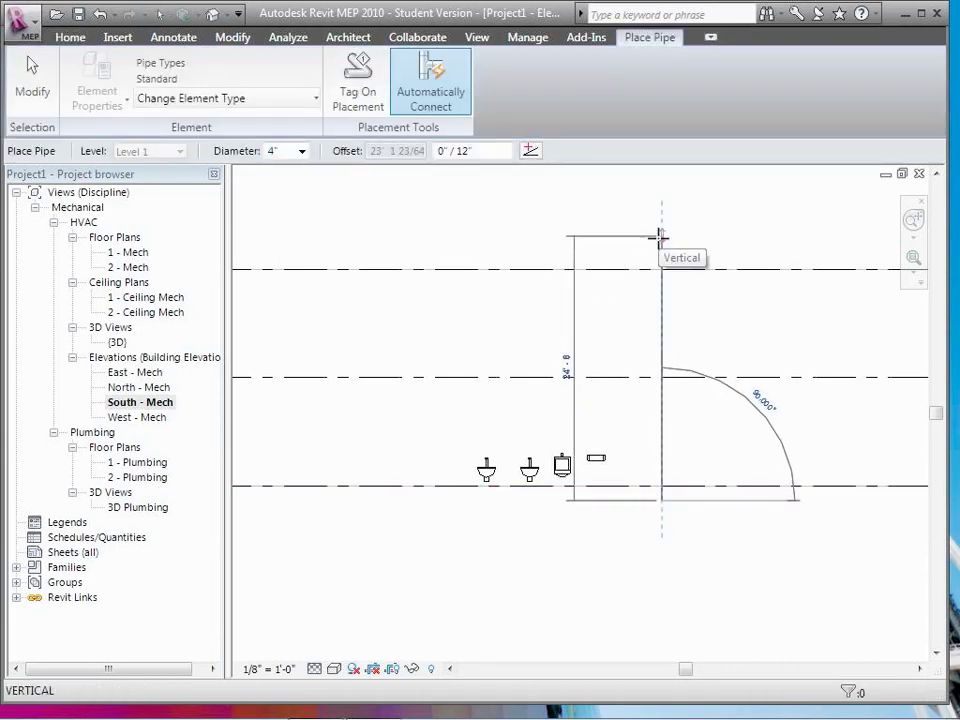
click(661, 236)
click(30, 88)
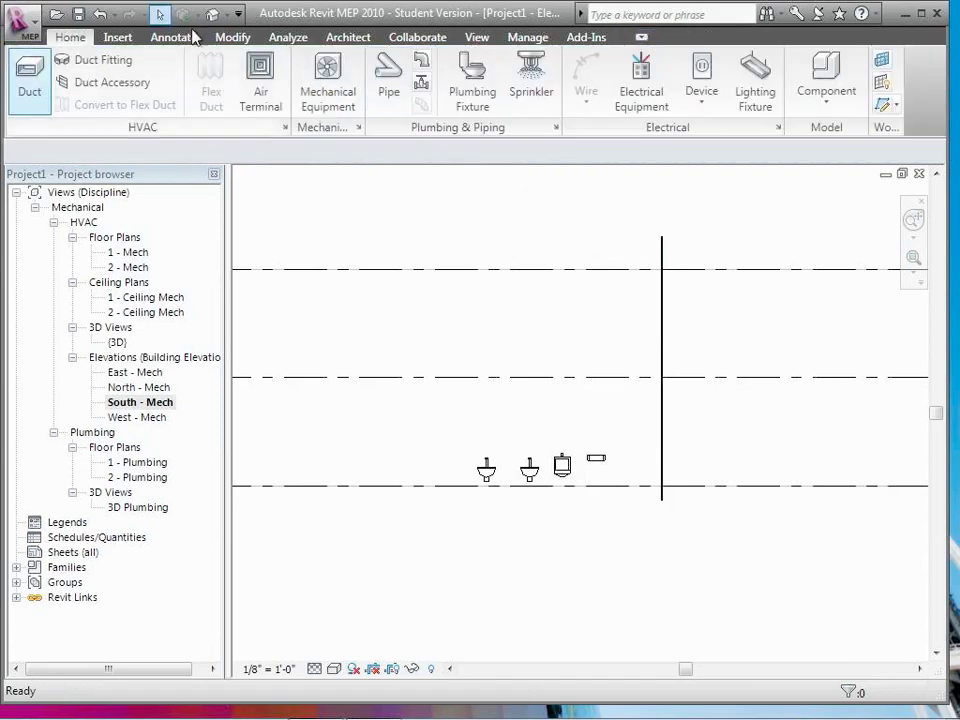
Step: In the 3D view, move the vertical pipe by its lower end to a point beside the linked sink at the row's end
click(212, 14)
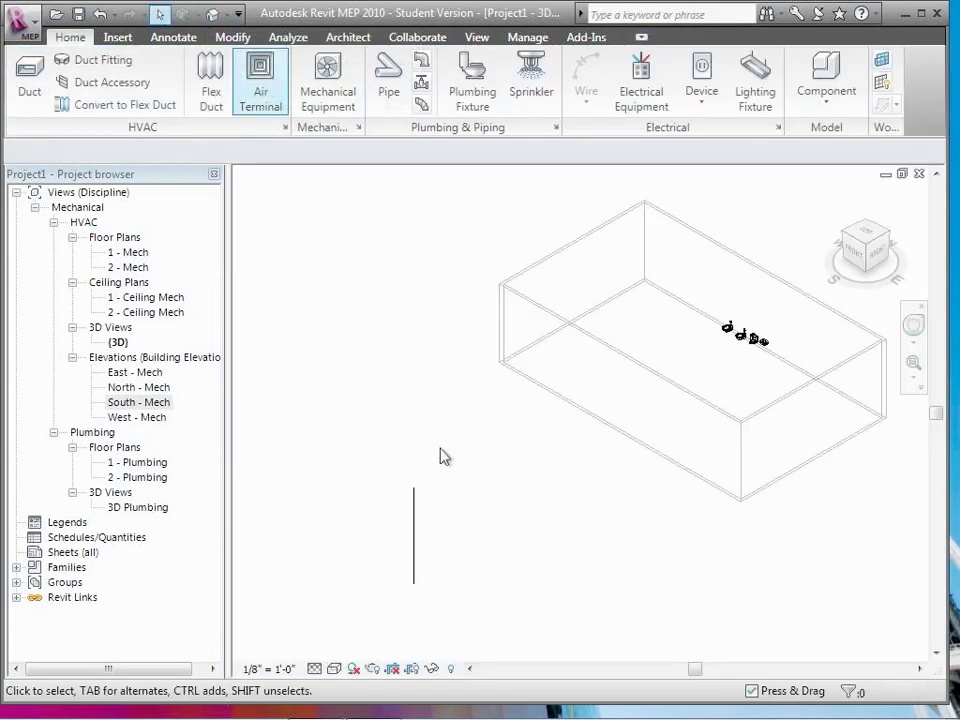
click(860, 234)
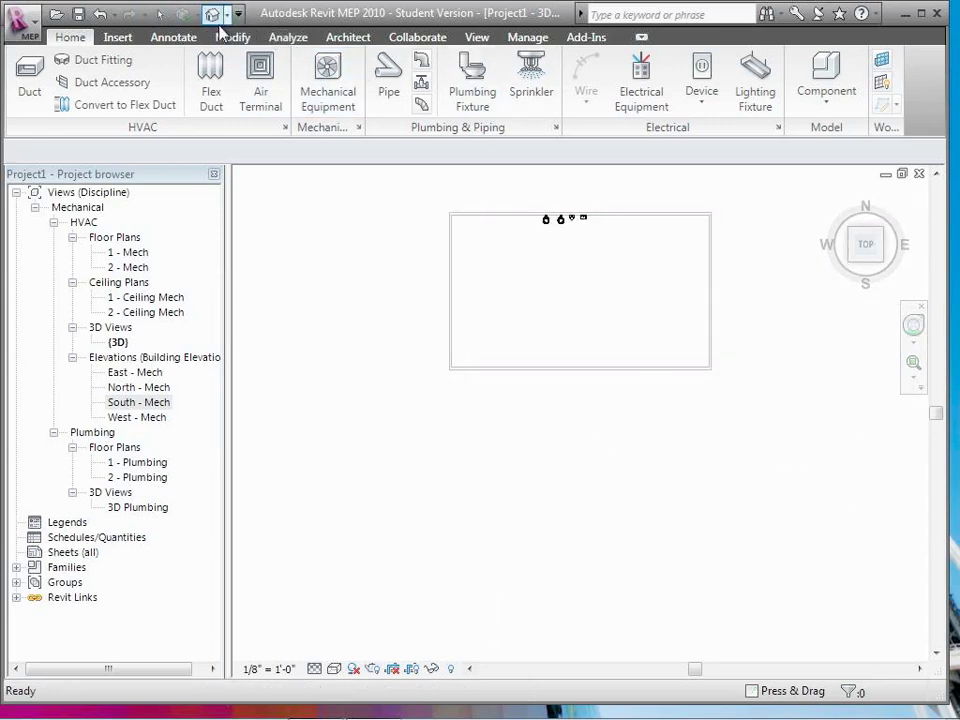
click(834, 195)
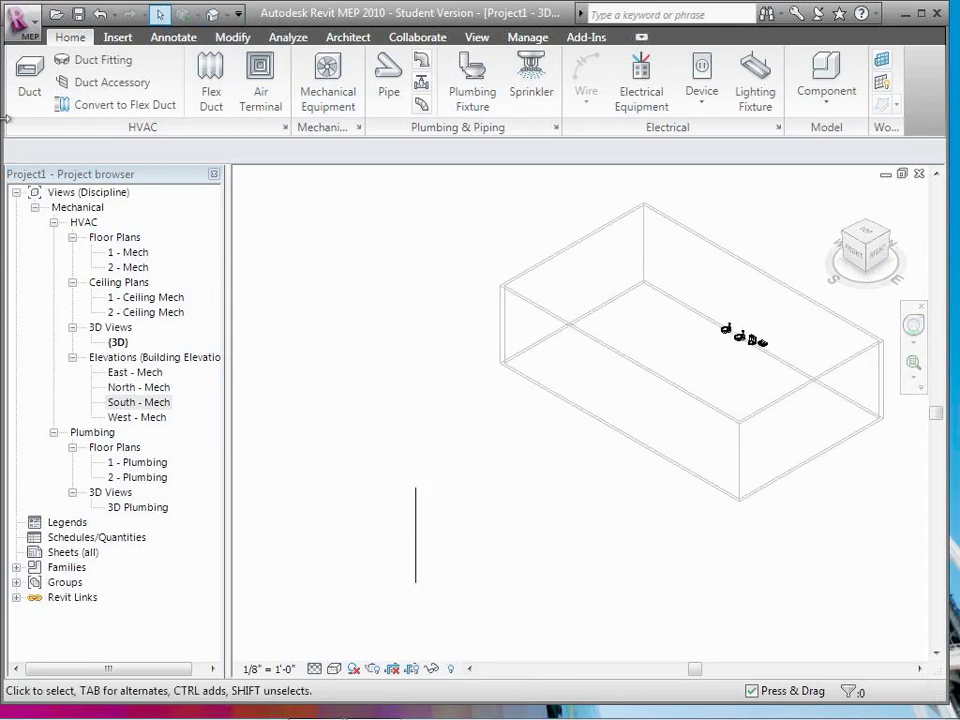
click(163, 15)
click(417, 524)
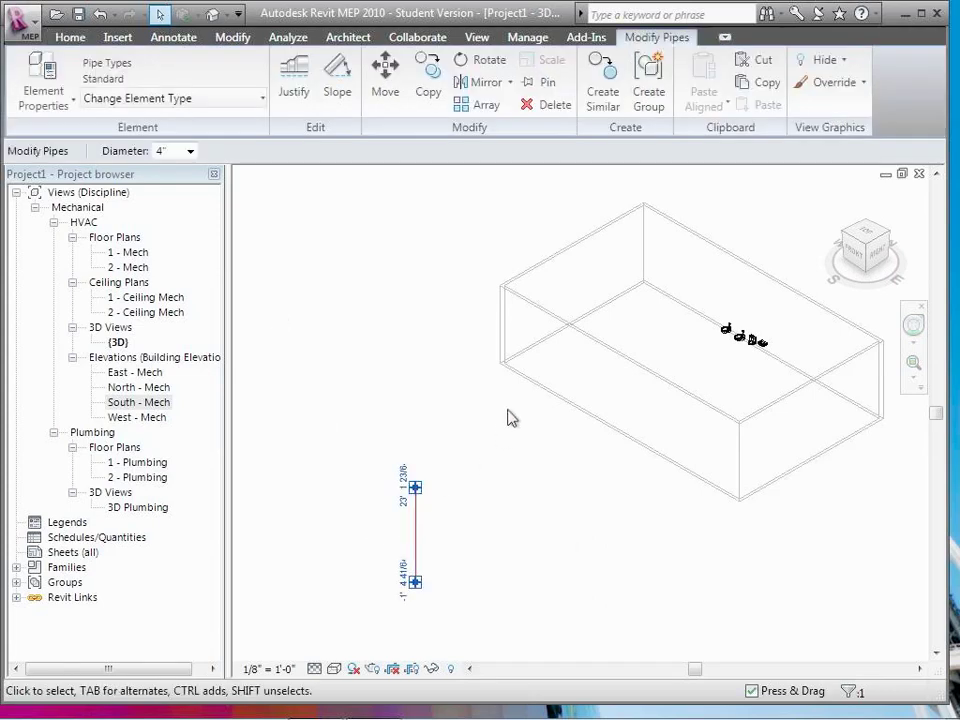
click(386, 88)
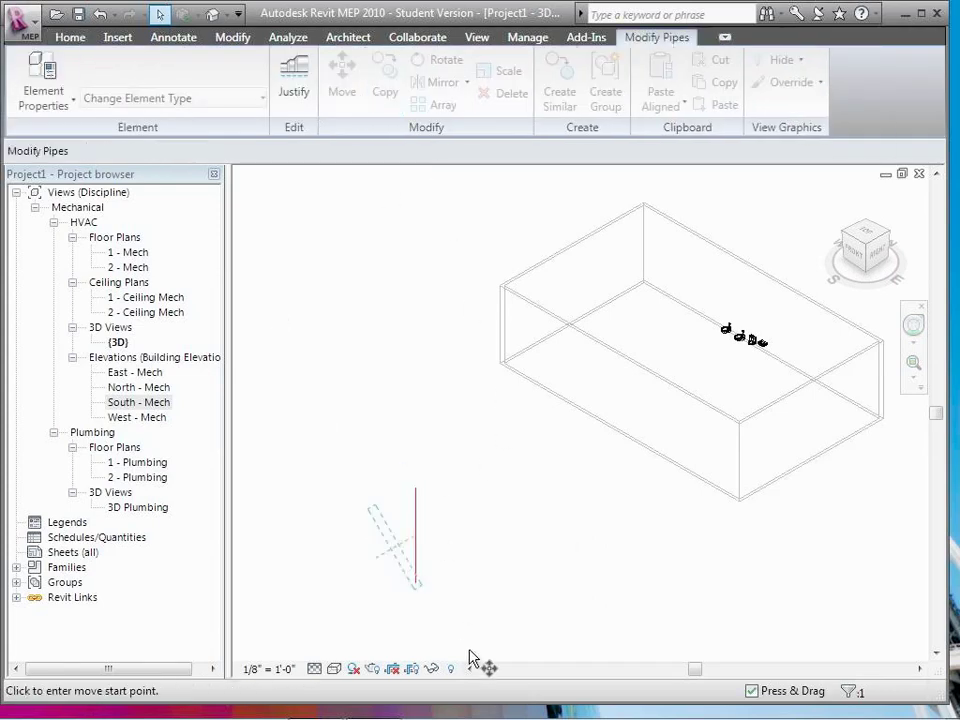
click(417, 585)
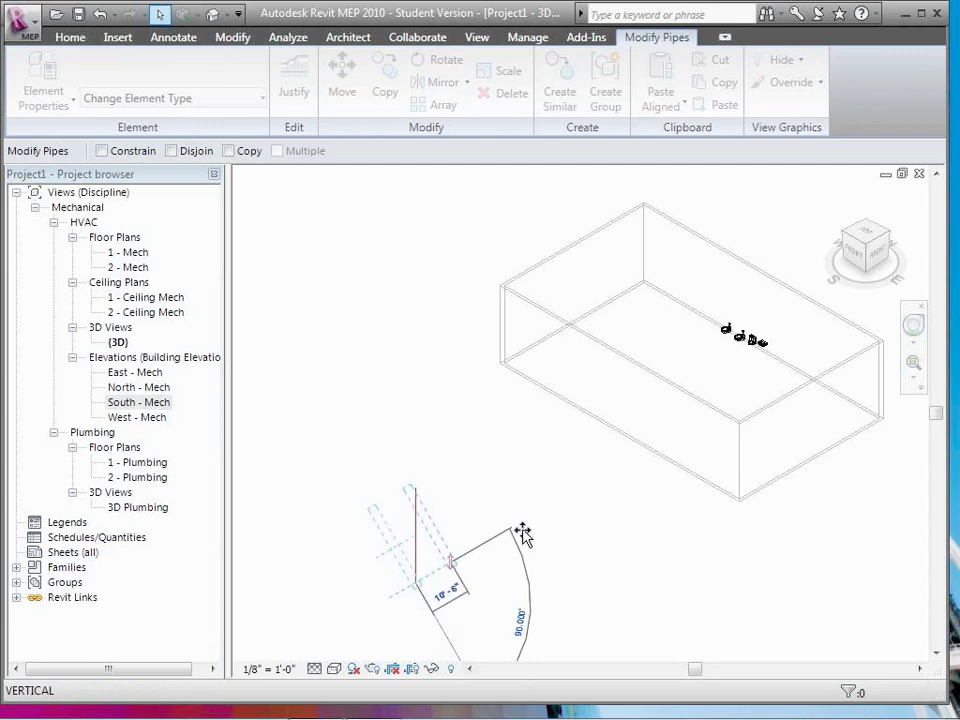
click(787, 357)
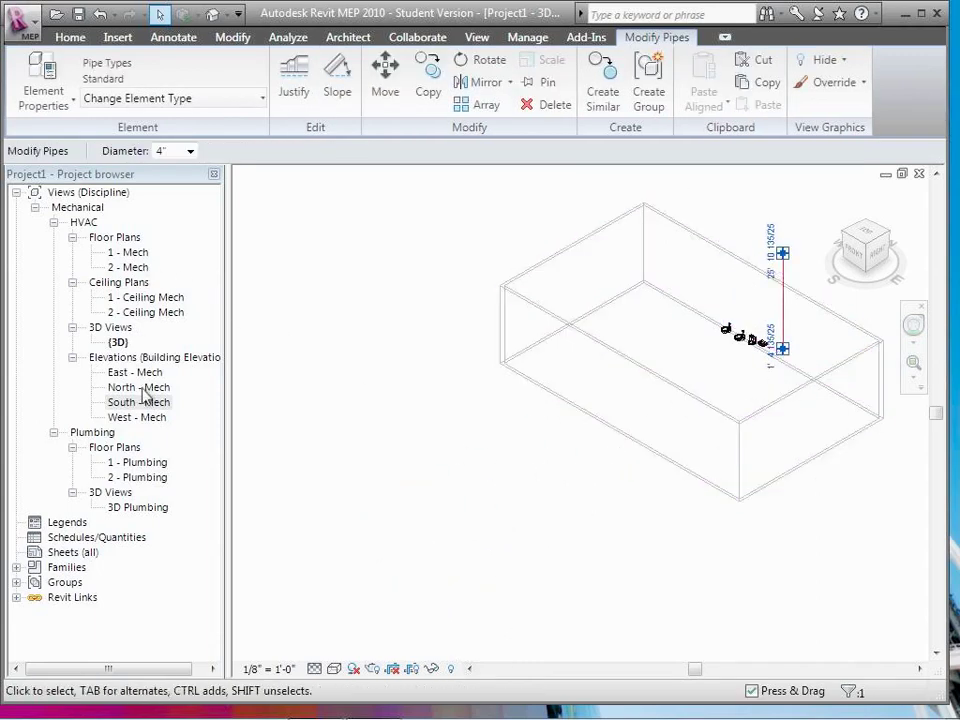
Step: Open the 1 - Plumbing floor plan around the moved pipe and clear the pipe selection
double_click(140, 463)
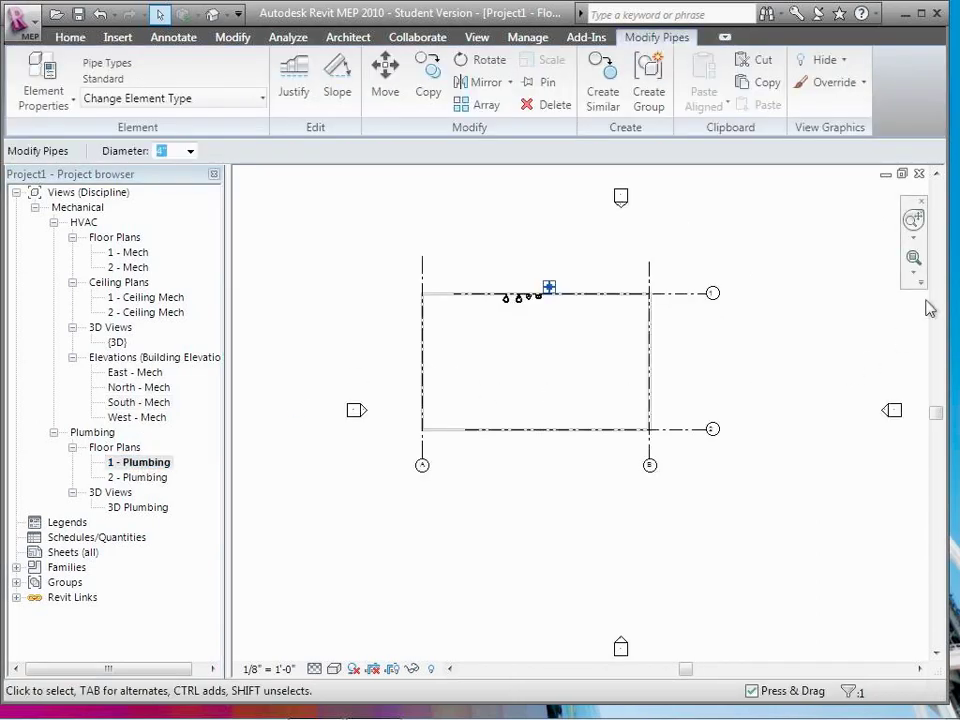
click(916, 262)
drag(500, 251, 610, 325)
click(515, 331)
key(Escape)
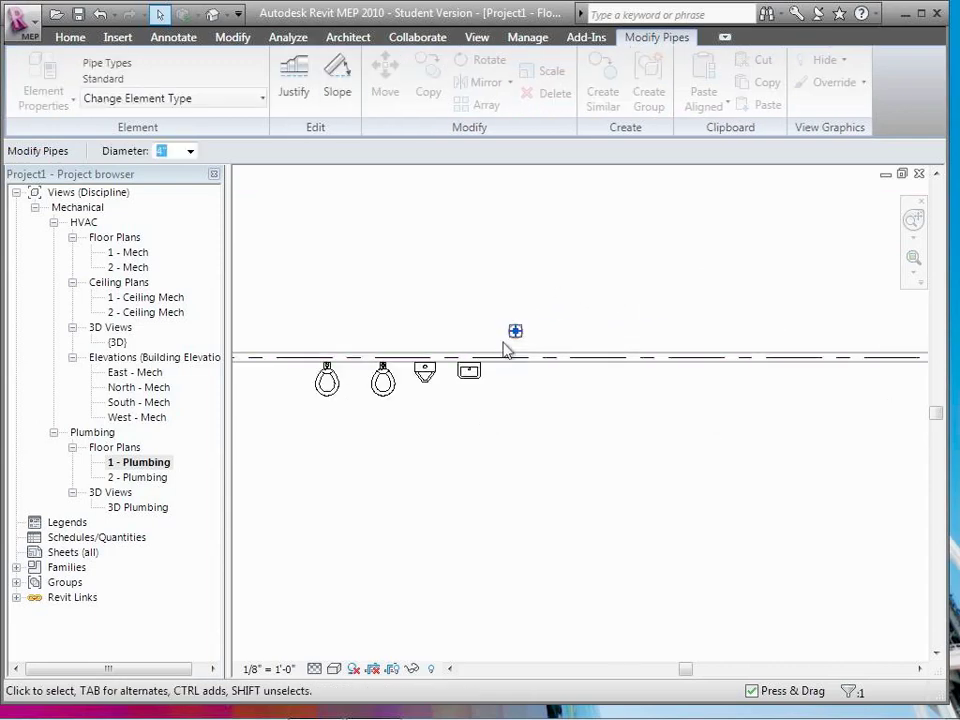
key(Escape)
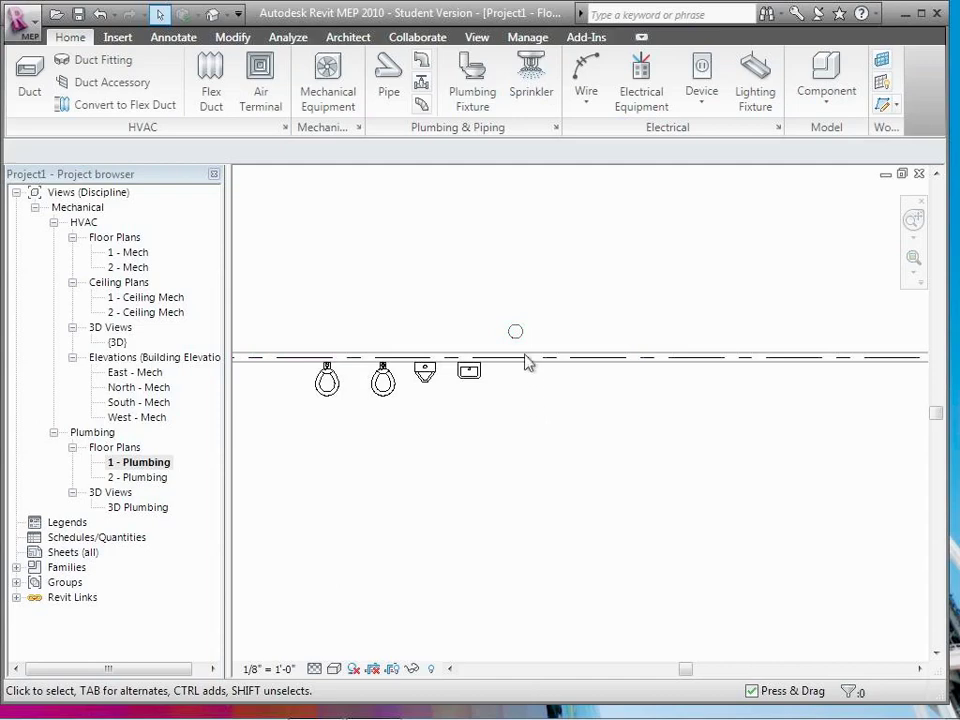
Step: Set the 1 - Plumbing plan's detail level to Fine
click(517, 334)
click(530, 460)
click(315, 668)
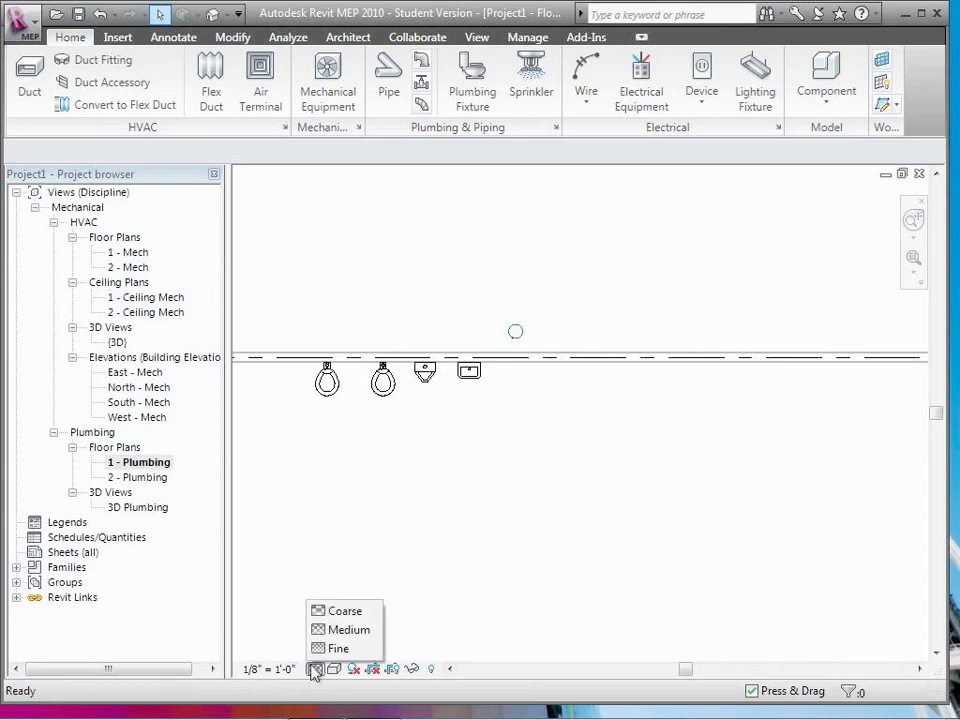
click(322, 648)
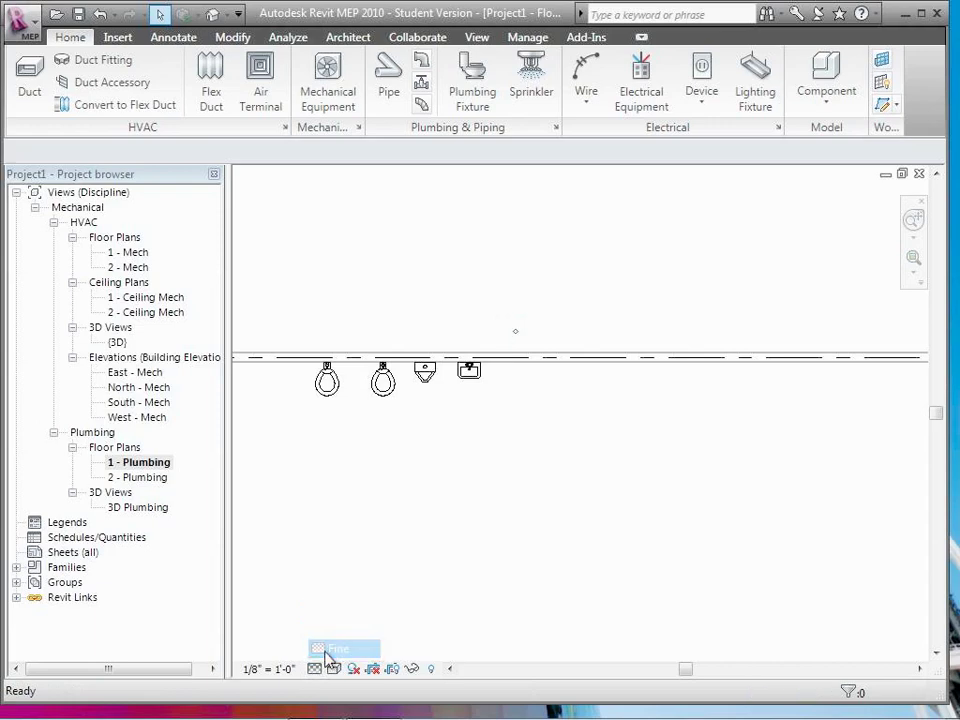
Step: Review the instance properties of the vertical 4" pipe in the 1 - Plumbing plan
click(915, 259)
drag(433, 304, 604, 418)
click(583, 297)
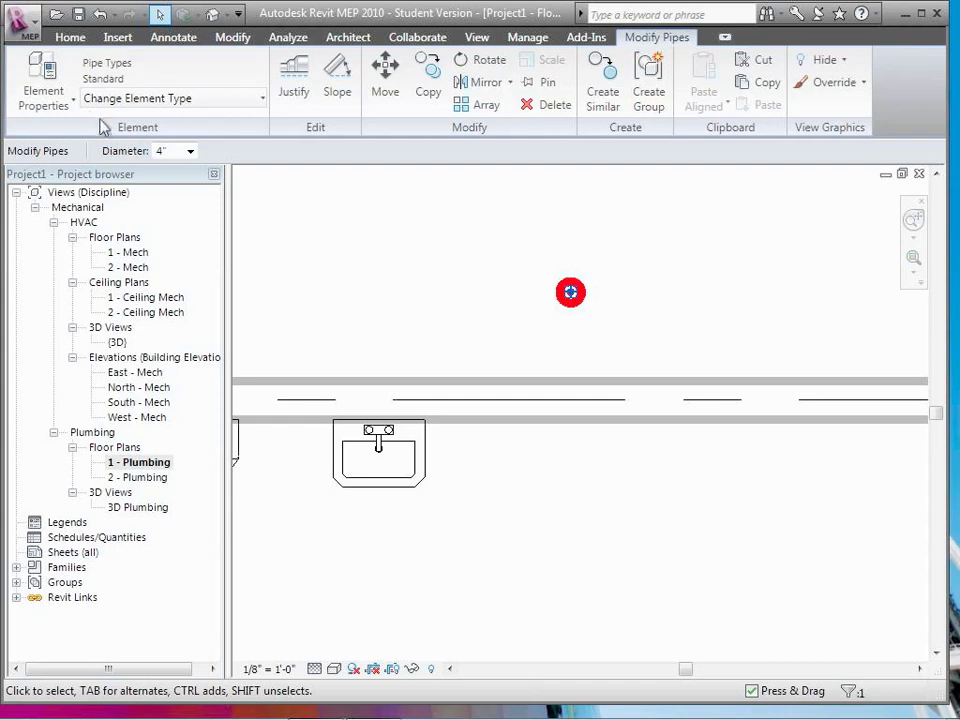
click(70, 106)
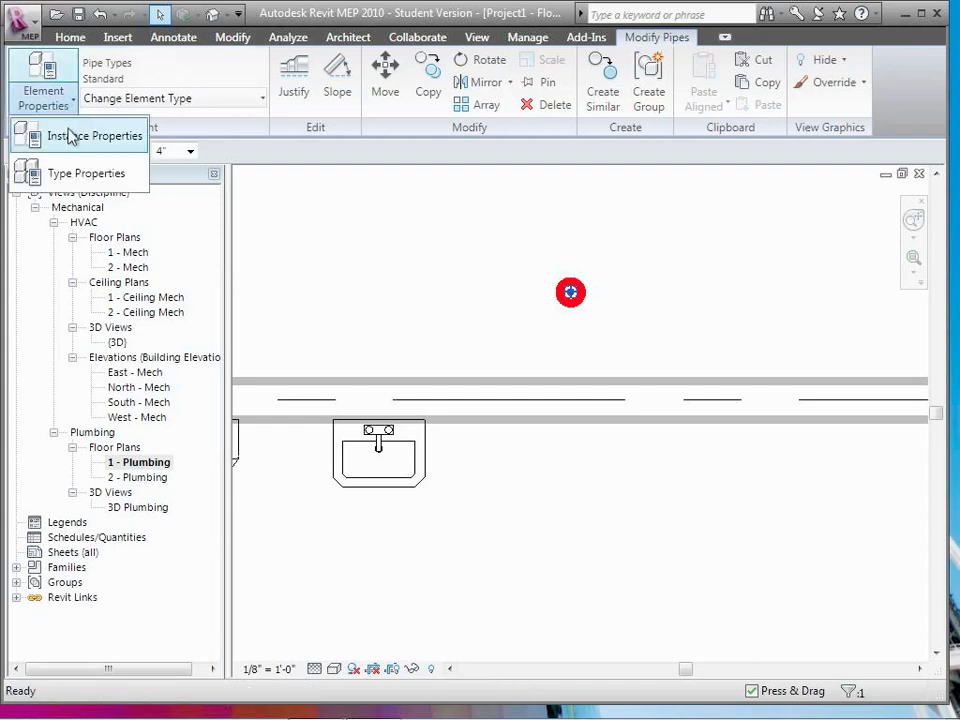
click(69, 135)
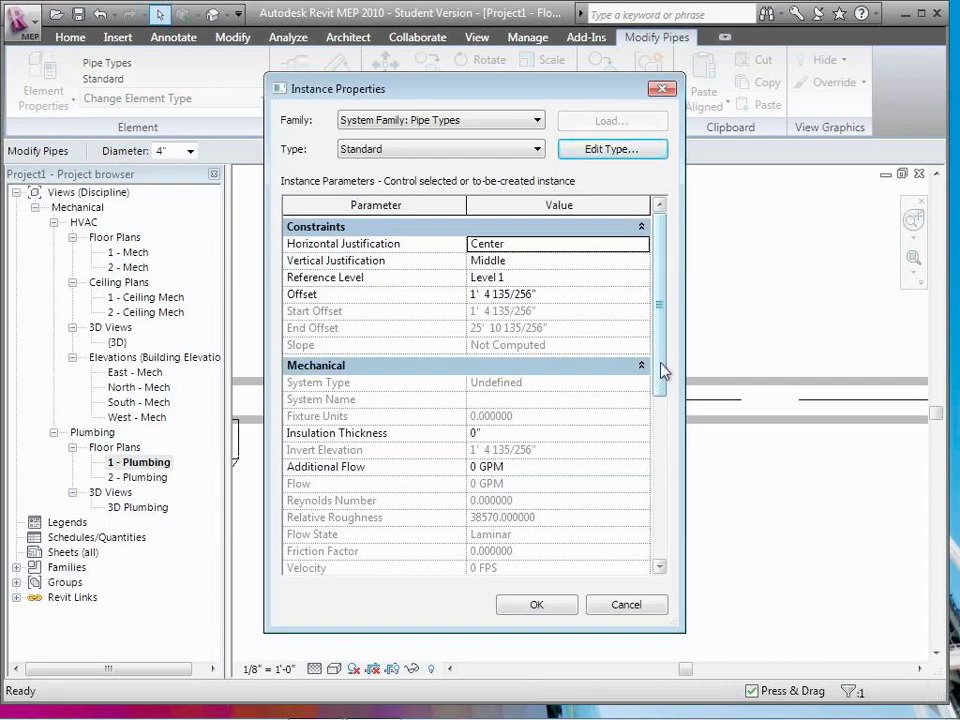
drag(662, 377, 620, 450)
click(540, 604)
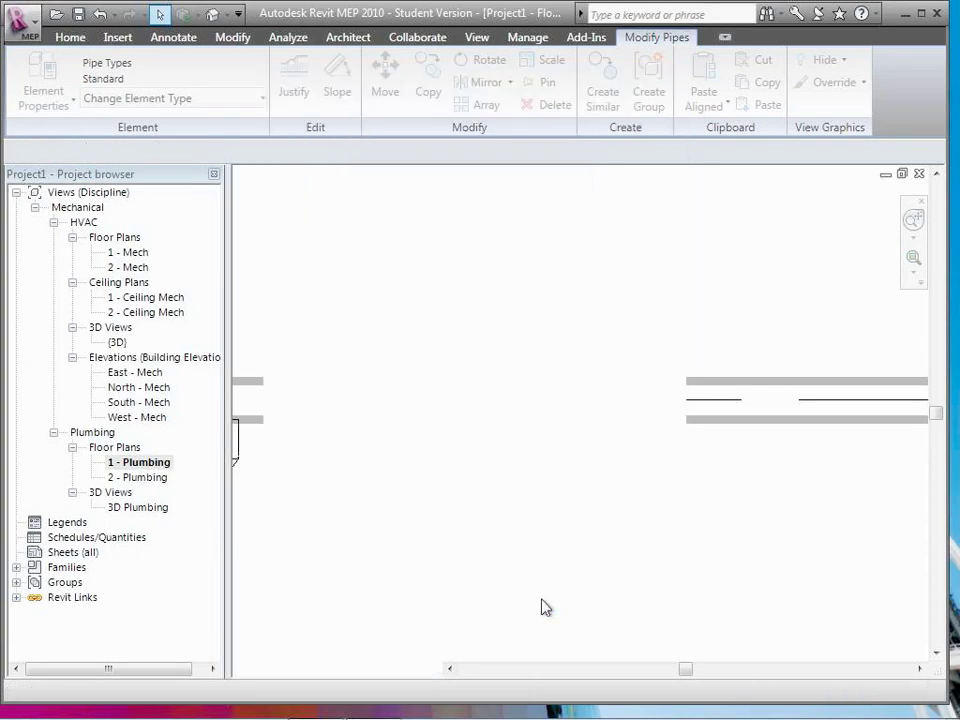
Step: Move the vertical pipe in the plan closer to the wall, just beyond the sink on the opposite side of the wall
click(570, 291)
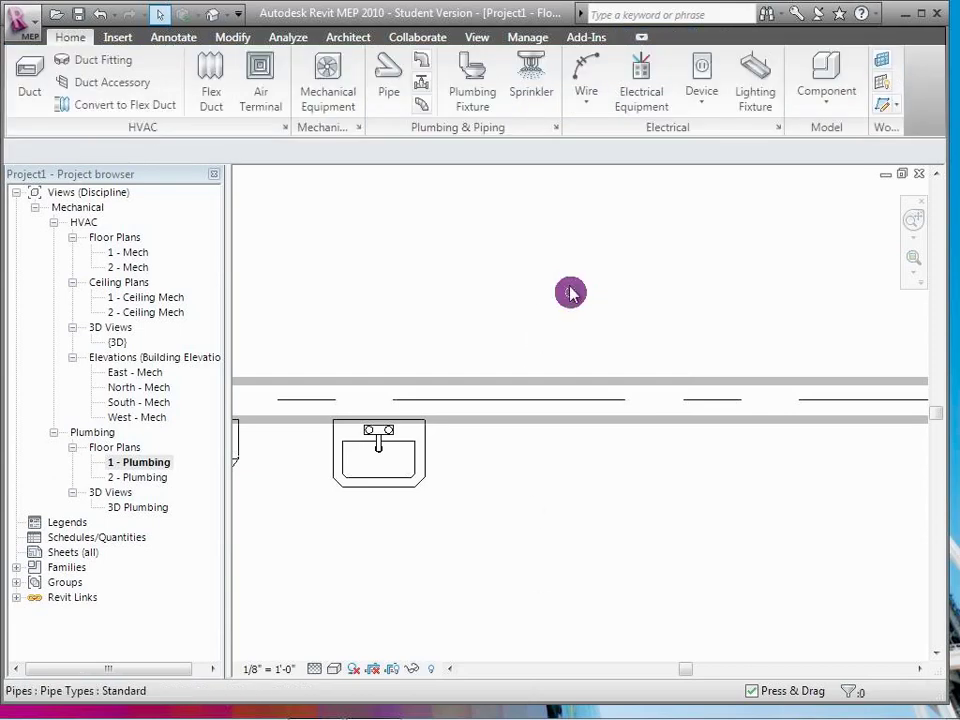
click(570, 292)
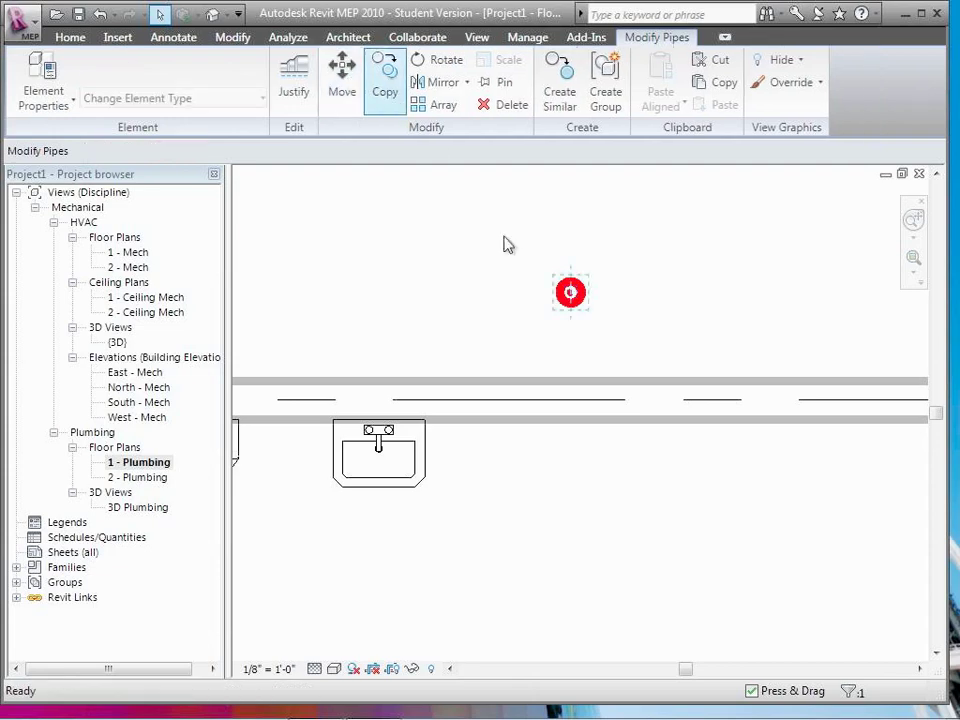
click(583, 304)
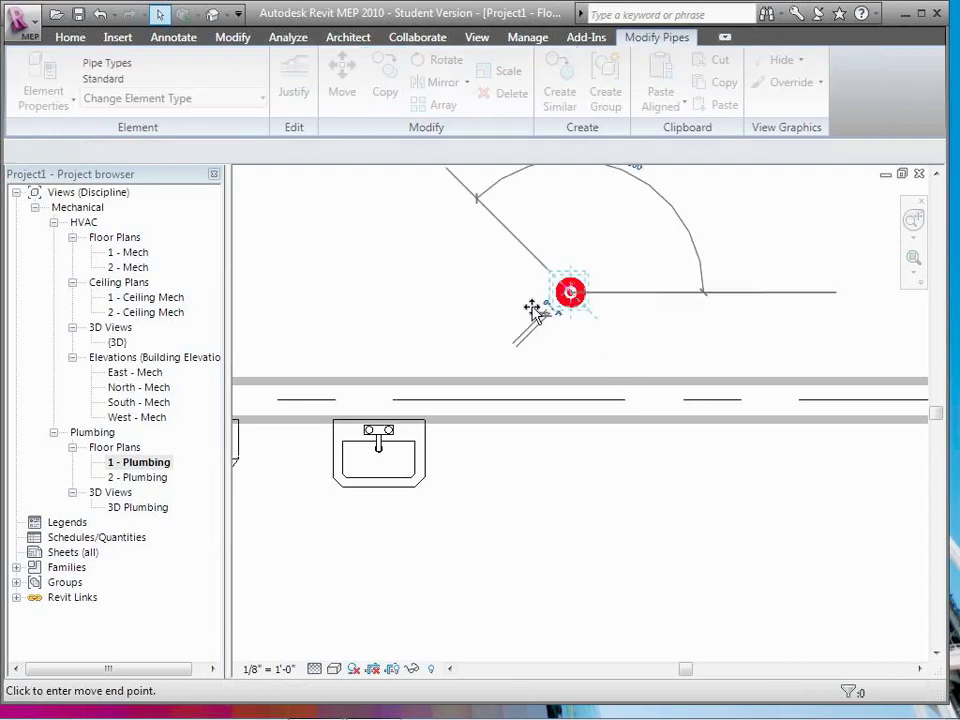
key(Escape)
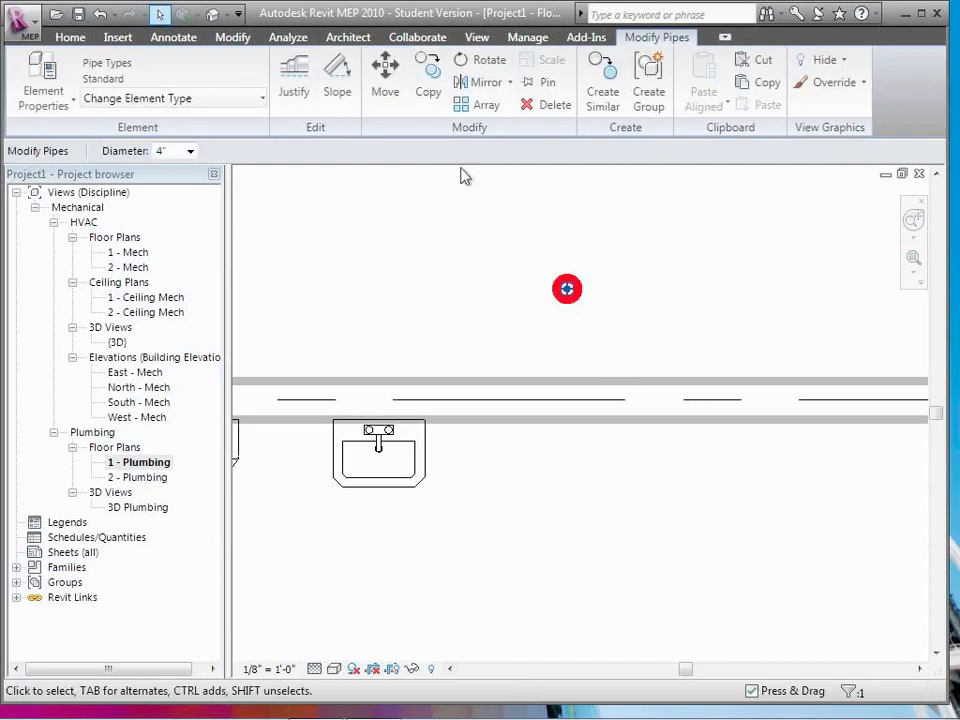
click(386, 88)
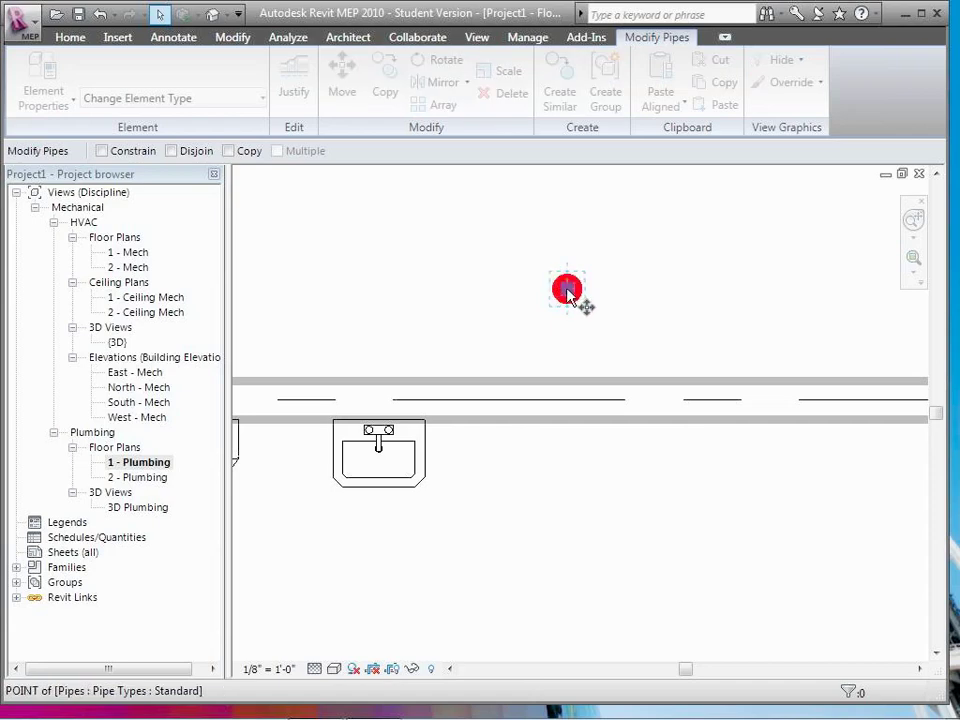
click(564, 292)
click(480, 340)
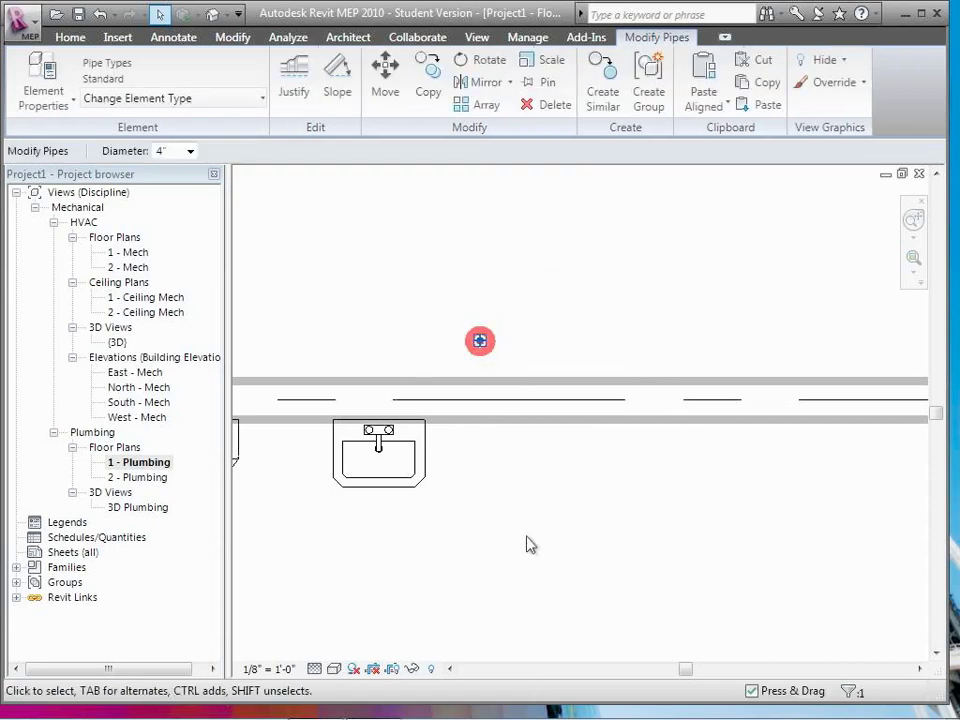
key(Escape)
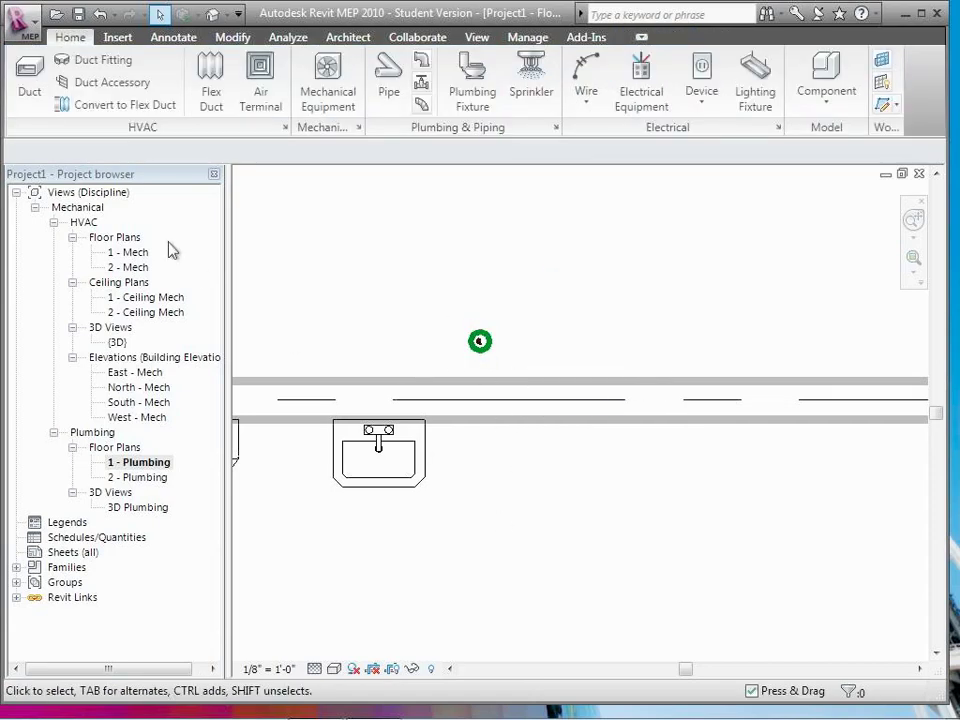
Step: Open the 3D view and save the project as "Session 15 - Grids Copies and Riser Placed" in the Session 15 folder
click(210, 15)
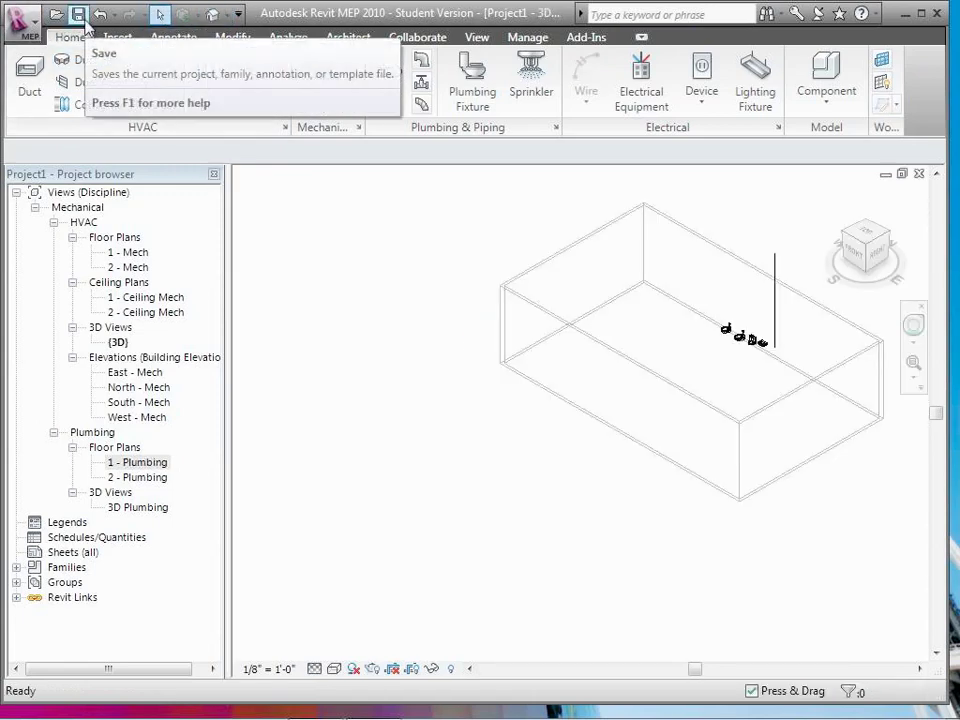
click(20, 20)
mouse_move(80, 250)
click(221, 122)
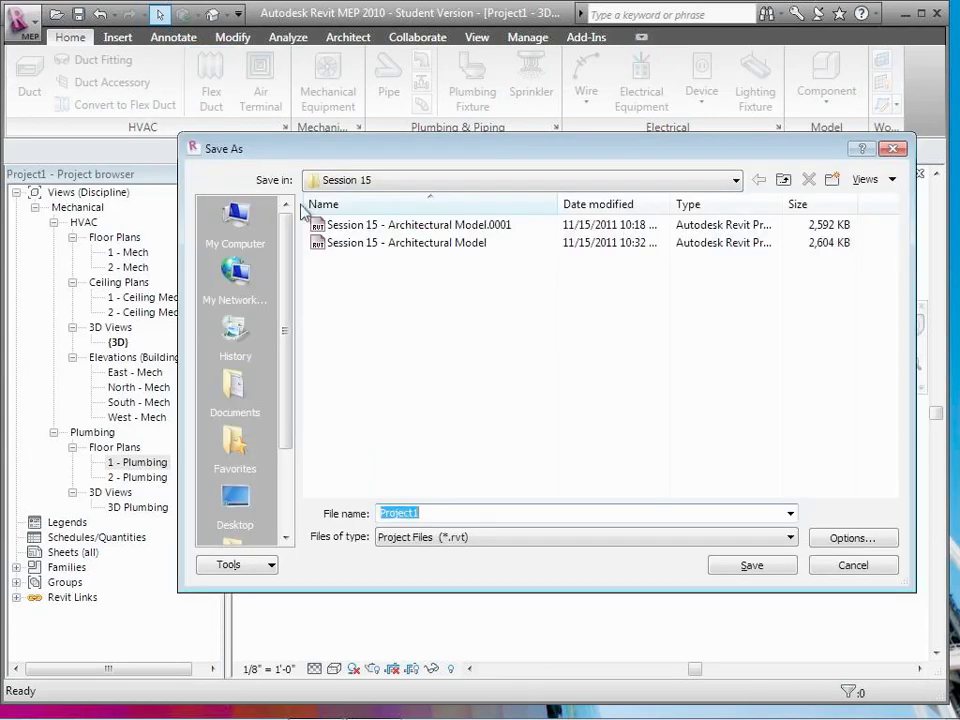
click(444, 510)
double_click(444, 510)
key(BackSpace)
text(Ses)
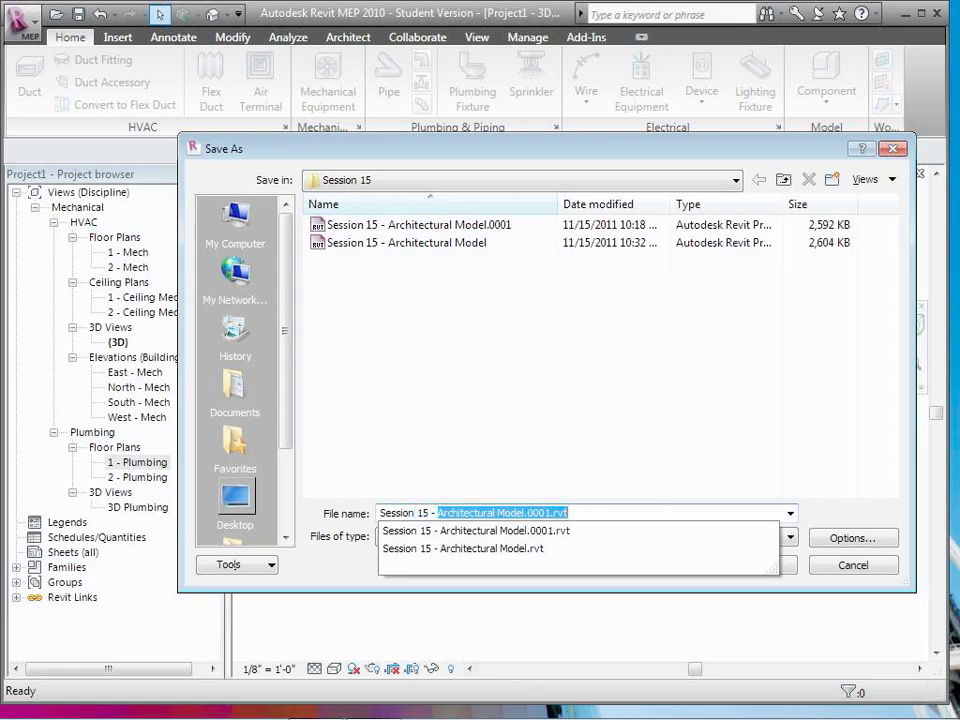
text(sion 15 - Grids Copies and Riser Placed)
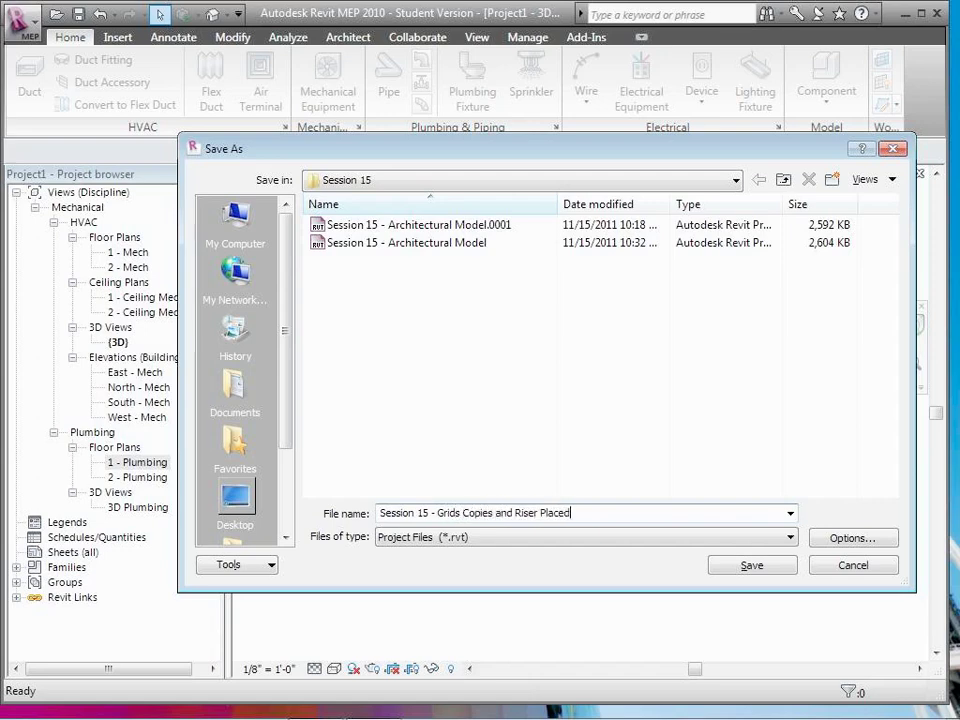
click(752, 566)
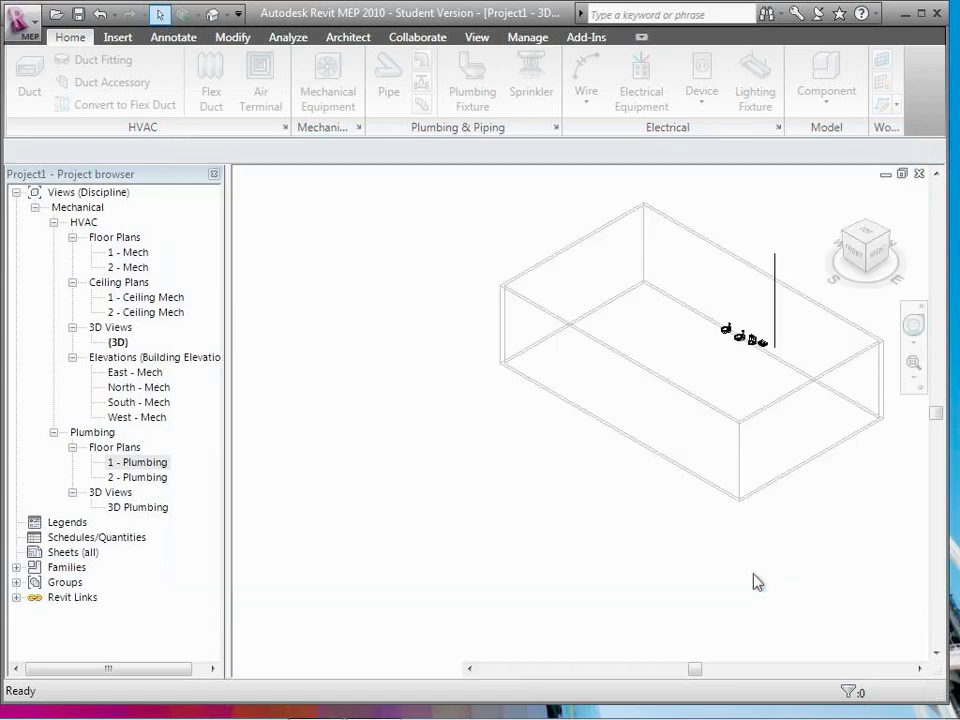
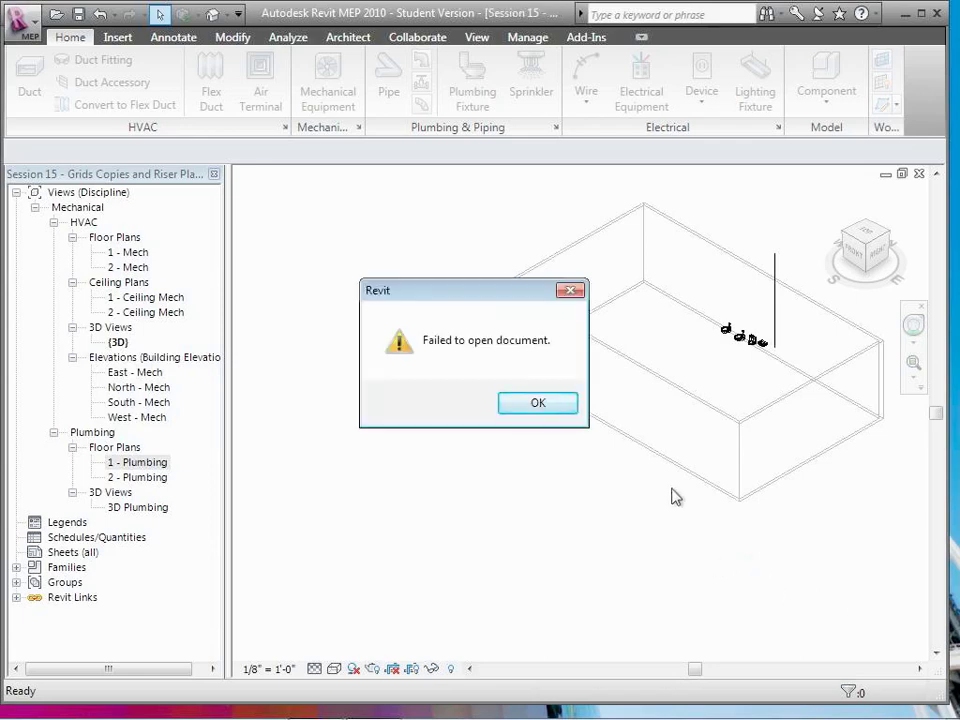
click(567, 401)
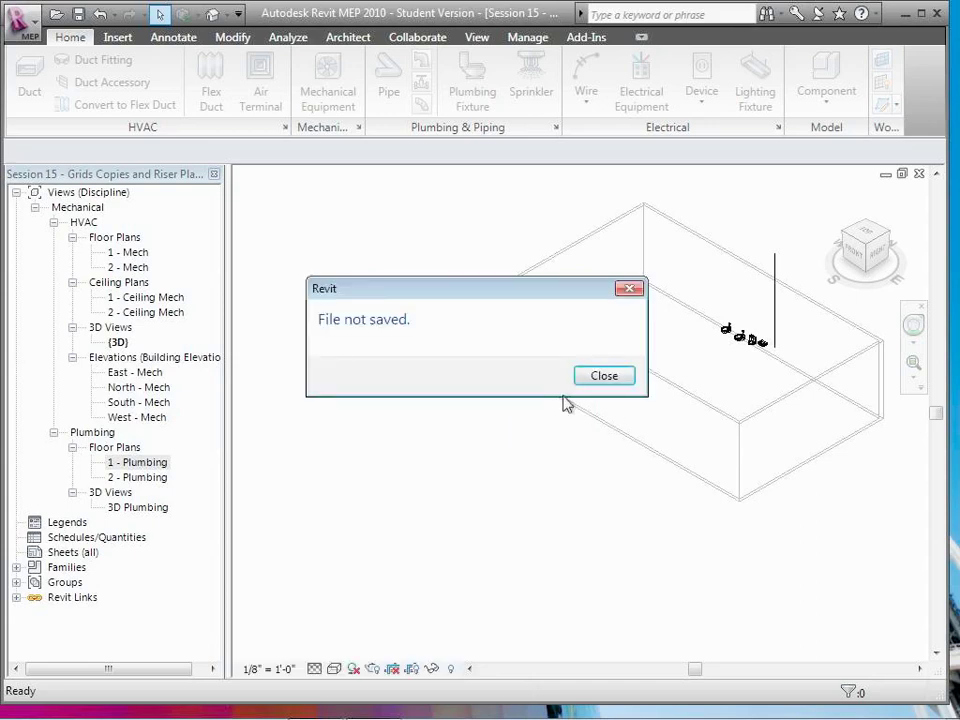
click(585, 378)
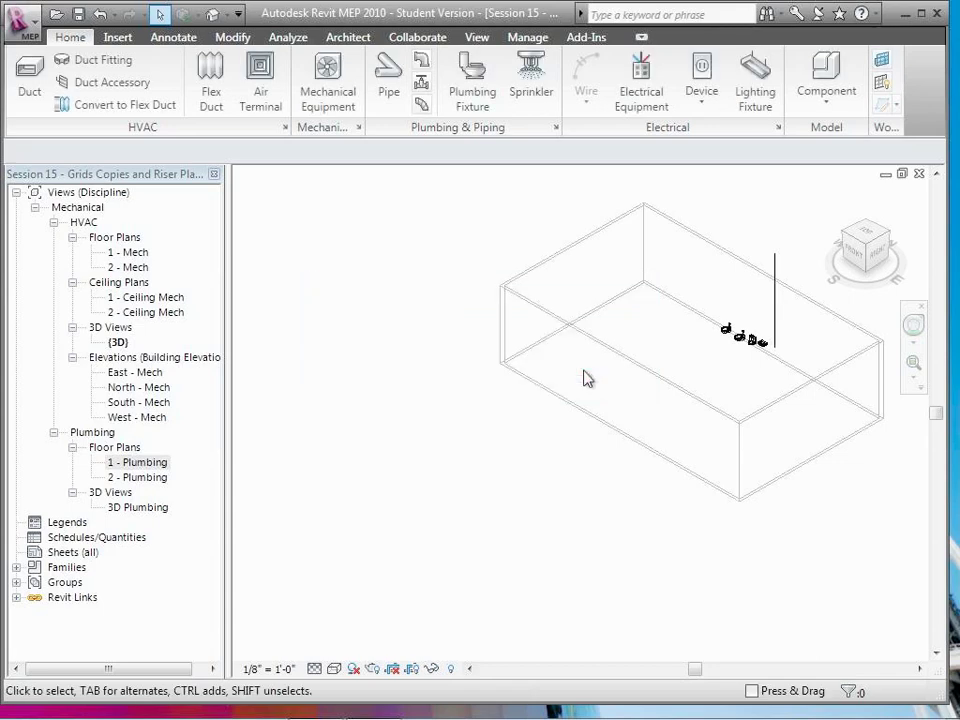
Step: Save the project again in the Session 15 folder, extending the file name after "Riser Placed"
click(20, 18)
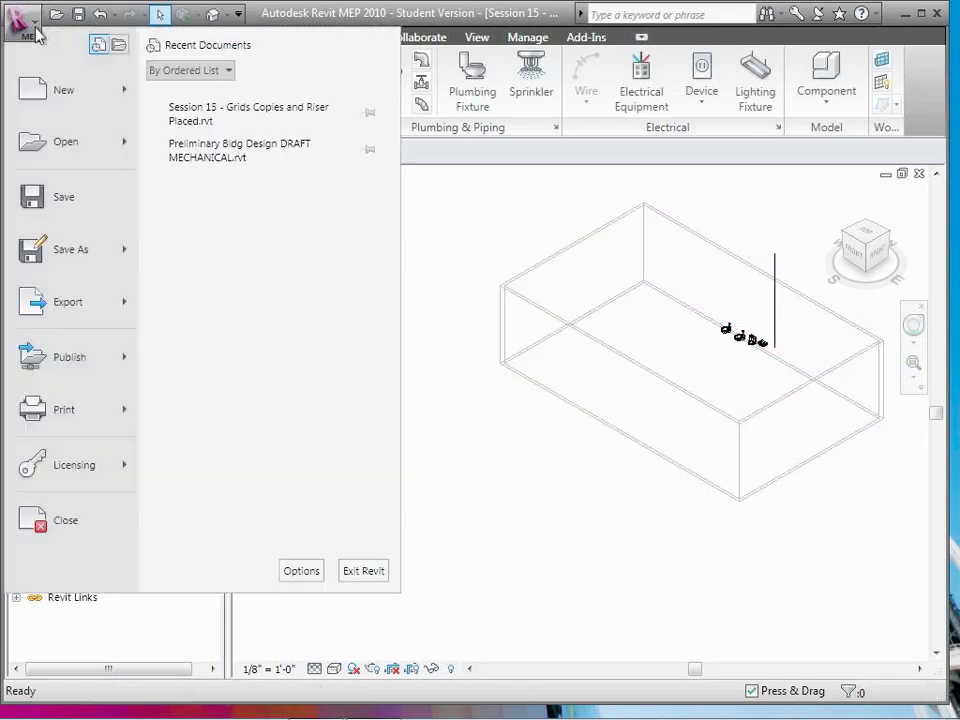
mouse_move(96, 246)
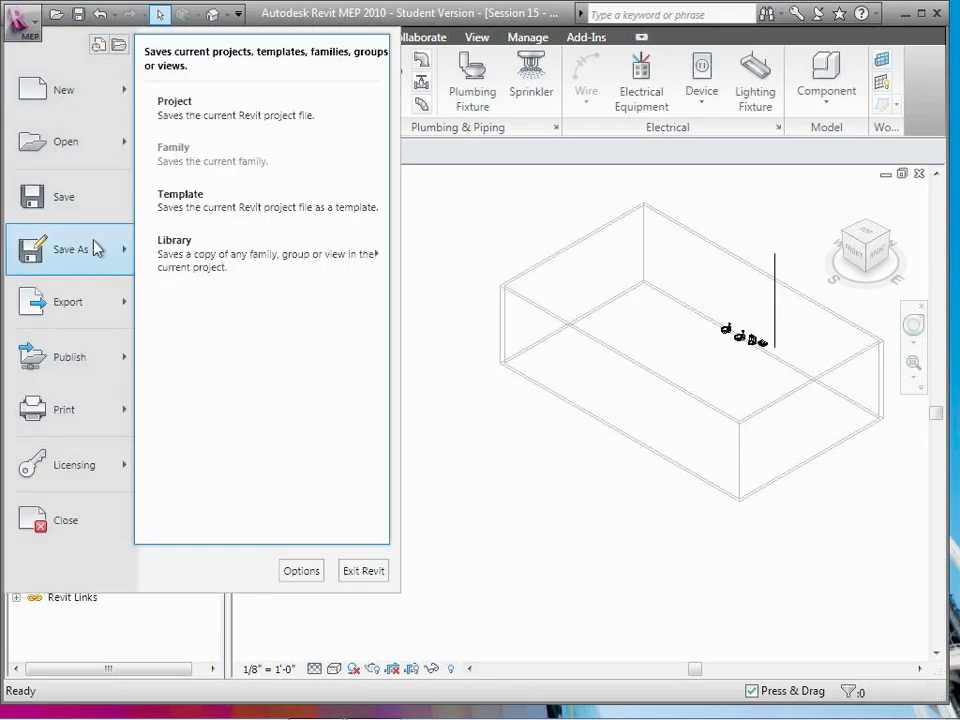
click(249, 104)
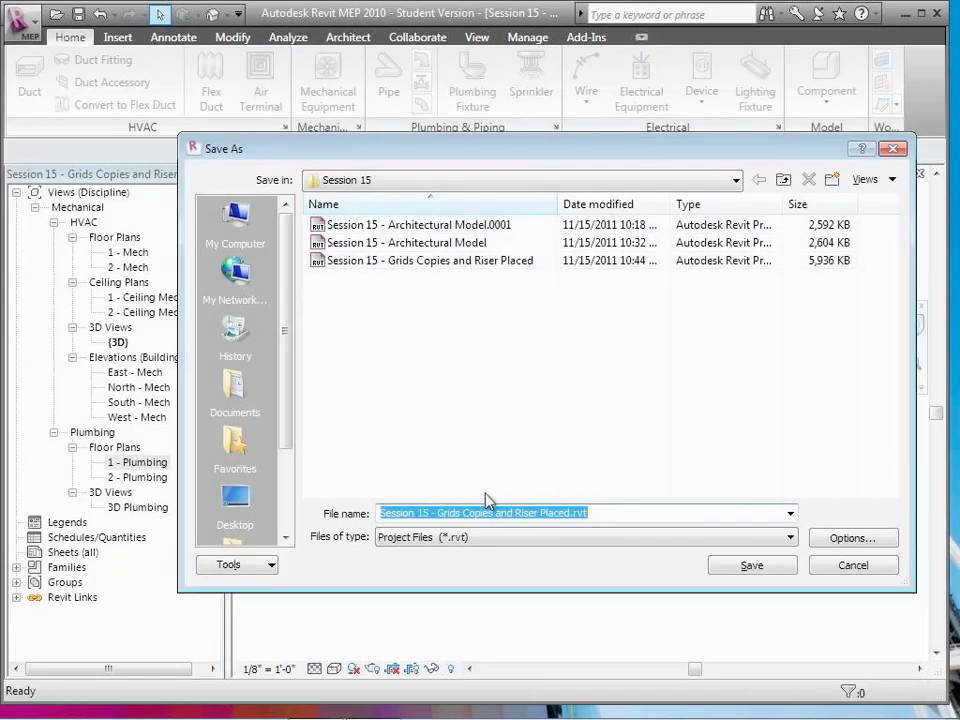
click(570, 514)
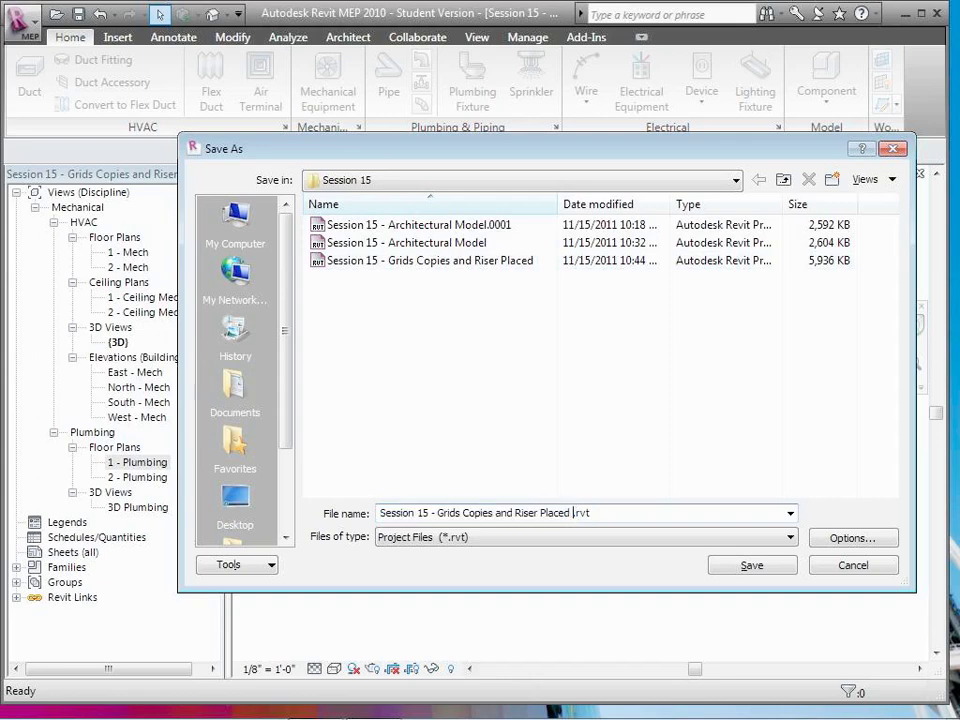
click(746, 570)
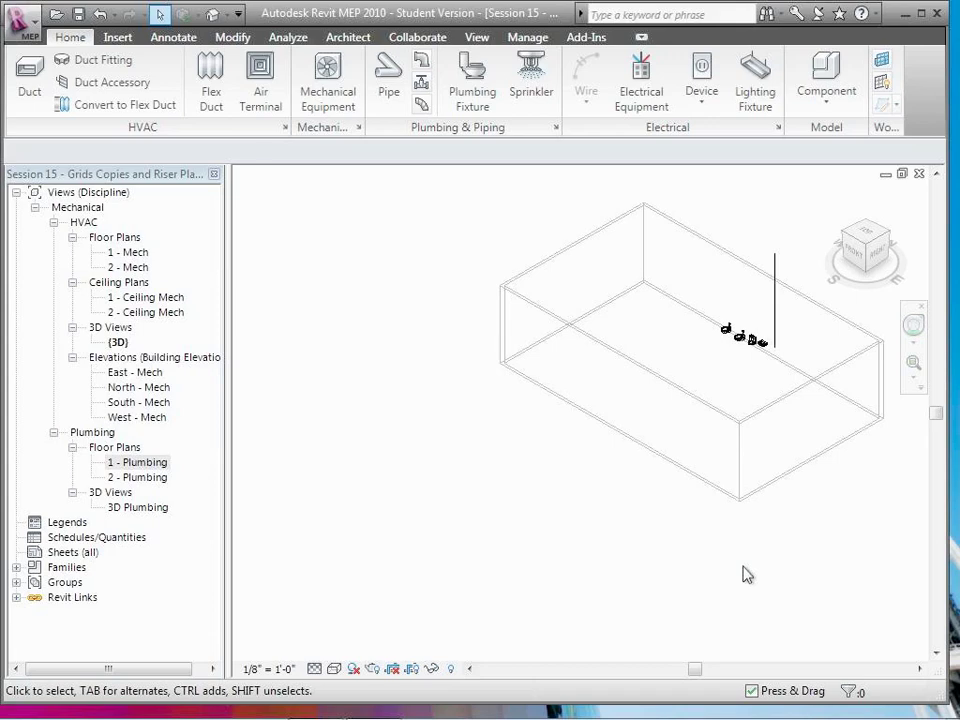
Step: In the 1 - Plumbing plan, draw a horizontal 4" pipe sloped 1/4" / 12" from the riser to just past the farthest toilet
double_click(143, 463)
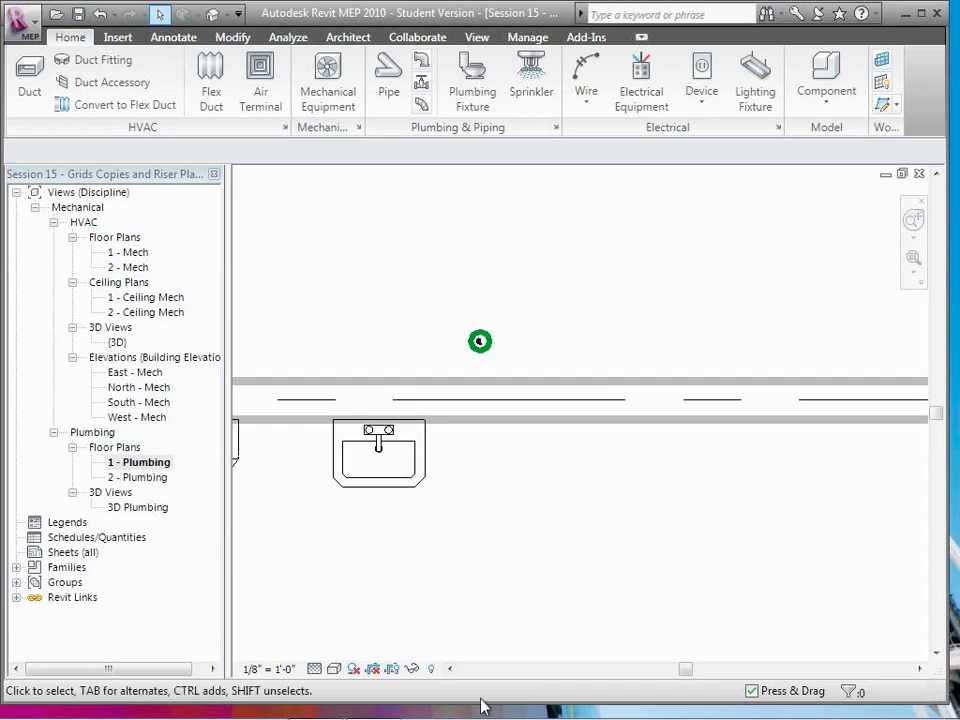
drag(684, 676, 600, 675)
scroll(600, 675, down, 3)
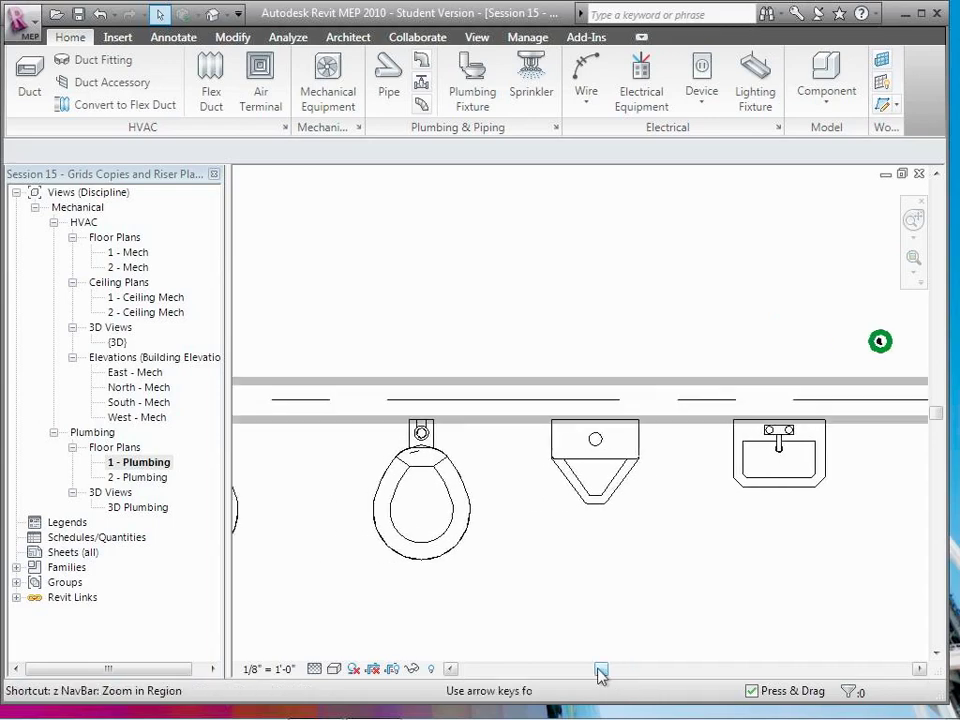
click(391, 98)
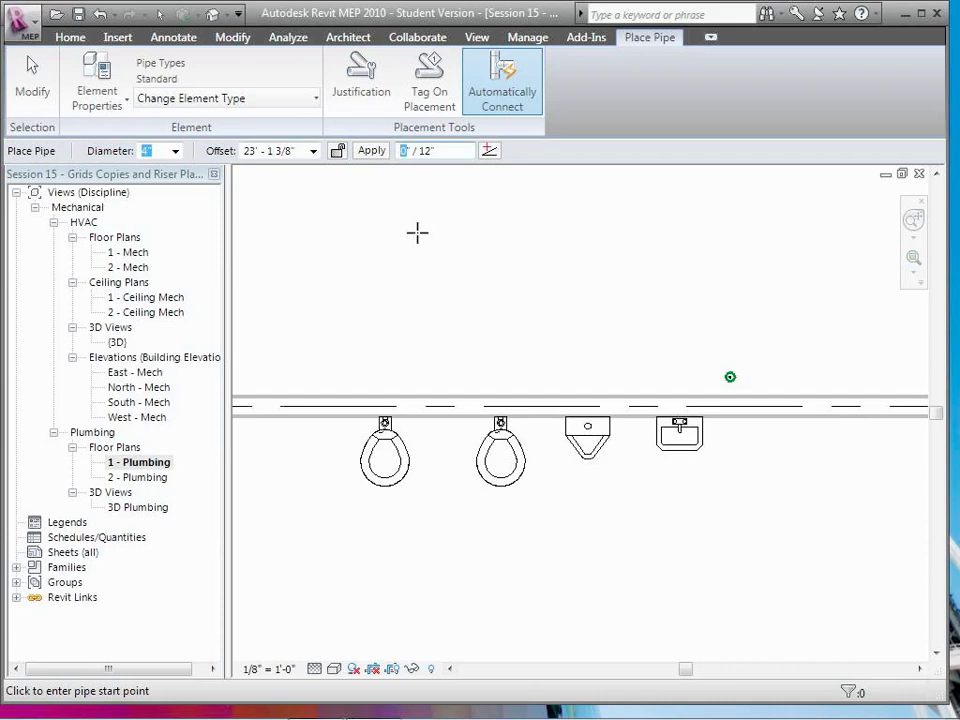
text(2)
key(Tab)
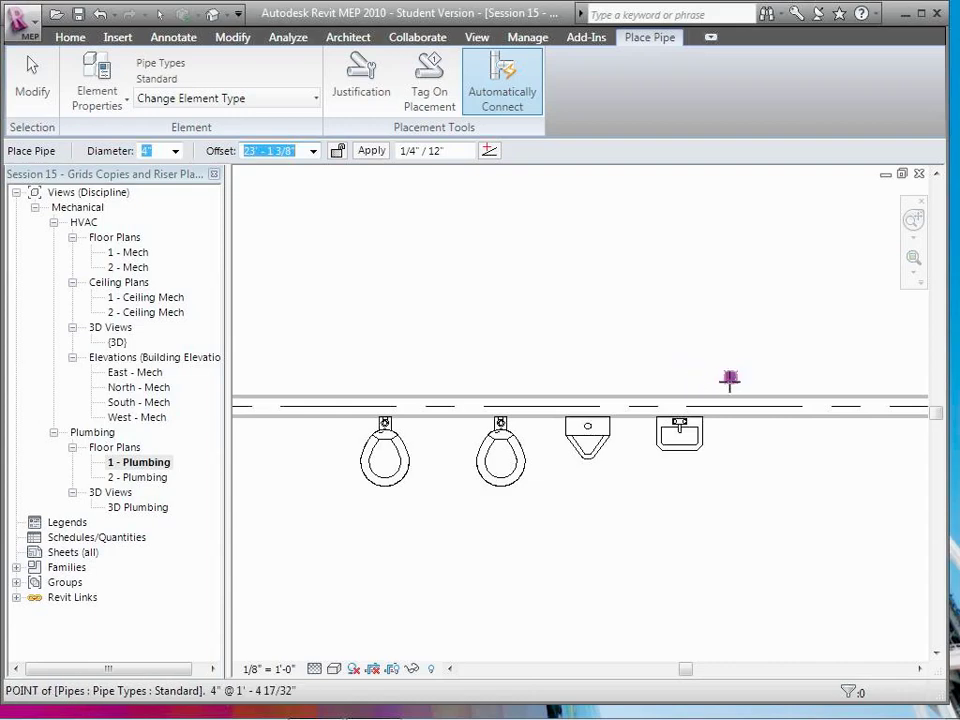
click(730, 378)
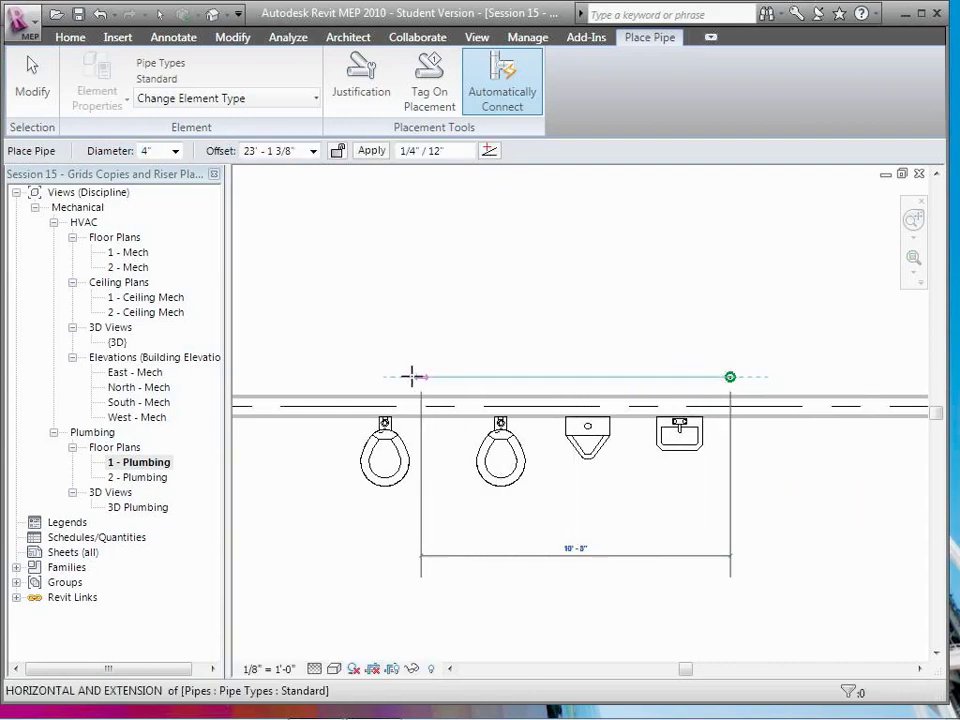
click(349, 377)
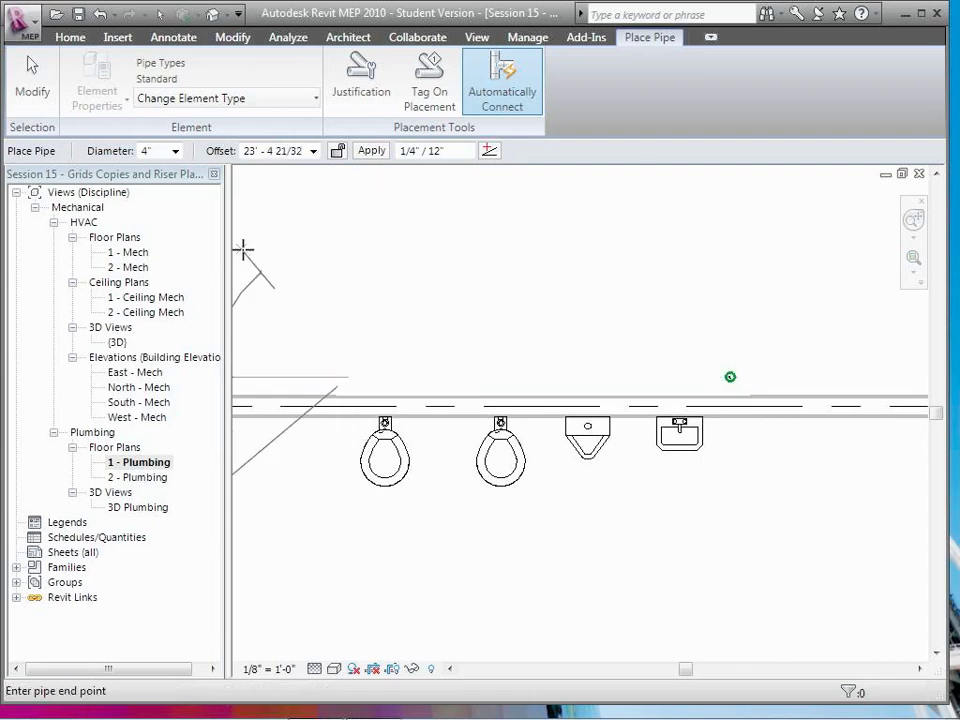
click(38, 96)
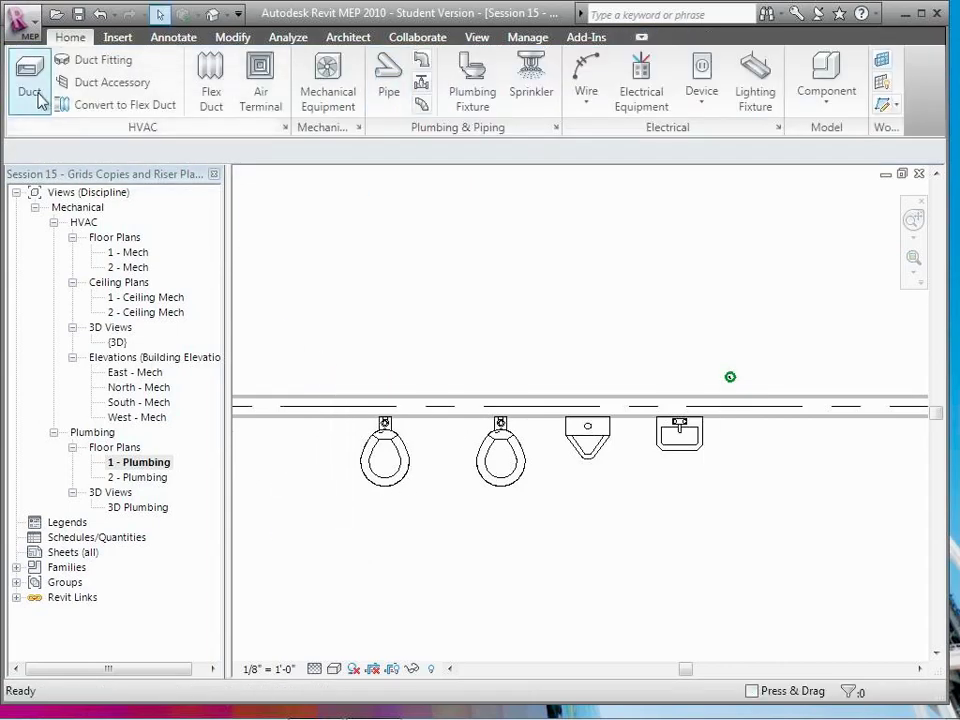
Step: Inspect the new branch pipe in 3D, undo it, and reopen the 1 - Plumbing floor plan
click(211, 16)
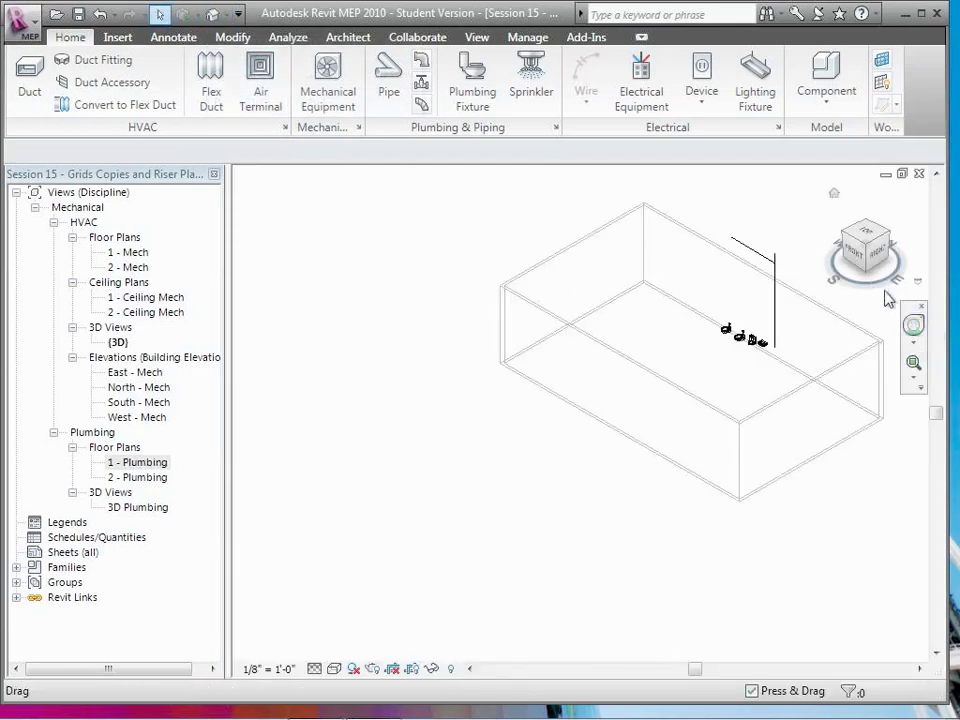
click(916, 368)
drag(687, 204, 816, 385)
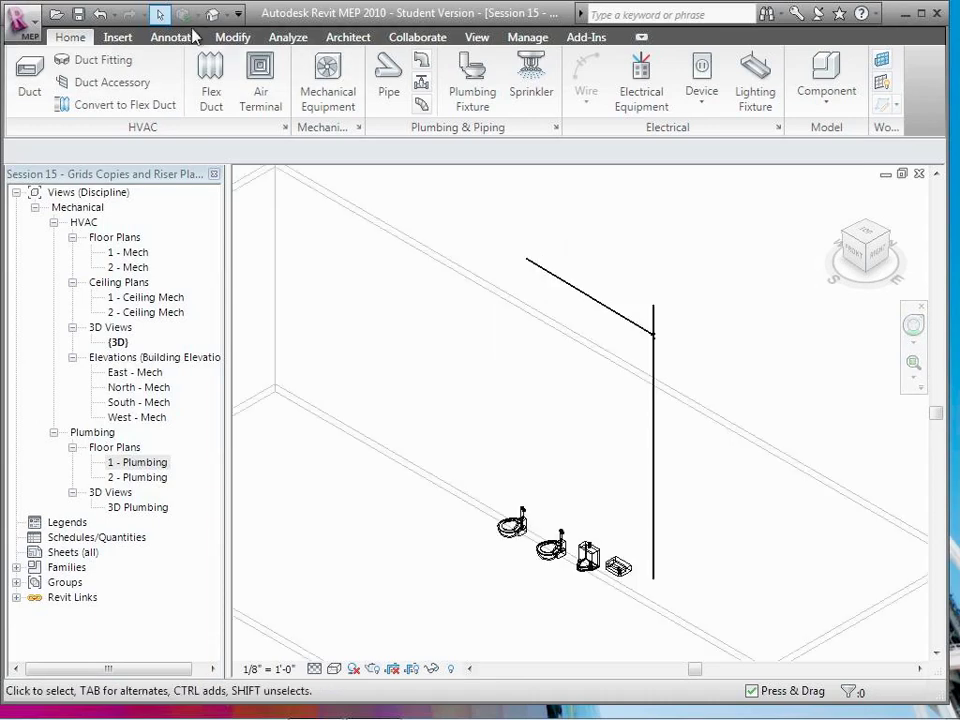
click(100, 14)
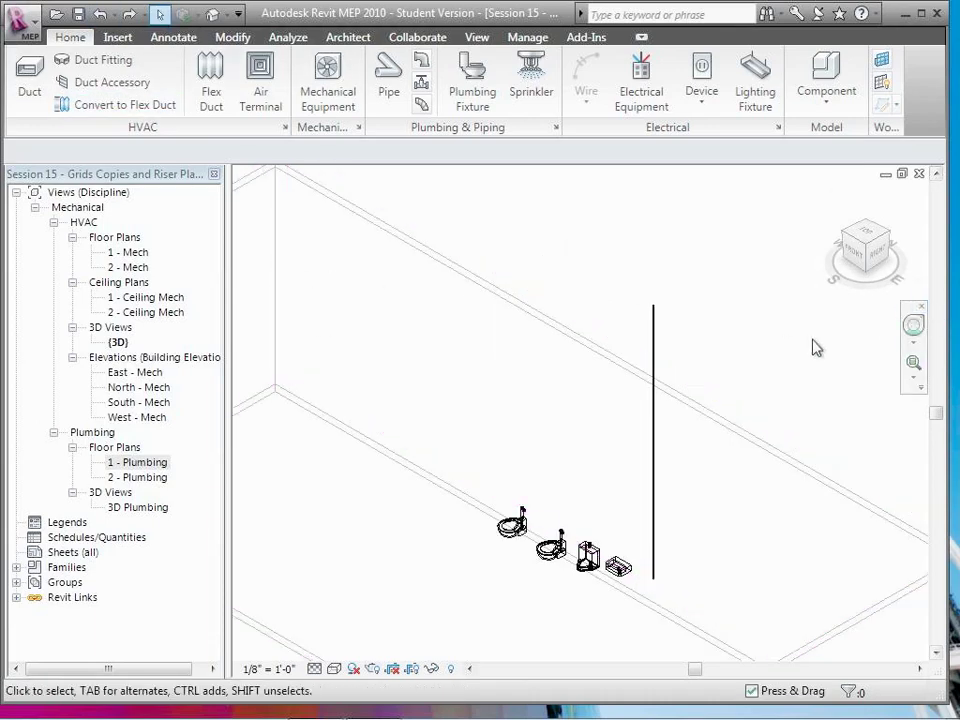
double_click(142, 467)
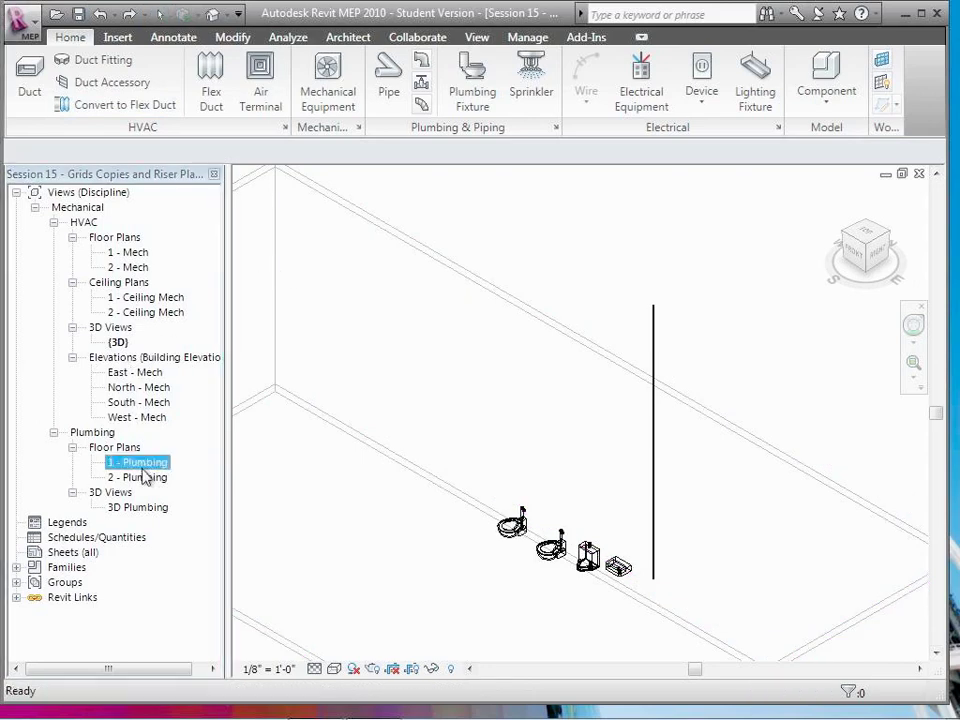
Step: Try to draw a horizontal 4" pipe at a -1'-0" offset from the riser to past the farthest toilet
click(388, 85)
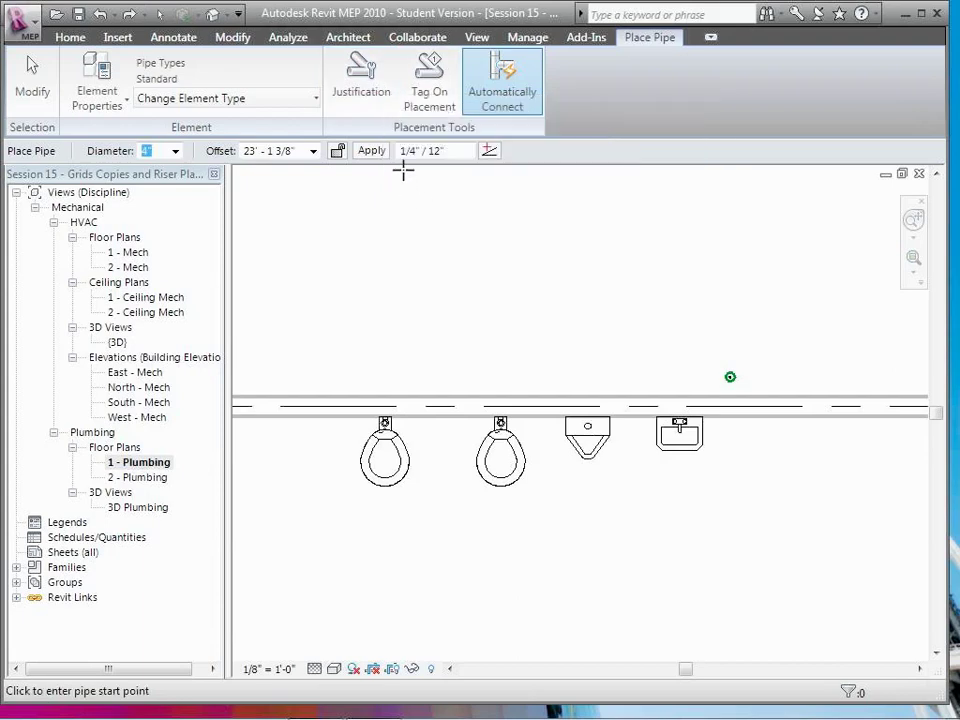
click(313, 151)
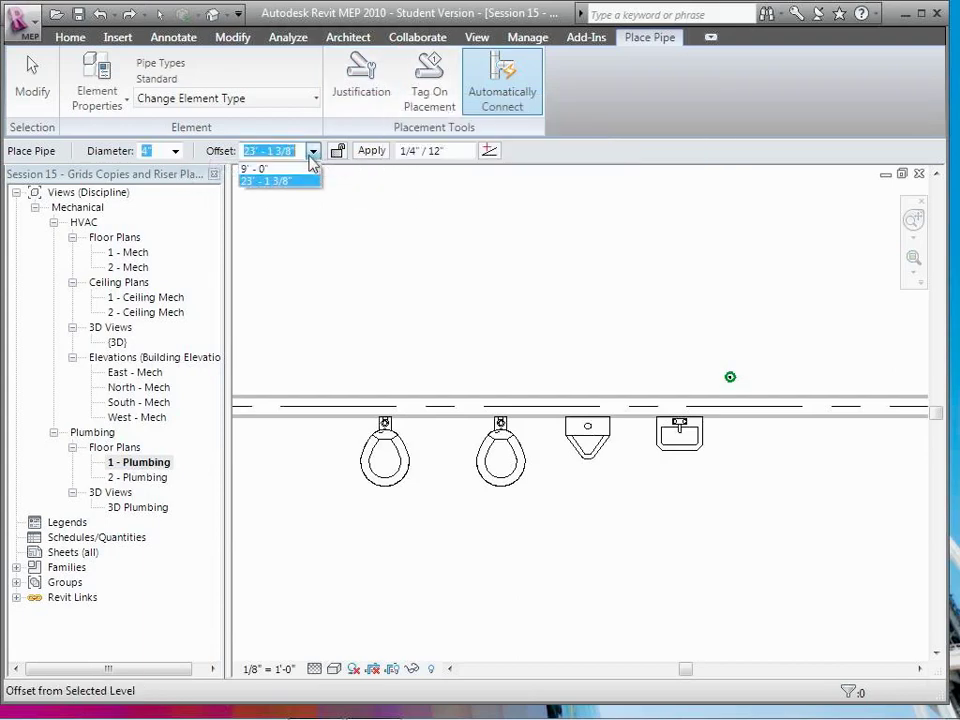
click(313, 151)
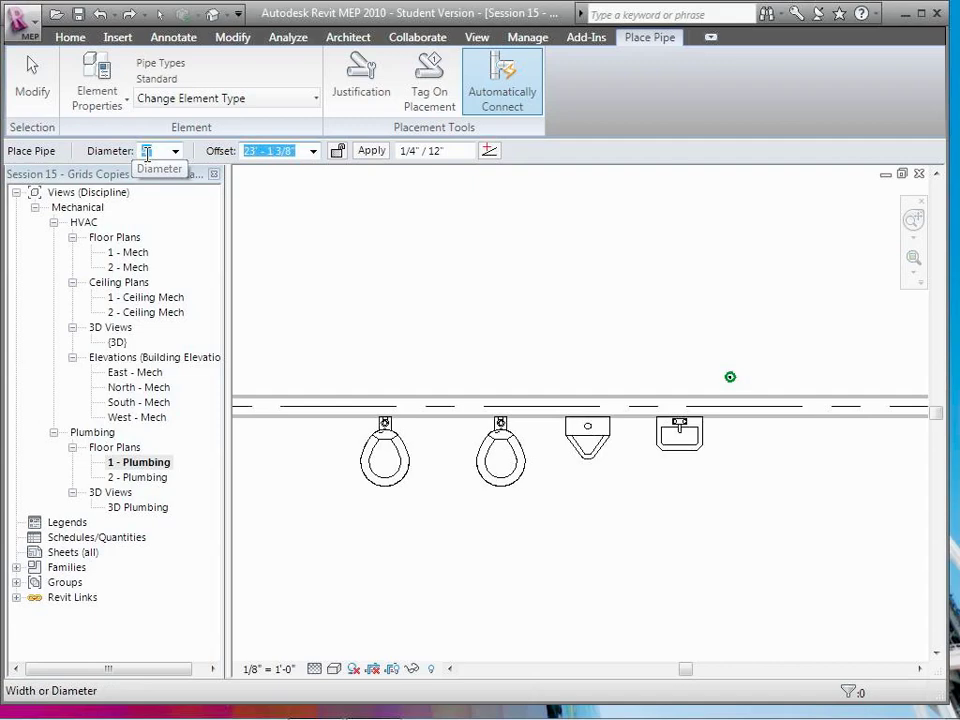
text(-1)
key(Return)
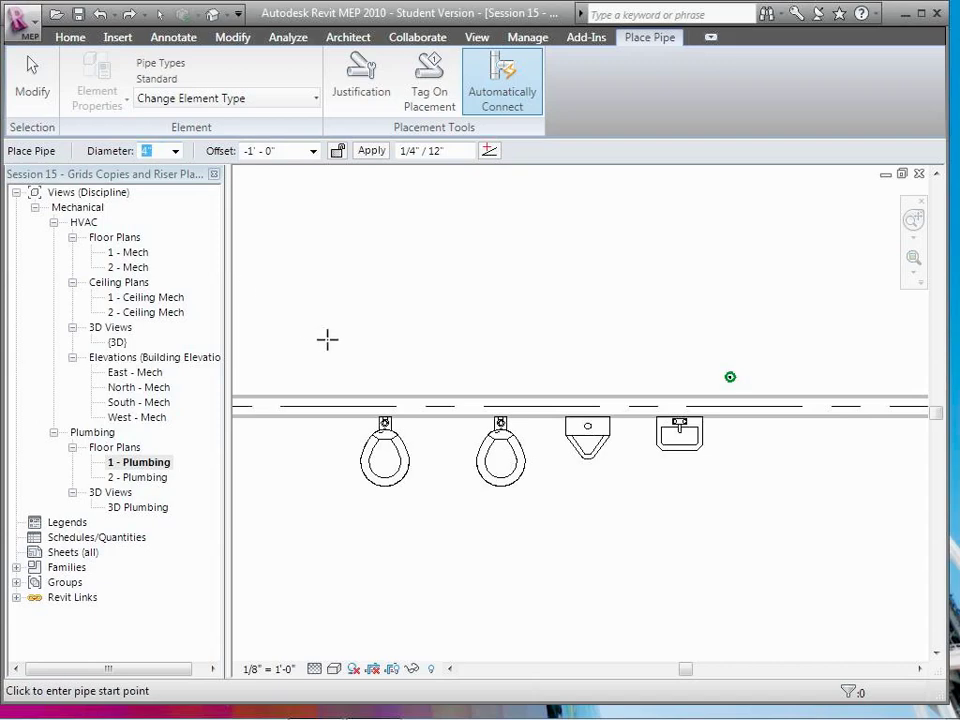
click(732, 376)
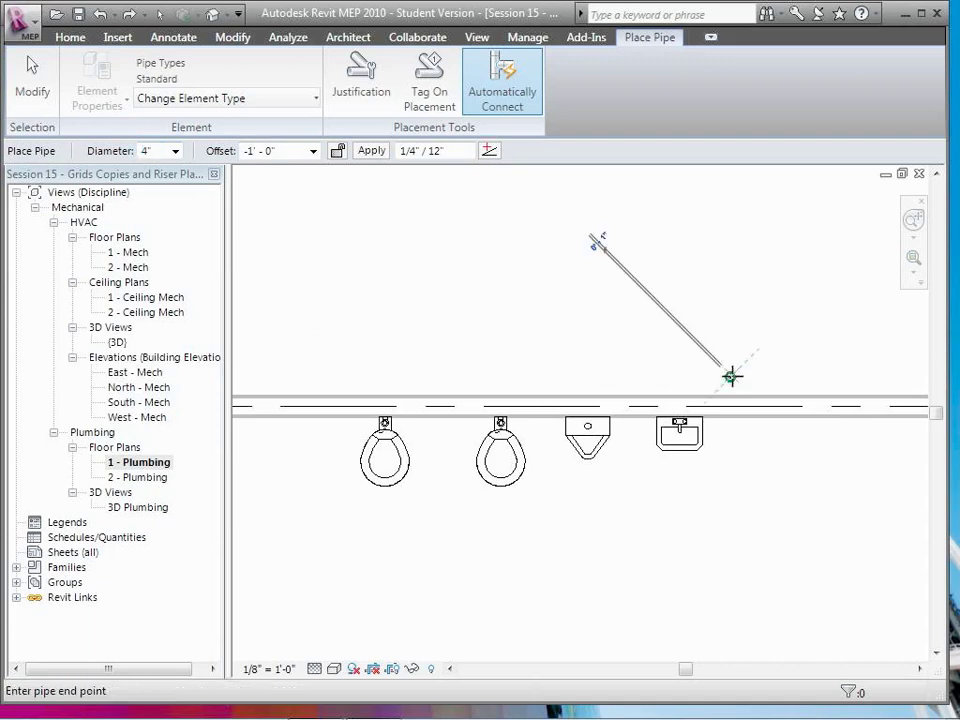
click(358, 376)
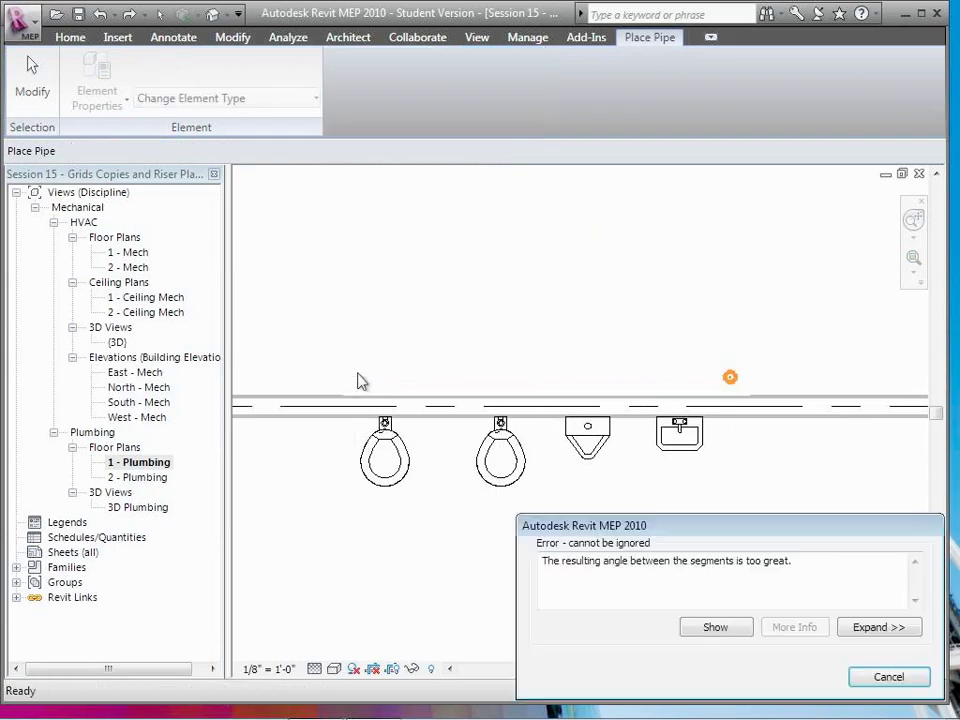
click(880, 682)
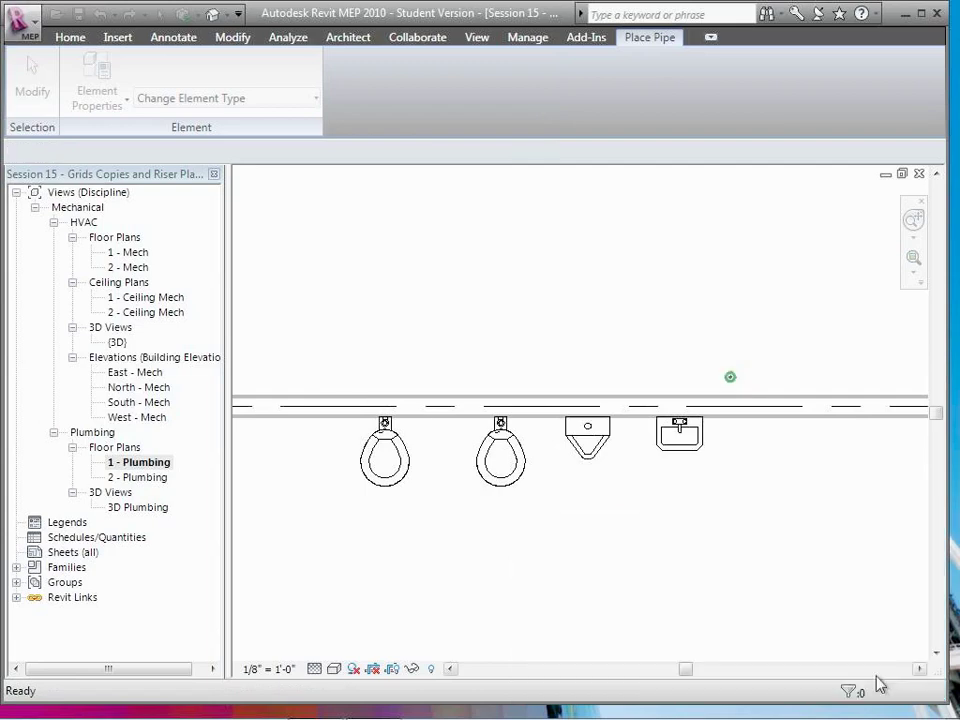
Step: Check the riser in 3D, and in the 1 - Plumbing plan keep Level 1 as the work plane and display it
click(232, 16)
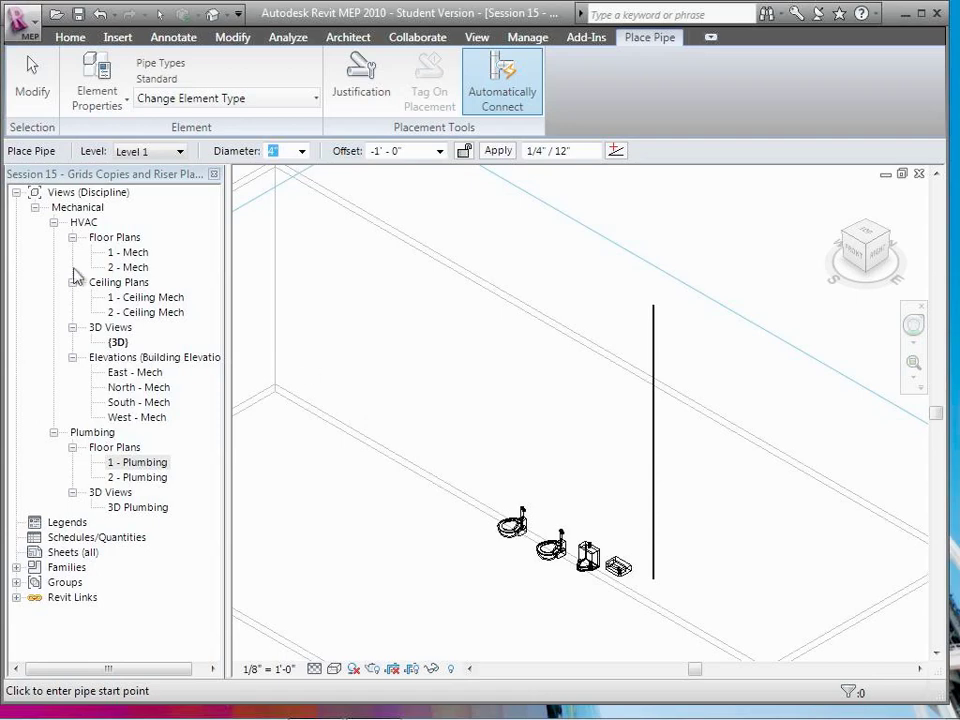
double_click(146, 463)
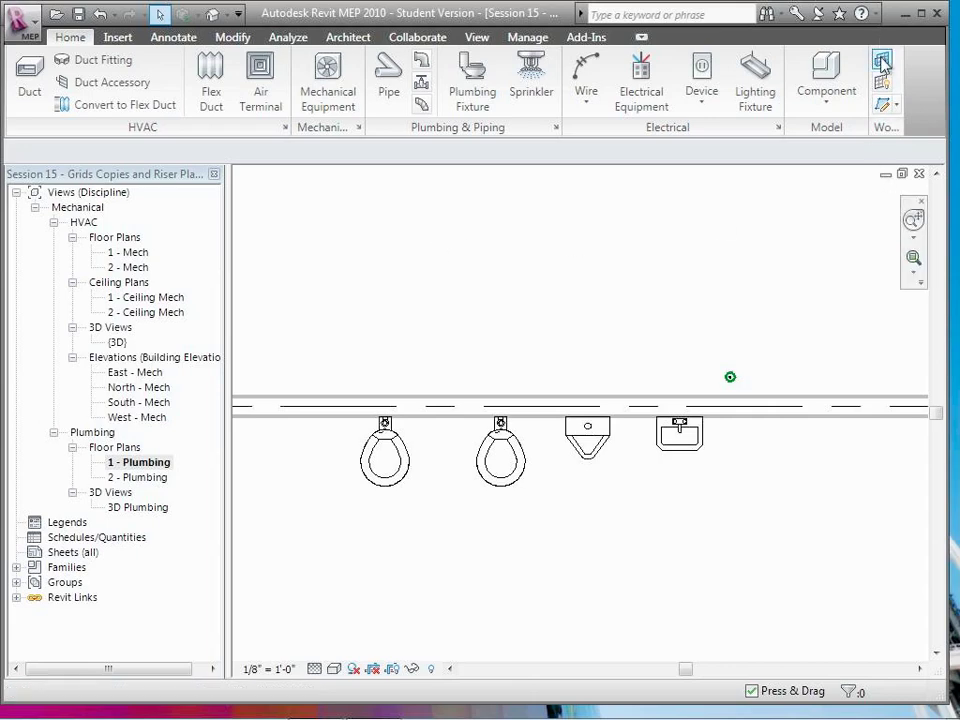
click(882, 62)
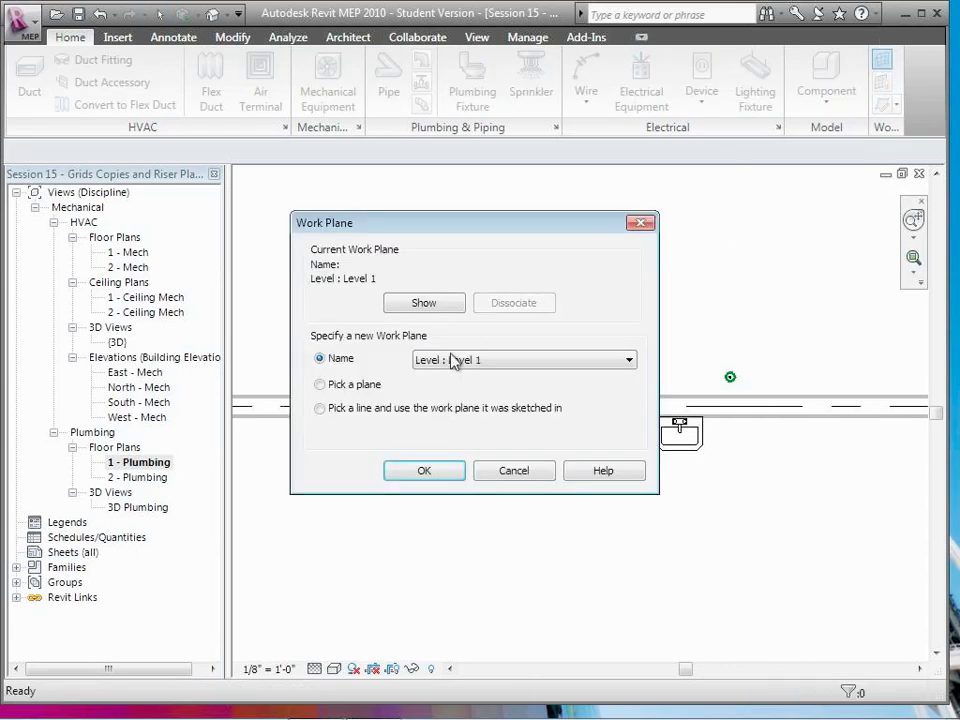
click(431, 474)
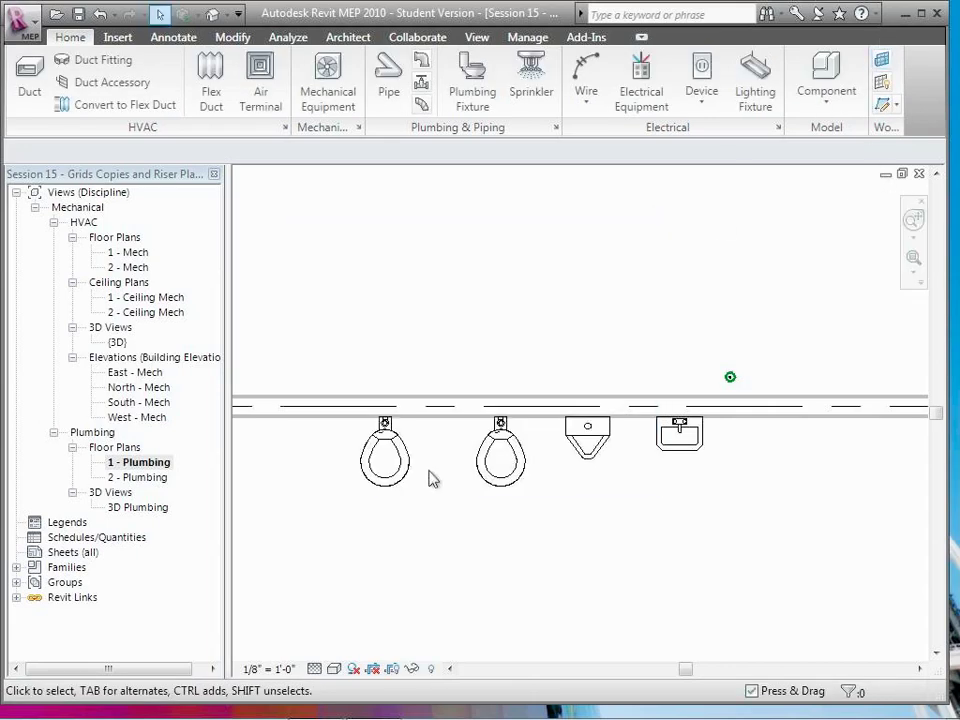
click(881, 84)
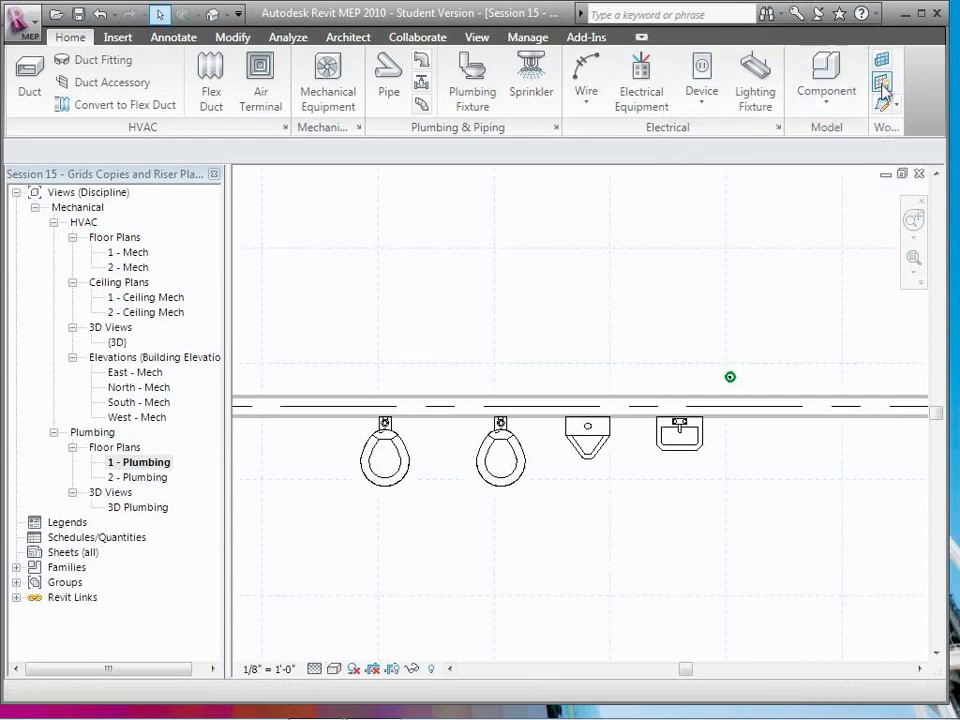
Step: Retry the 4" branch pipe from the riser past the farthest toilet at the -1'-0" offset with the work plane shown
click(389, 93)
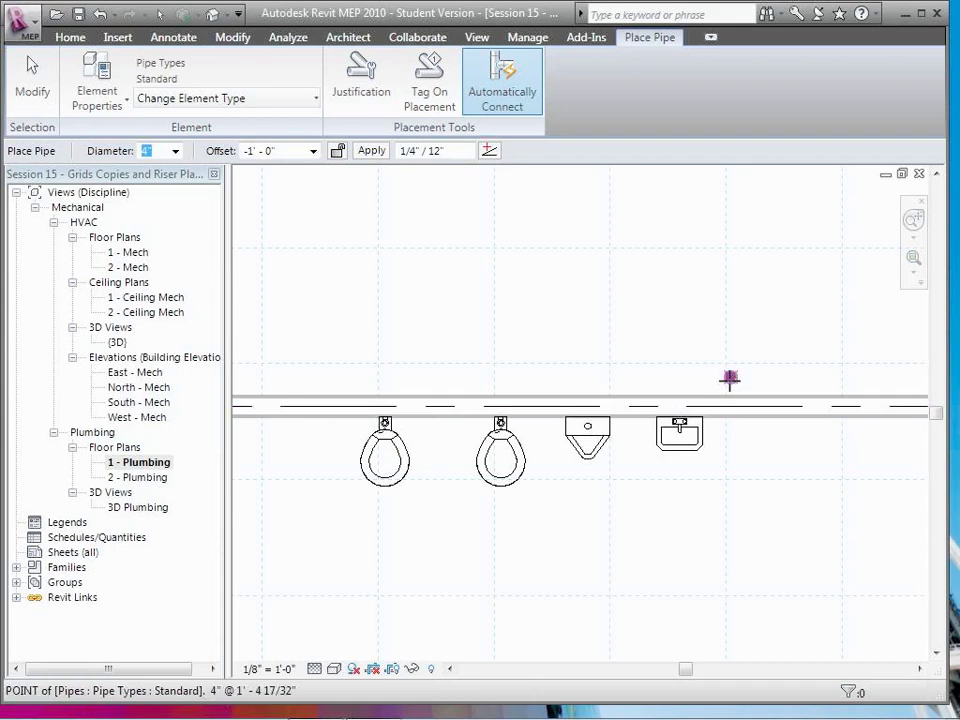
click(730, 377)
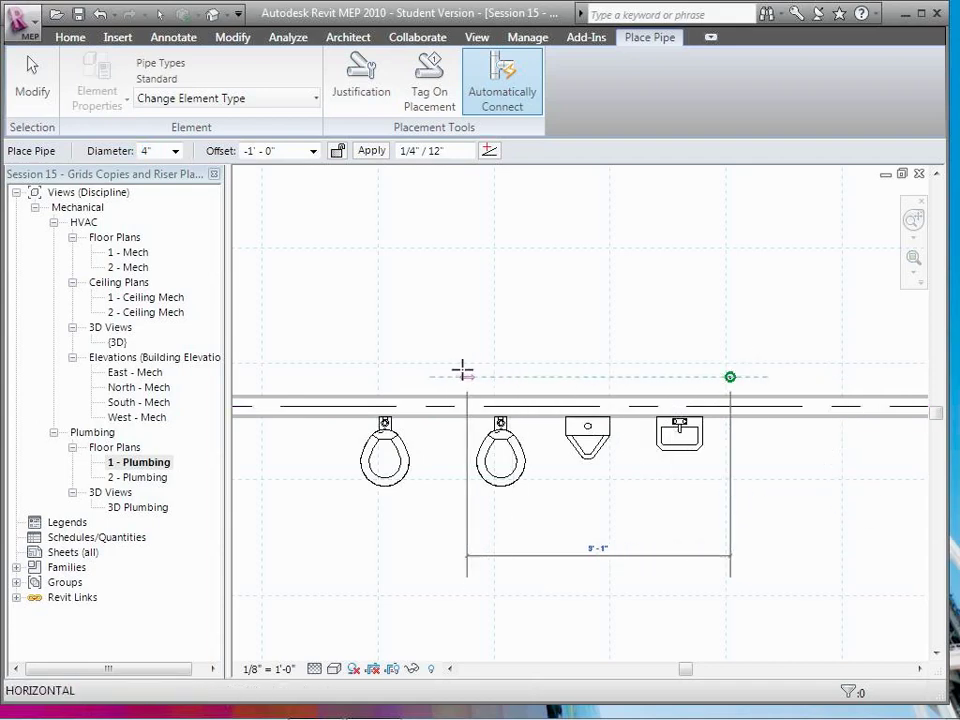
click(340, 383)
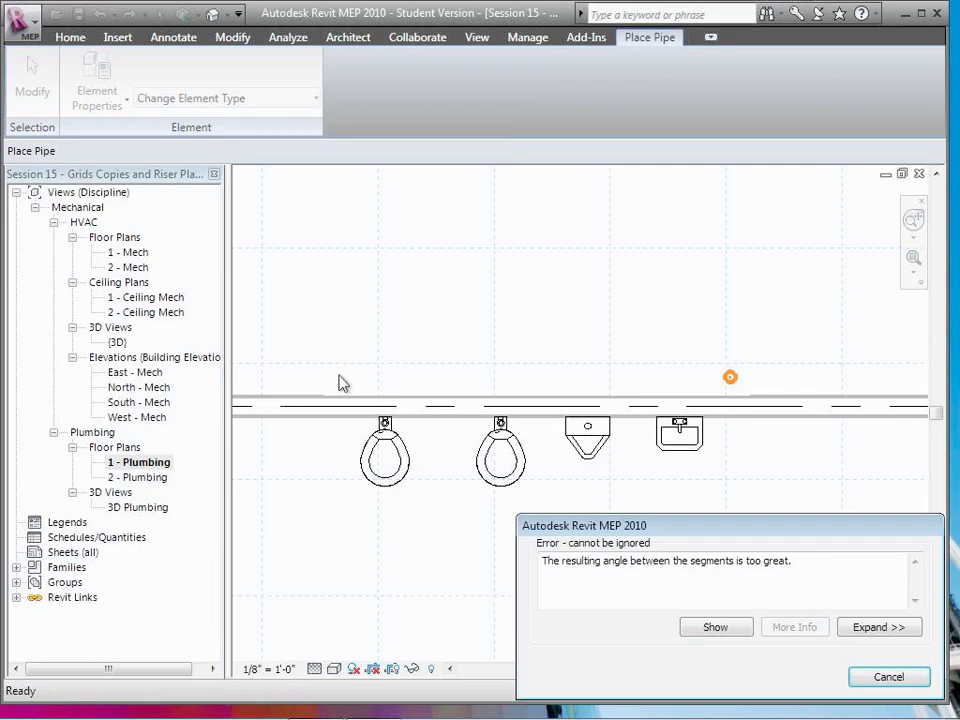
click(922, 679)
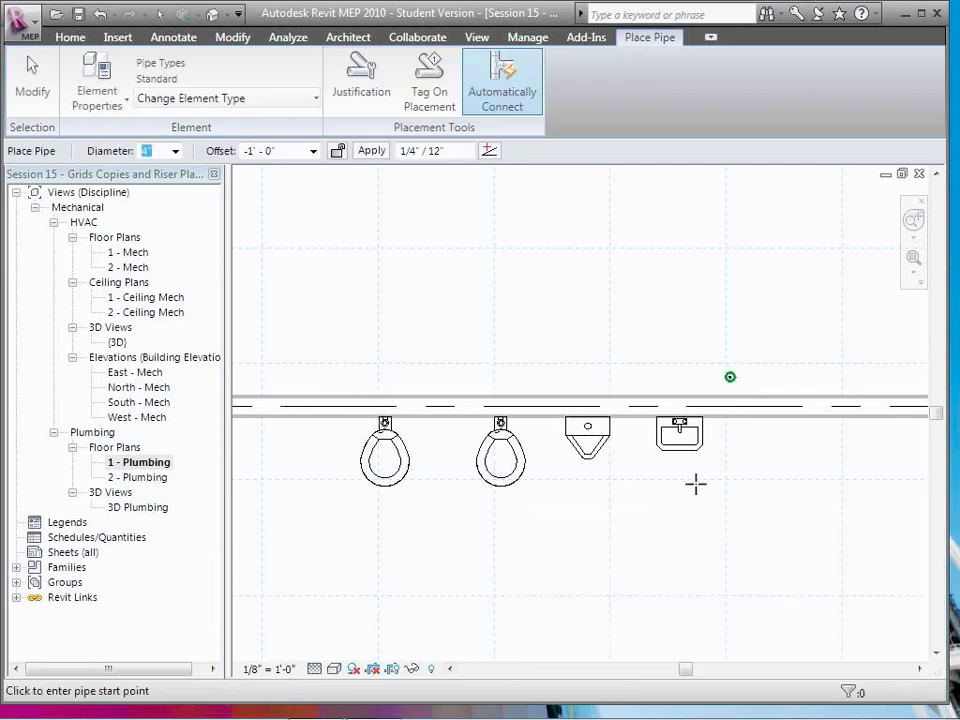
Step: Set the pipe offset to 1'-0" and try to draw the horizontal branch from the riser past the farthest toilet
click(303, 150)
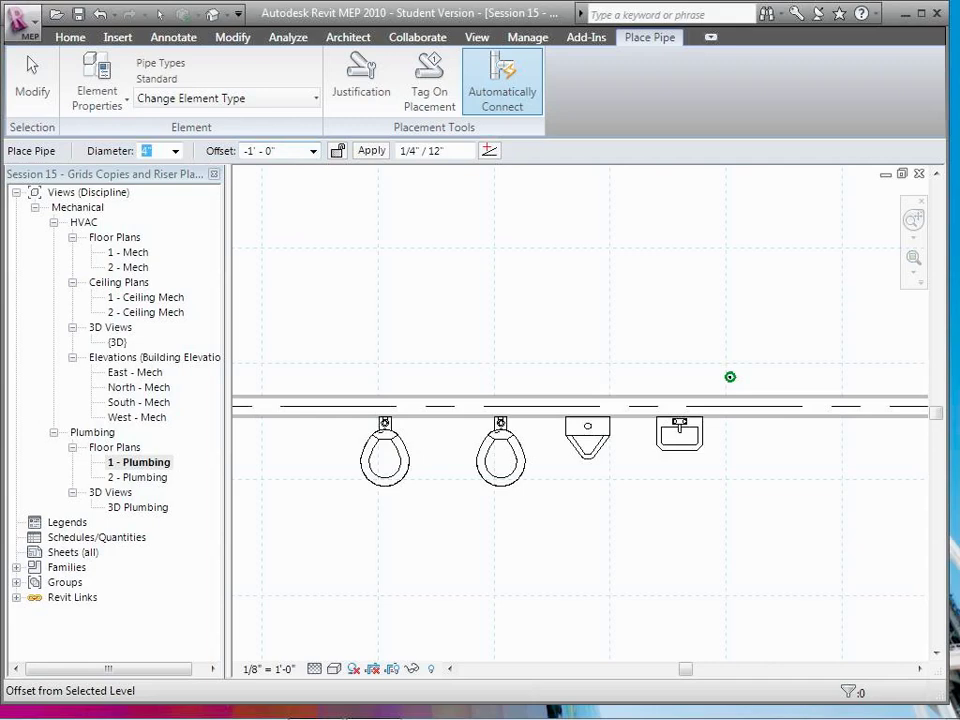
text(1)
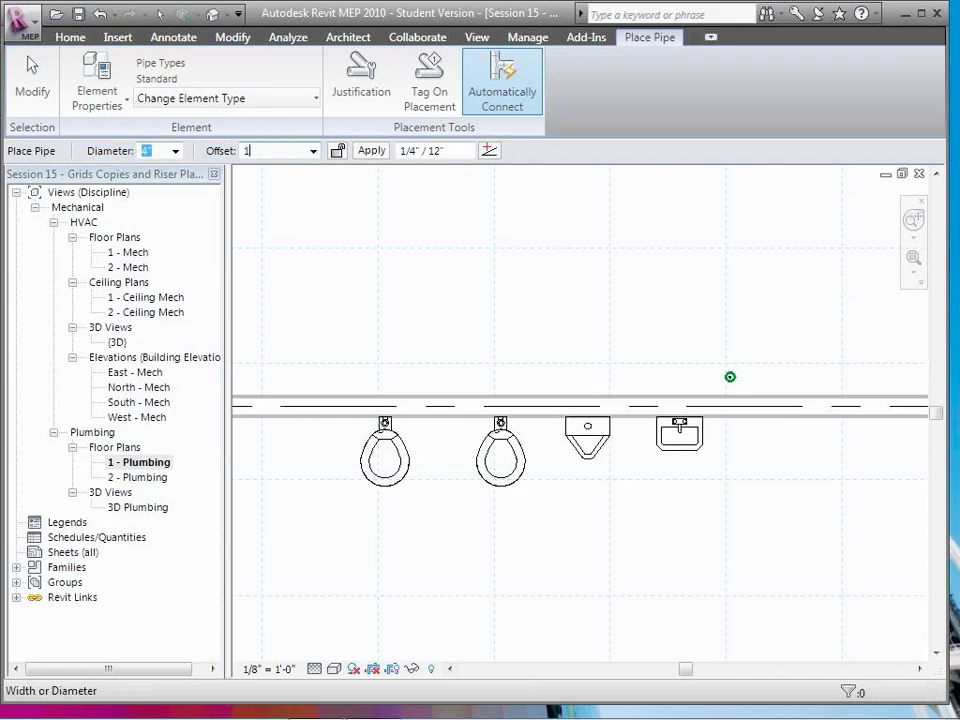
key(Return)
click(730, 376)
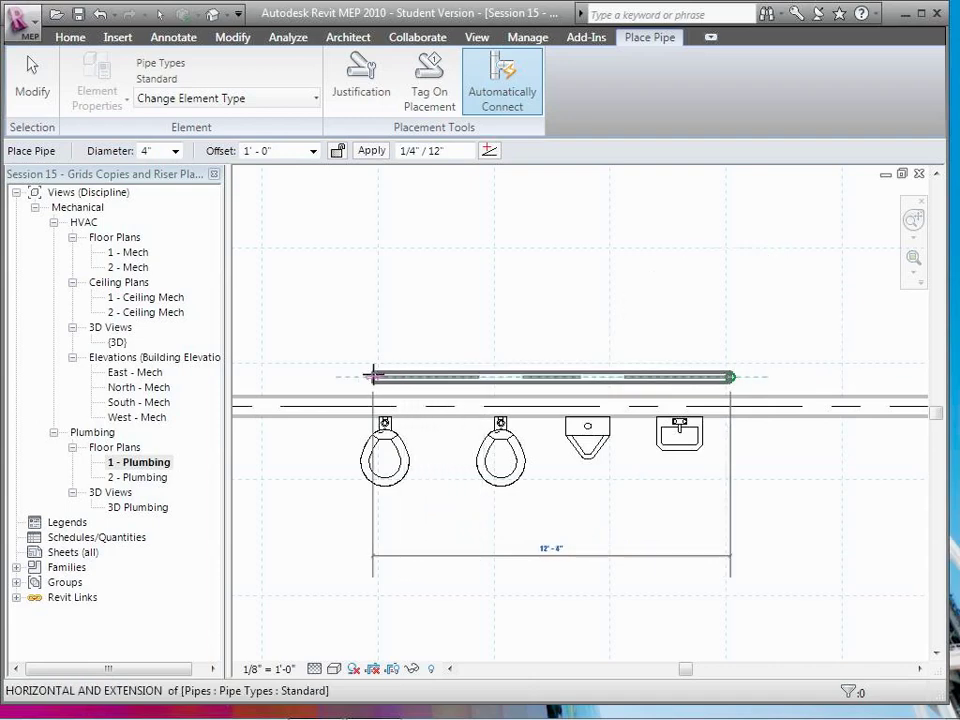
click(324, 376)
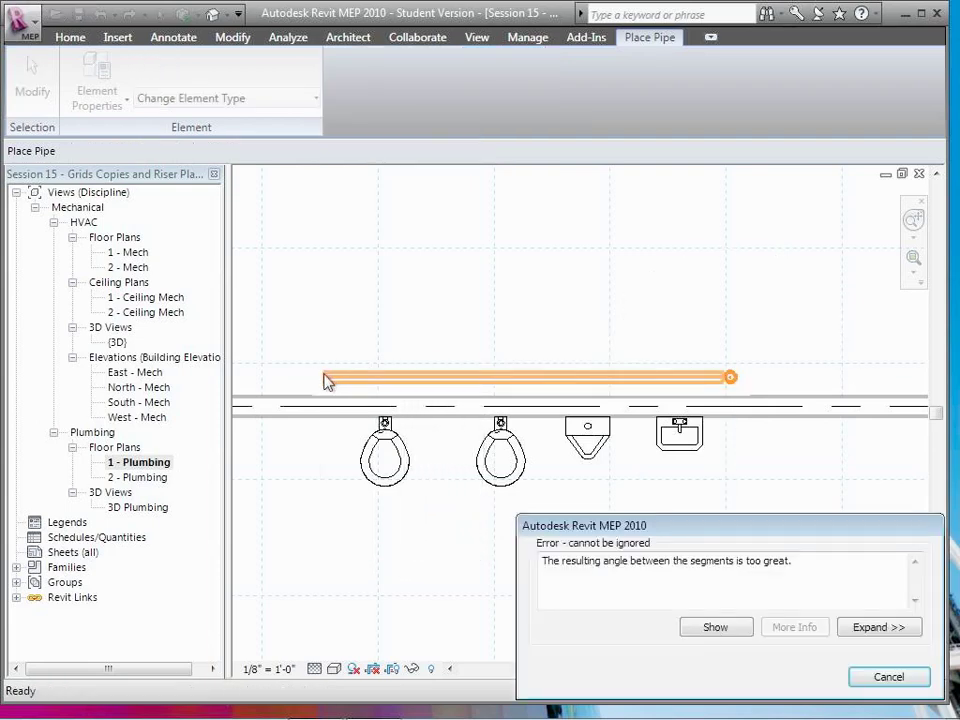
click(888, 677)
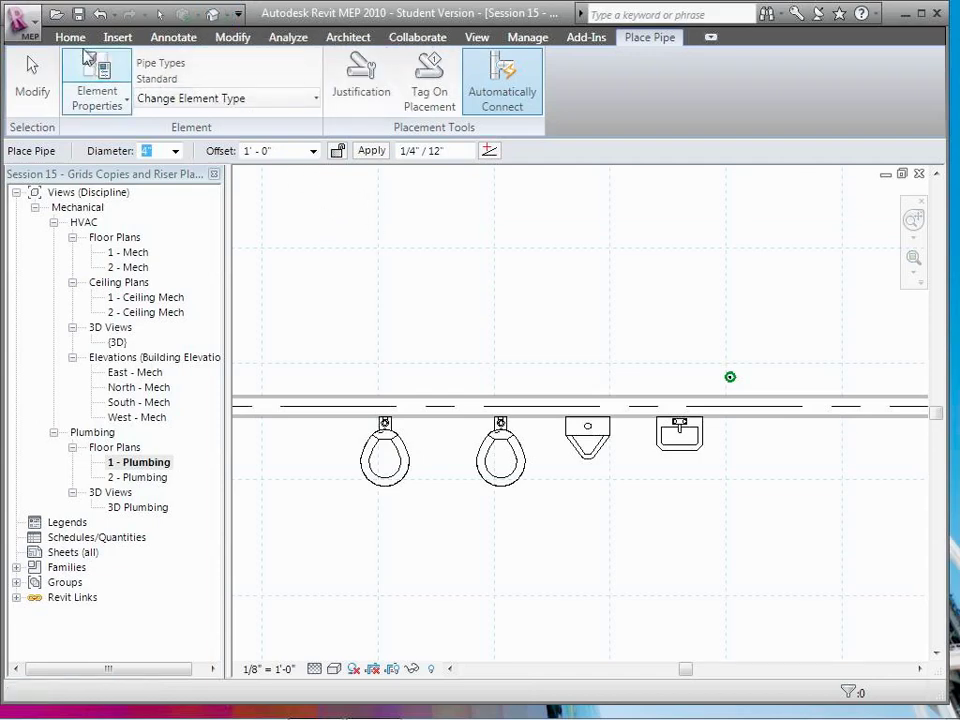
Step: Draw a horizontal 4" pipe sloped 1/4" / 12" from just past the farthest toilet toward the riser, ending near the sink
click(70, 40)
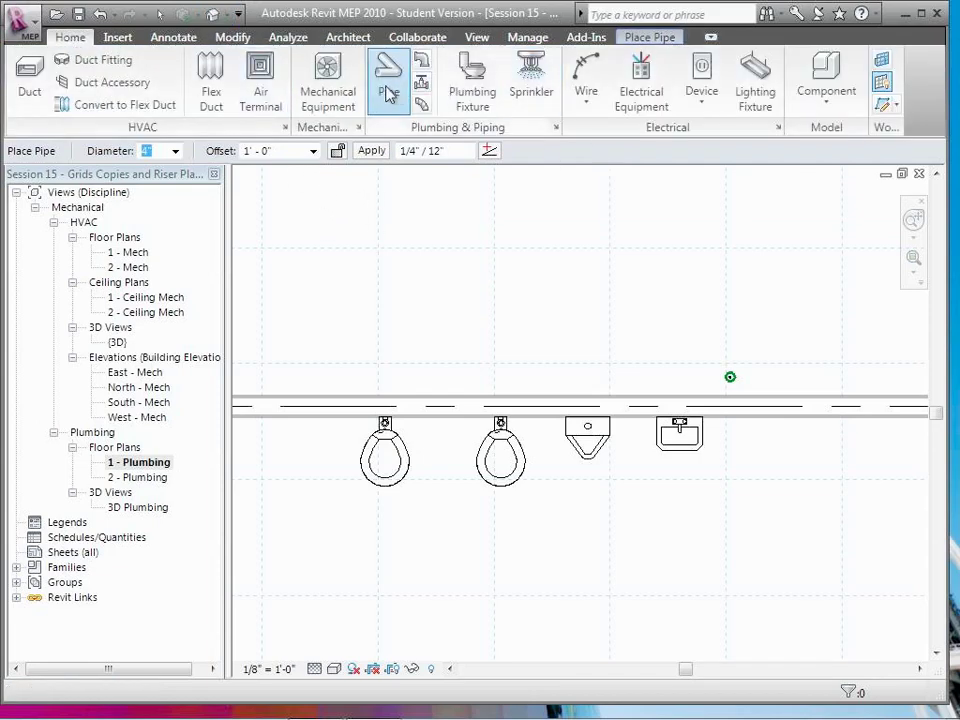
click(351, 369)
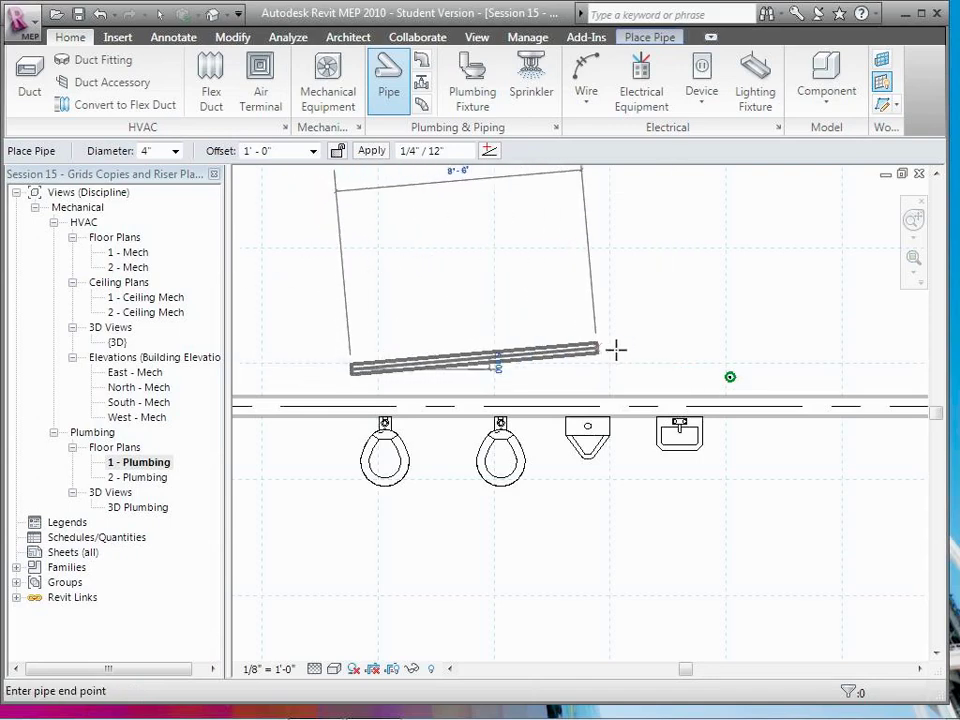
click(650, 370)
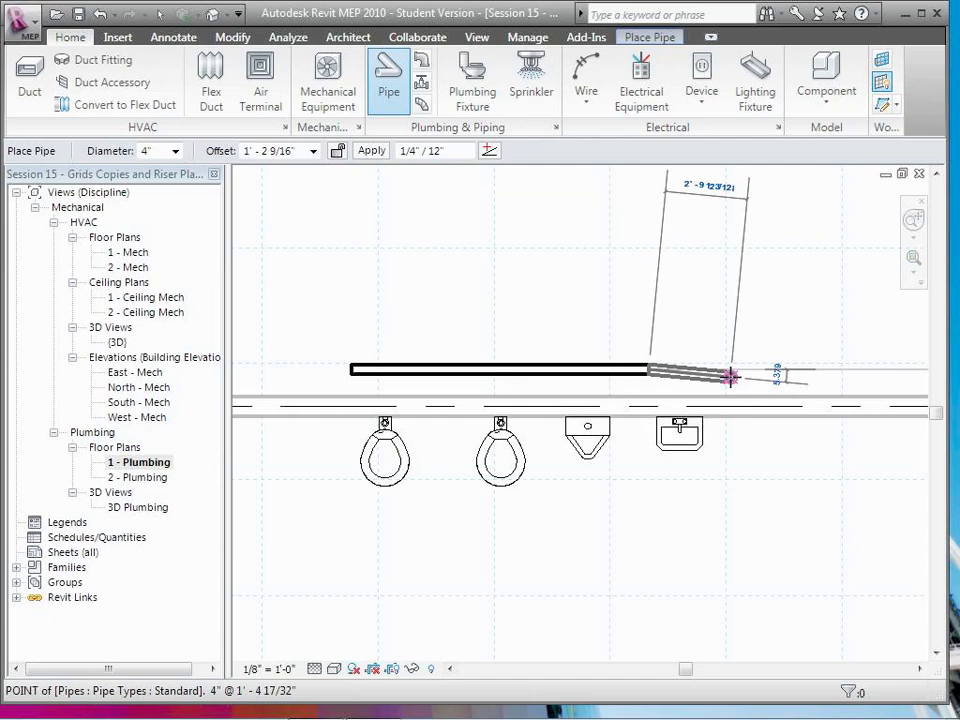
Step: Connect the sloped 4" pipe run to the vertical riser with a short angled segment and end pipe placement
click(730, 376)
key(Escape)
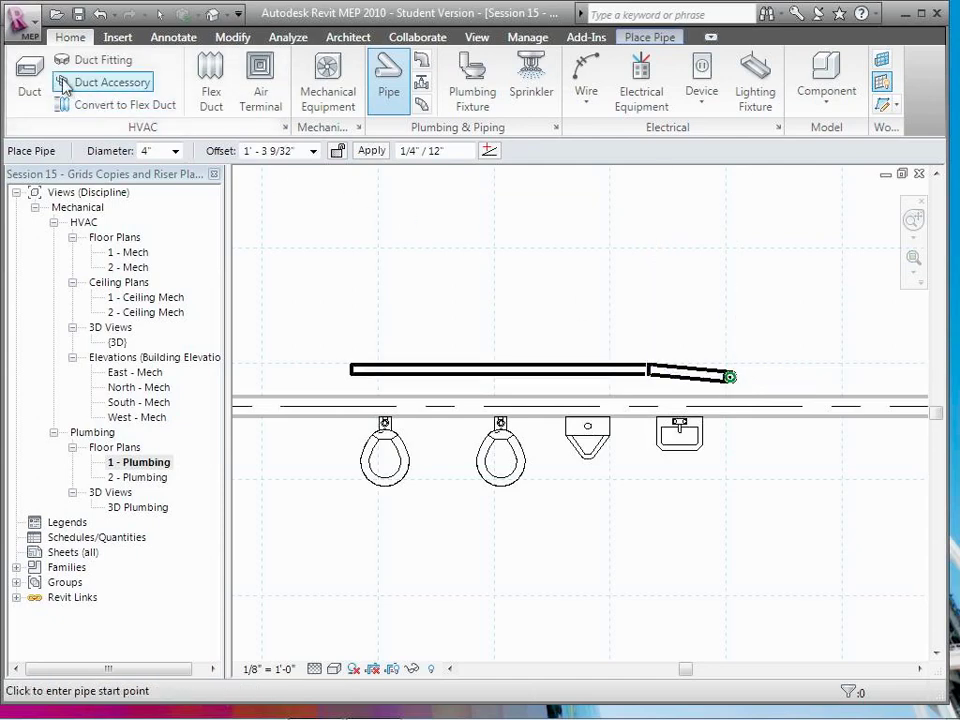
click(159, 14)
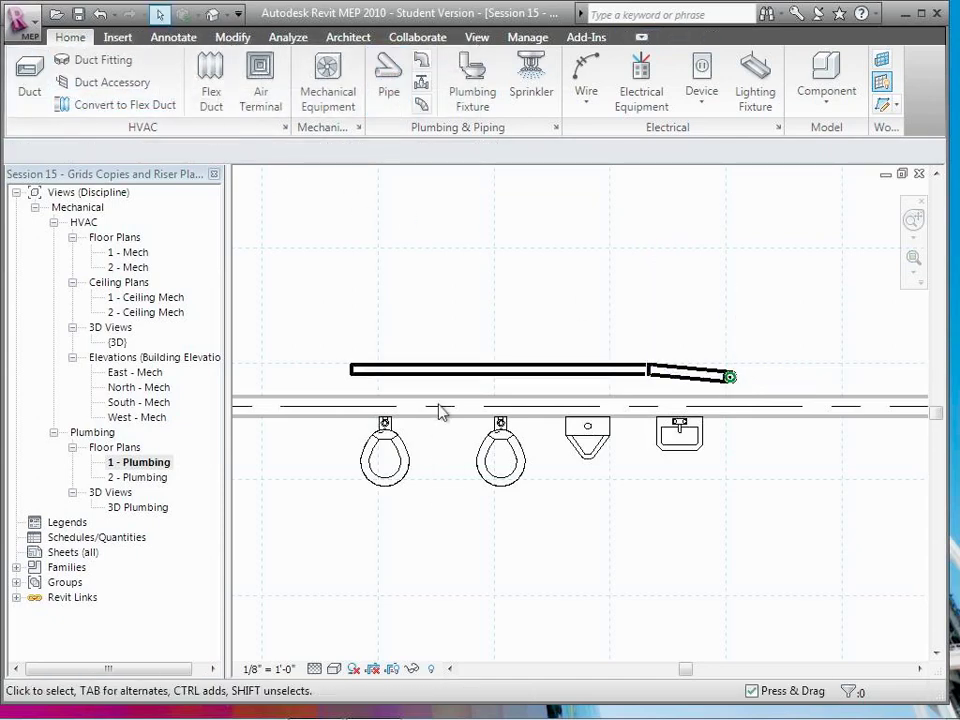
Step: Delete the horizontal pipe, the short angled pipe and the elbow between them
click(440, 372)
key(Delete)
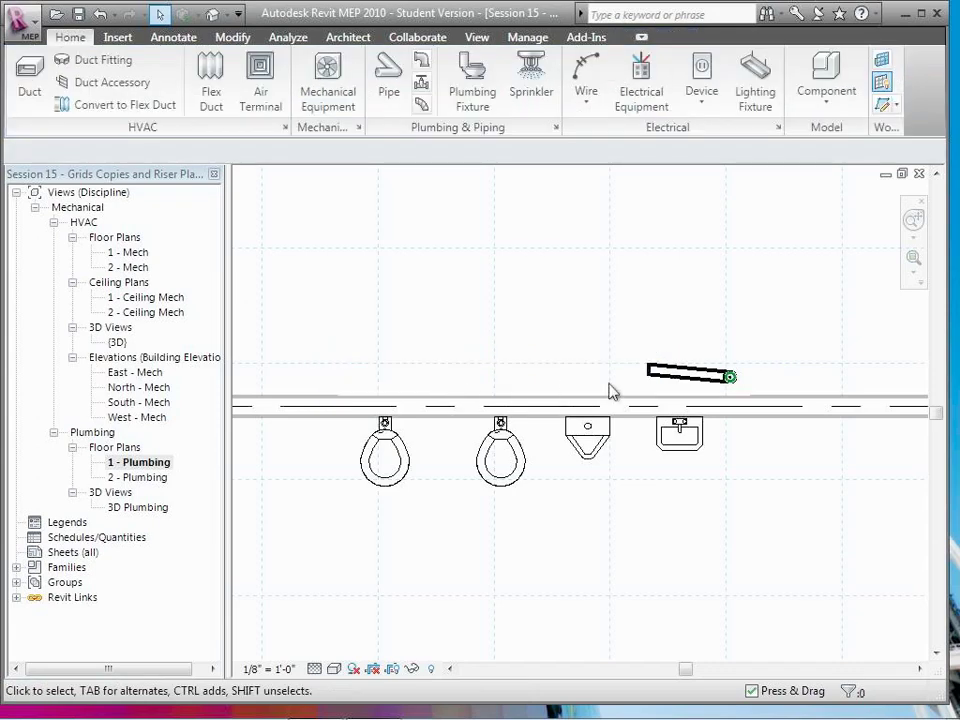
click(659, 376)
key(Delete)
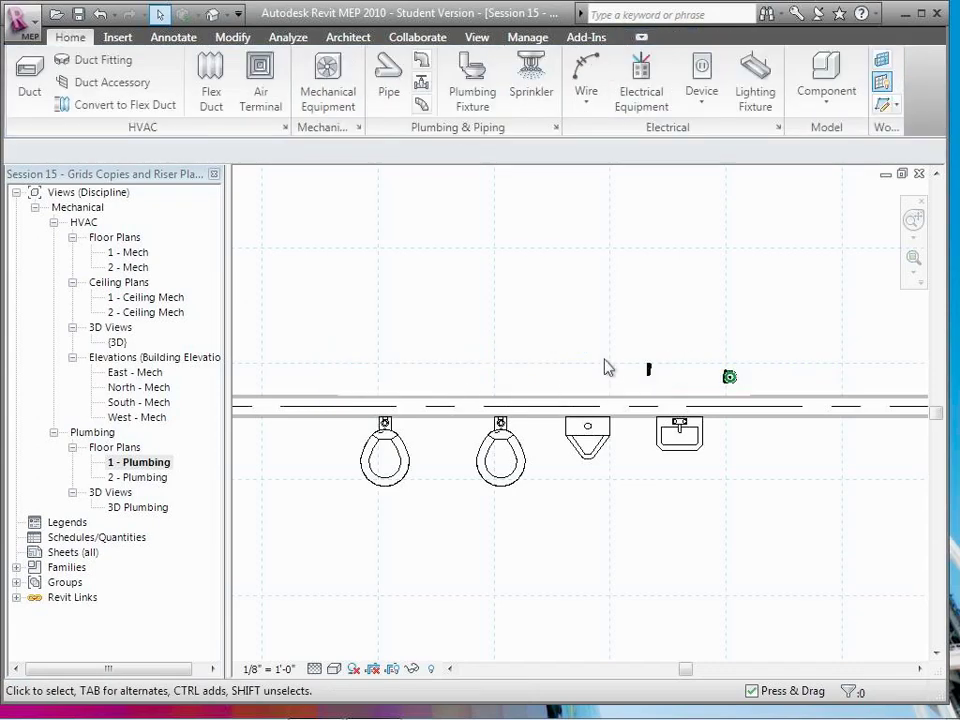
click(652, 378)
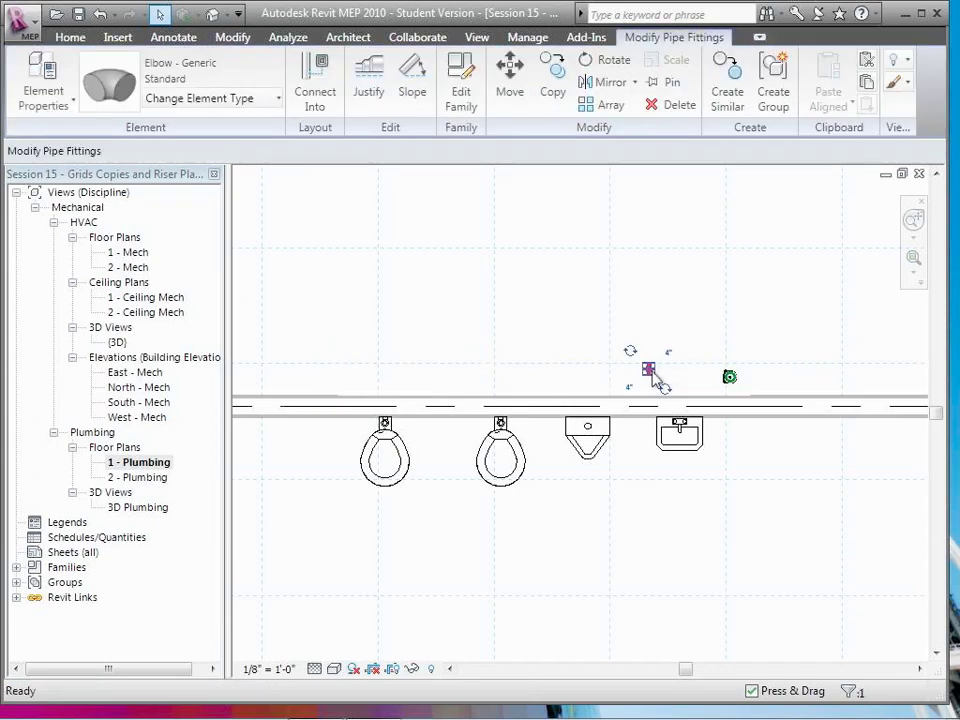
key(Delete)
Step: Undo the deletions and both pipe segments drawn behind the fixtures, leaving only the vertical riser
click(101, 15)
click(101, 15)
click(101, 15)
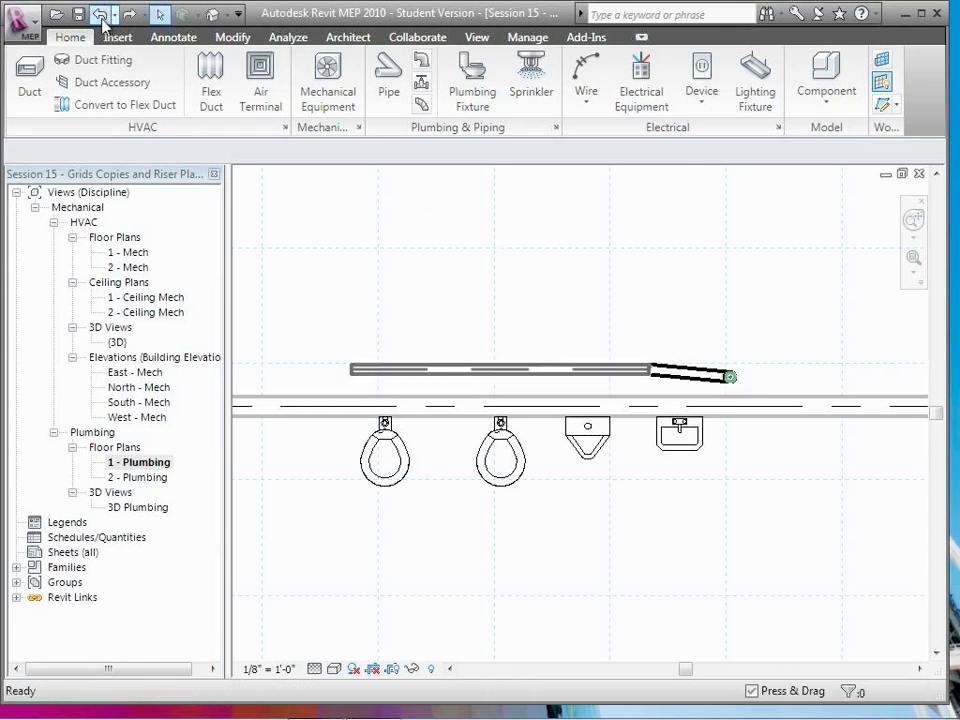
click(101, 15)
click(101, 15)
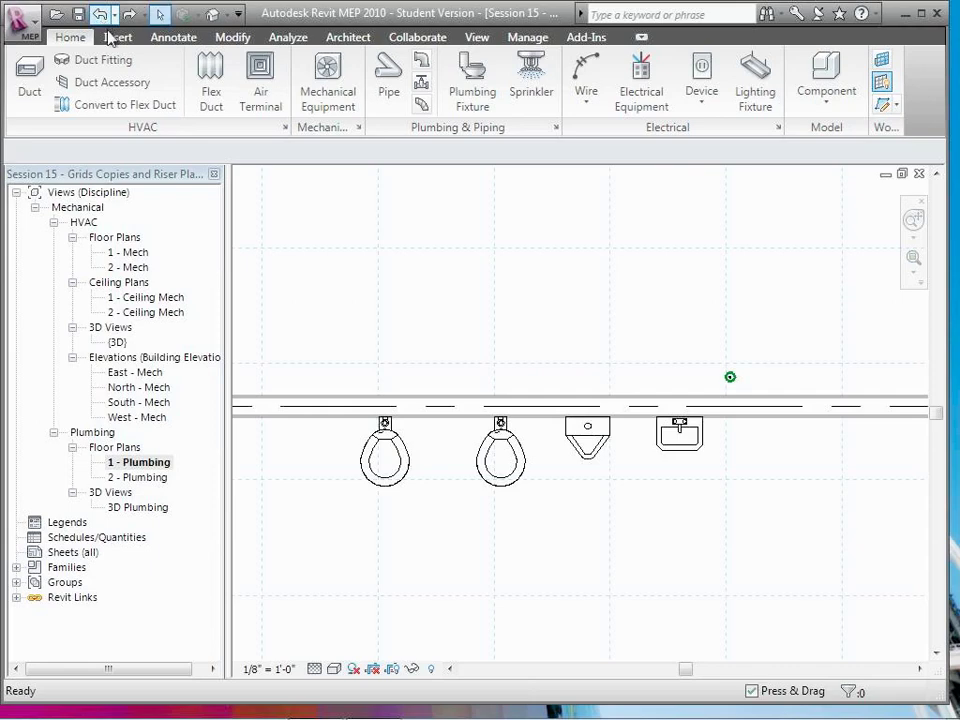
Step: Draw a 4" pipe about 12' 7" long behind the fixtures, aligned with and ending at the riser, at 1' 0" offset and 1/4" / 12" slope
click(388, 88)
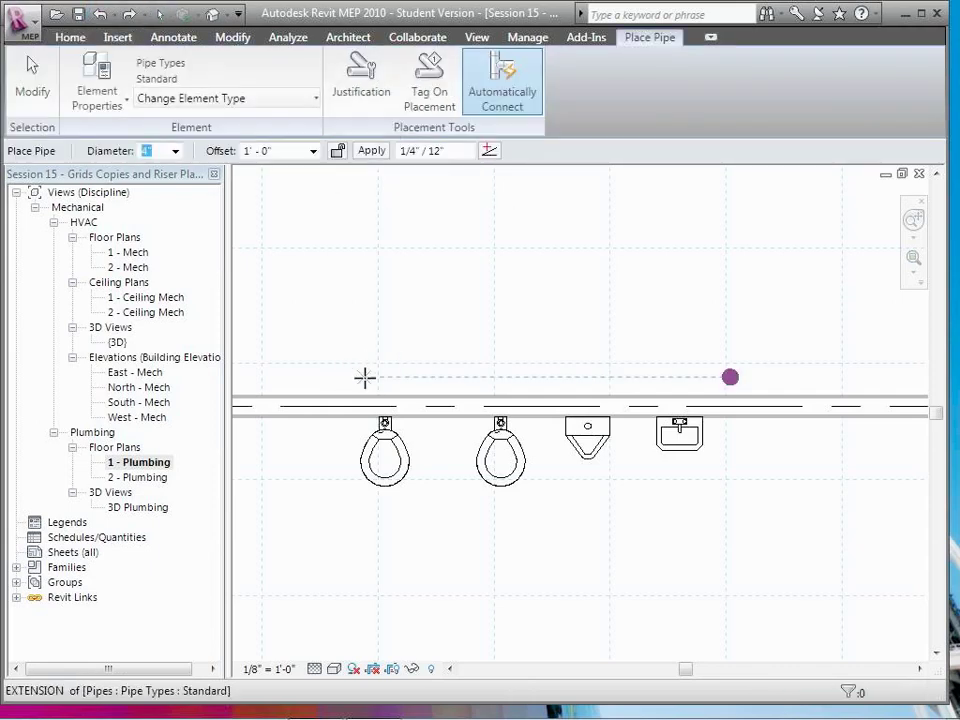
click(366, 380)
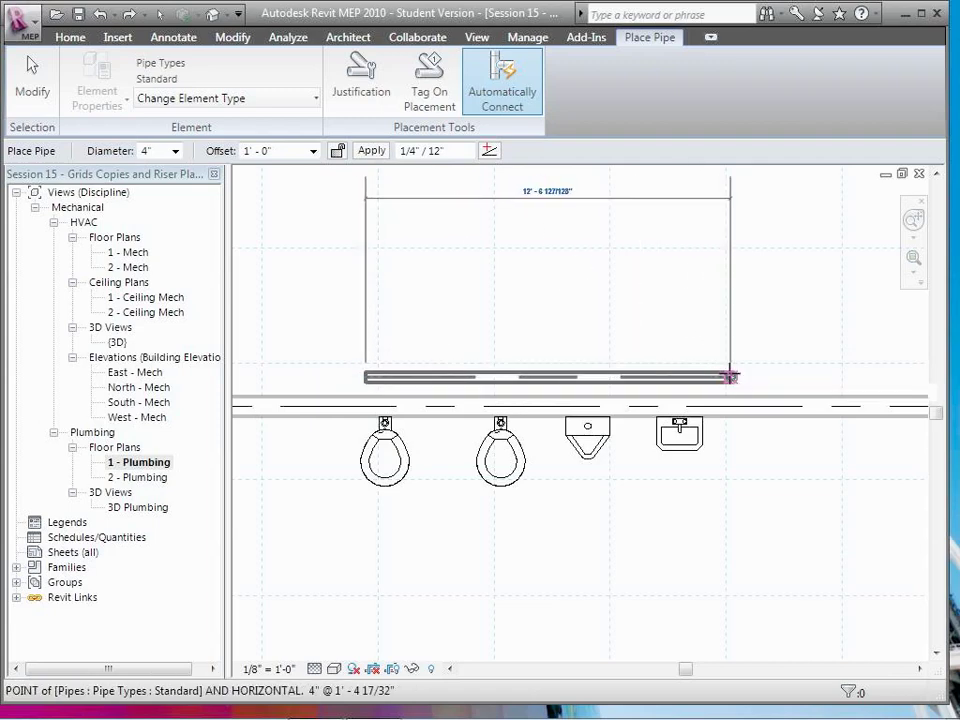
click(730, 376)
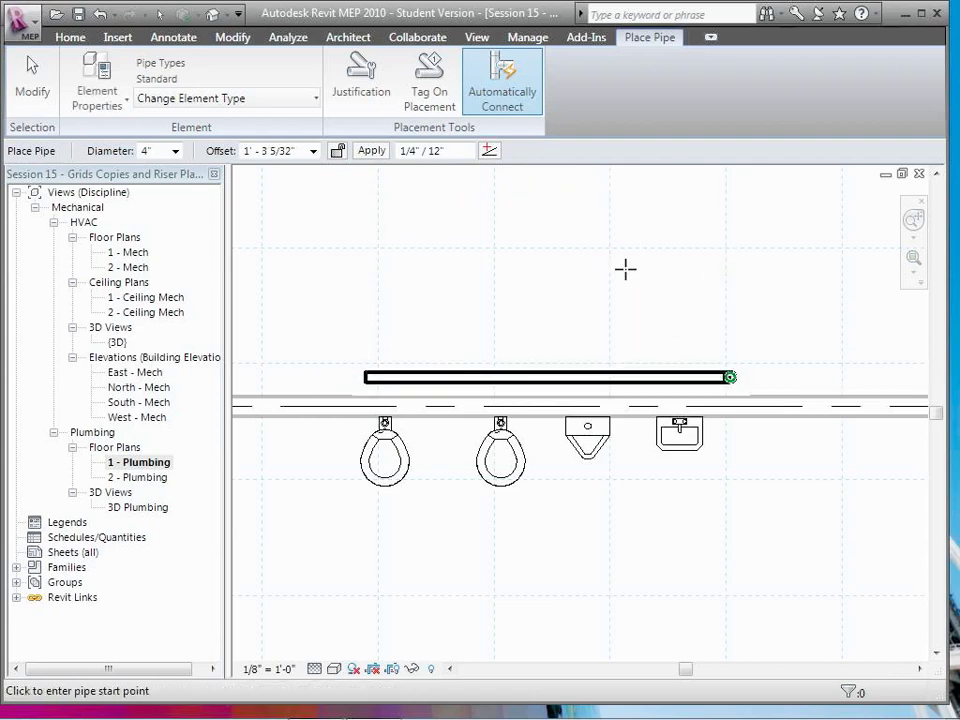
Step: Open the default 3D view and frame the riser's lower elbow from the back-right corner of the building
click(213, 16)
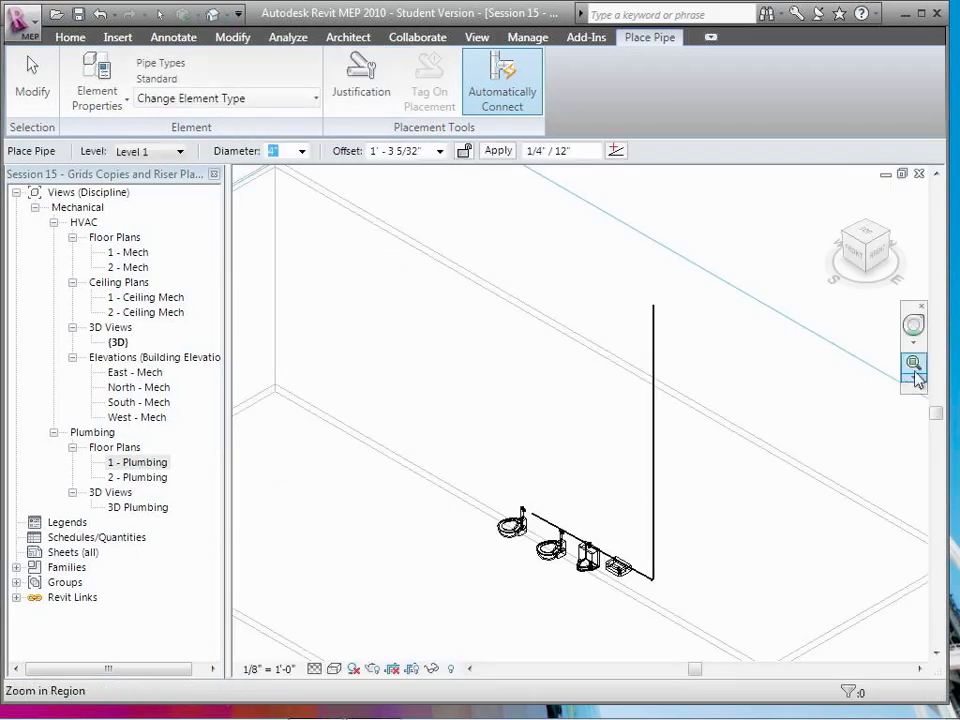
click(892, 233)
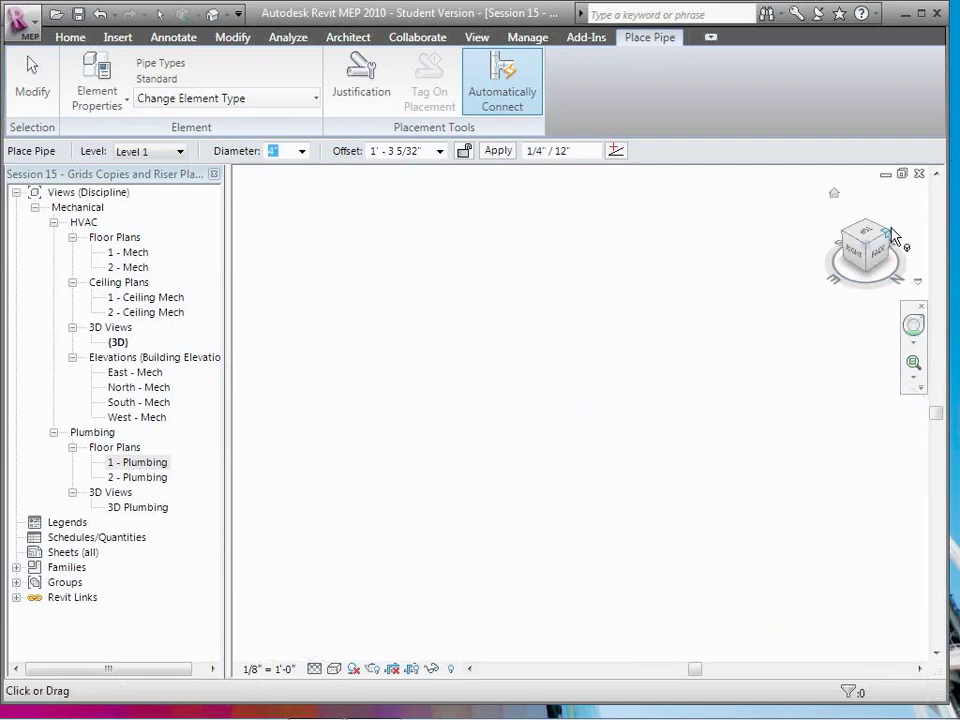
click(913, 363)
drag(681, 388, 728, 501)
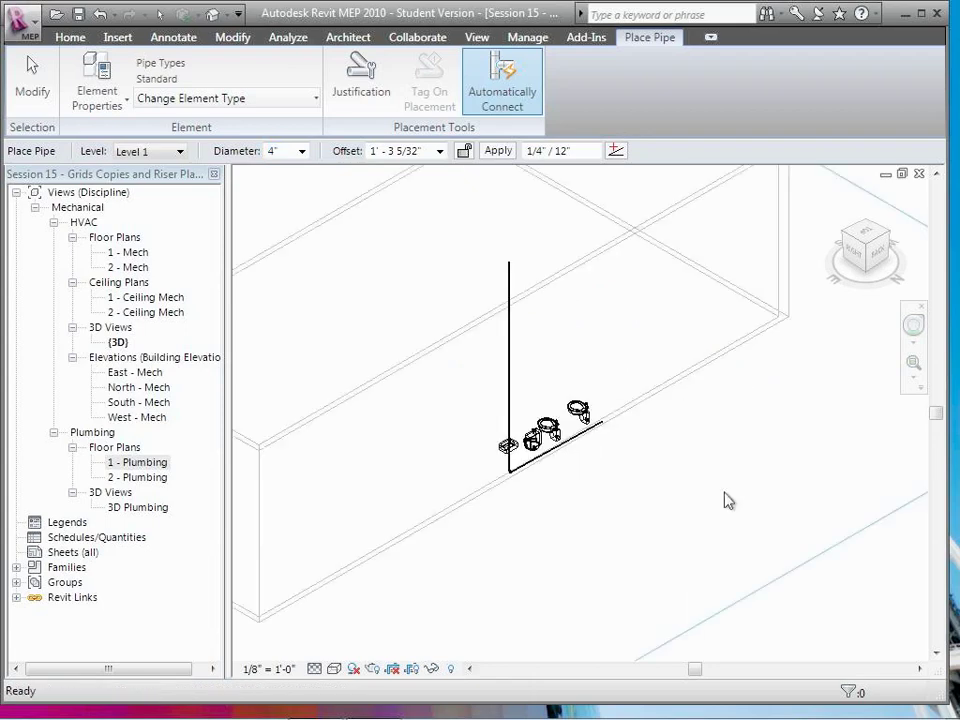
click(913, 363)
drag(495, 444, 530, 496)
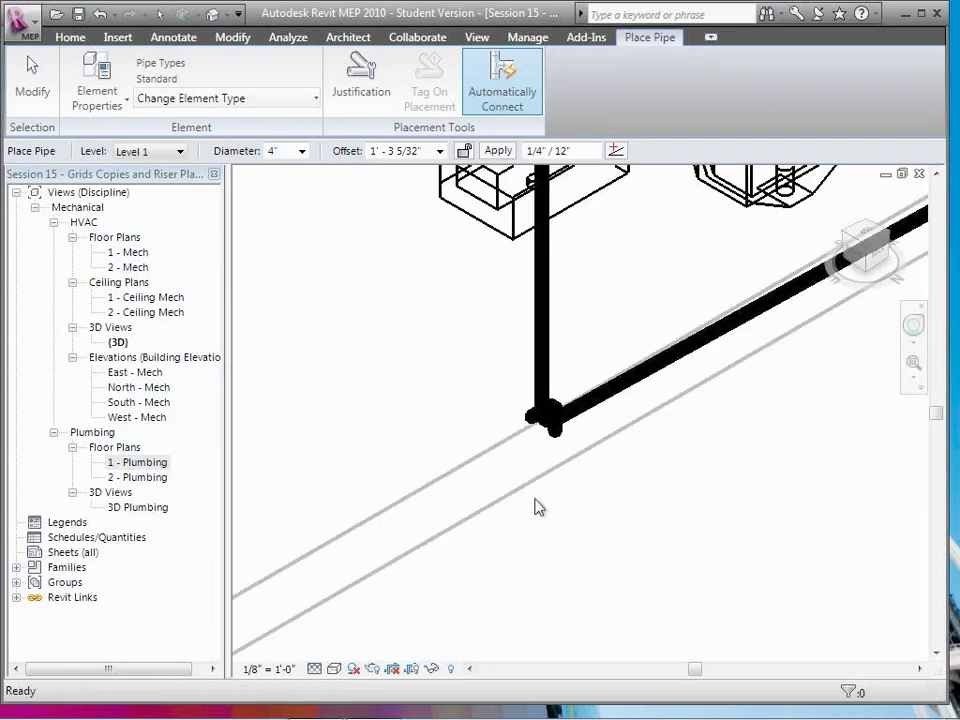
Step: Set the 3D view's detail level to Fine and its display style to Shading with Edges
click(316, 669)
click(333, 648)
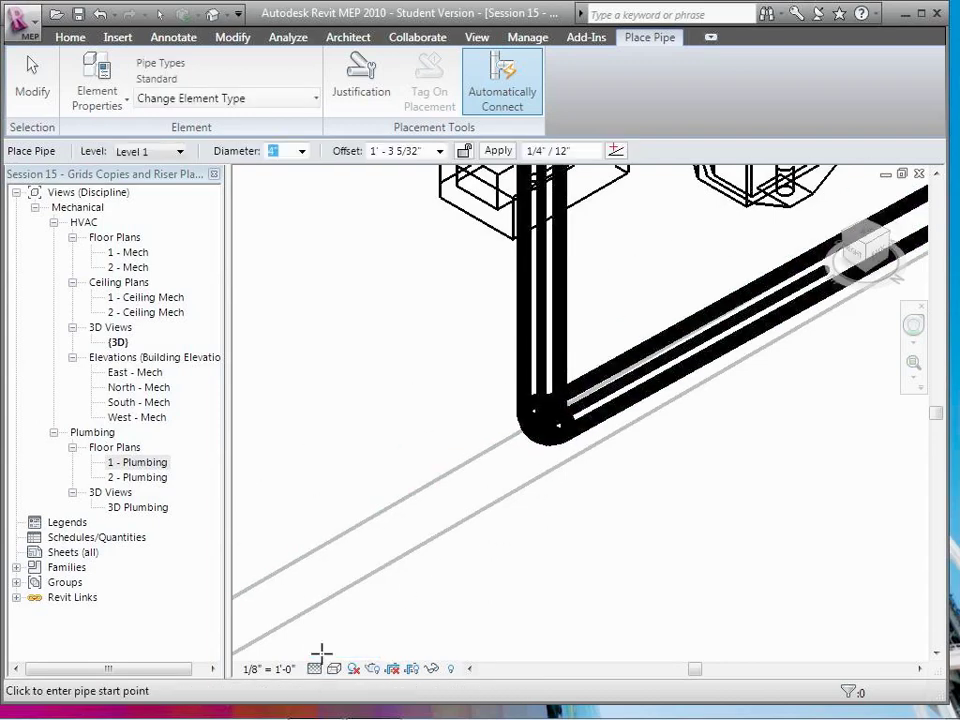
click(520, 598)
click(334, 669)
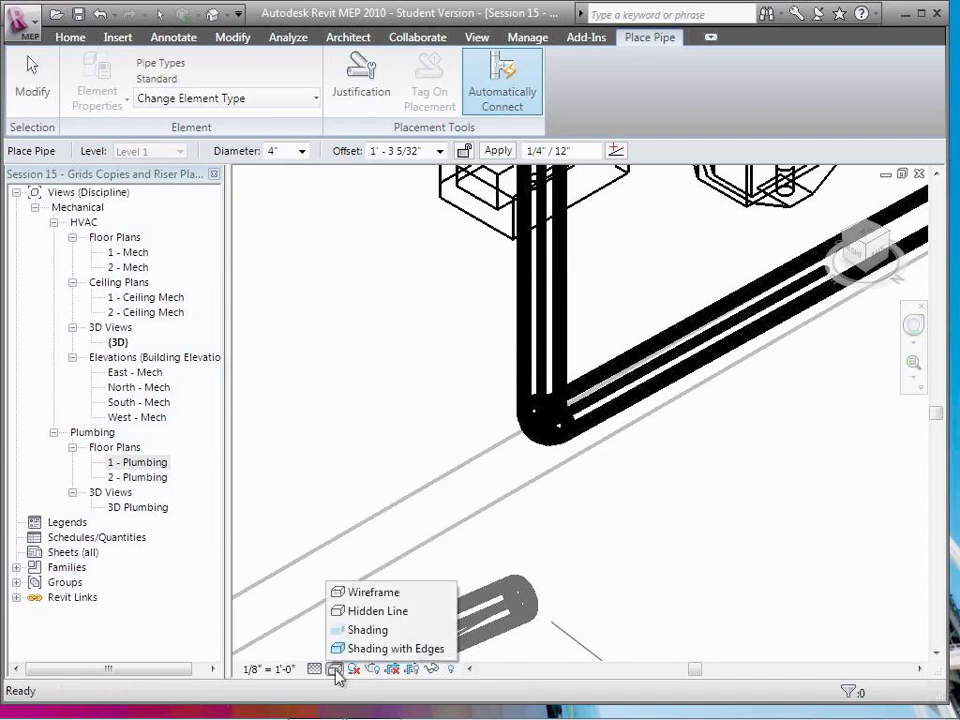
click(349, 633)
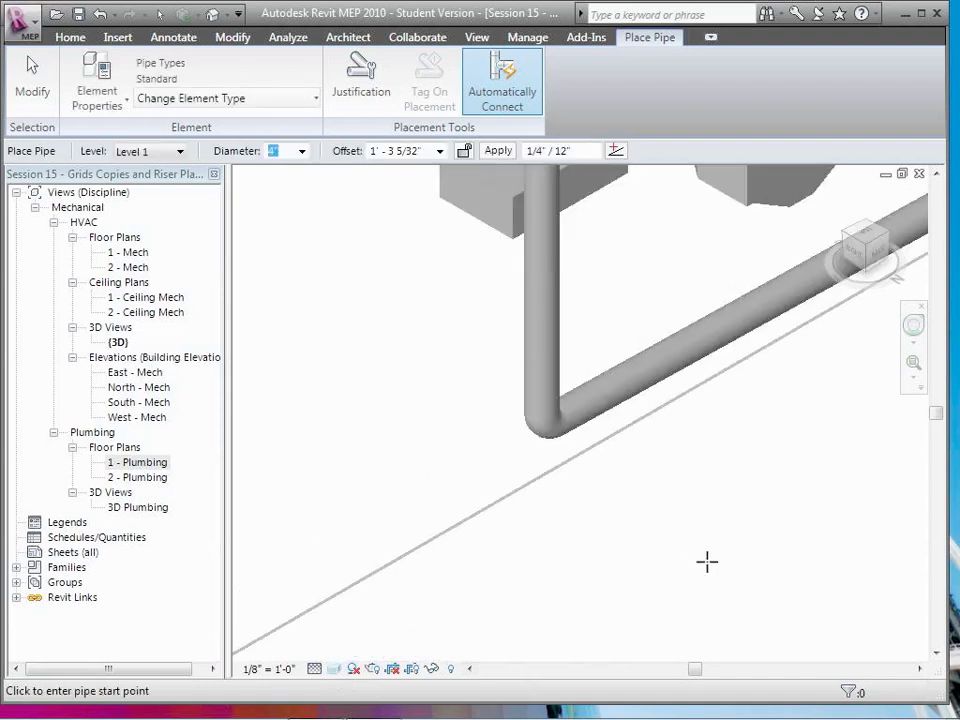
mouse_move(935, 413)
mouse_down()
mouse_move(935, 392)
mouse_move(933, 425)
mouse_up()
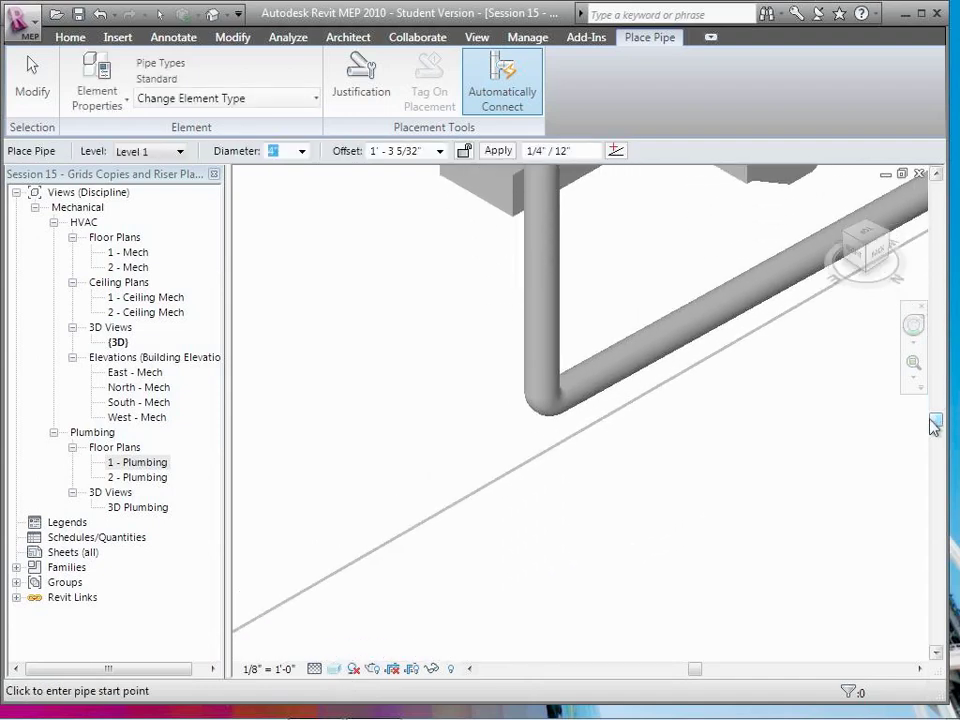
click(333, 676)
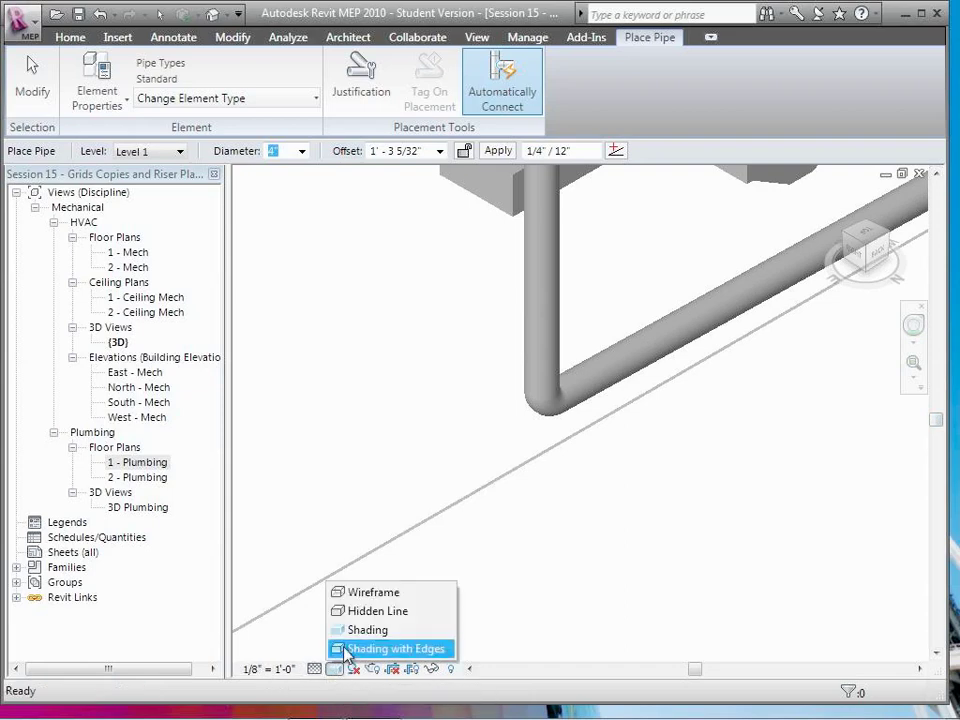
click(345, 645)
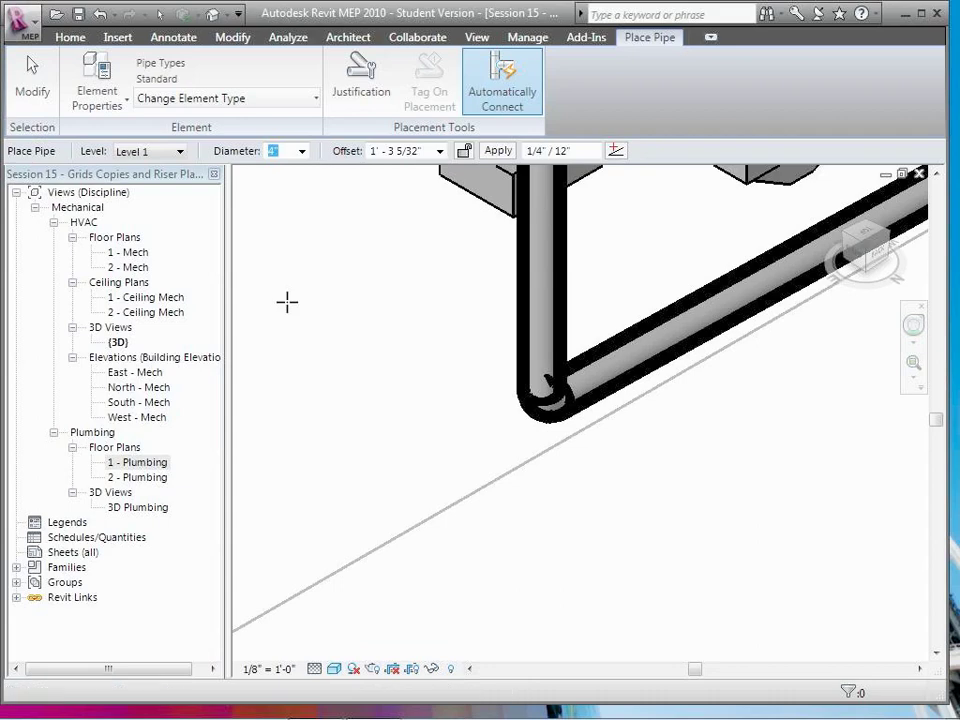
Step: Extend the vertical riser's lower end straight down past the elbow at the horizontal pipe
click(30, 80)
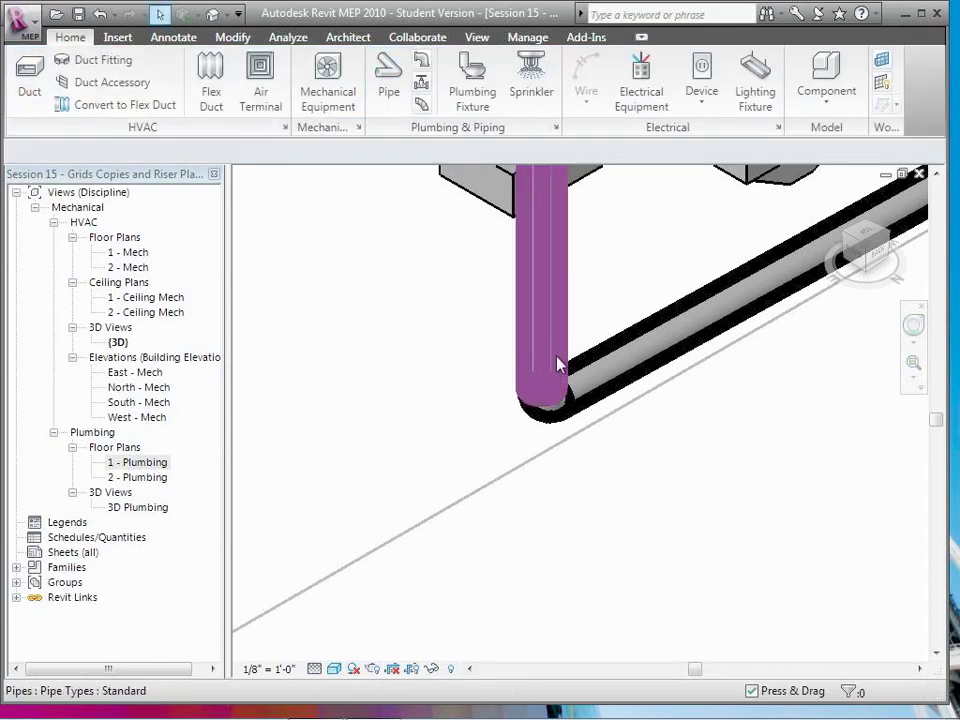
click(548, 392)
drag(543, 398, 540, 617)
click(468, 636)
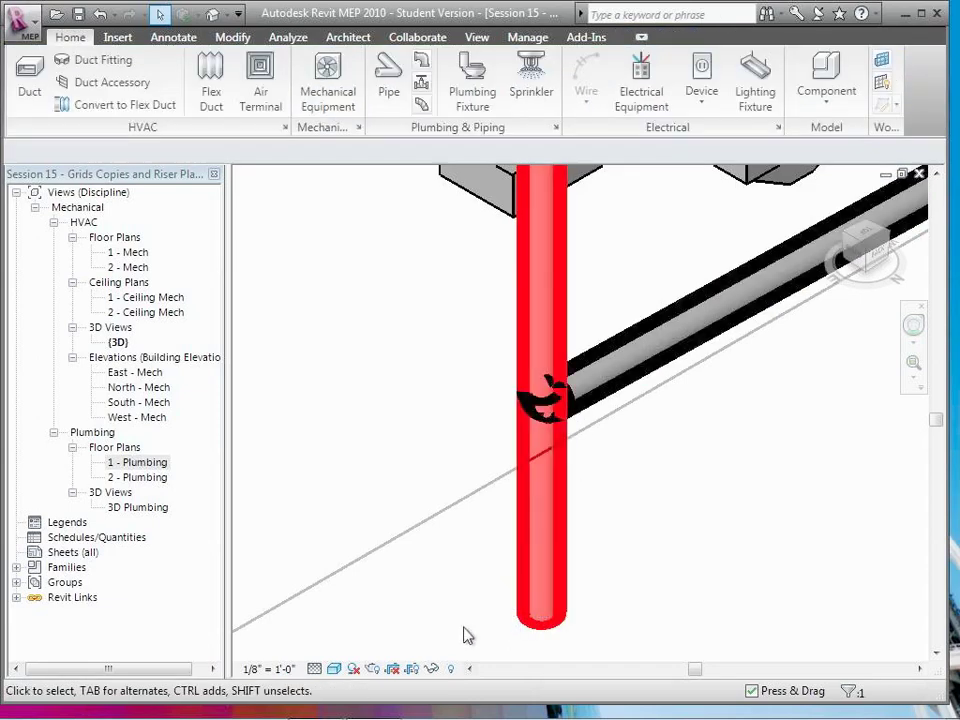
Step: Delete the leftover elbow and reconnect the horizontal pipe's end to the riser with a tee
click(566, 414)
key(Delete)
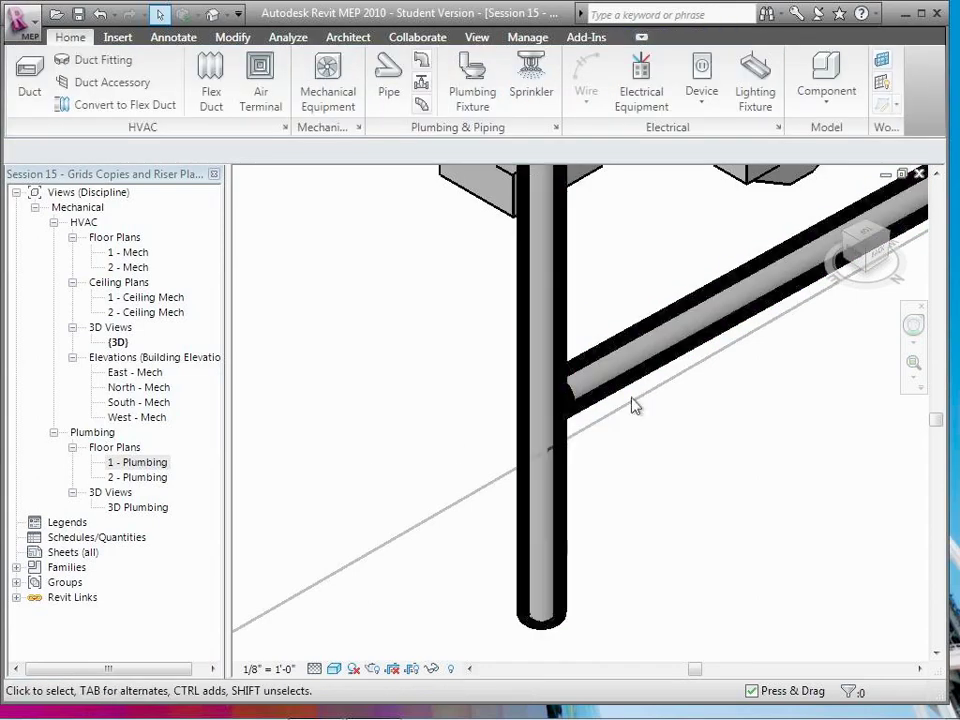
click(598, 392)
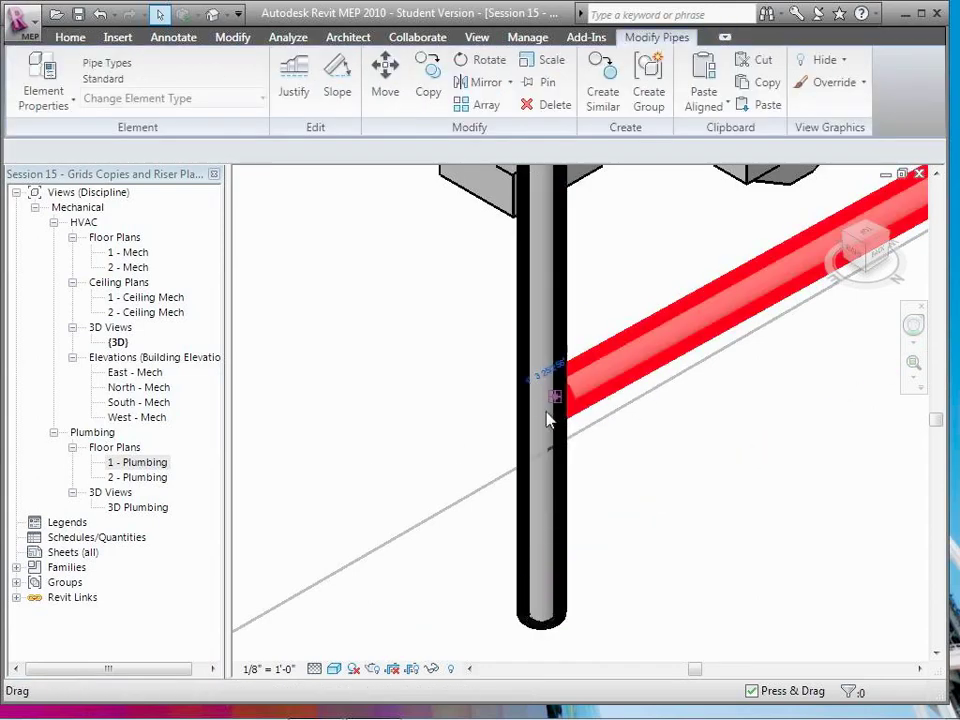
drag(557, 400, 576, 419)
click(664, 500)
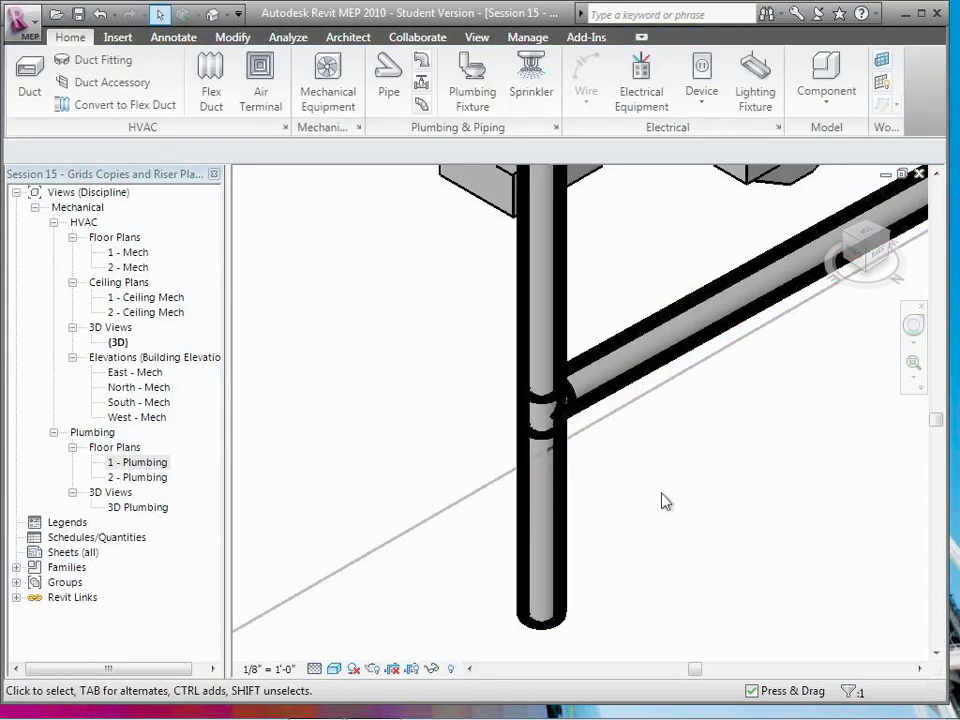
Step: Set the offset of the sloped horizontal pipe behind the fixtures to 0 in its instance properties
click(913, 327)
drag(776, 467, 745, 440)
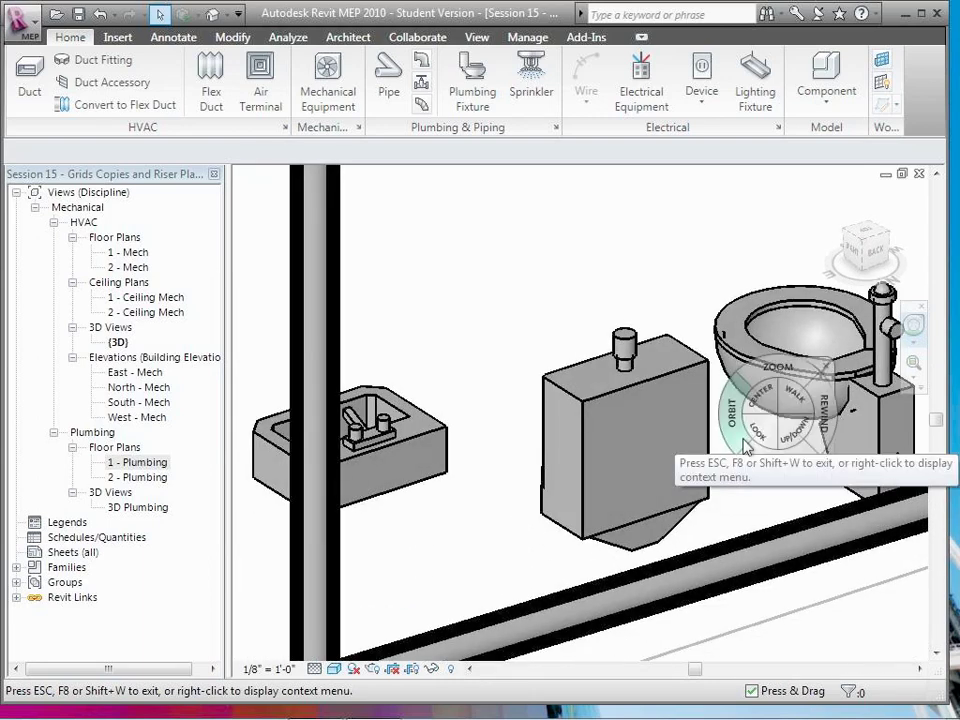
key(shift+w)
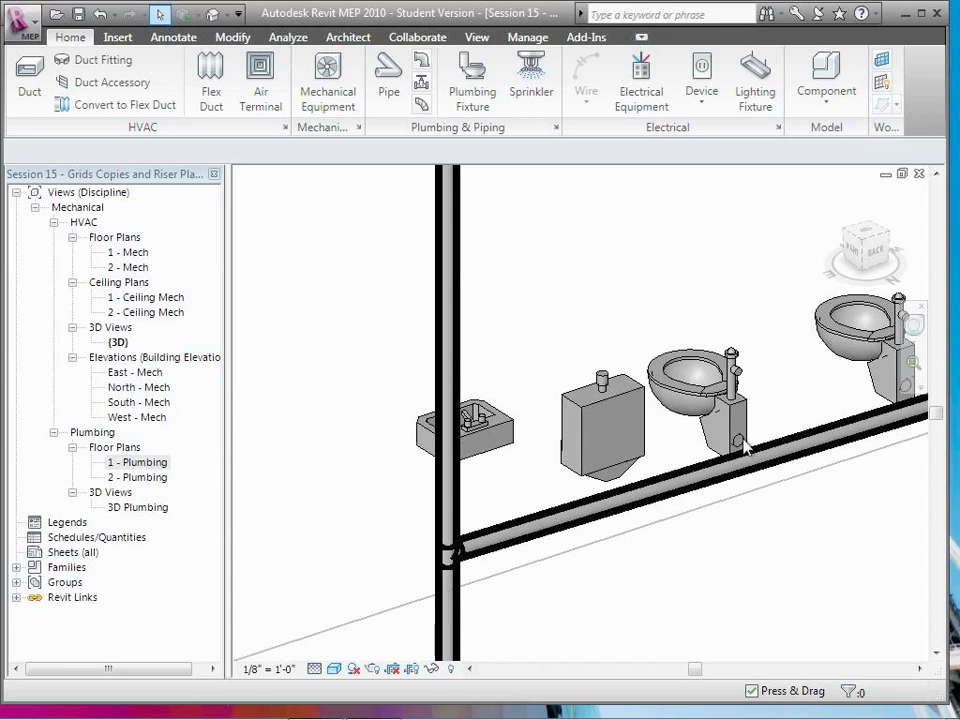
key(z)
key(o)
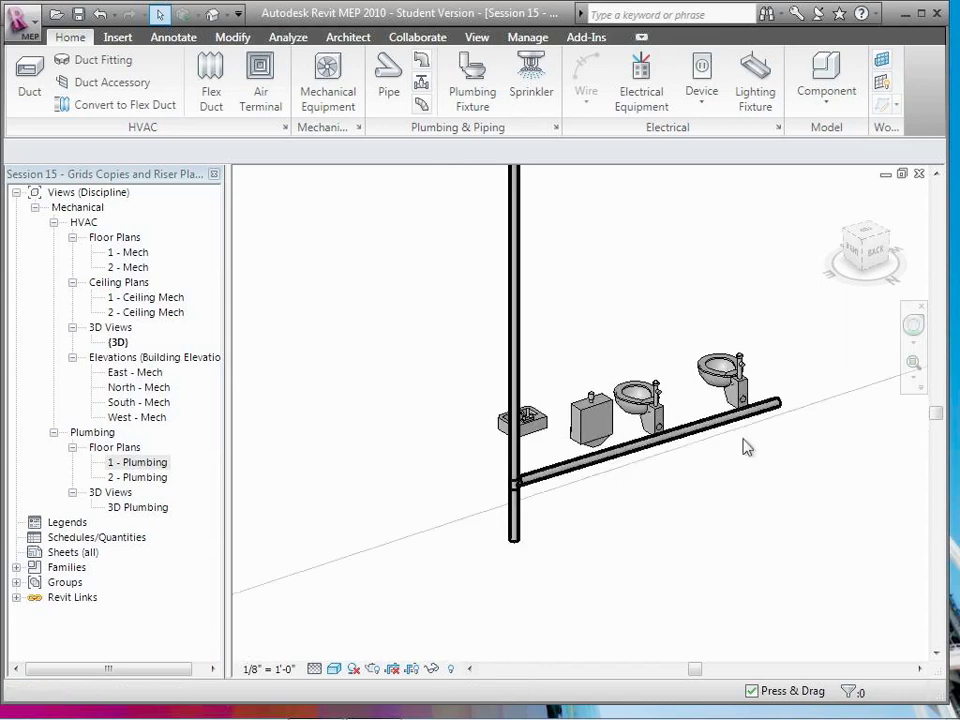
click(713, 427)
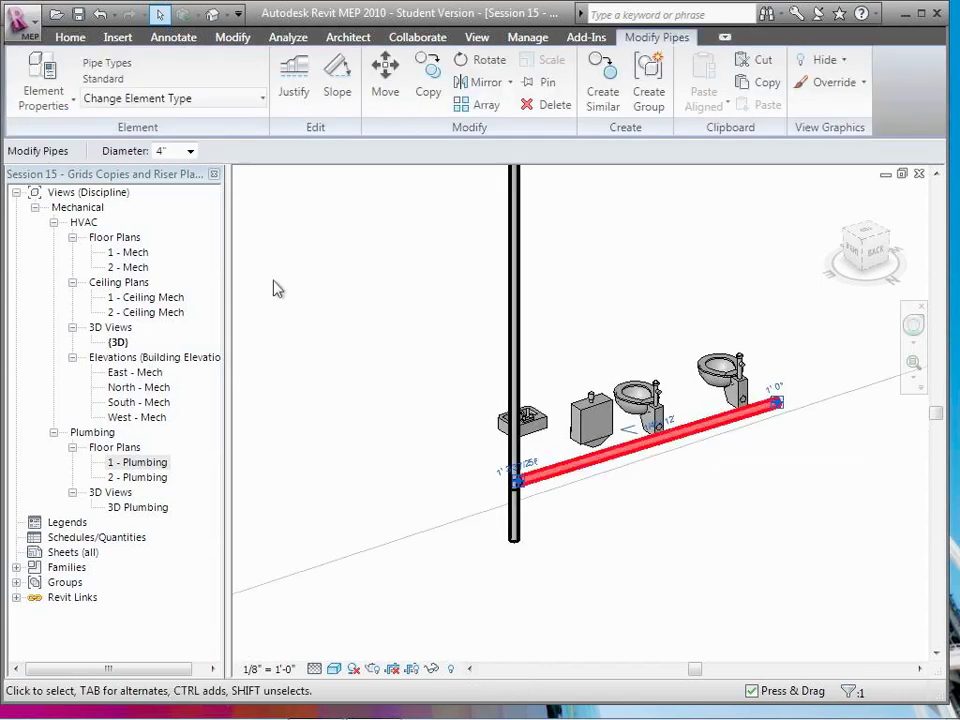
click(73, 100)
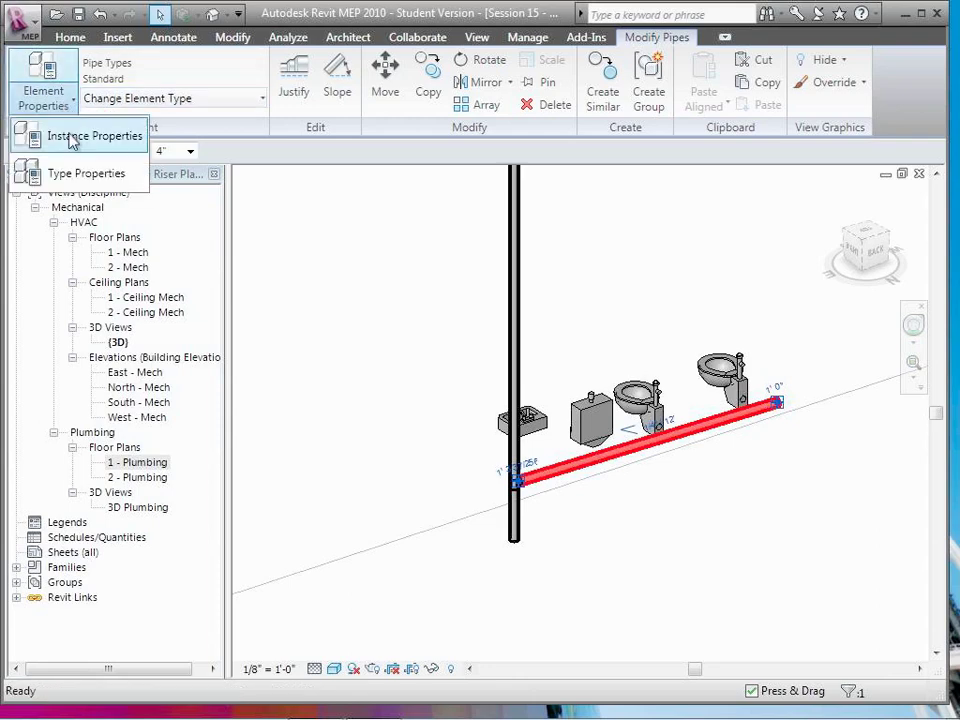
click(74, 137)
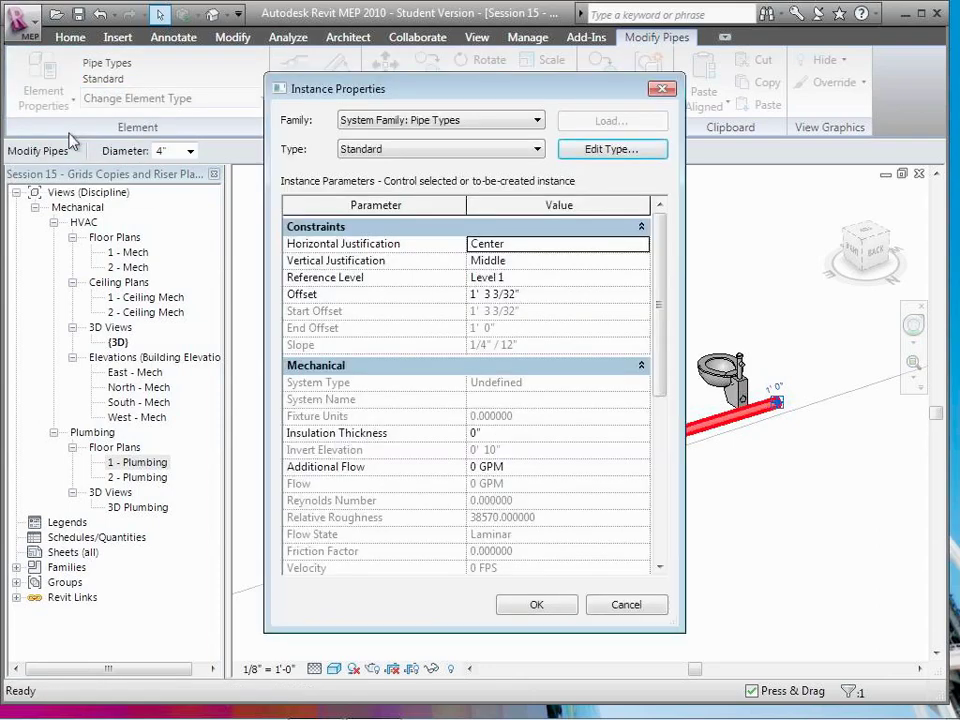
click(560, 294)
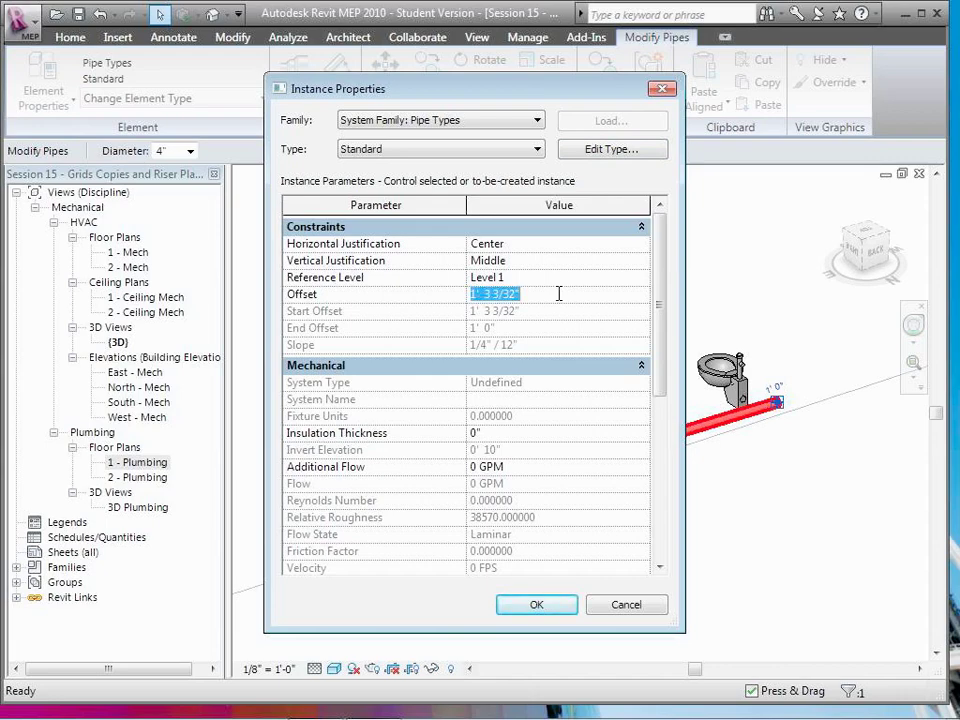
text(0)
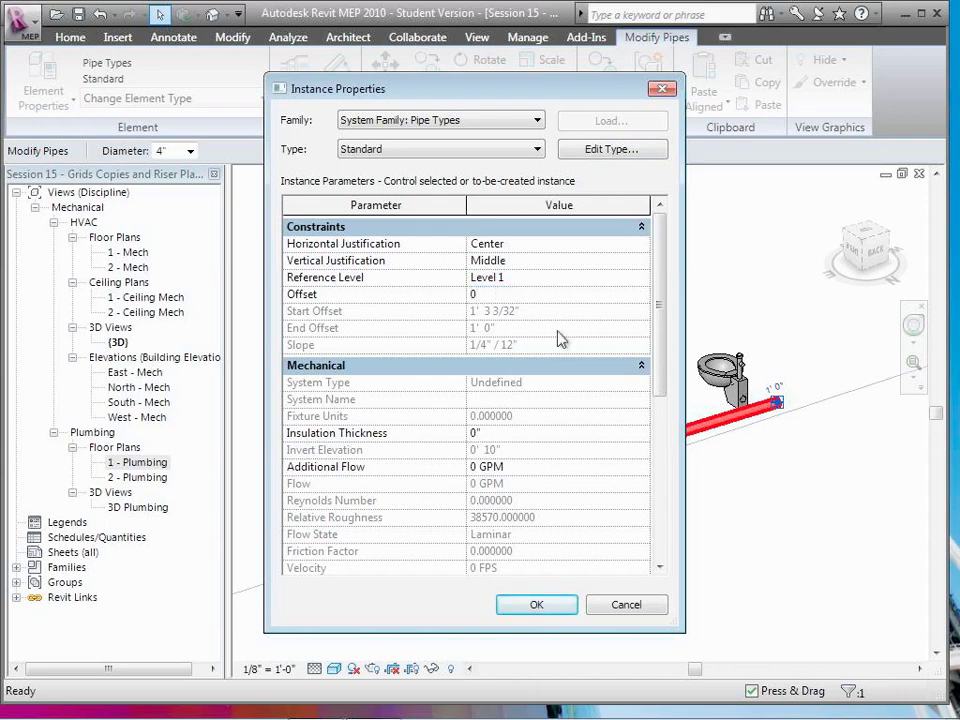
click(536, 604)
click(539, 622)
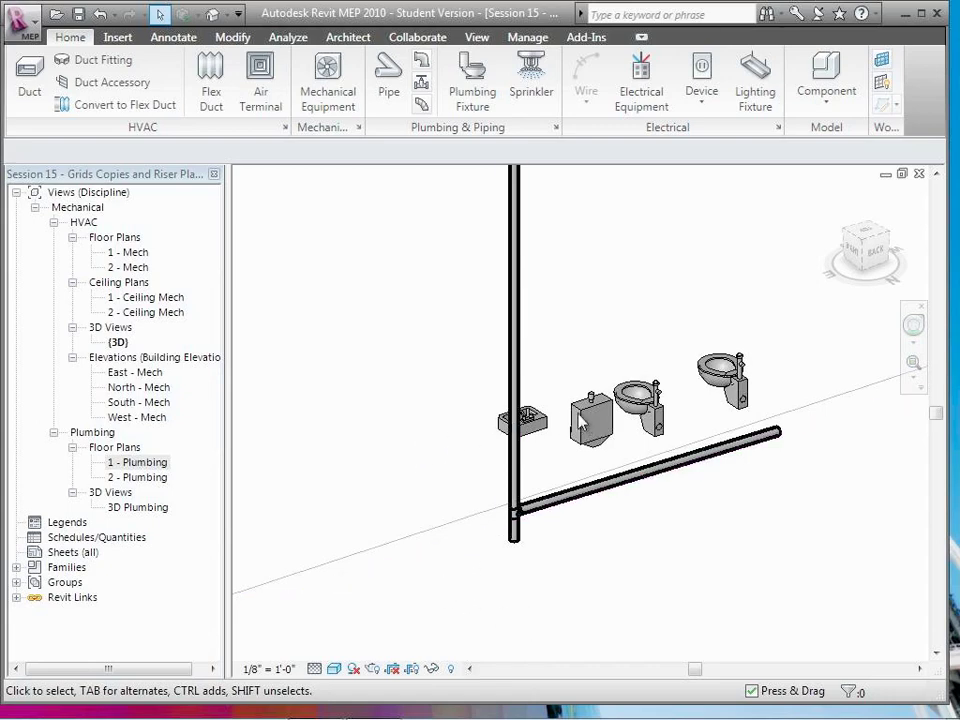
Step: Set the 3D view's display style to Wireframe and select the water closet beside the urinal to inspect it
click(335, 669)
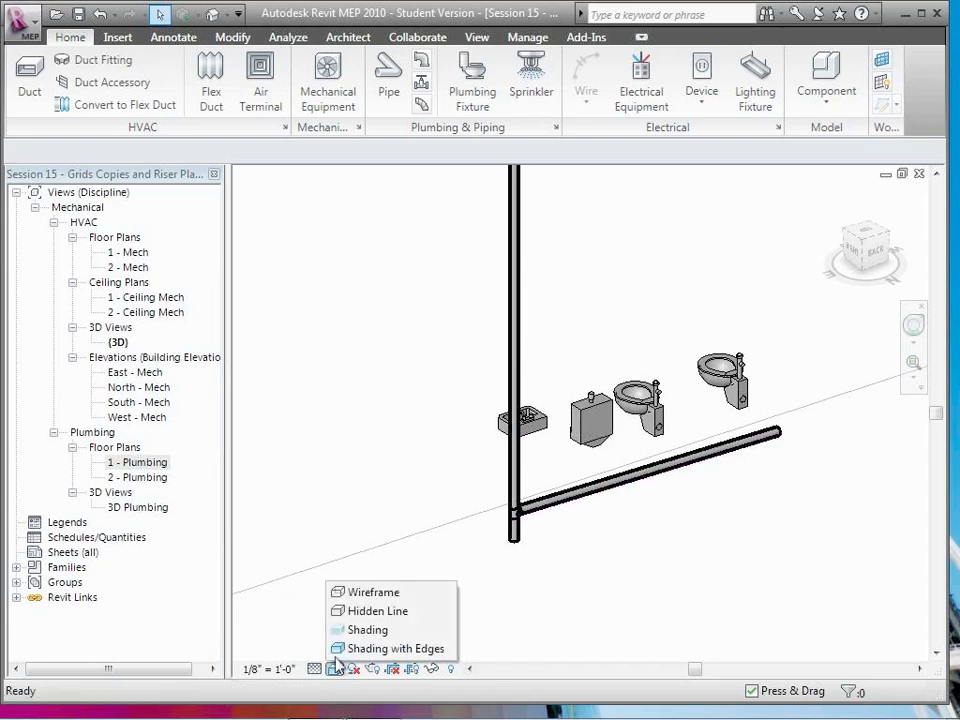
click(362, 594)
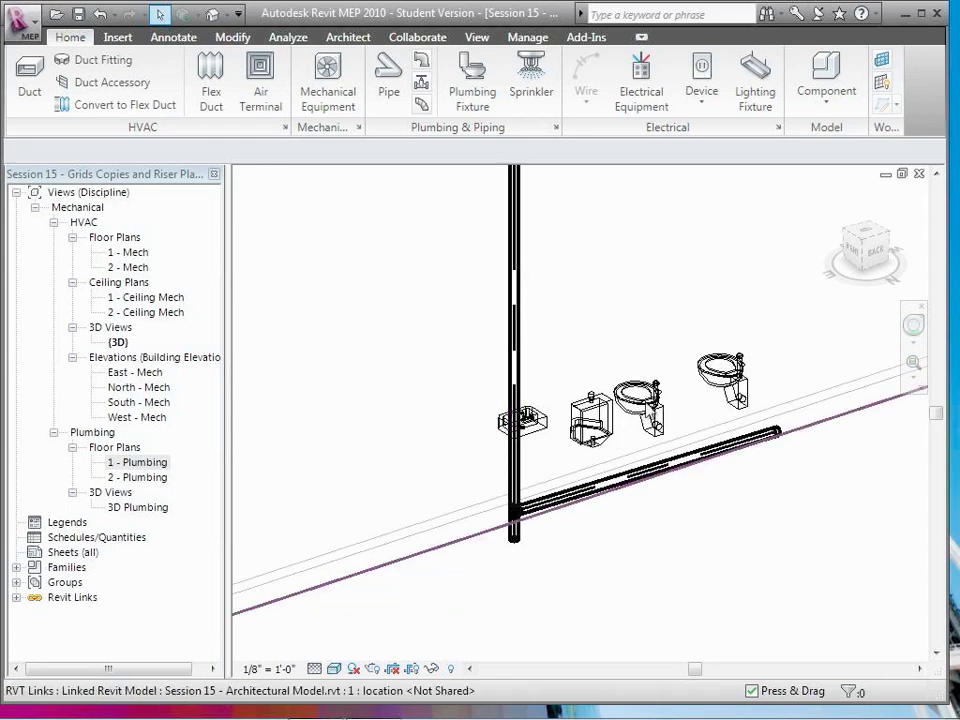
click(650, 410)
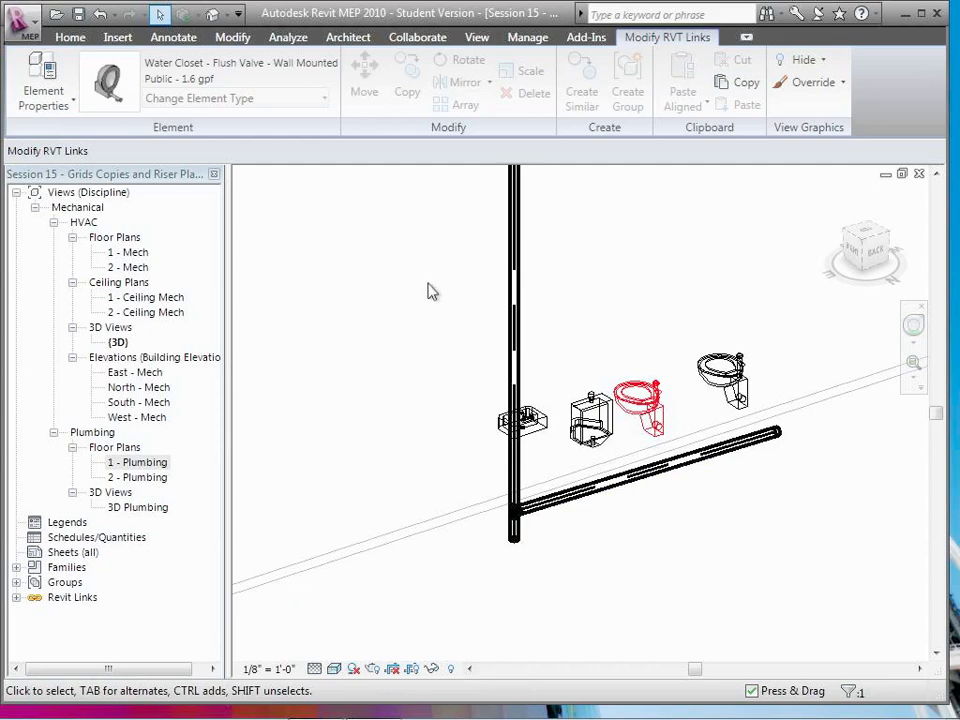
click(425, 249)
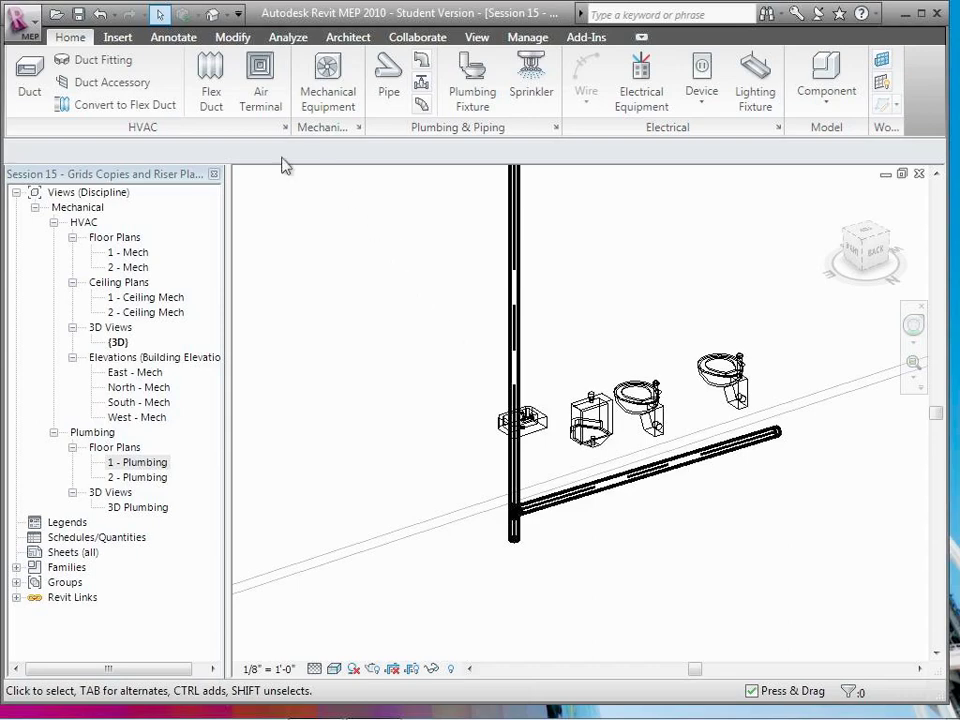
Step: Start Copy/Monitor on the linked architectural model, review which element categories its options can copy, and close the session
click(438, 40)
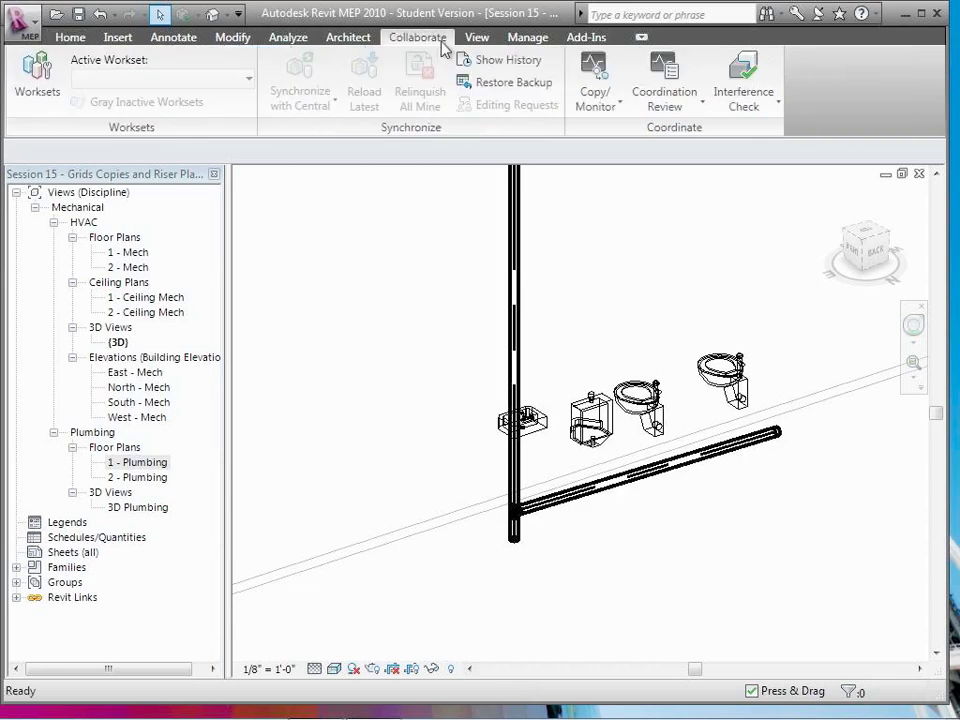
click(601, 98)
click(621, 176)
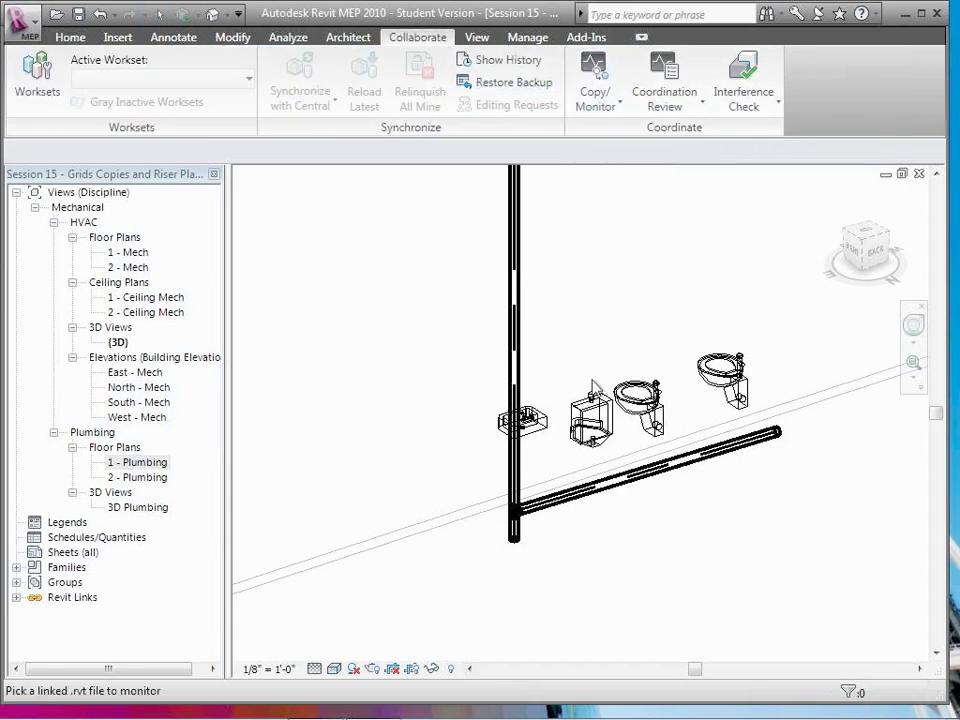
click(598, 402)
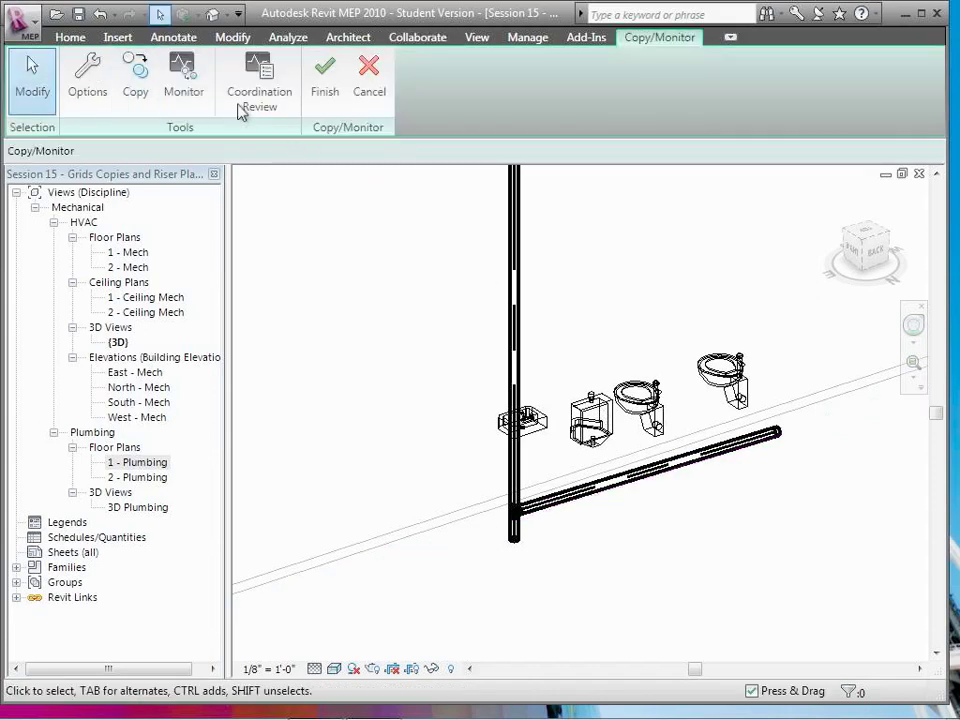
click(137, 76)
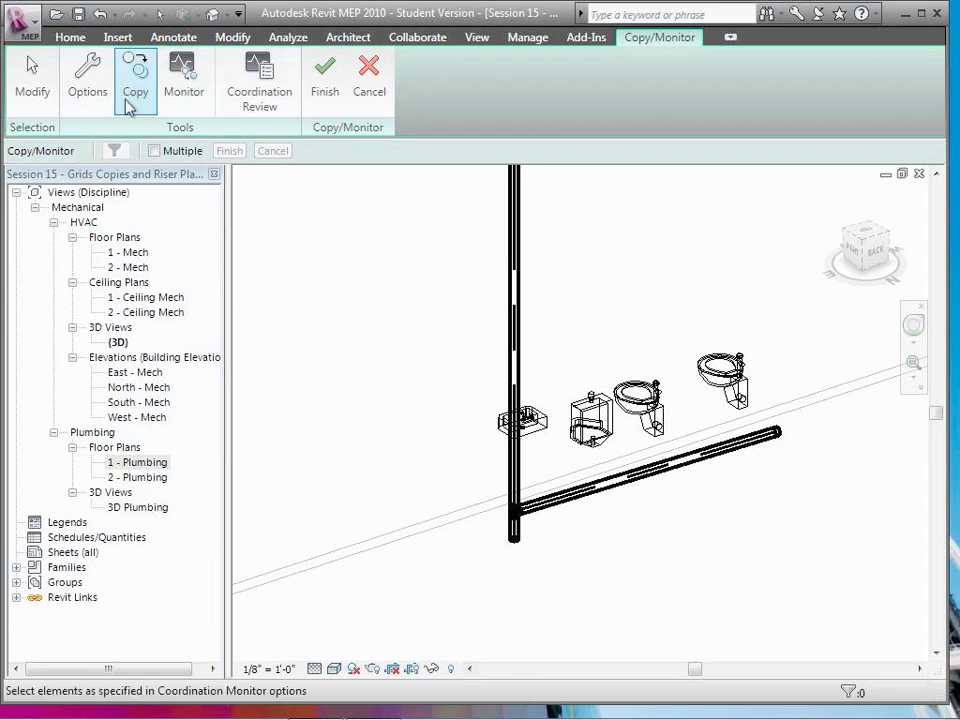
click(97, 88)
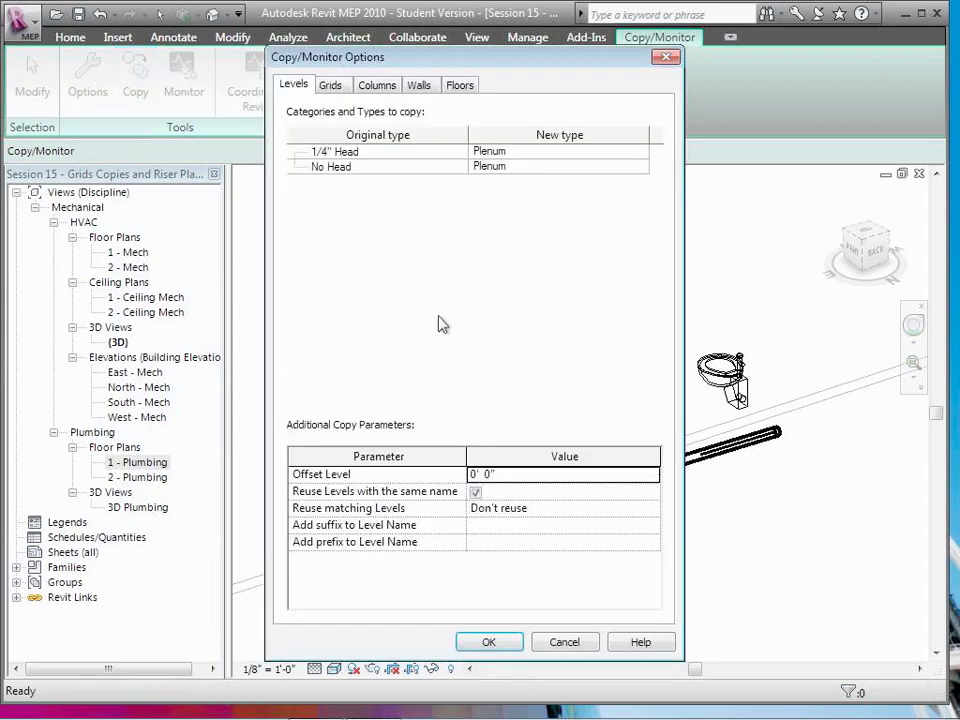
click(330, 86)
click(377, 86)
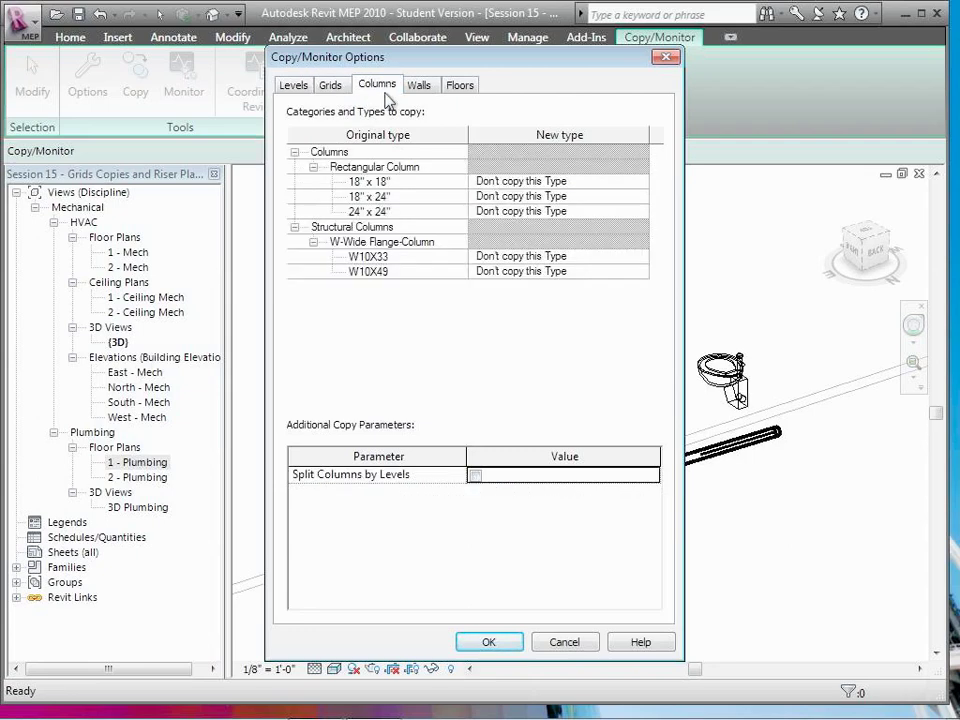
click(419, 86)
click(466, 87)
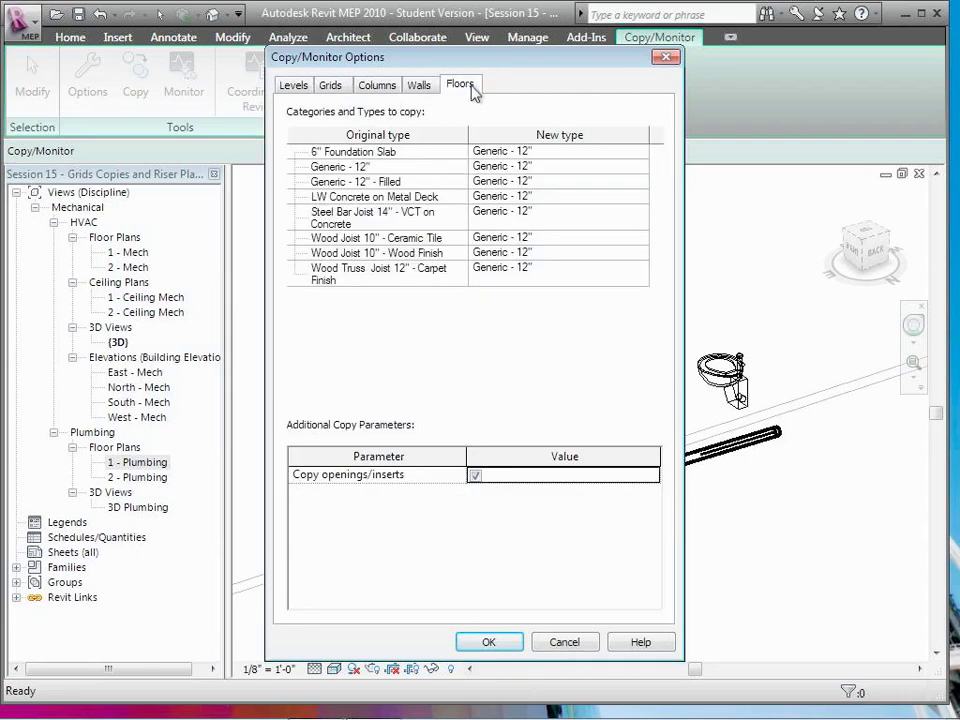
click(568, 642)
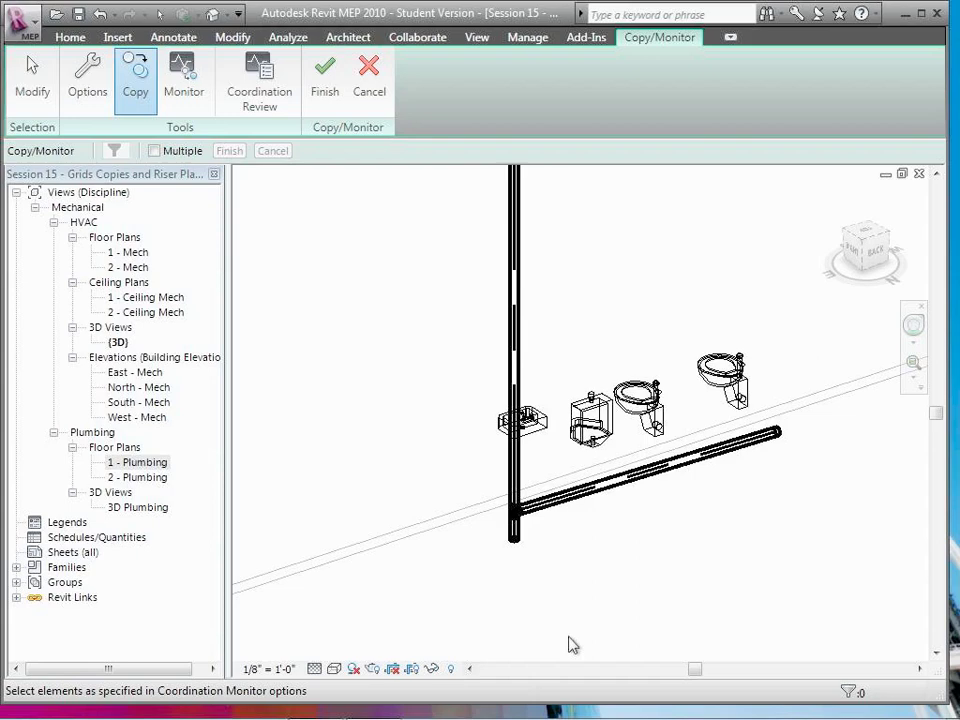
click(338, 90)
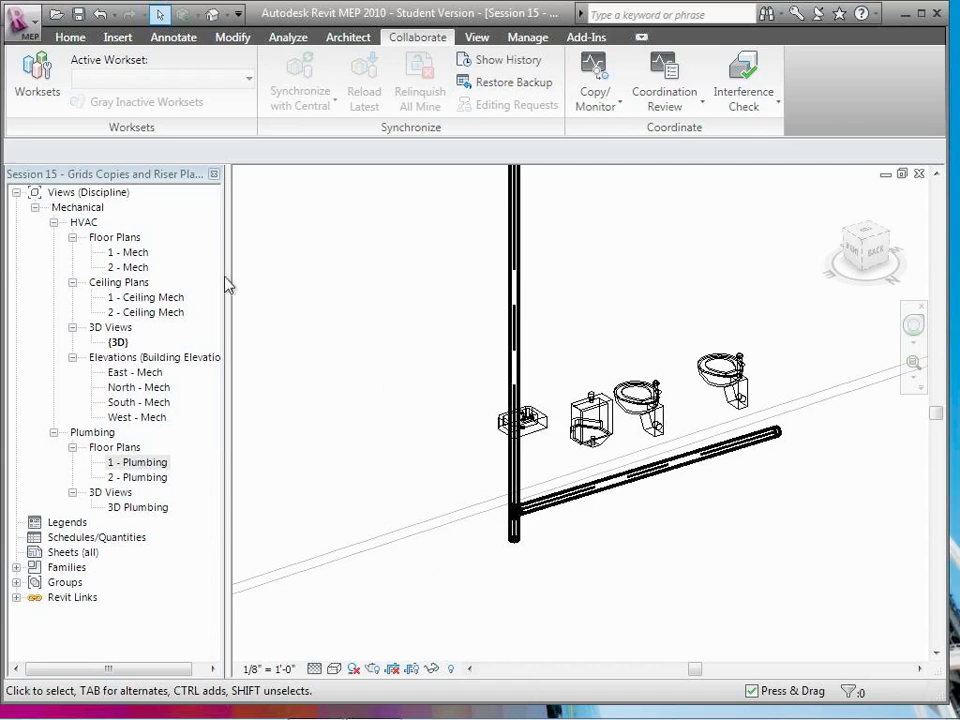
Step: Save the project and exit Revit MEP 2010
click(38, 34)
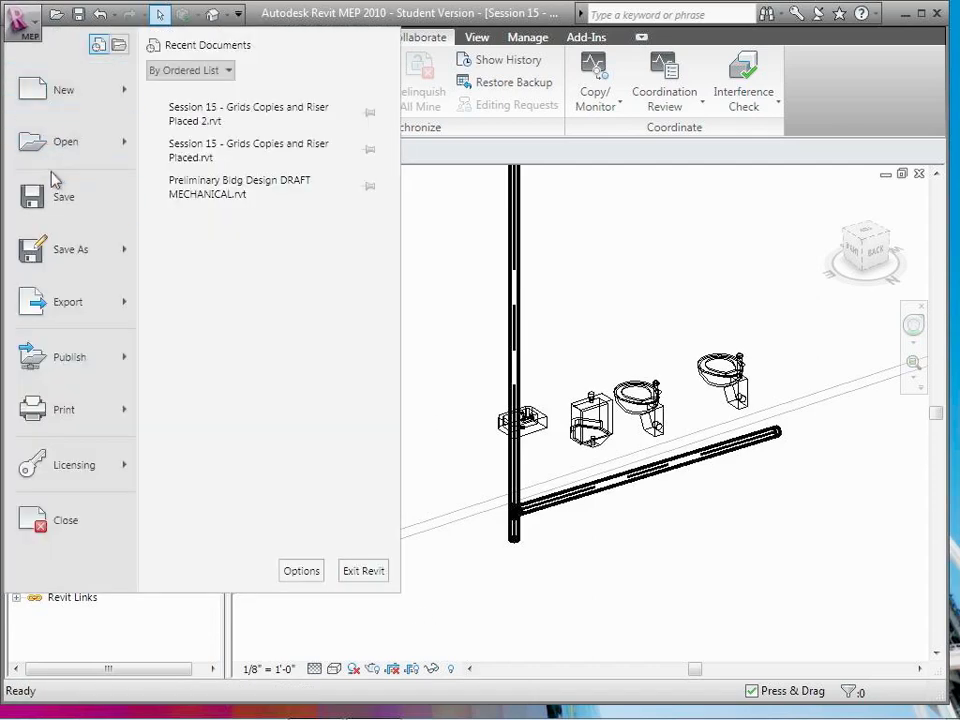
click(63, 191)
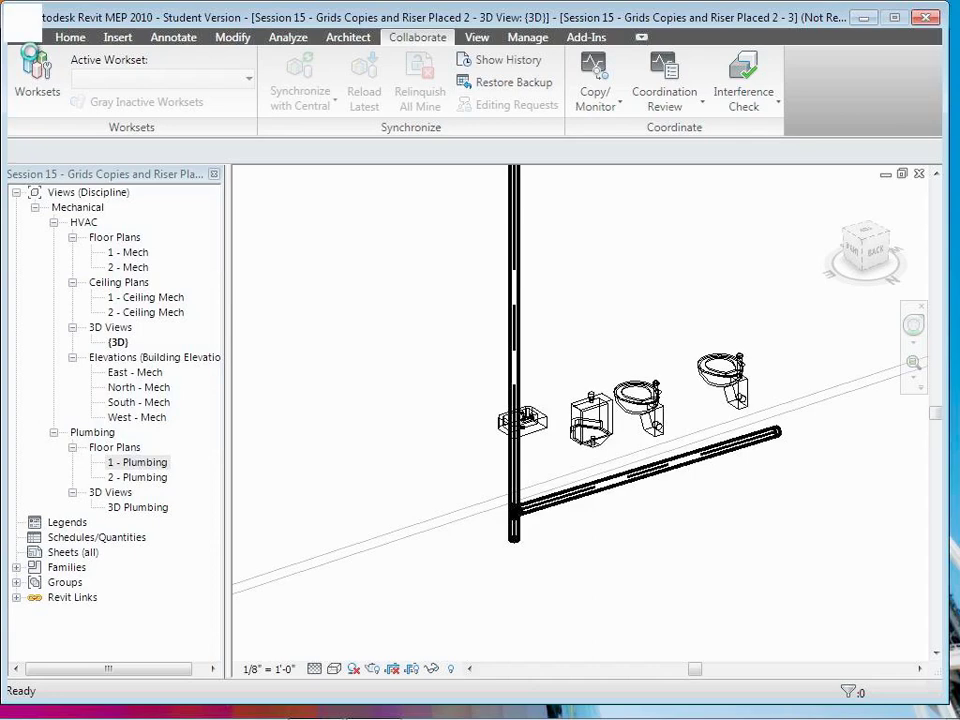
click(22, 20)
click(363, 571)
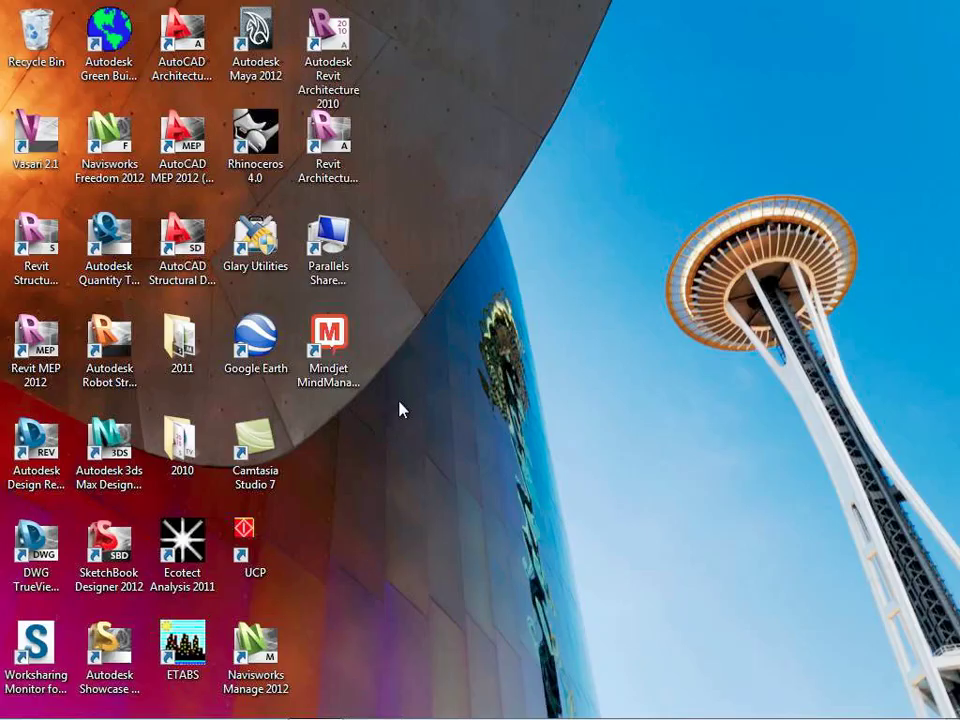
Step: Launch Revit MEP 2012 and open Session 15 - Grids Copies and Riser Placed from the Session 15 class folder
double_click(56, 350)
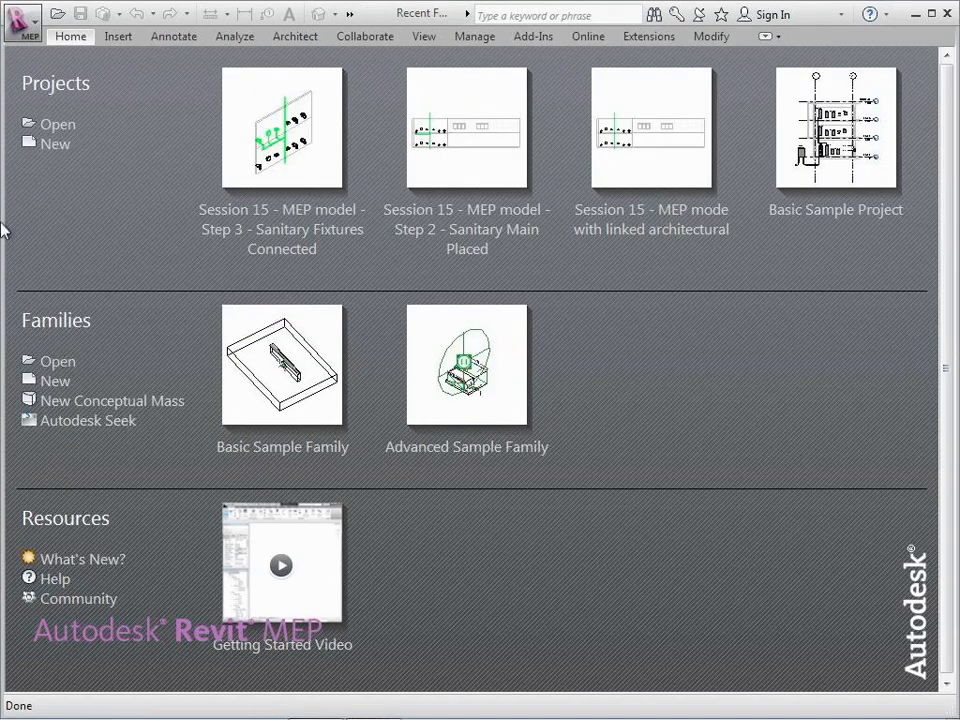
click(57, 125)
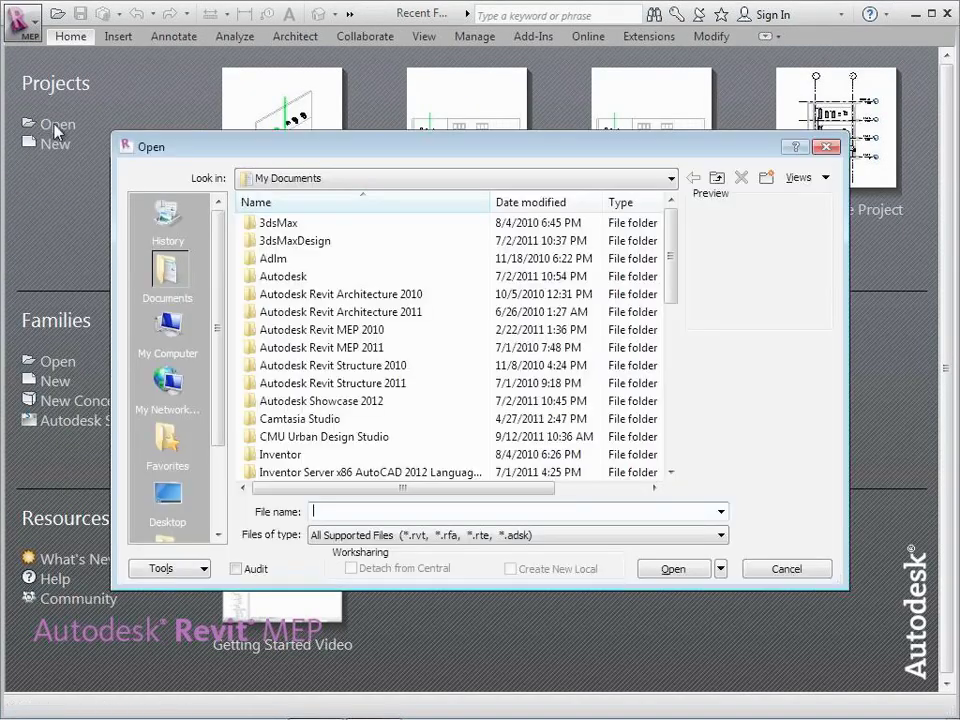
click(345, 186)
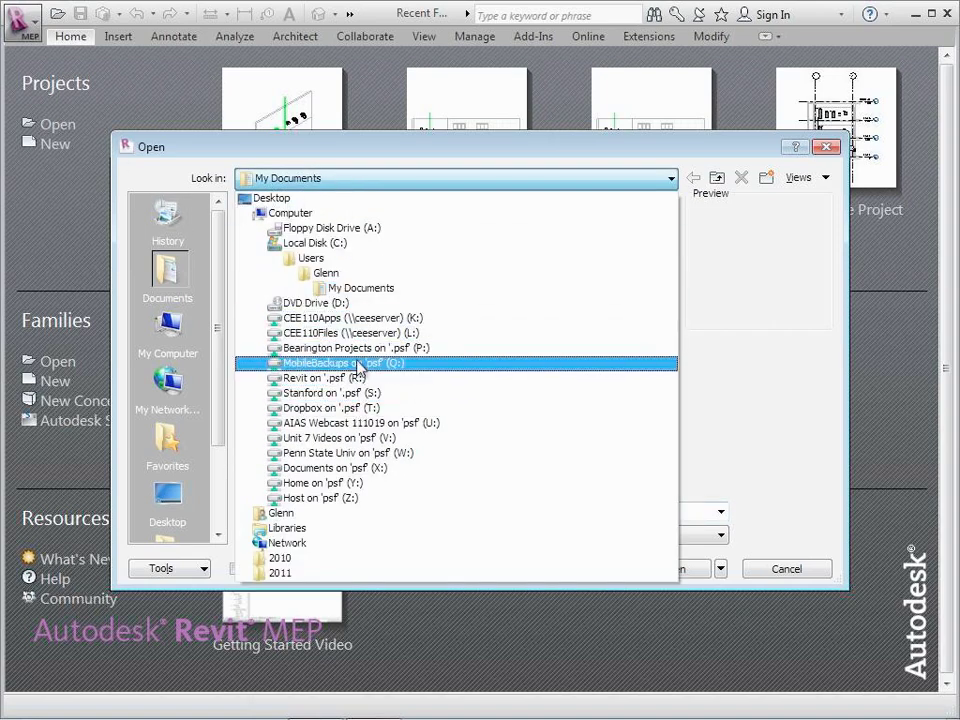
click(355, 333)
double_click(335, 244)
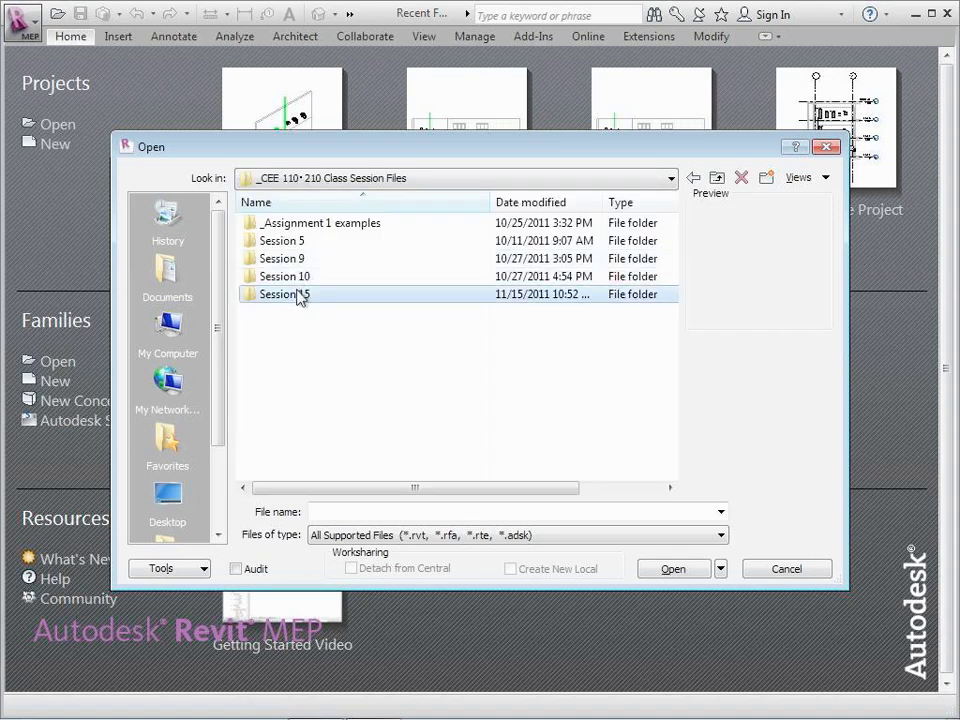
double_click(300, 294)
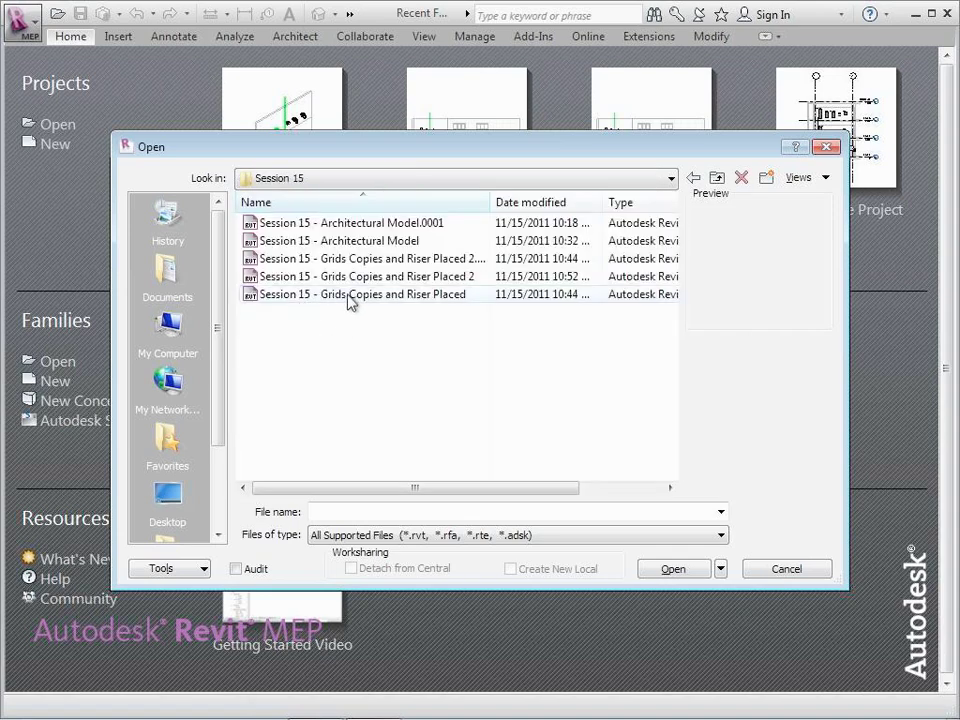
click(350, 294)
click(673, 570)
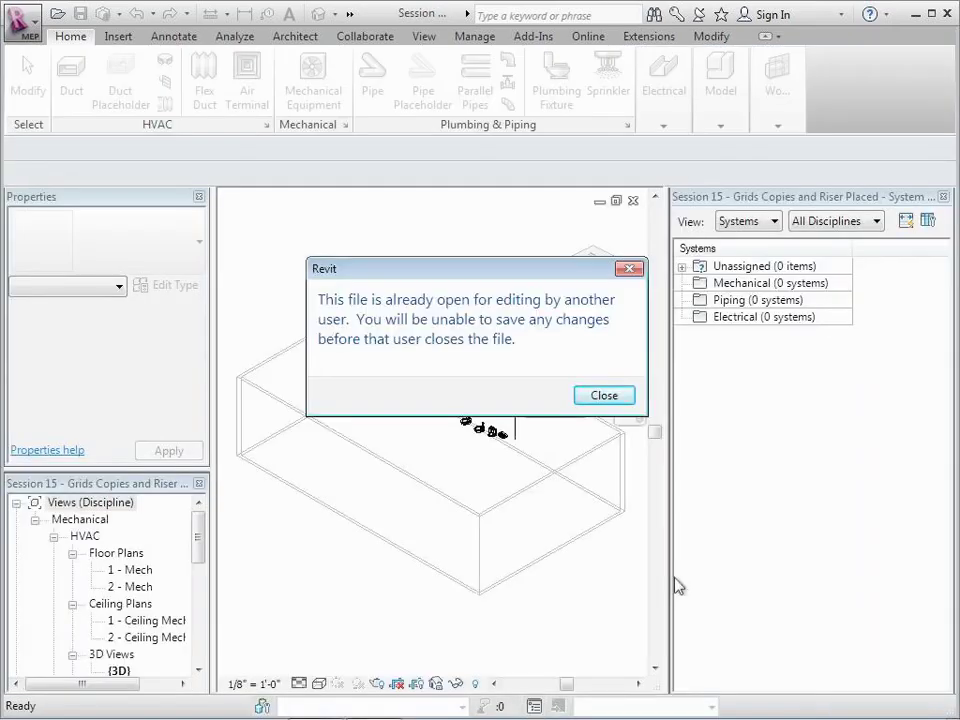
click(628, 400)
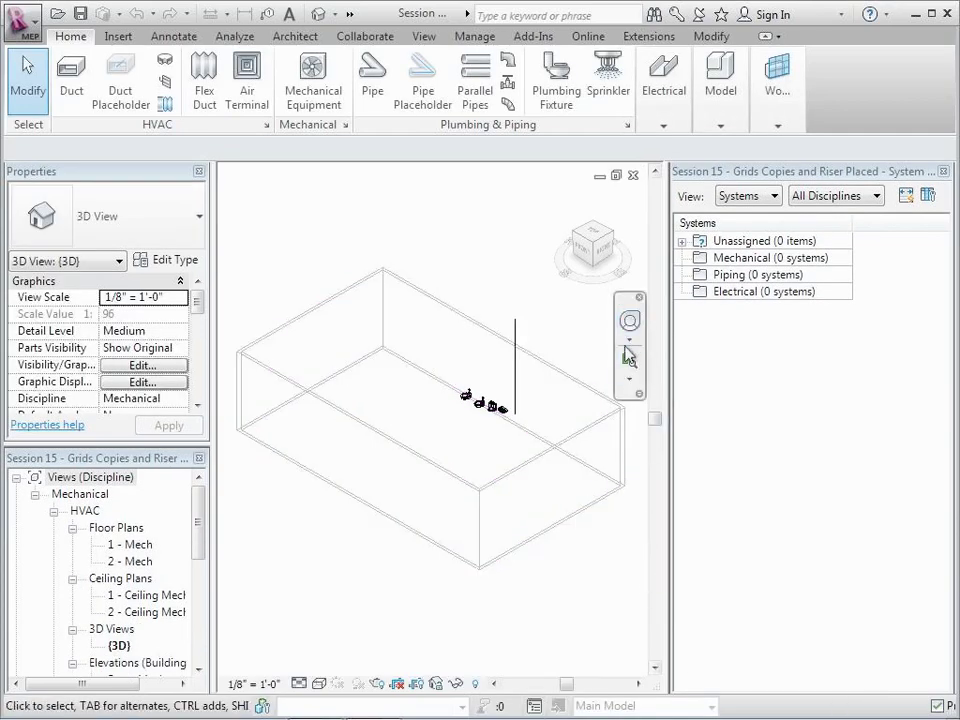
Step: Start a Copy/Monitor session on the linked architectural model that contains the restroom fixtures
click(629, 362)
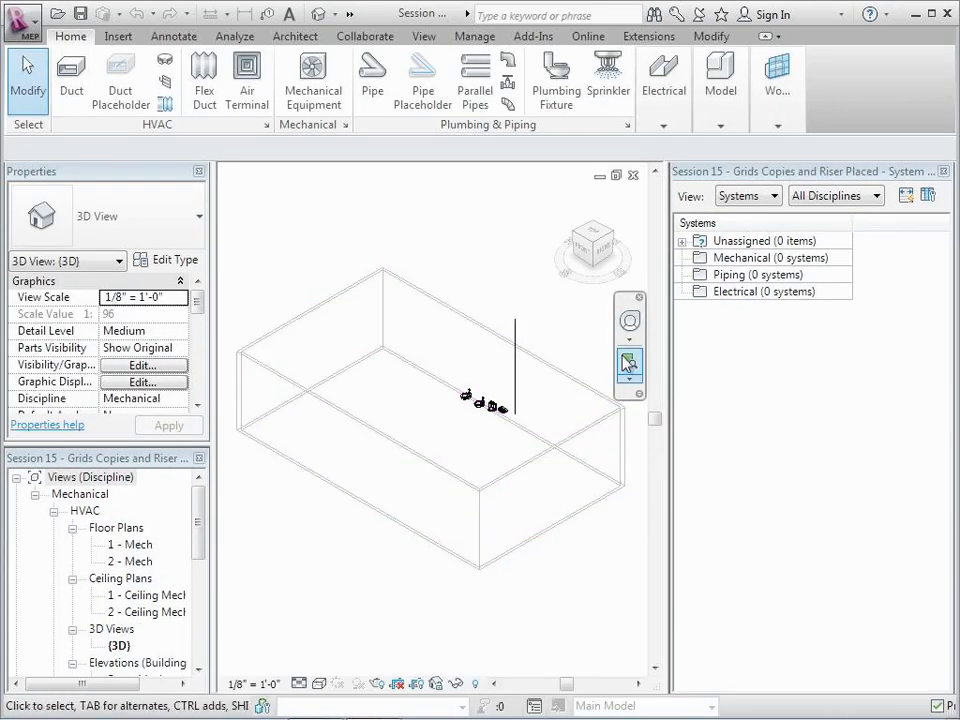
drag(425, 347, 556, 468)
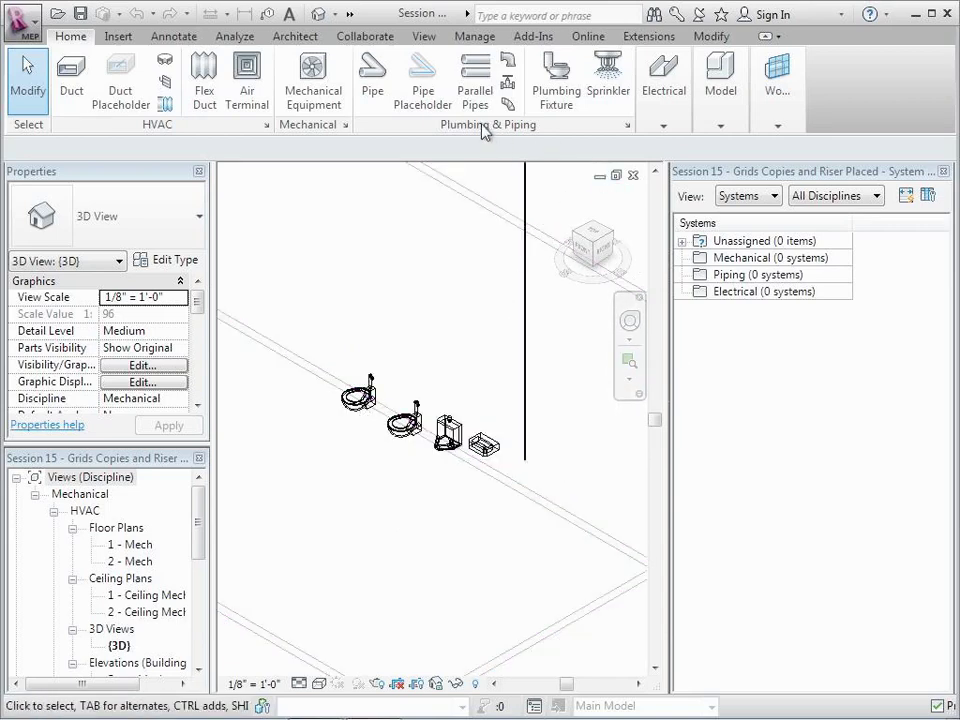
click(378, 40)
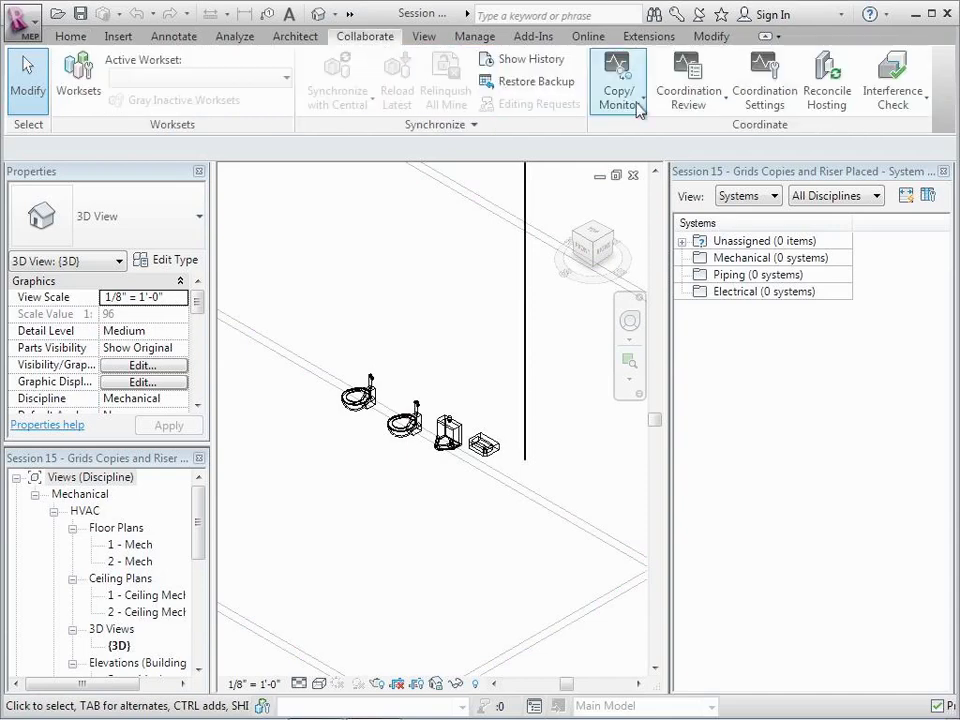
click(637, 105)
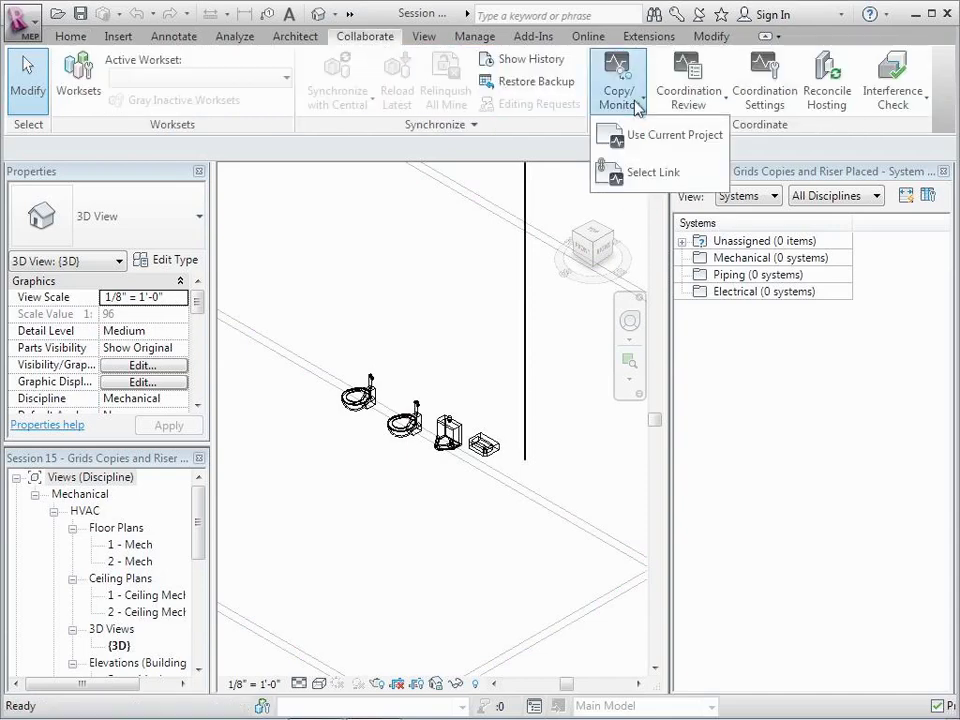
click(637, 173)
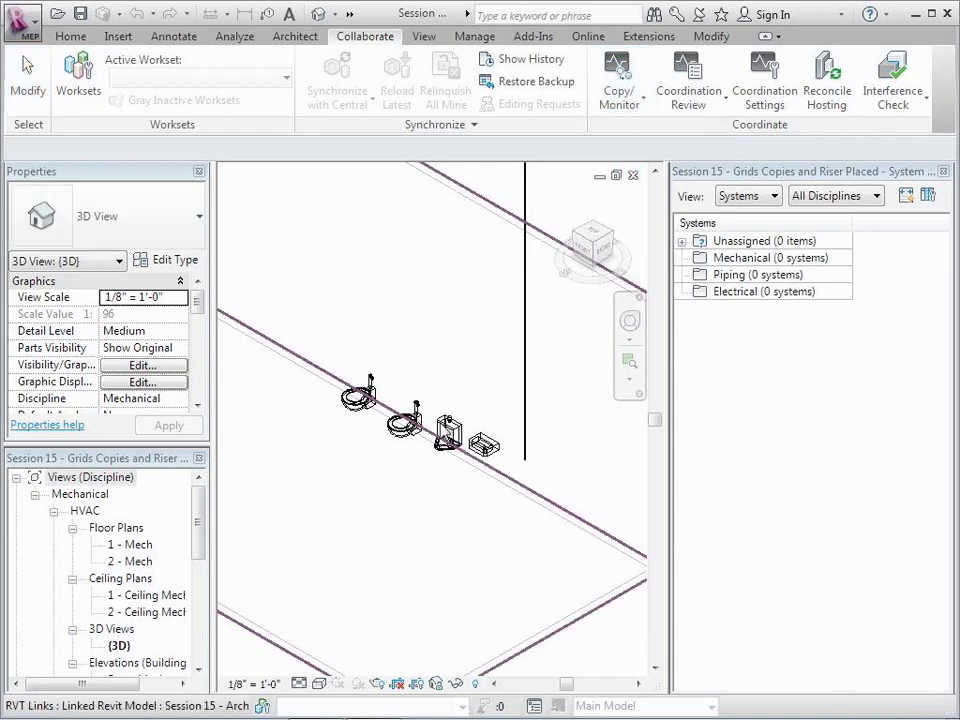
click(440, 430)
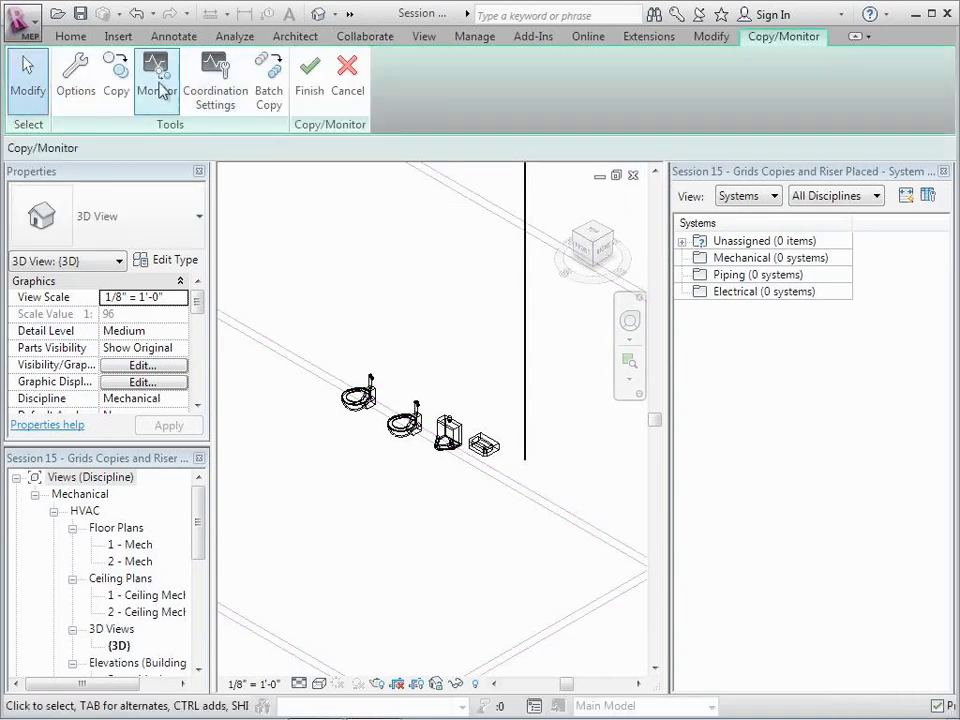
Step: Try to copy the water closet farthest from the riser out of the linked model
click(117, 70)
click(366, 402)
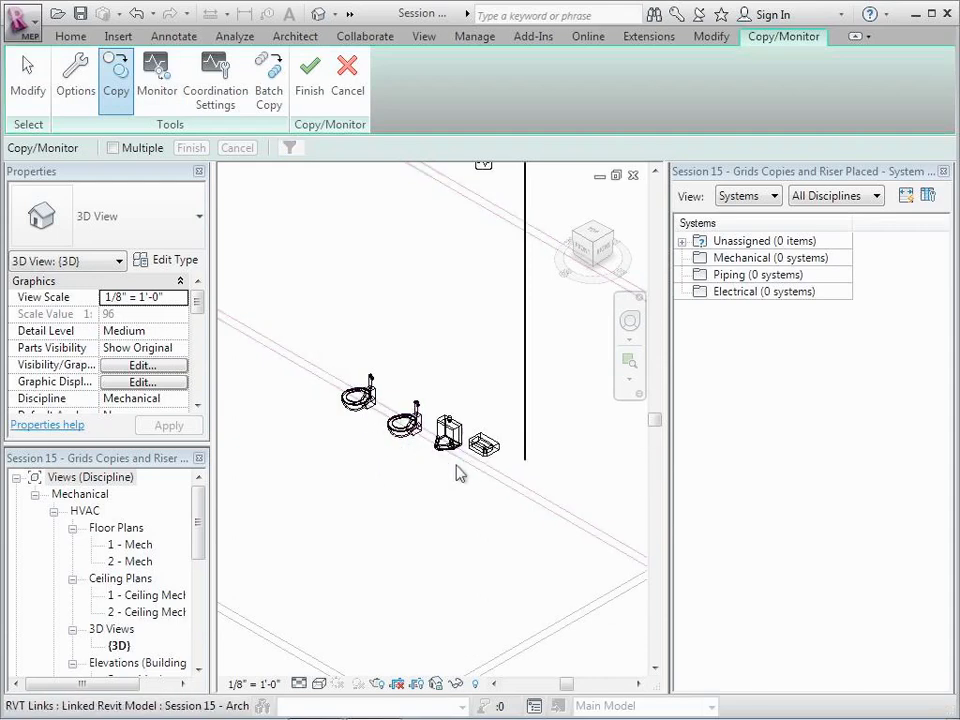
click(532, 506)
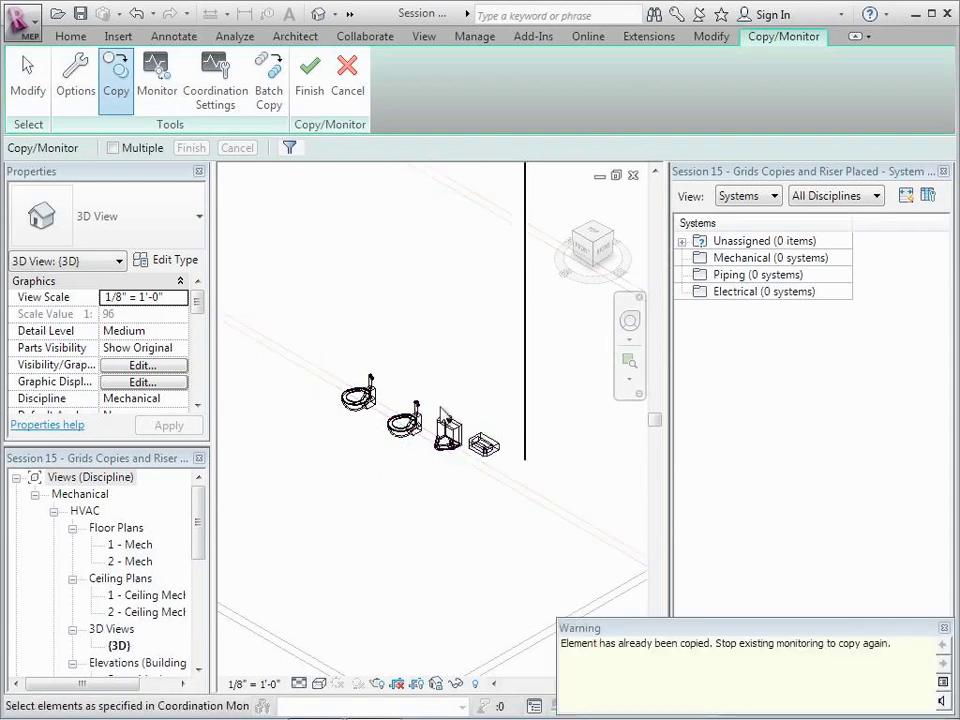
key(Escape)
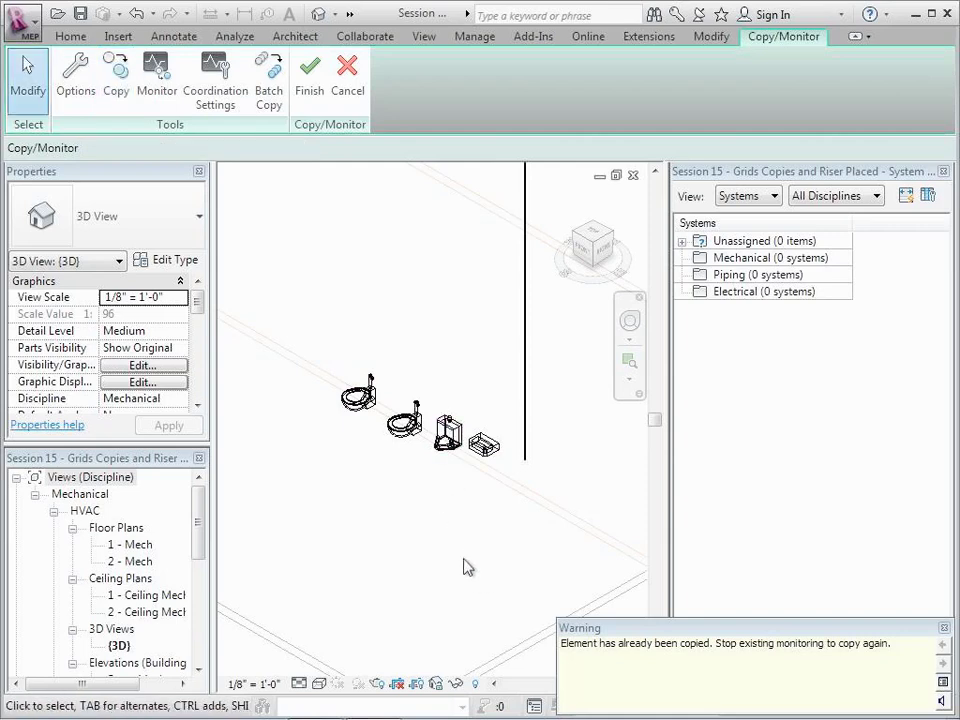
Step: Copy the water closet beside the urinal, the urinal and the sink from the linked model into the project
click(116, 80)
click(398, 427)
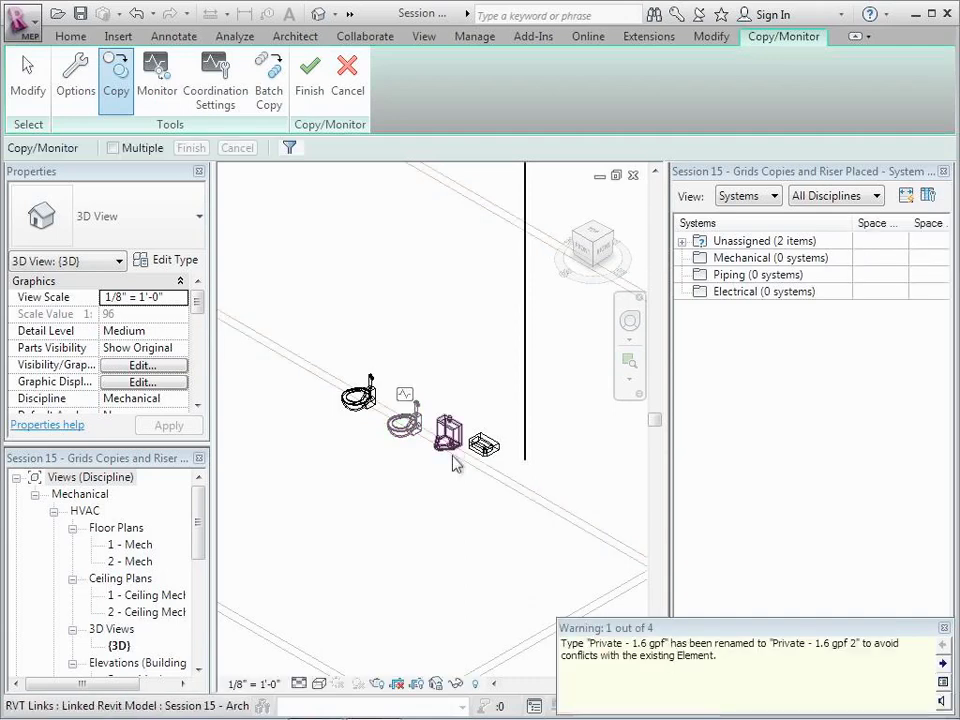
click(449, 442)
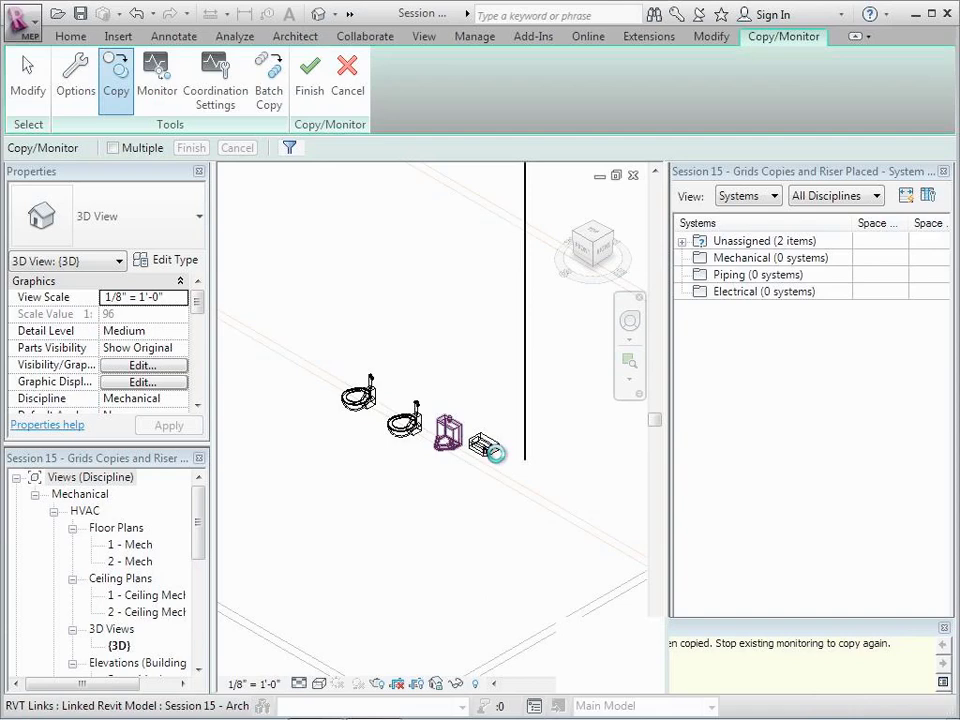
click(493, 450)
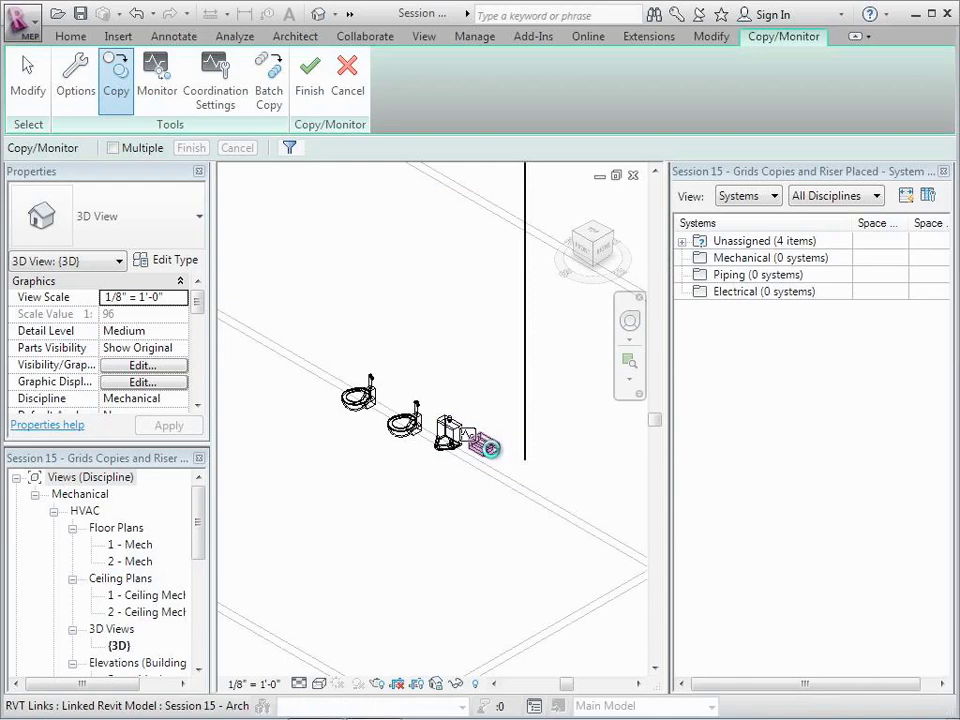
Step: Copy the sink and the water closet farthest from the riser out of the linked model, and finish the Copy/Monitor session
click(490, 449)
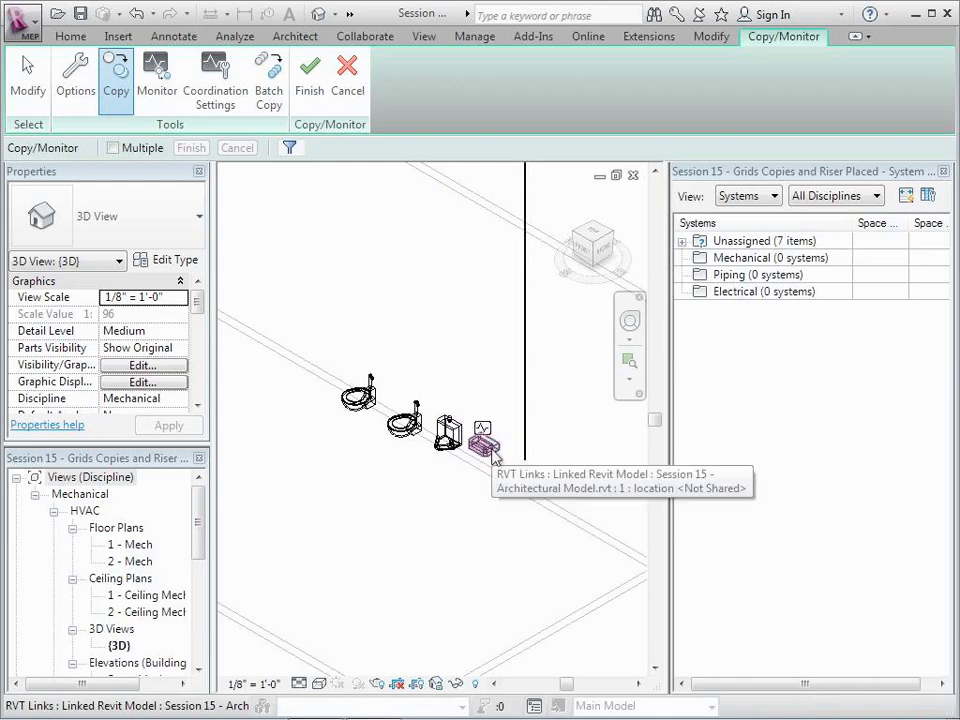
click(368, 400)
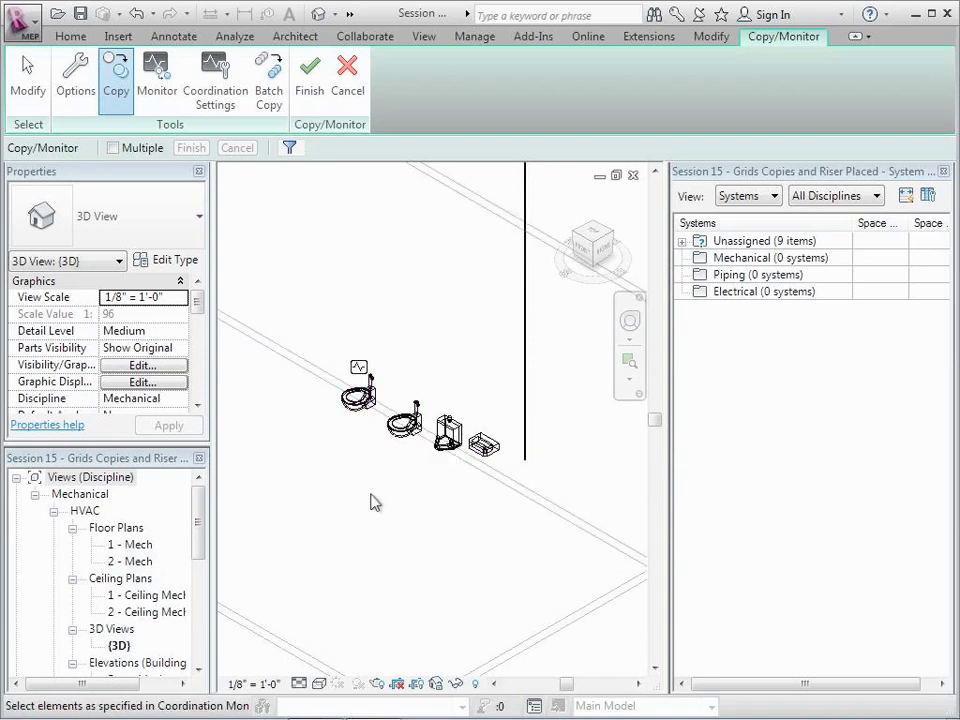
click(402, 428)
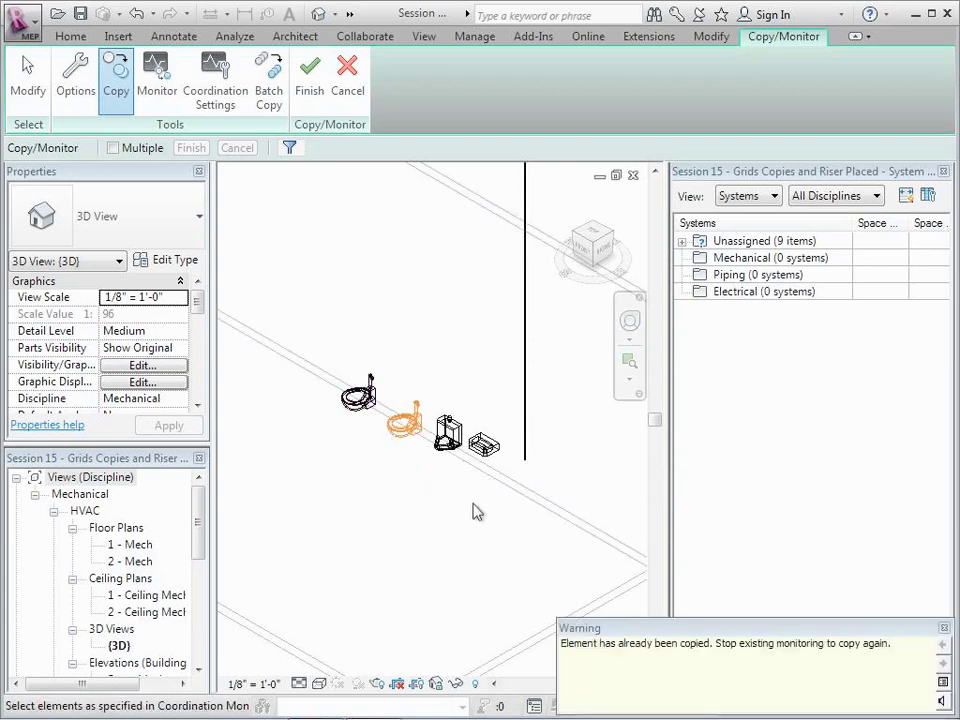
click(320, 88)
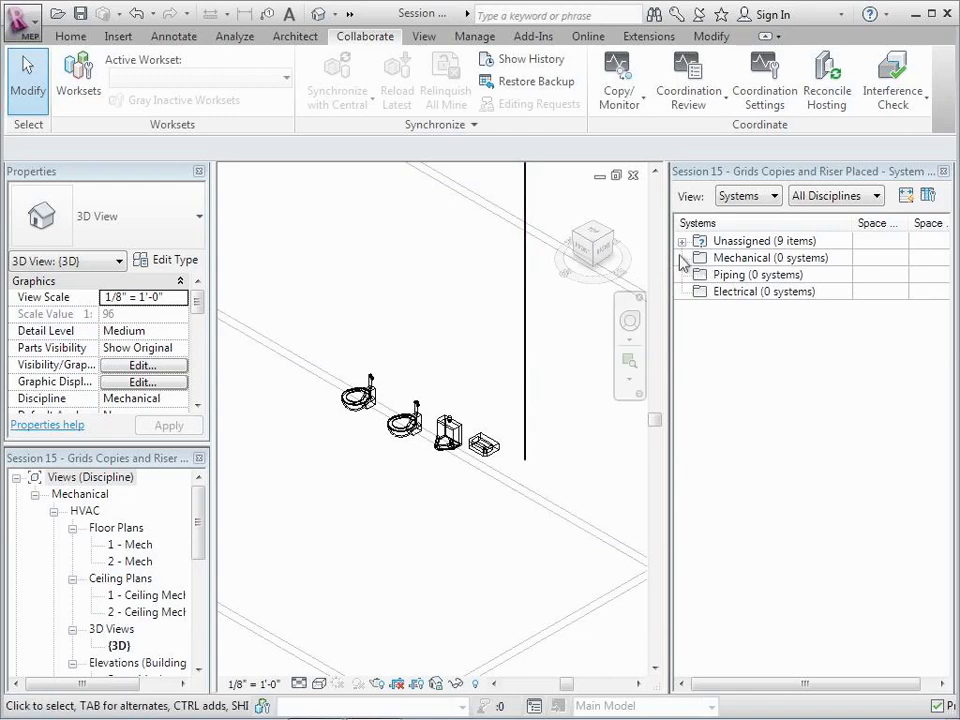
Step: Orbit the 3D view to examine the copied fixtures and the riser from the opposite side of the building
click(629, 321)
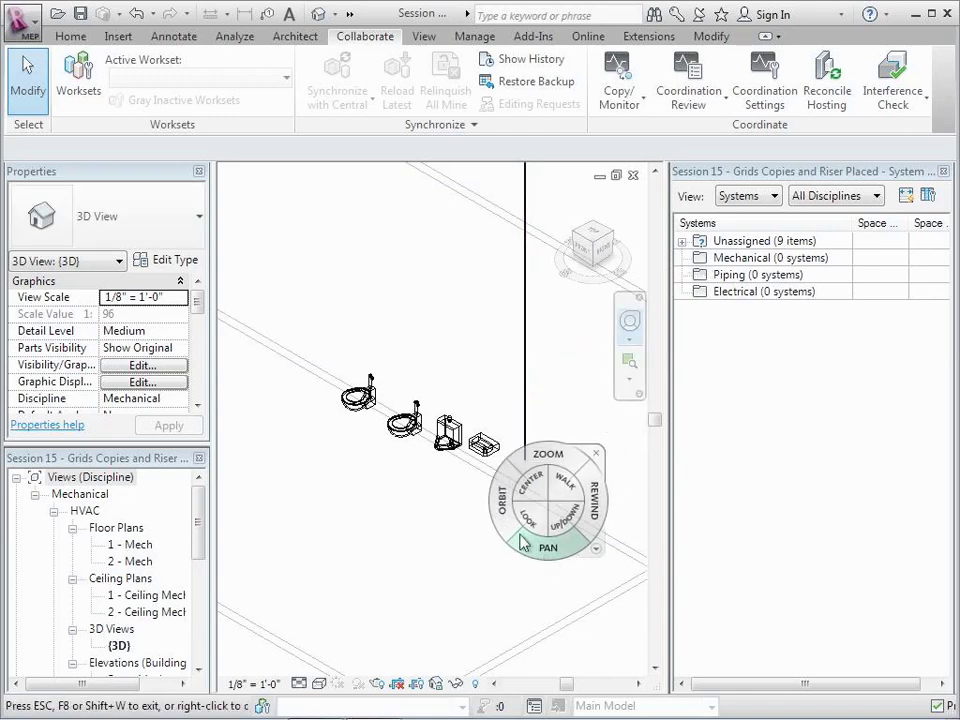
drag(505, 525, 400, 512)
key(z)
key(a)
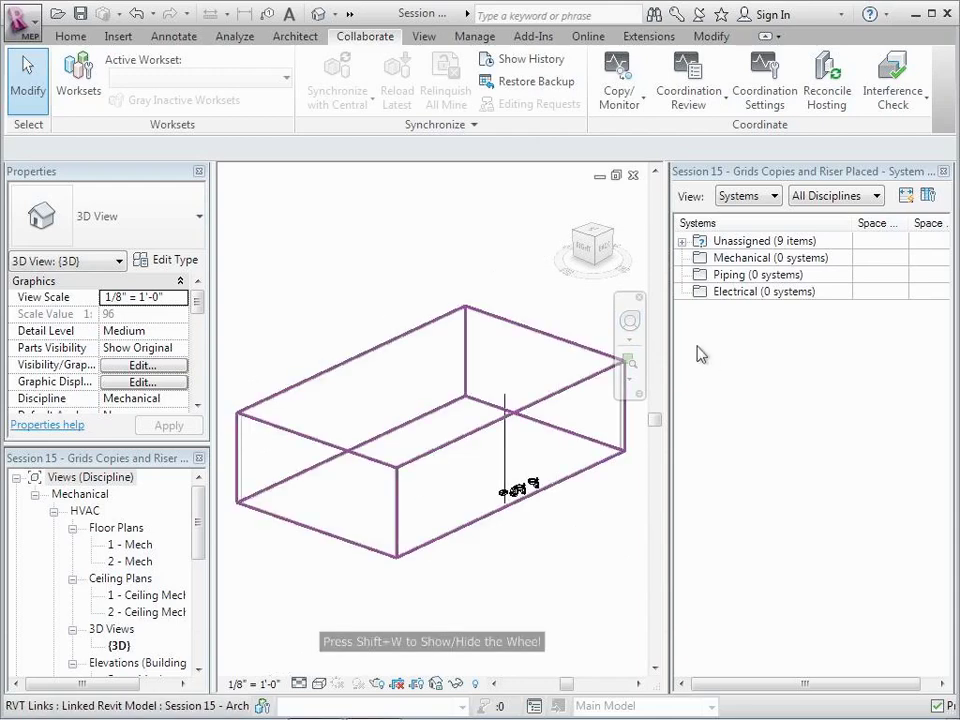
click(629, 362)
drag(480, 453, 581, 523)
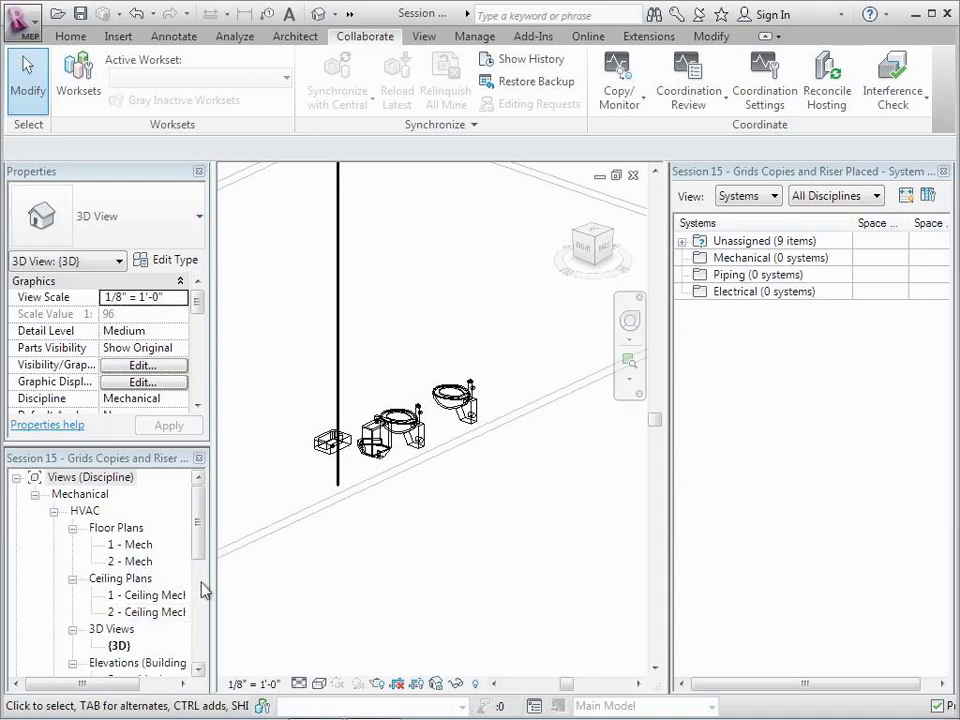
Step: Set the pipe placement offset to 0 in the 1 - Plumbing floor plan near the fixtures, and leave the Pipe command without drawing
drag(199, 553, 202, 625)
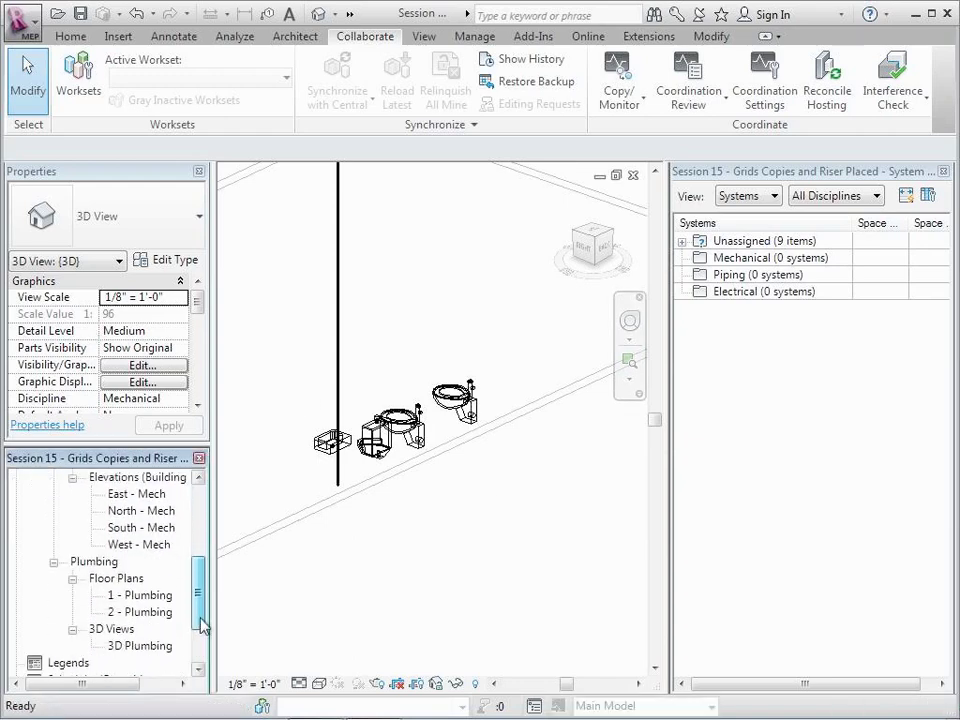
double_click(145, 596)
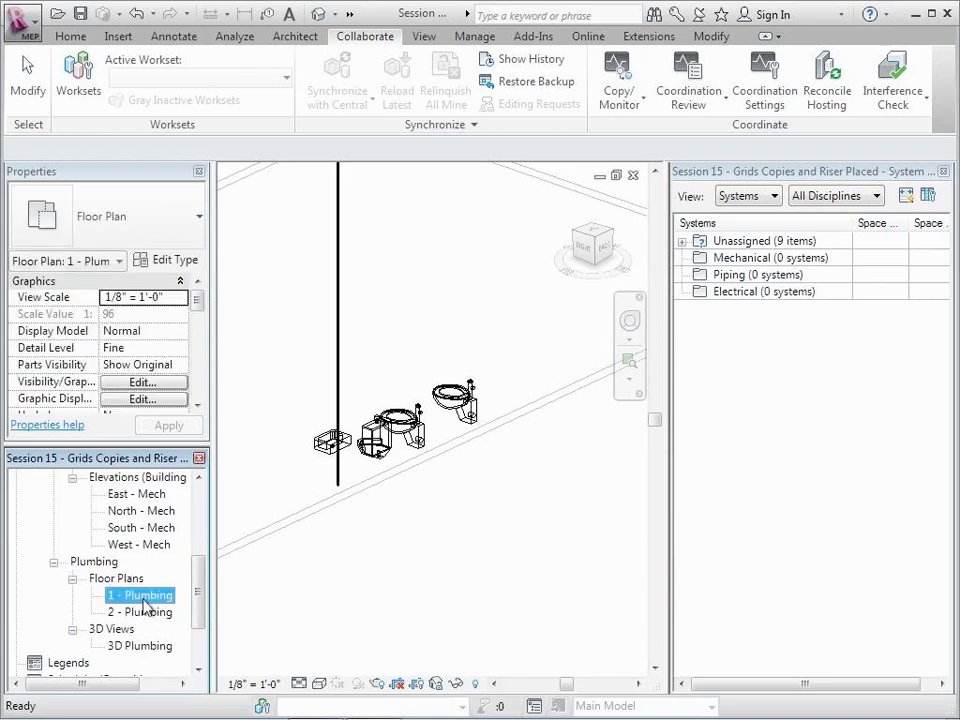
click(629, 258)
drag(313, 316, 436, 358)
click(629, 258)
drag(364, 358, 533, 474)
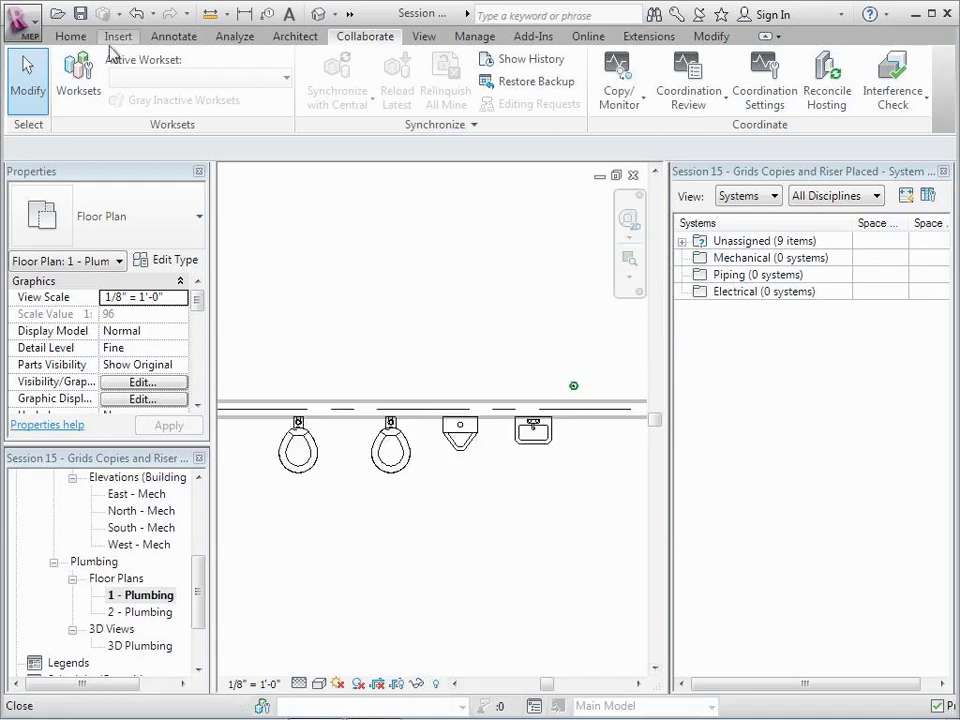
click(78, 40)
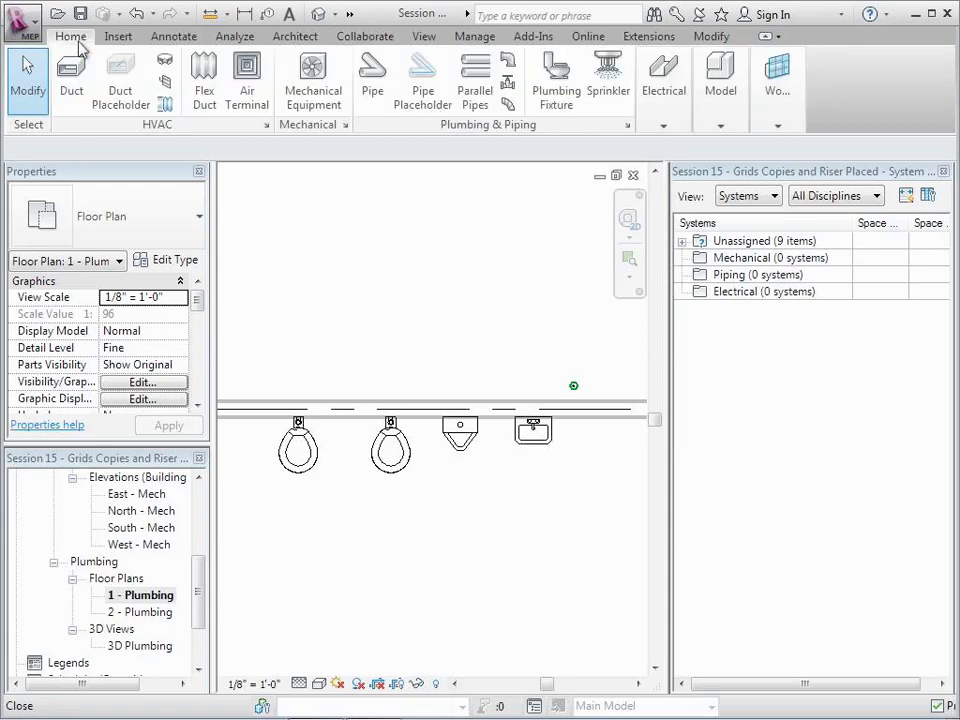
click(372, 92)
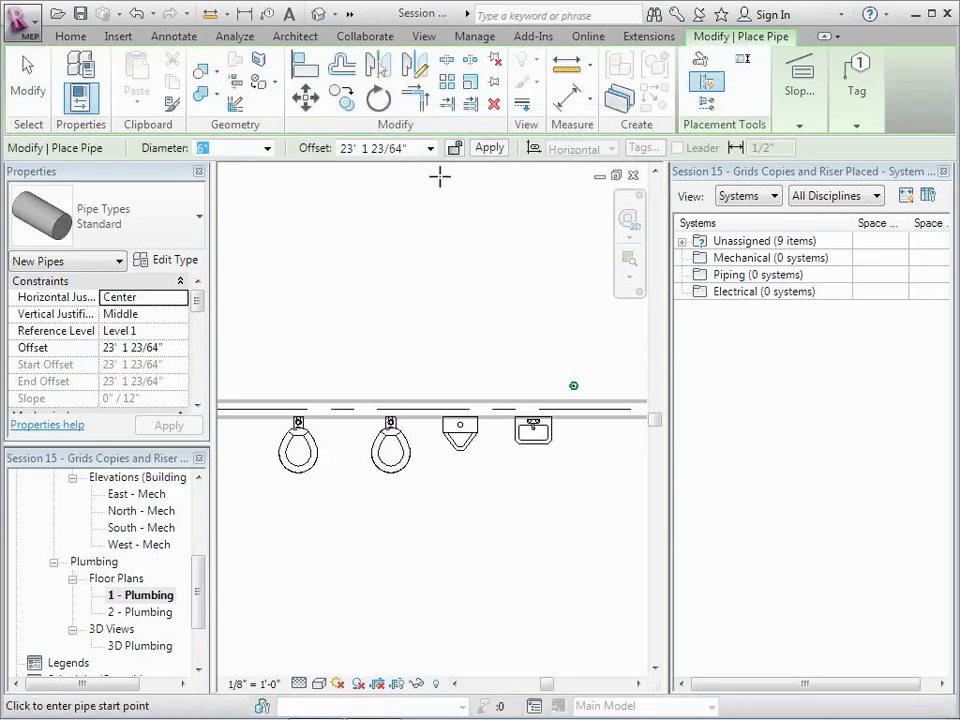
click(405, 148)
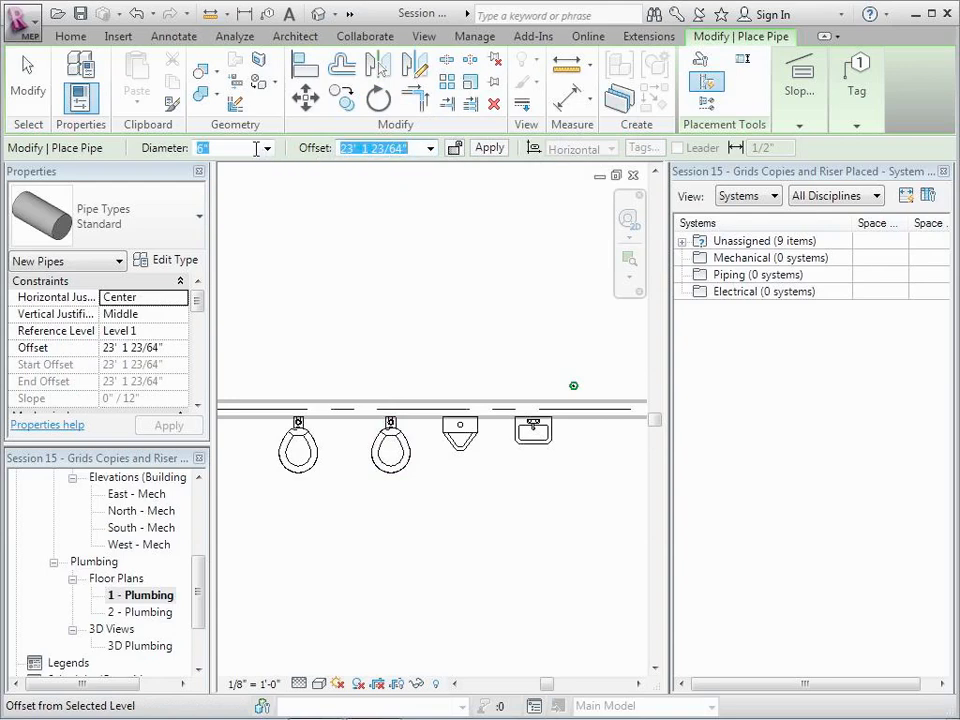
text(0)
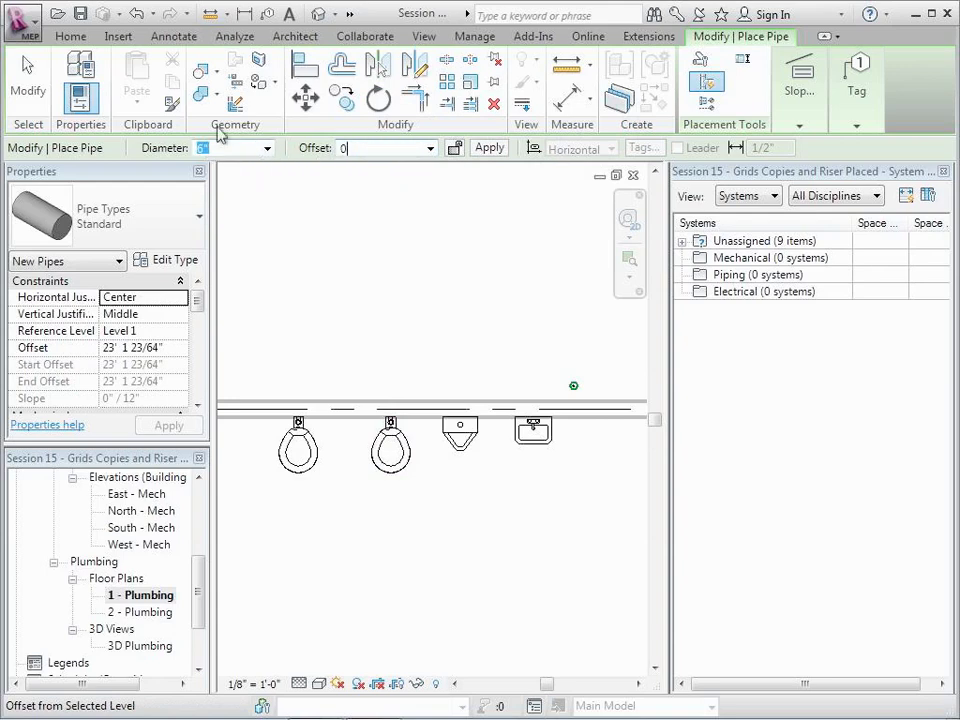
click(27, 80)
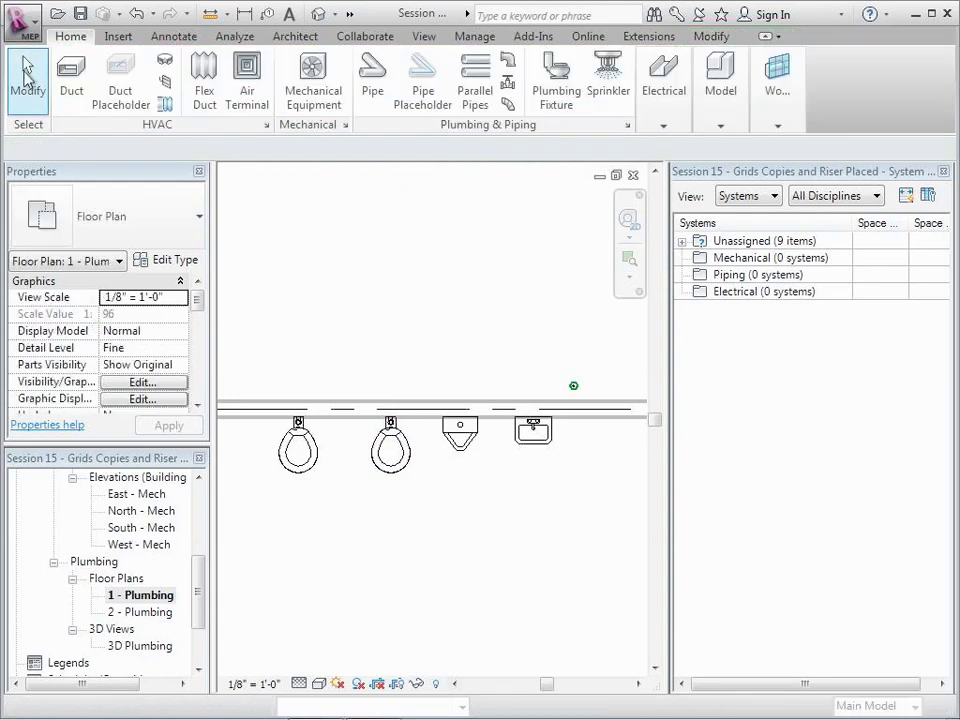
Step: Try to stretch the riser's lower end downward in the 3D view
click(318, 16)
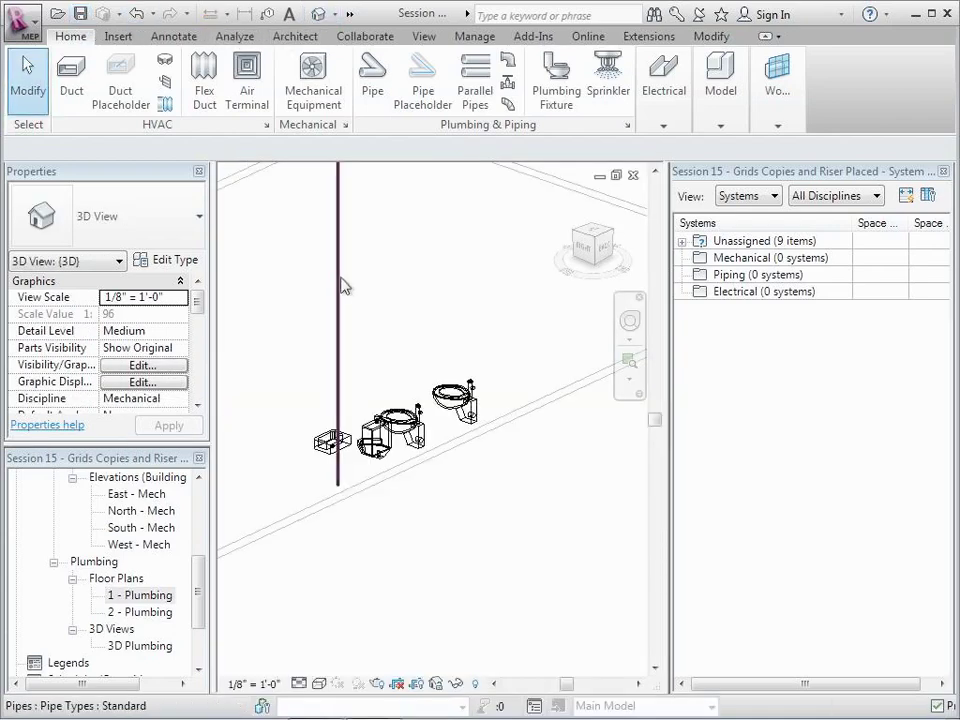
click(338, 480)
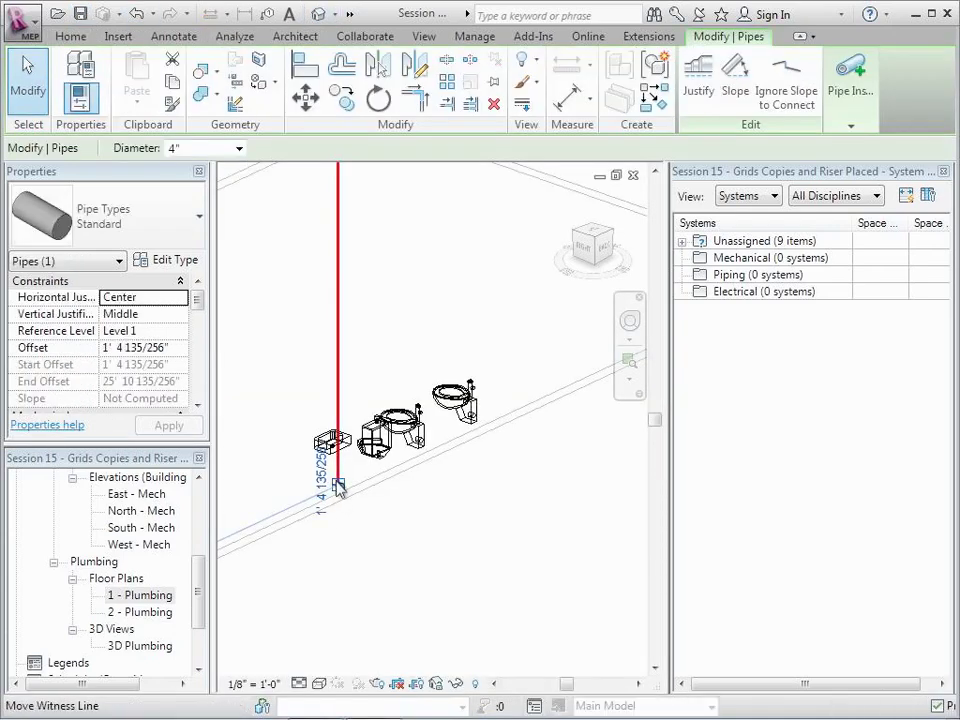
drag(338, 487, 332, 577)
drag(336, 489, 342, 580)
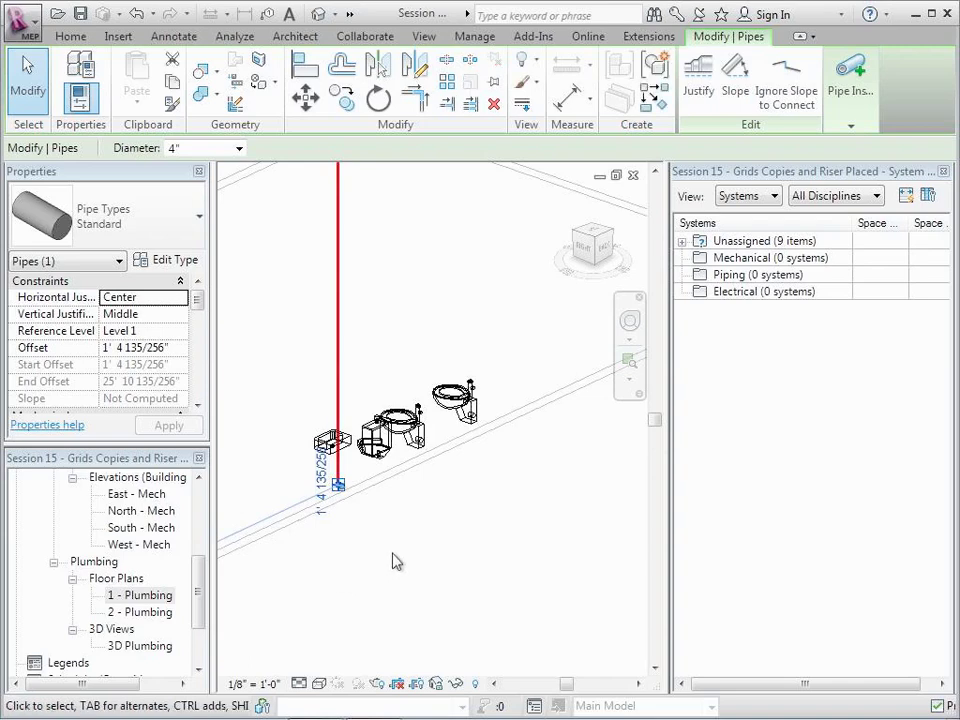
click(395, 562)
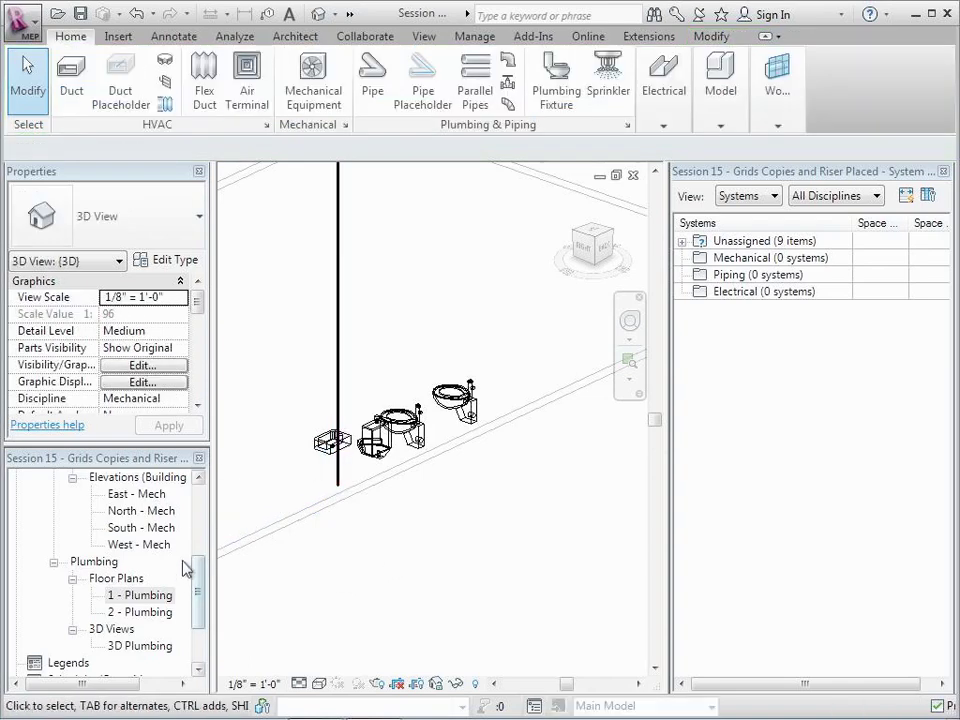
Step: Extend the riser's lower end well below Level 1 in the South - Mech elevation
double_click(176, 528)
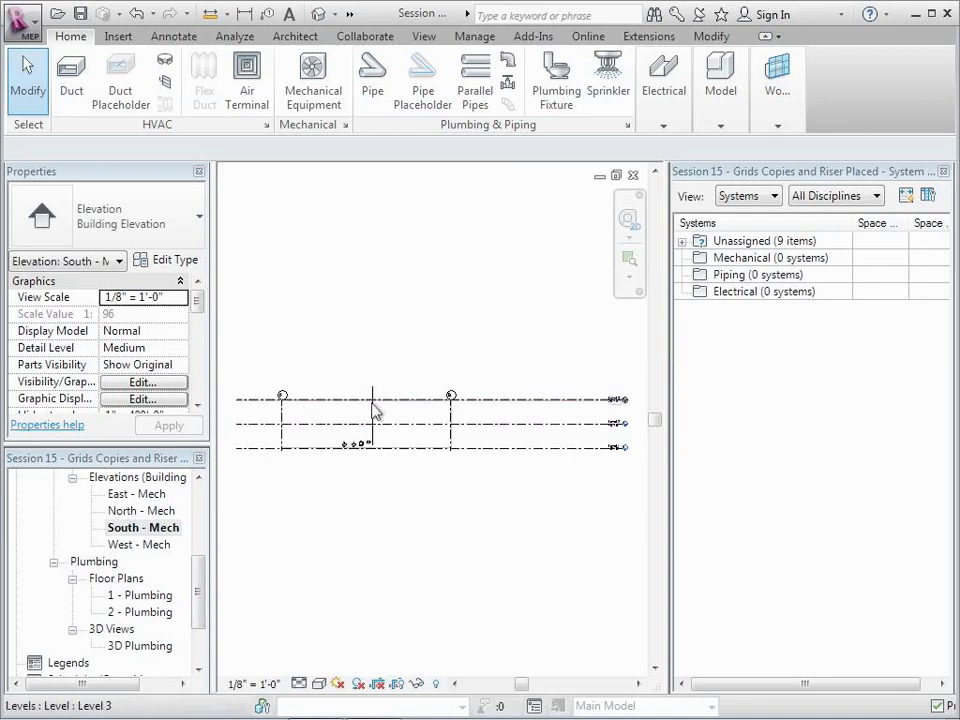
click(628, 260)
drag(364, 373, 419, 506)
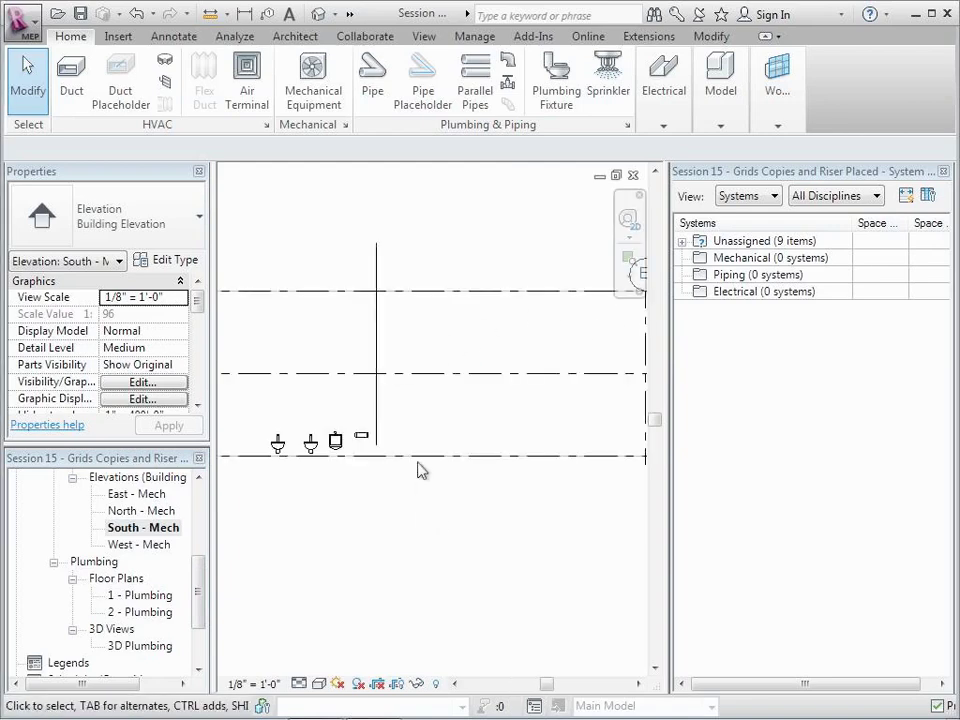
click(377, 260)
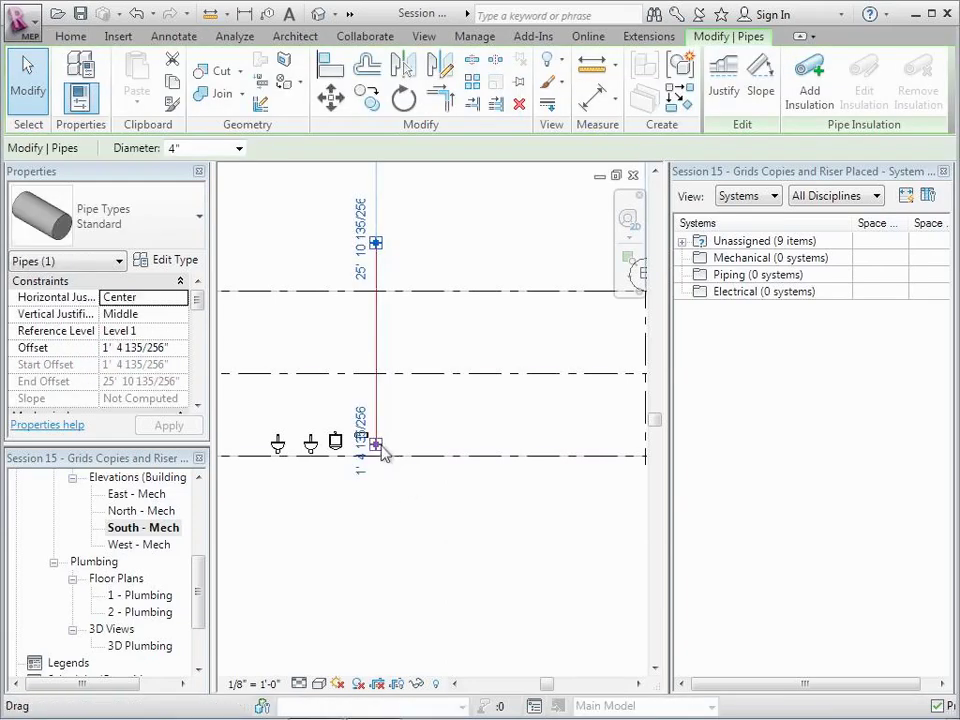
drag(377, 447, 375, 547)
click(343, 608)
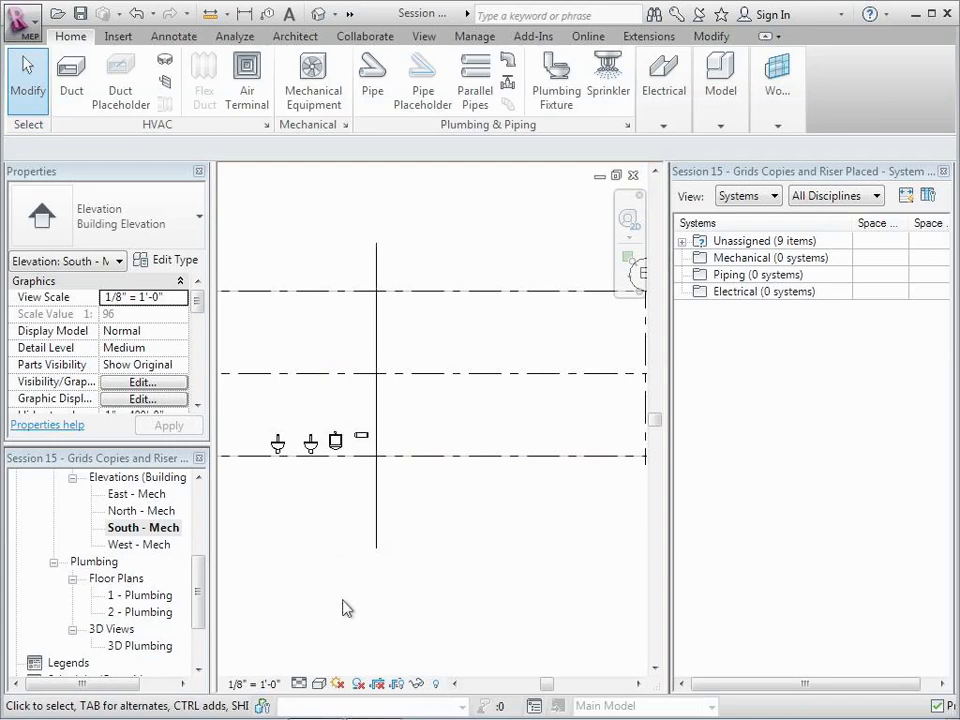
Step: Start a pipe in the 1 - Plumbing floor plan with a 4" diameter
click(140, 612)
double_click(141, 598)
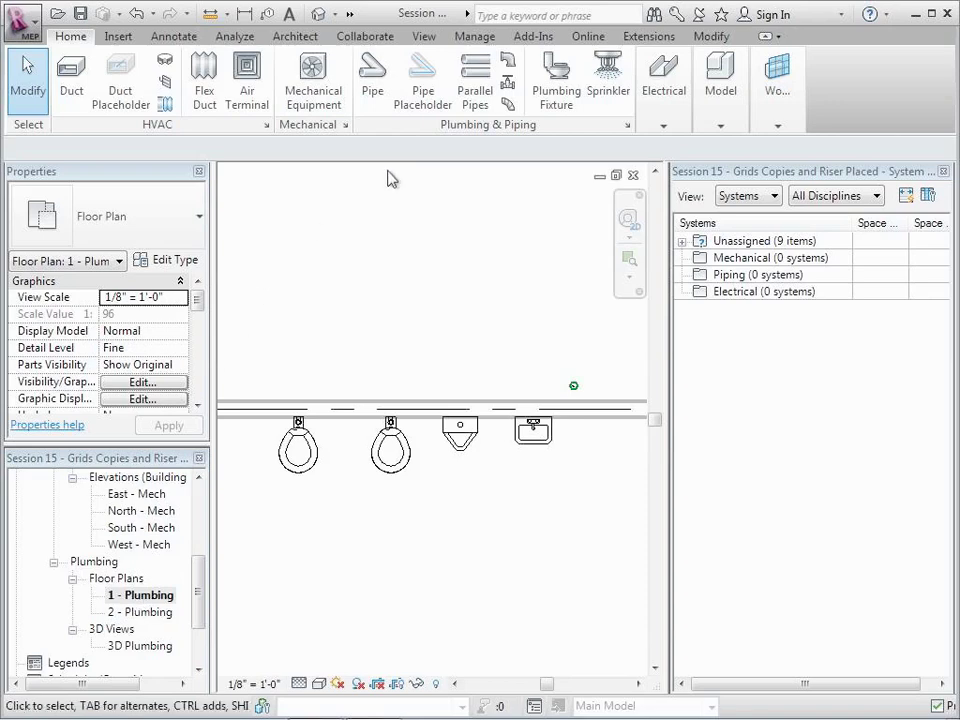
click(372, 93)
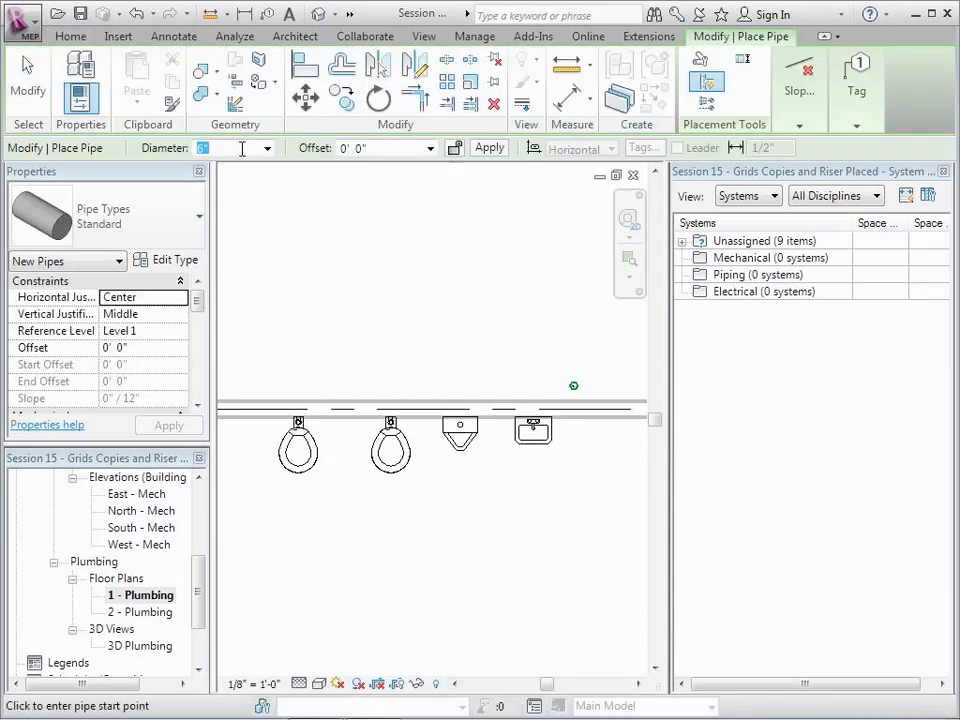
click(268, 150)
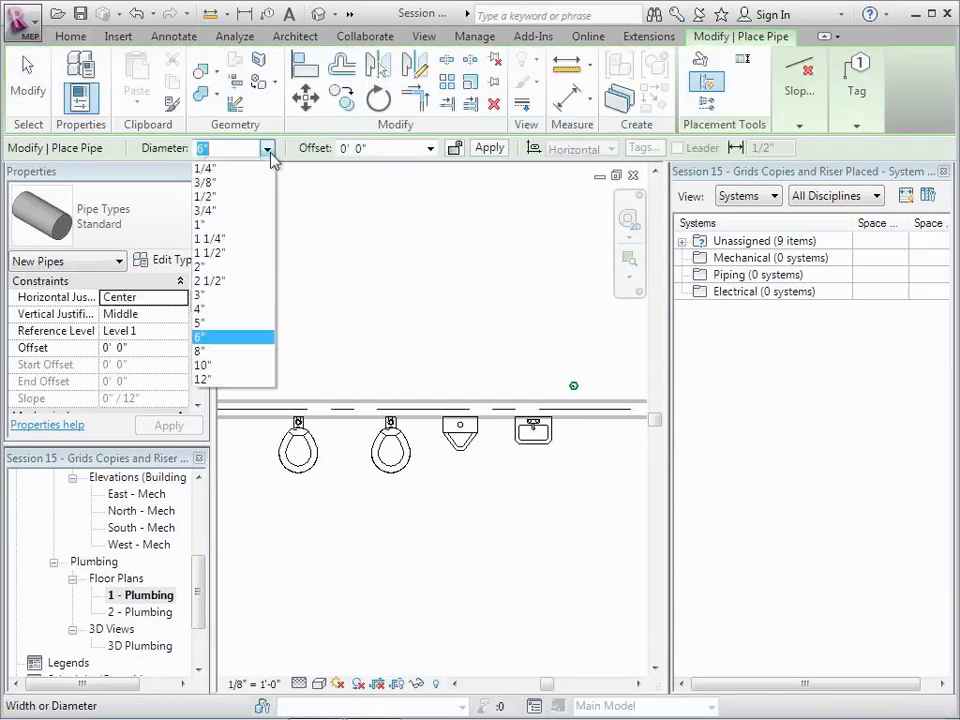
click(219, 309)
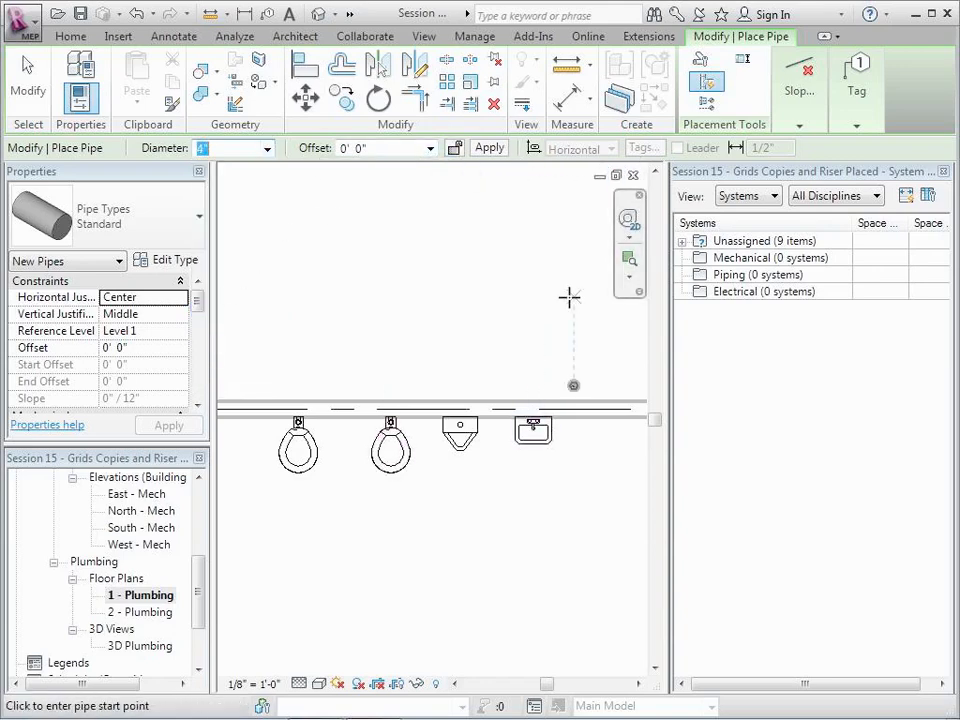
Step: Draw the pipe from the riser parallel to the wall to just past the farthest water closet, sloping up at 1/4" / 12"
click(801, 118)
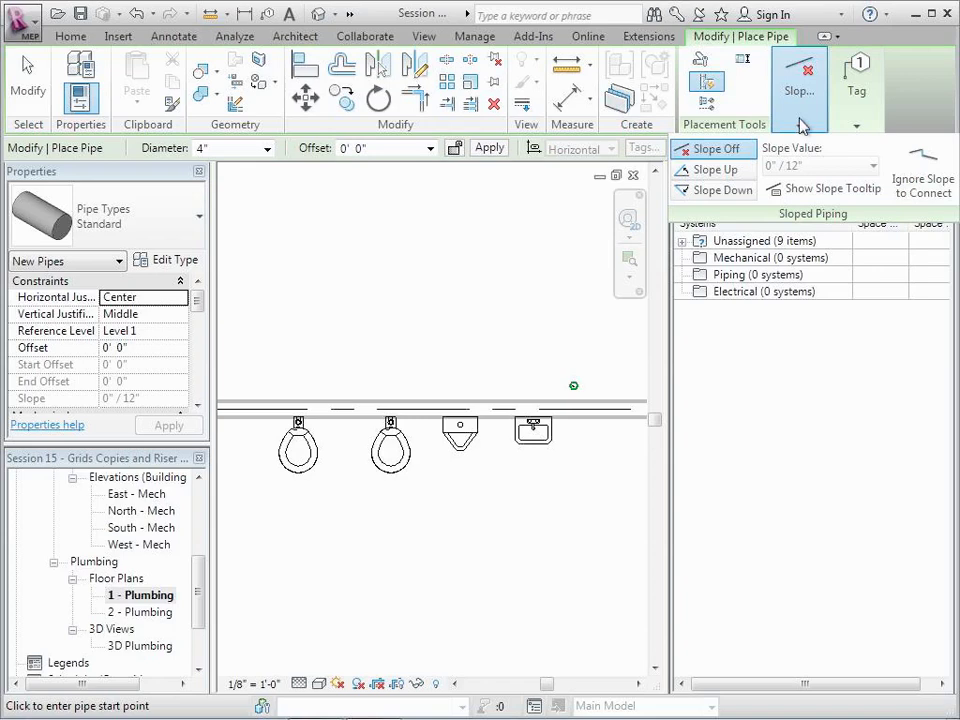
click(716, 170)
click(873, 165)
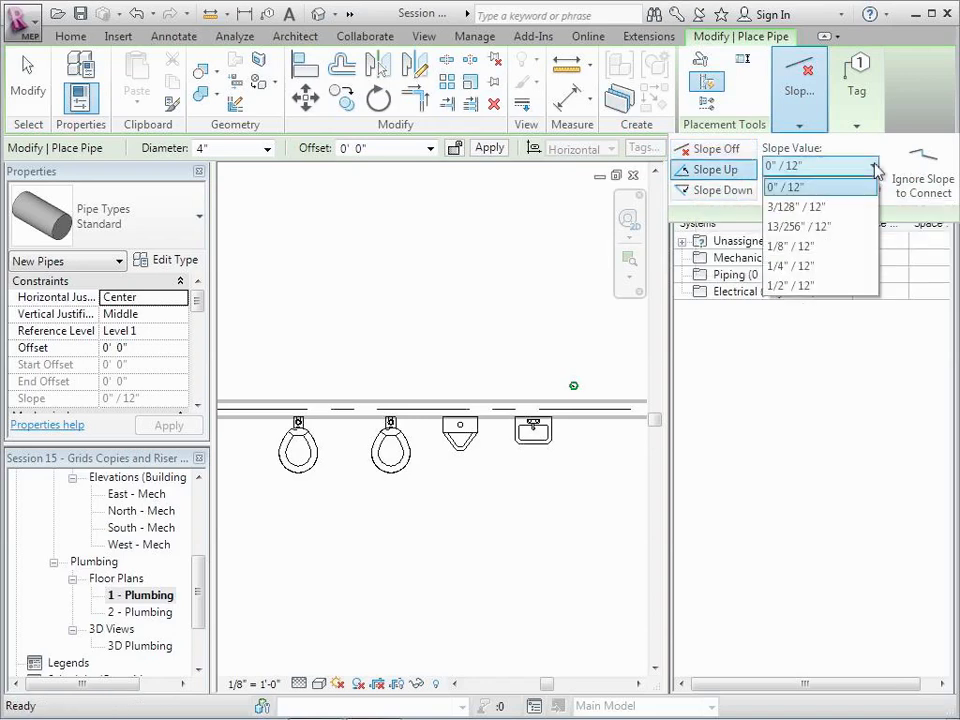
click(790, 266)
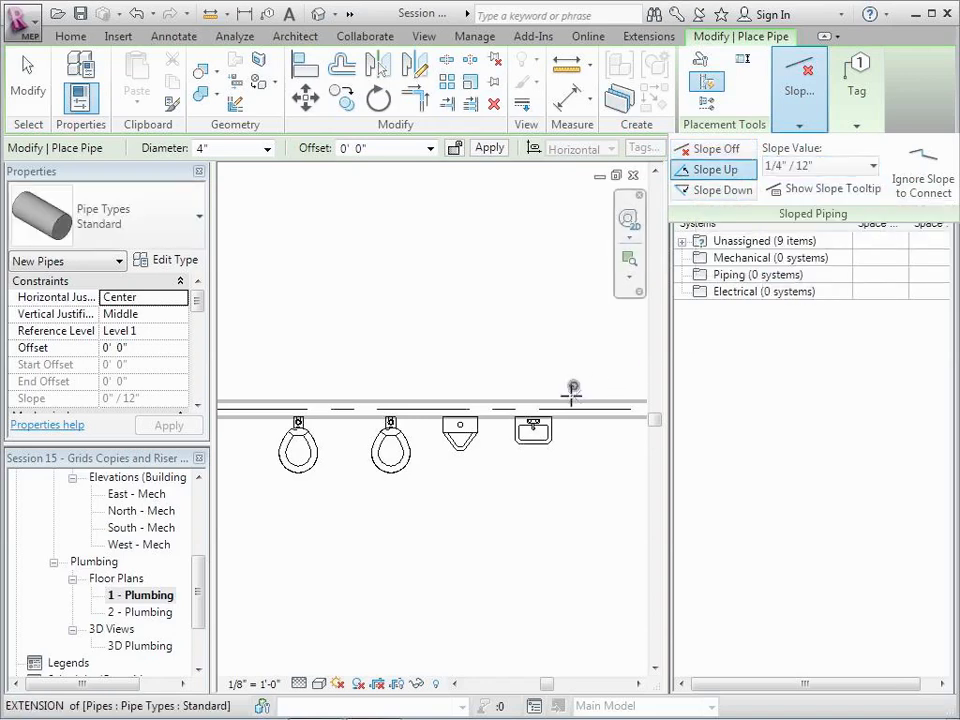
click(573, 386)
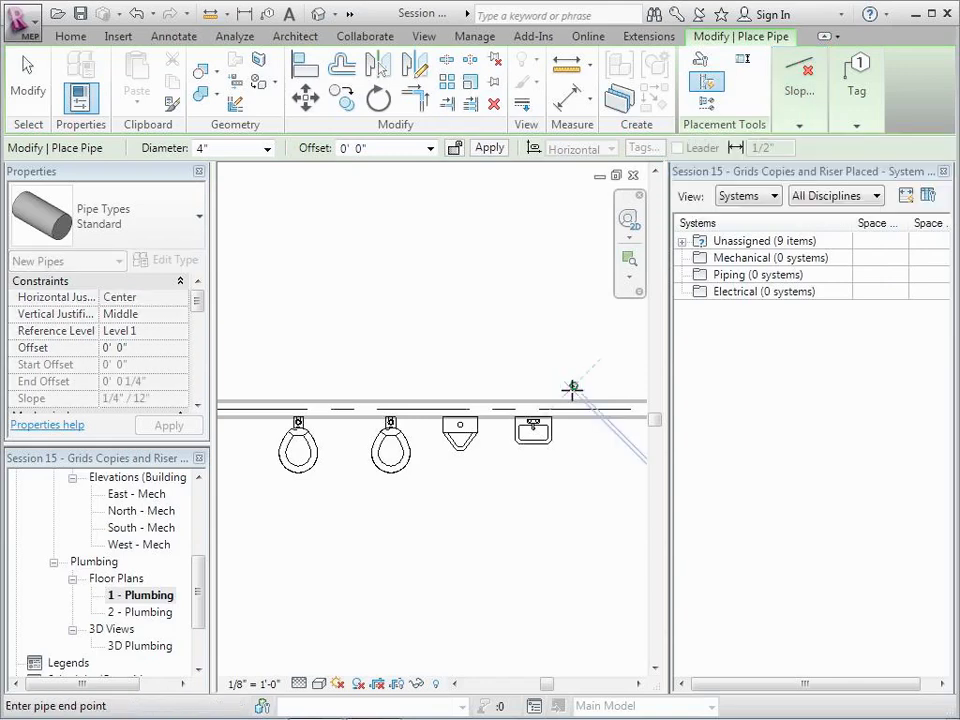
click(265, 386)
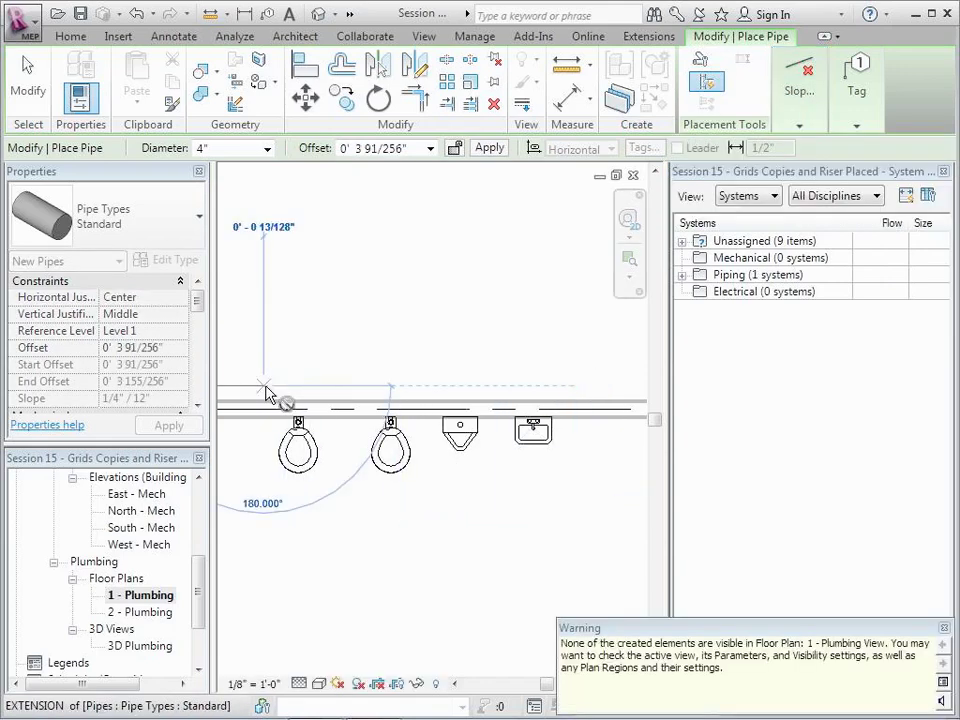
click(27, 80)
Step: Show the default 3D view with Fine detail level and the Shaded visual style
click(318, 16)
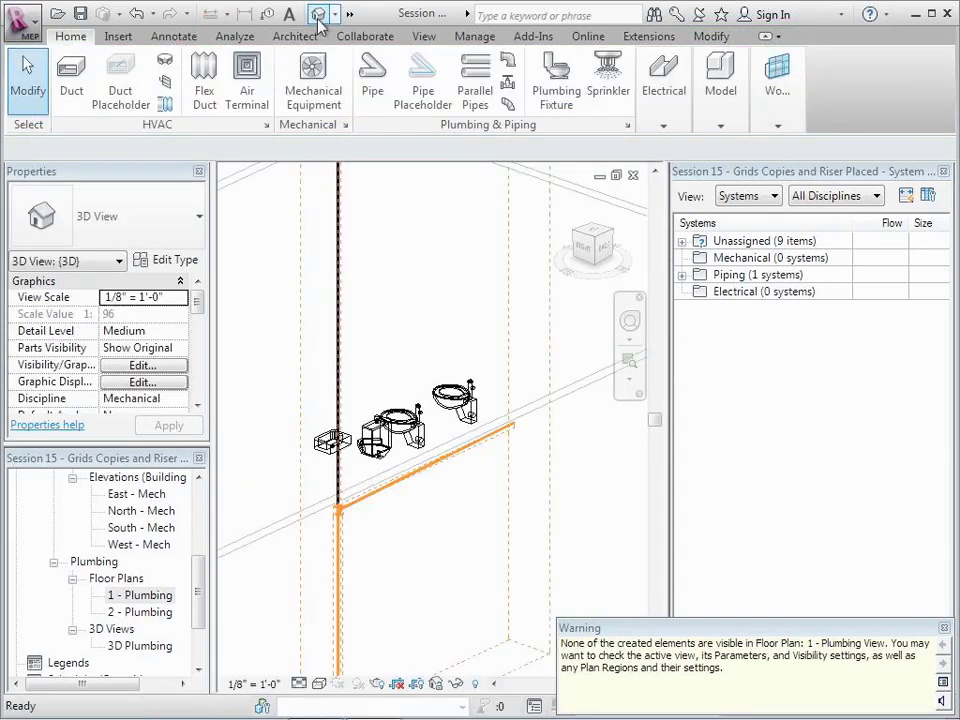
click(468, 527)
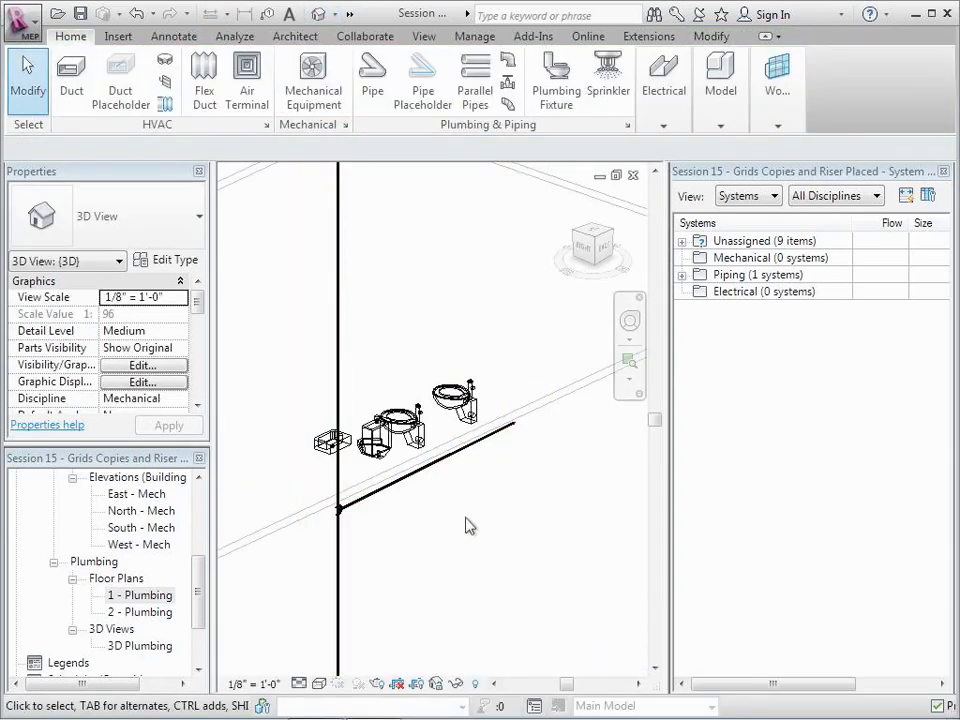
click(318, 684)
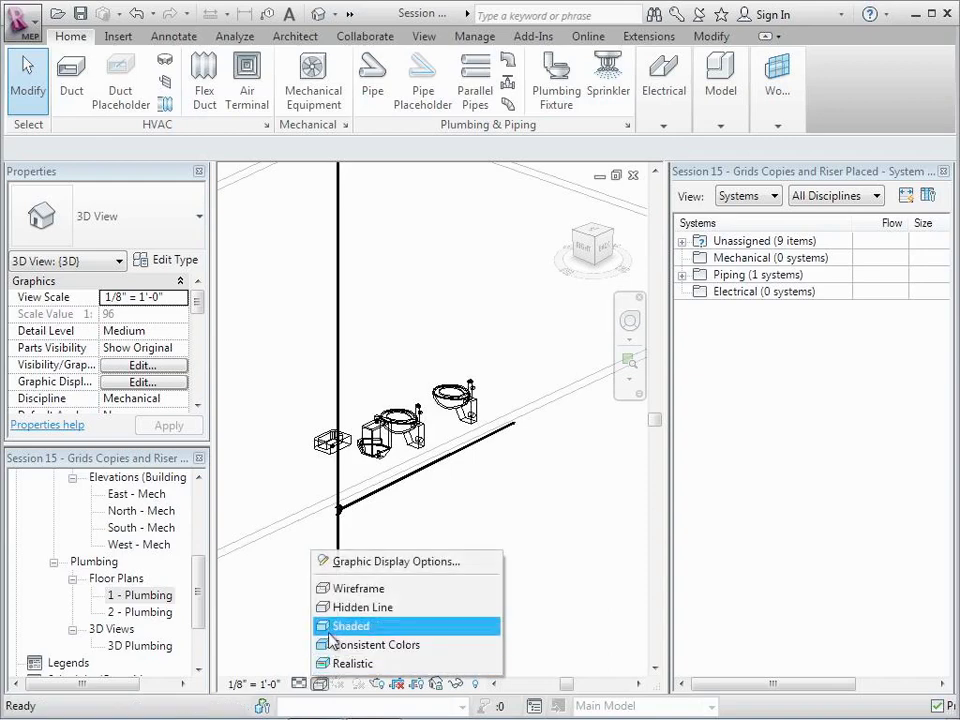
click(299, 684)
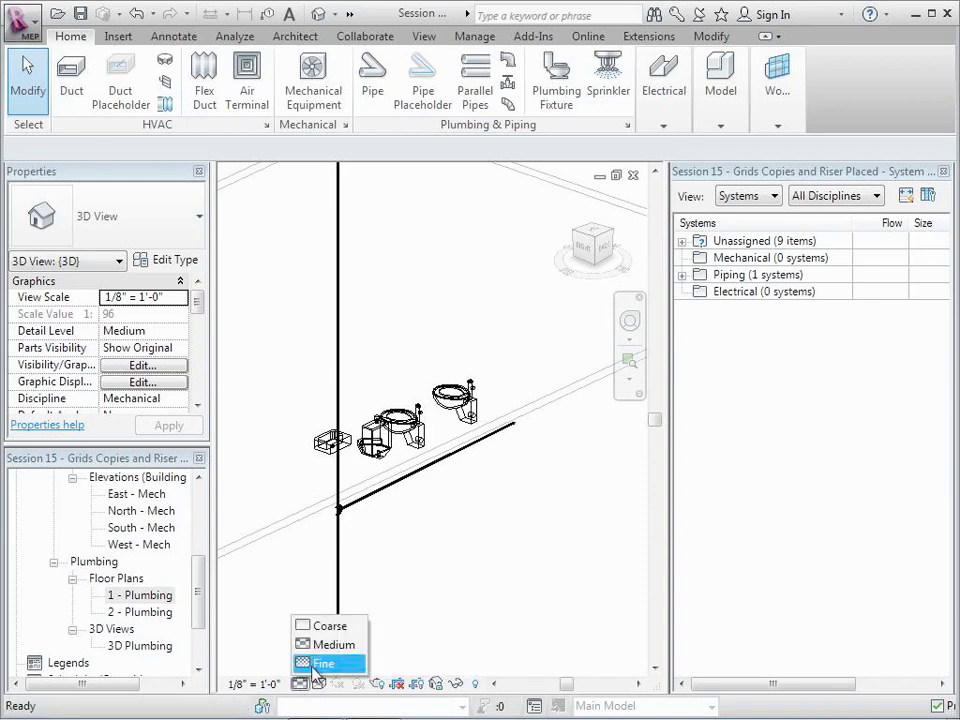
click(313, 664)
click(320, 685)
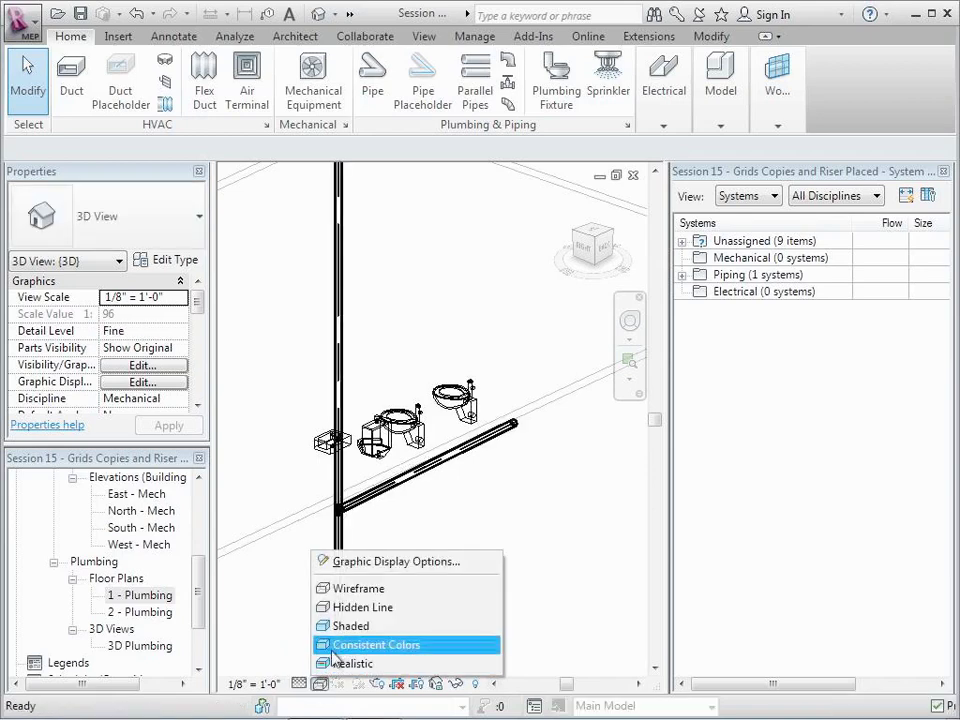
click(338, 628)
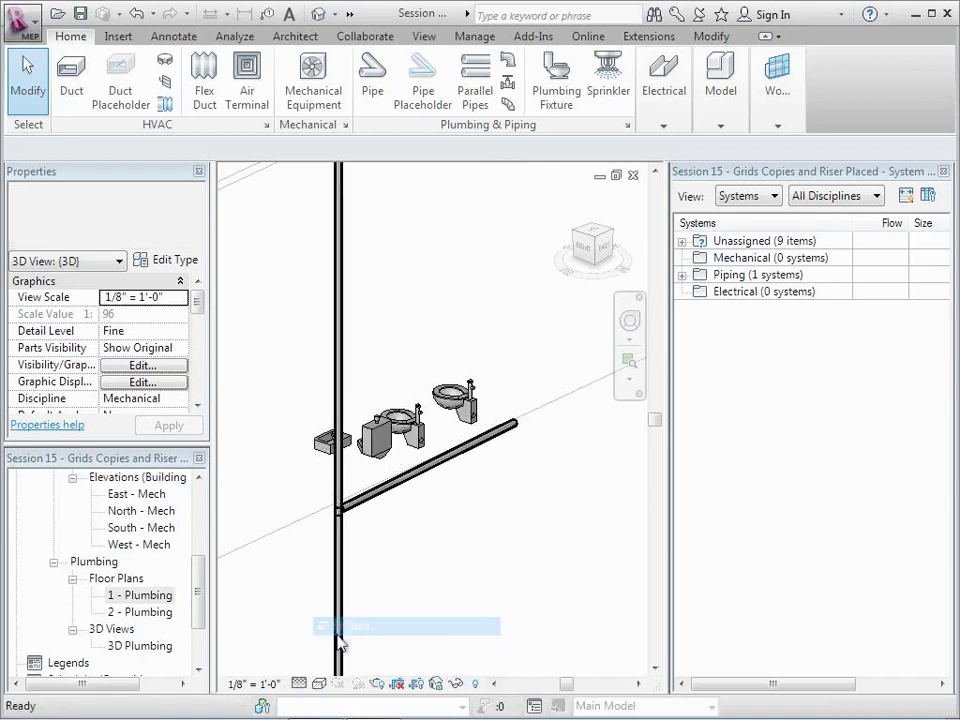
Step: Turn off the linked Session 15 - Architectural Model.rvt in the 3D view's visibility overrides
click(628, 363)
drag(306, 262, 420, 406)
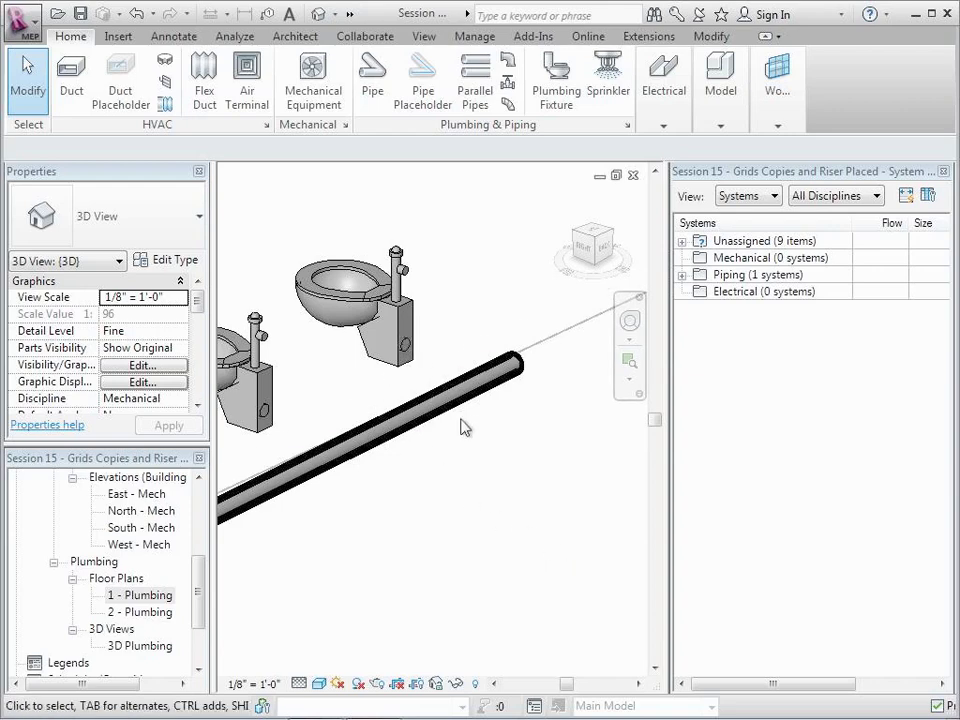
key(z)
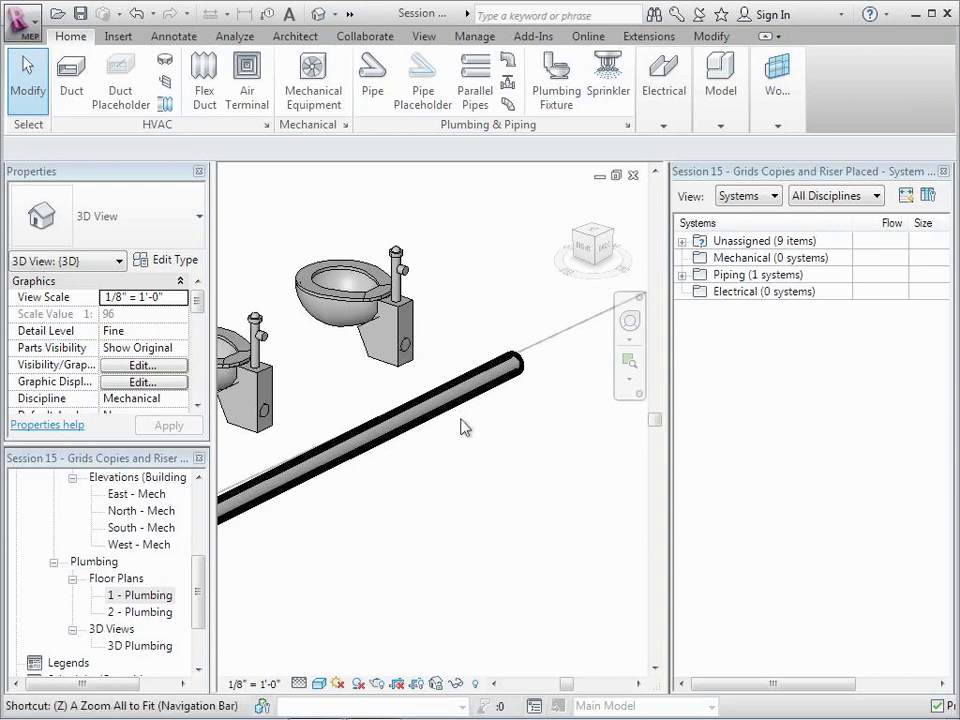
key(a)
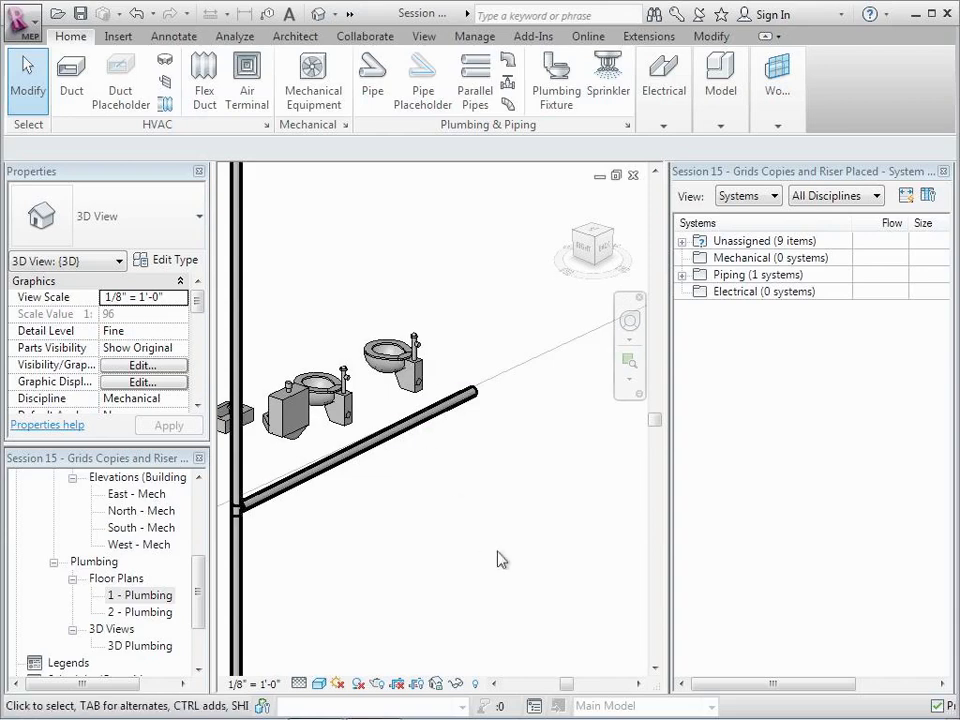
key(v)
key(g)
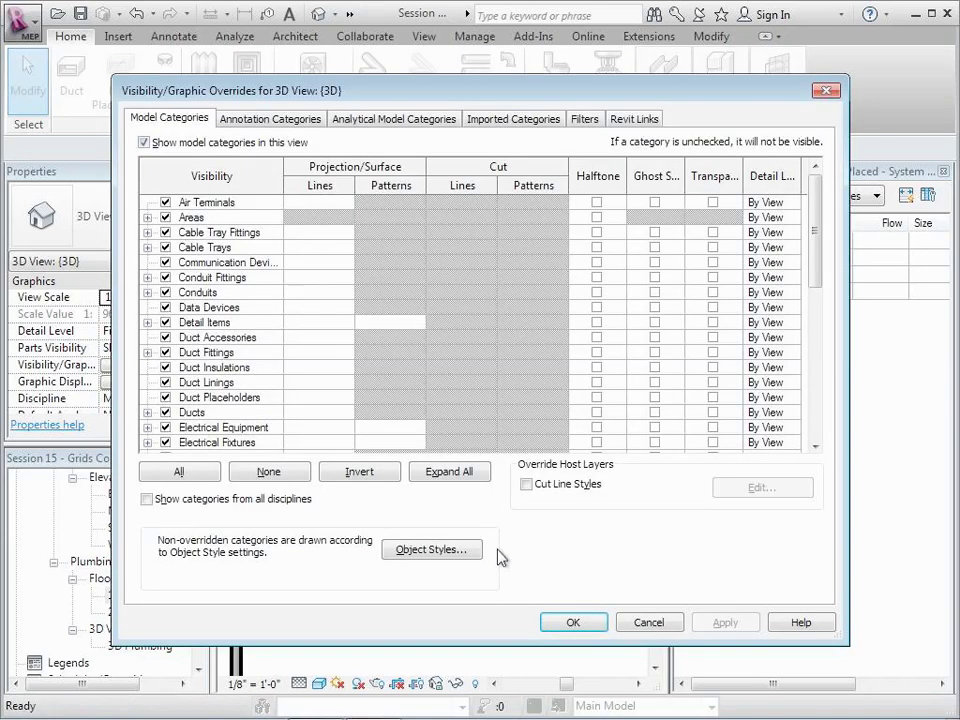
click(636, 119)
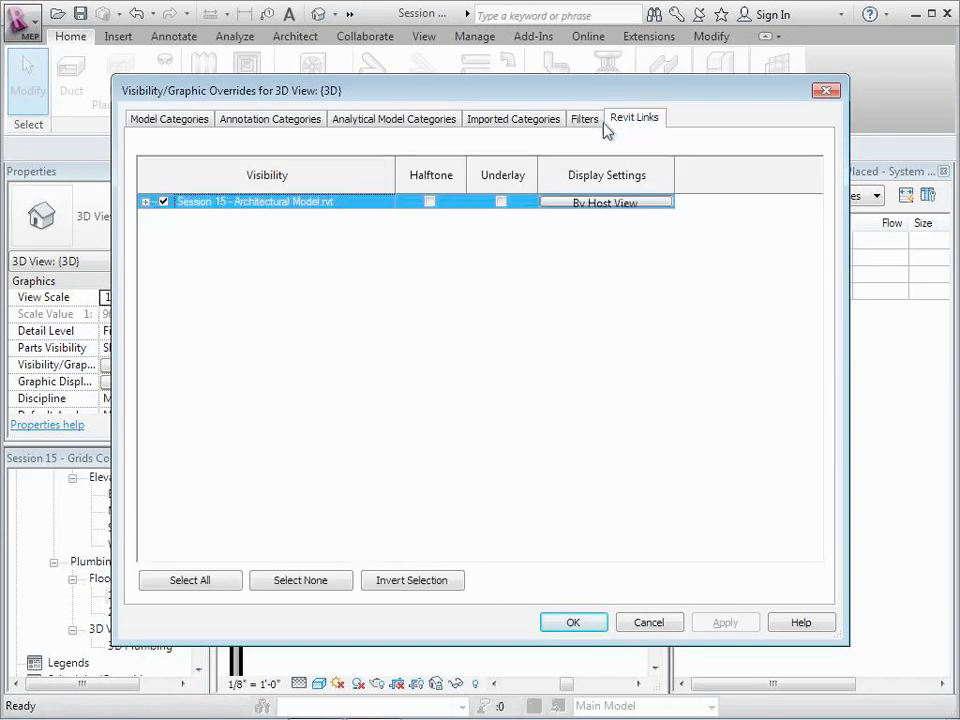
click(164, 202)
click(590, 627)
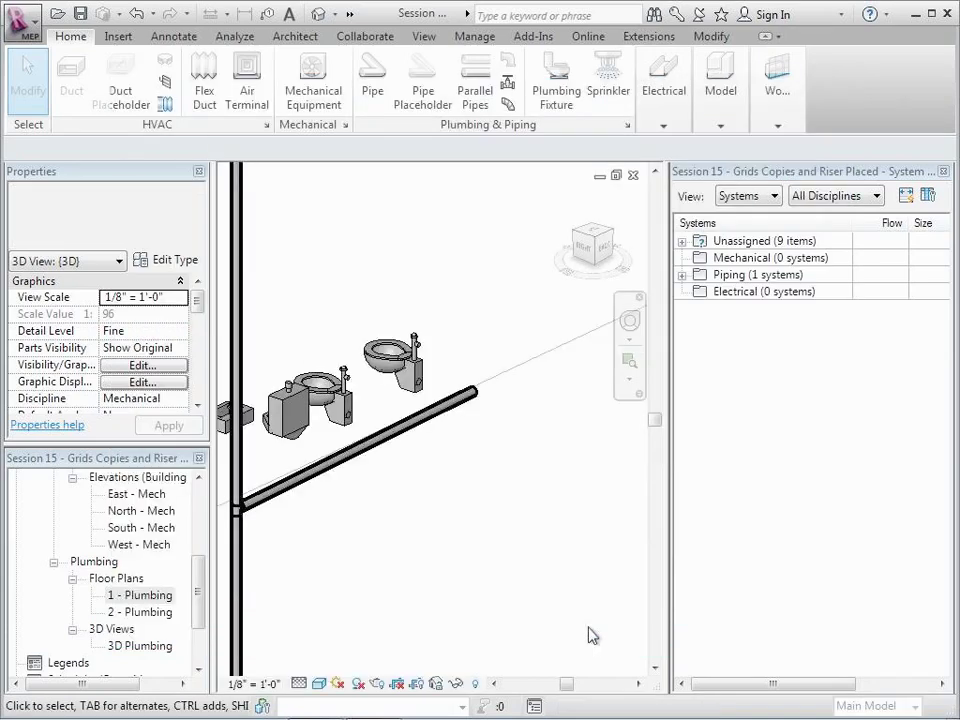
Step: Connect the farthest water closet's 4" Sanitary outlet into the sloped branch pipe using Connect Into
click(420, 377)
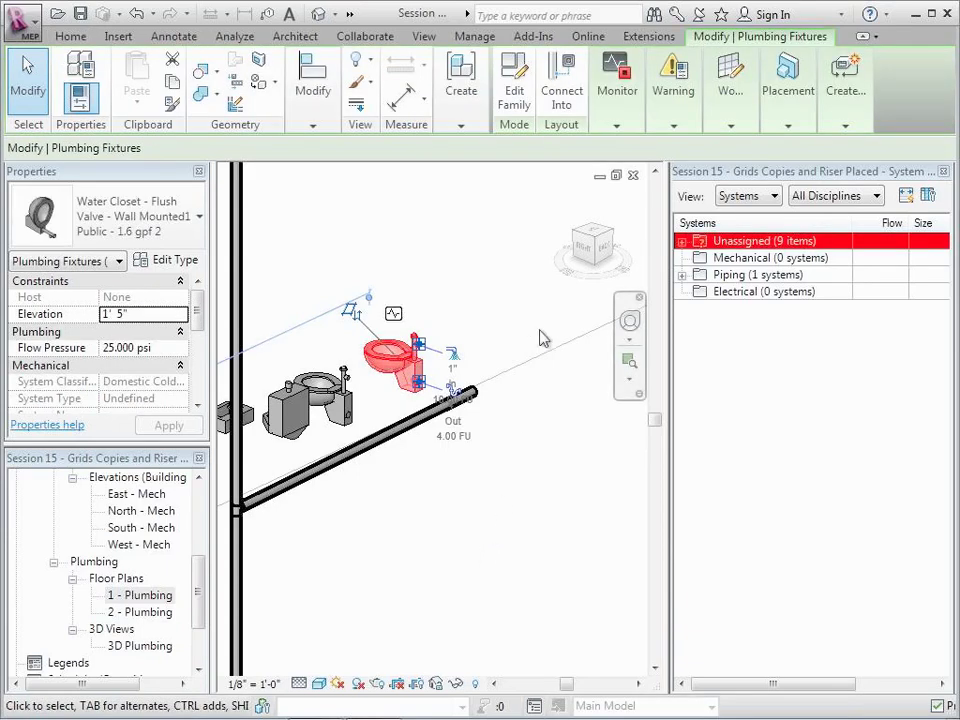
click(563, 110)
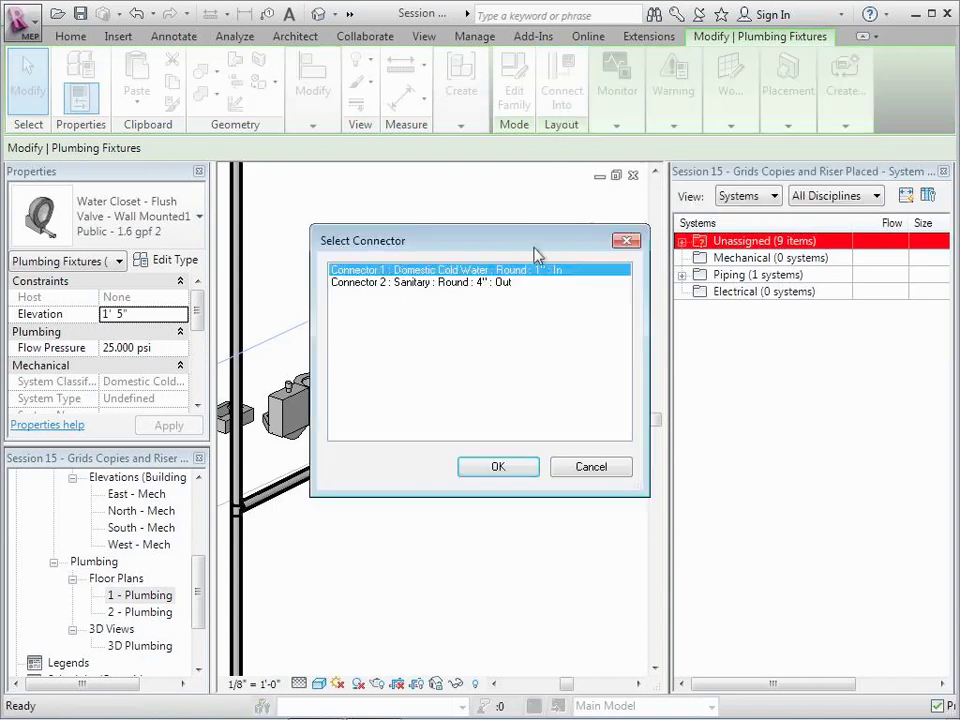
click(458, 284)
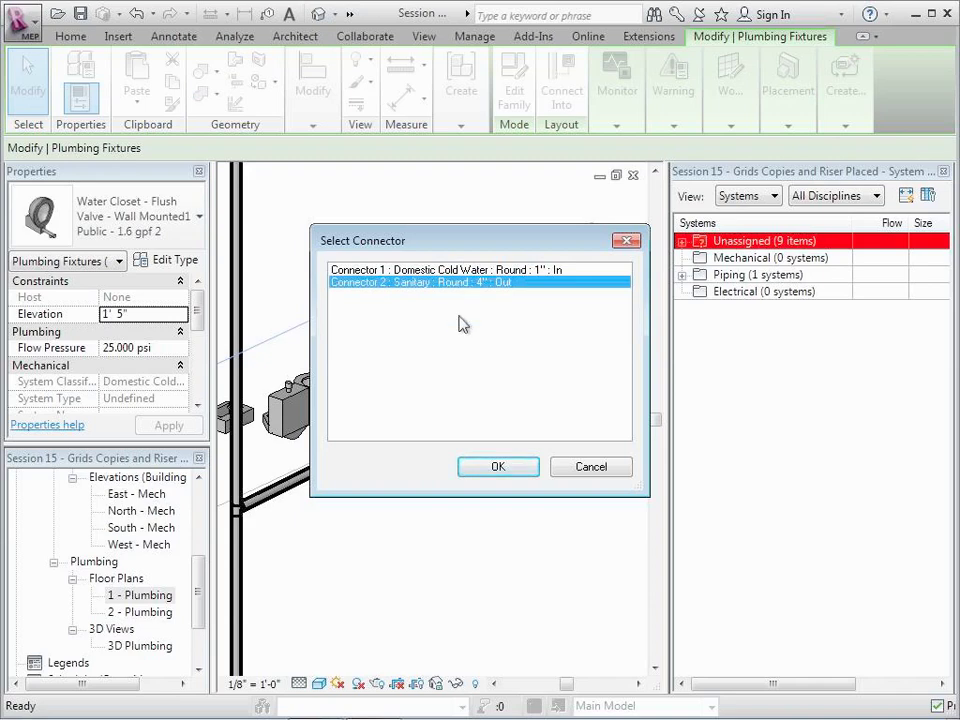
click(501, 468)
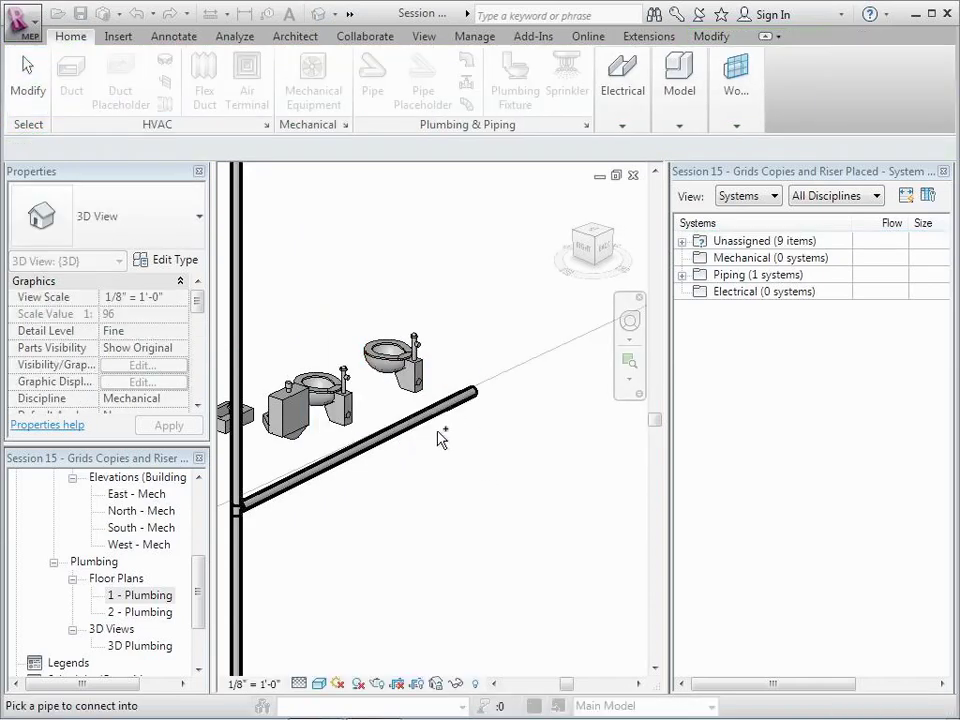
click(430, 425)
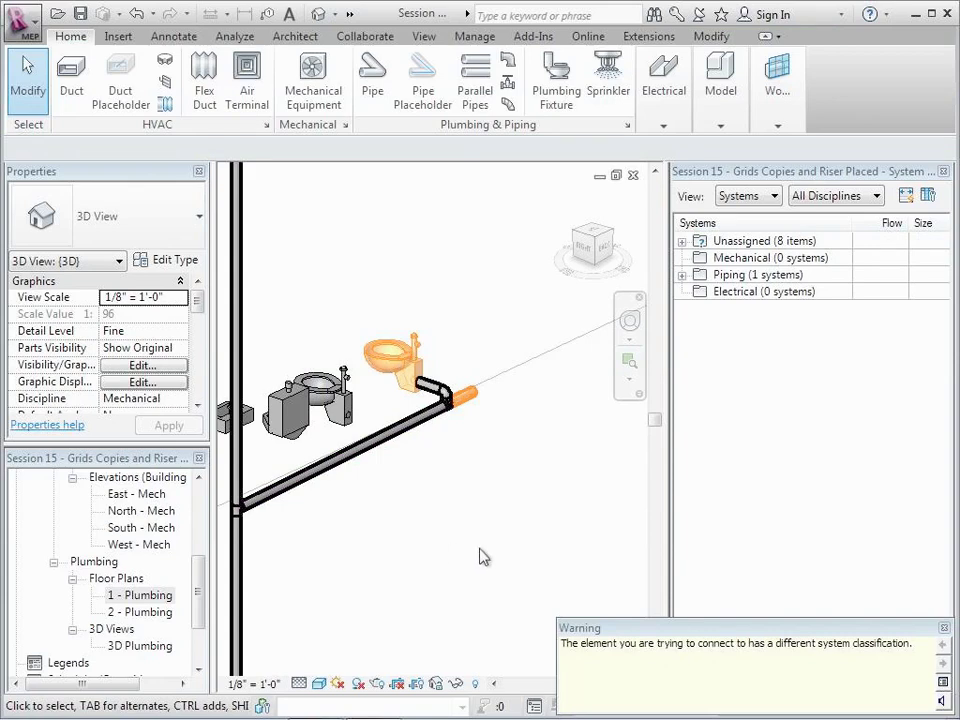
Step: Connect the second water closet's 4" Sanitary outlet into the branch pipe between the first connection and the riser
click(357, 420)
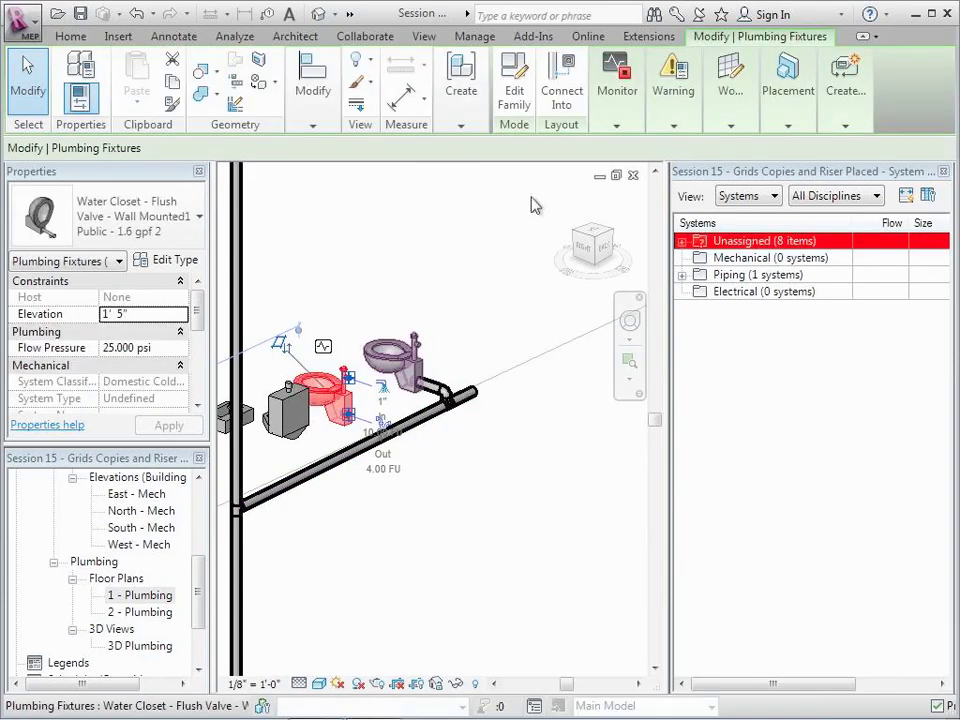
click(561, 95)
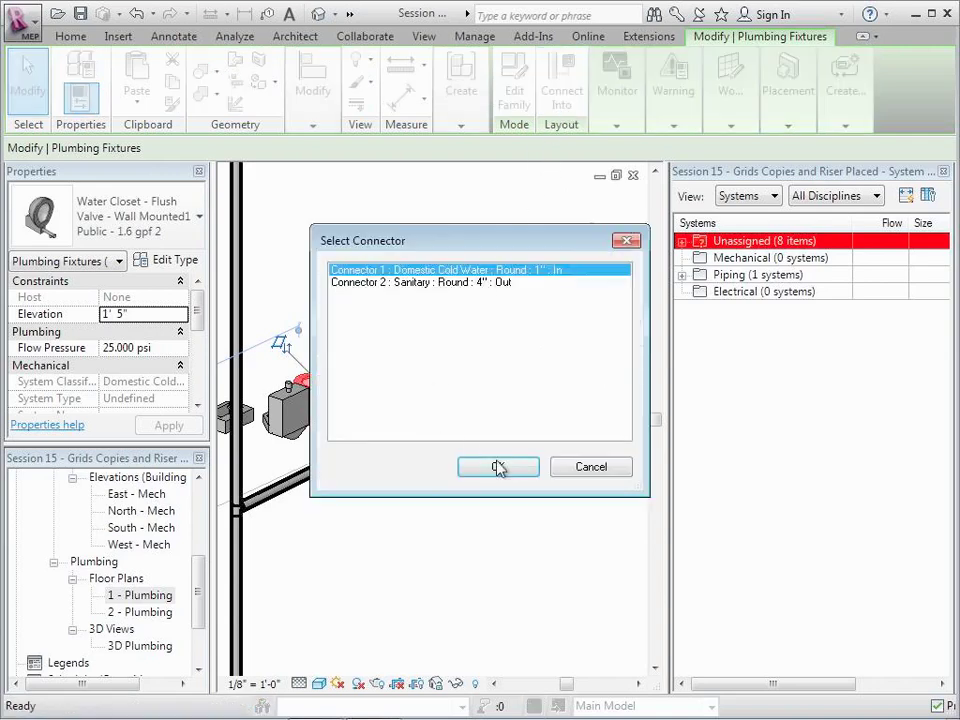
click(472, 282)
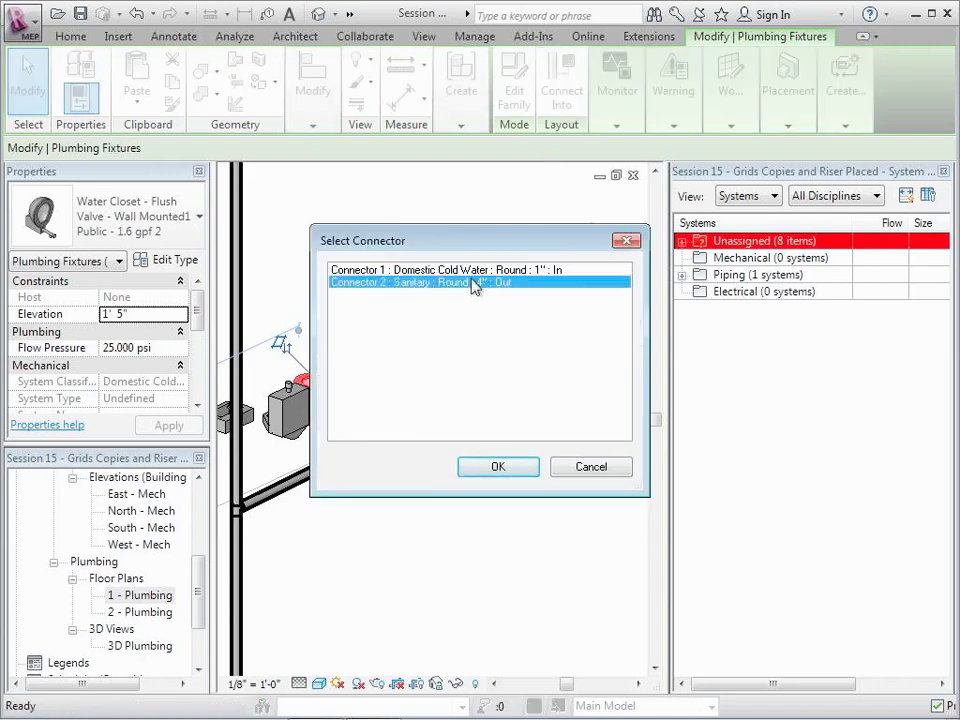
click(499, 464)
click(394, 446)
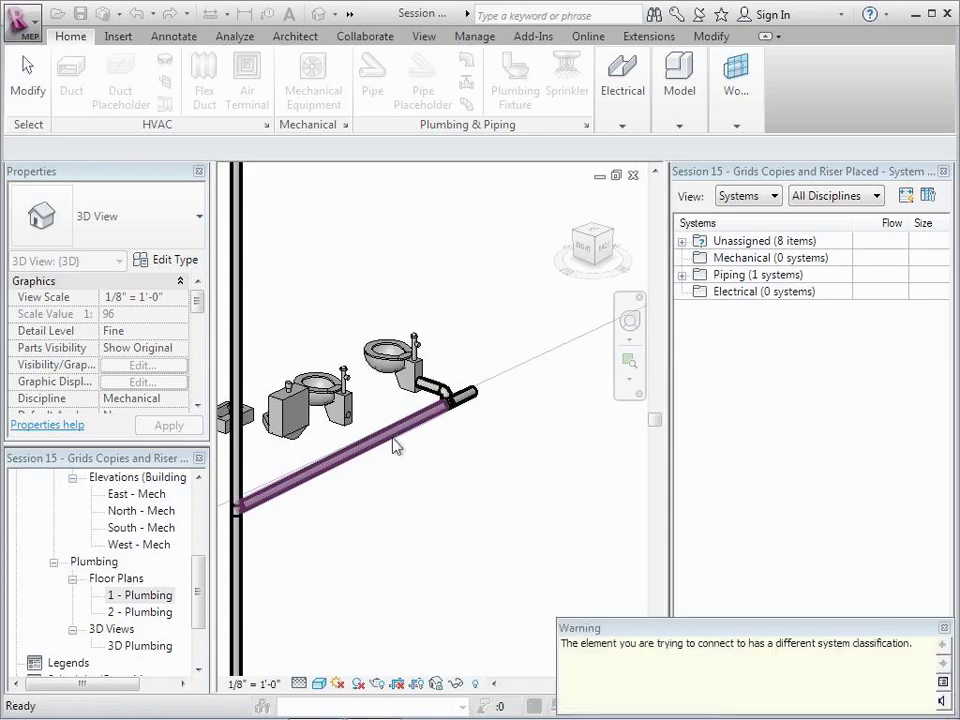
Step: Connect the wall-hung urinal's 2" Sanitary outlet into the remaining branch pipe section next to the riser
click(293, 398)
click(561, 95)
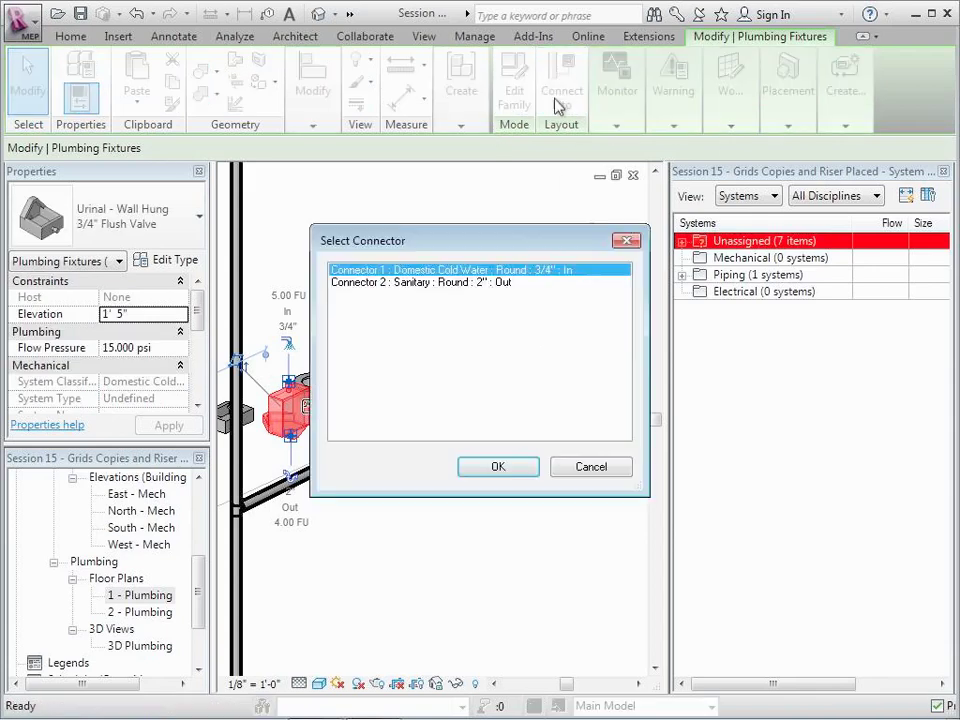
click(486, 283)
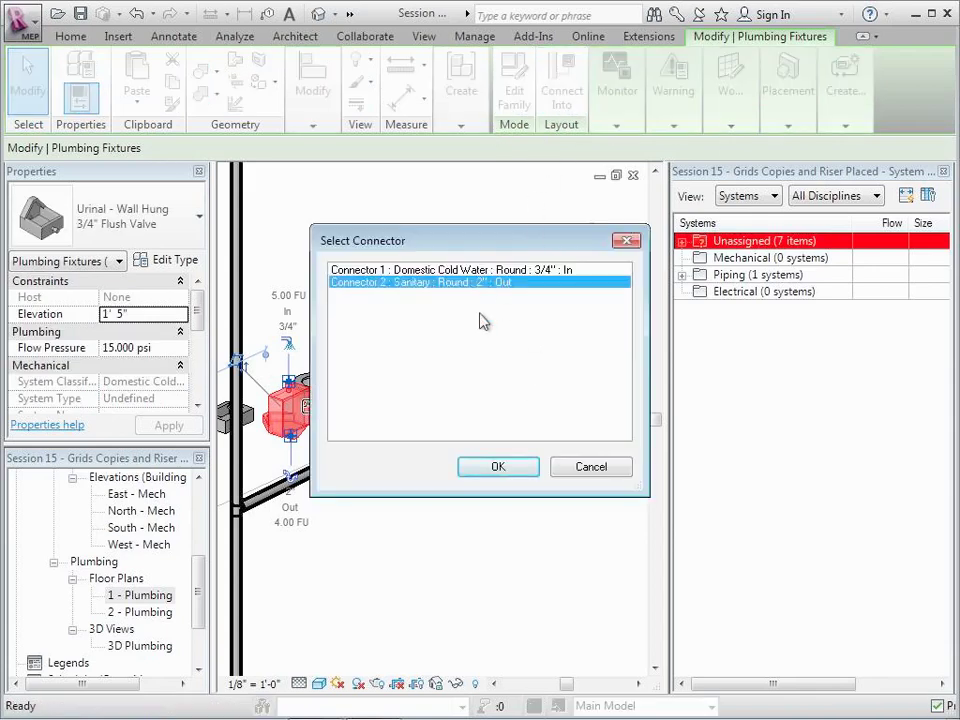
click(493, 468)
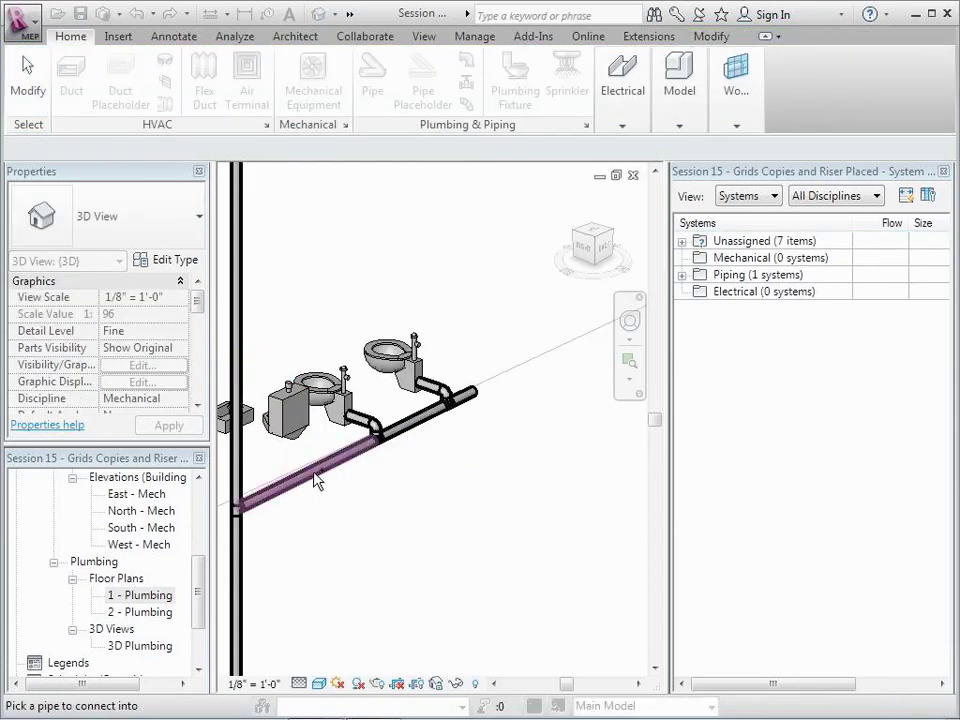
click(316, 481)
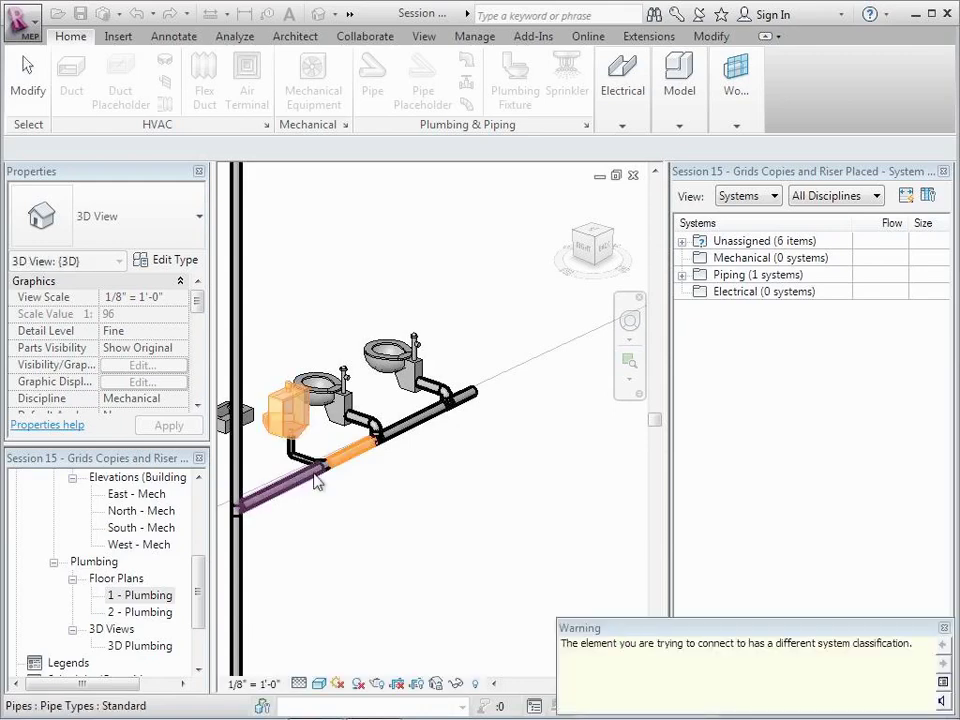
Step: Connect the wall-mounted lavatory's 1 1/4" Sanitary outlet into the branch pipe section between the urinal connection and the riser
click(629, 360)
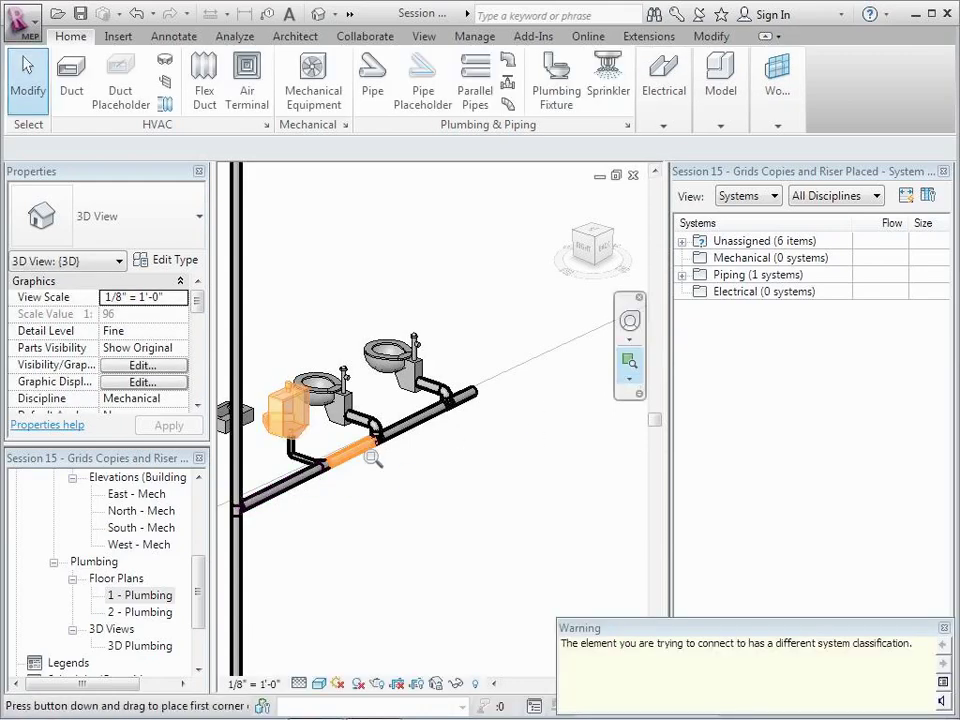
drag(315, 459, 352, 502)
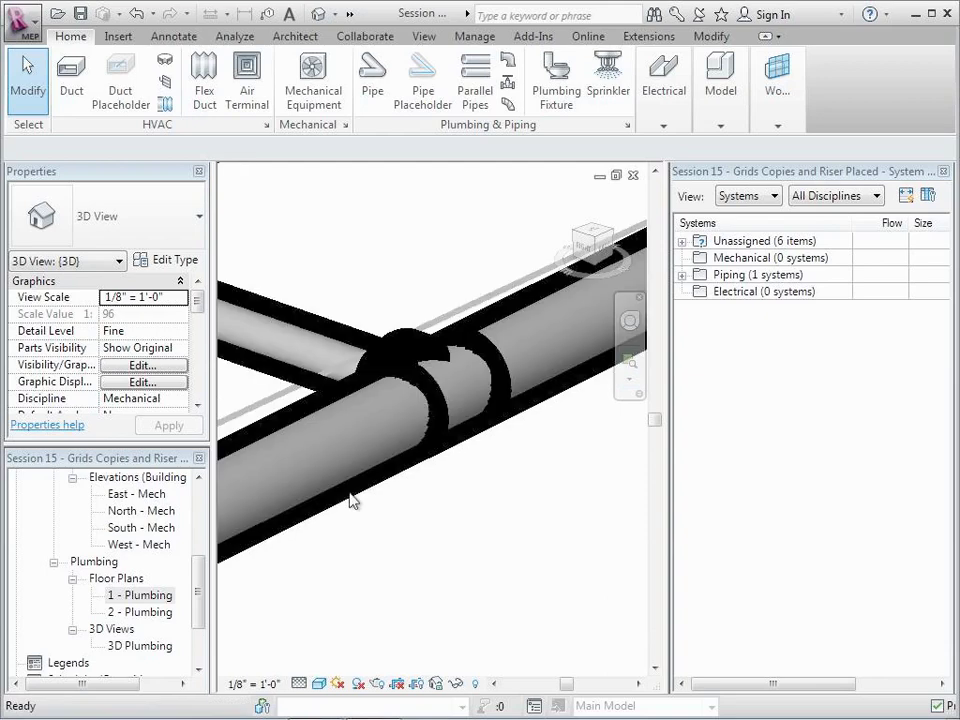
scroll(352, 502, down, 2)
scroll(352, 502, down, 3)
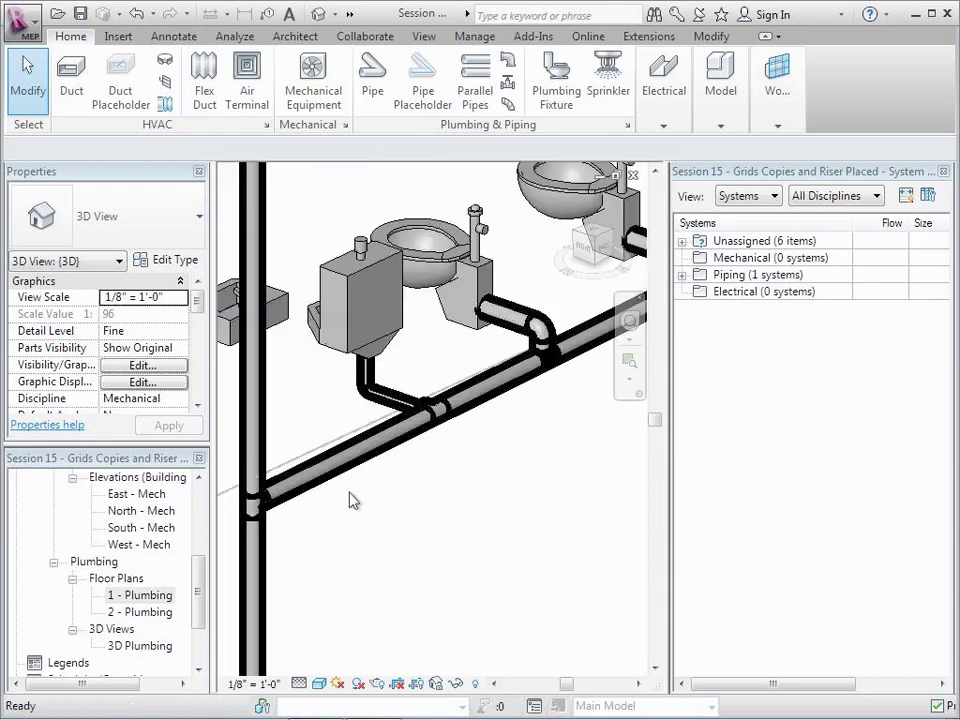
click(258, 302)
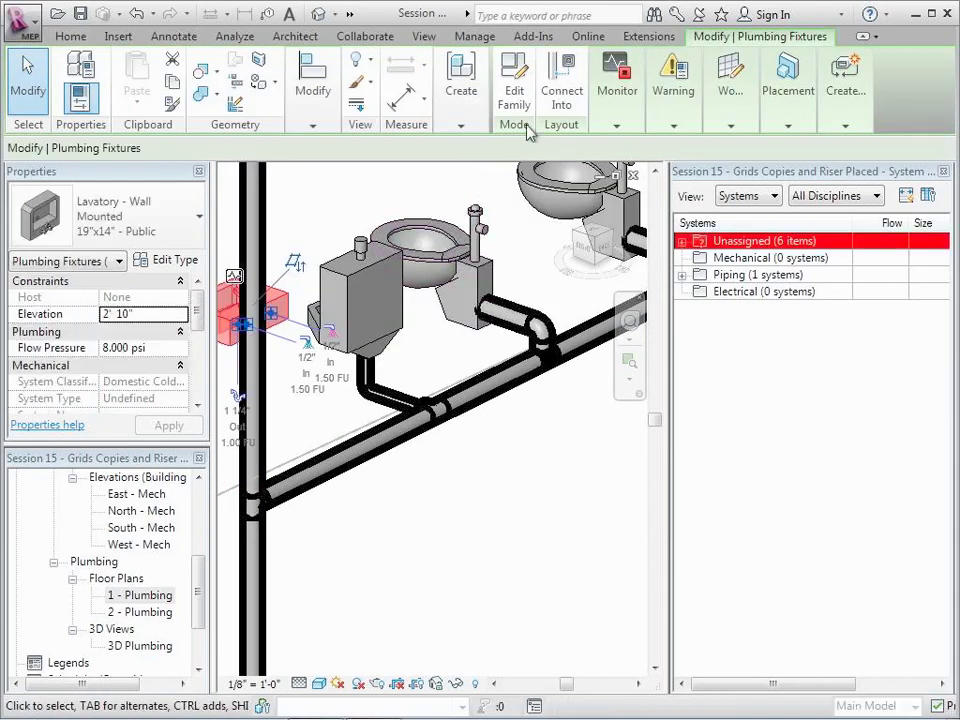
click(561, 100)
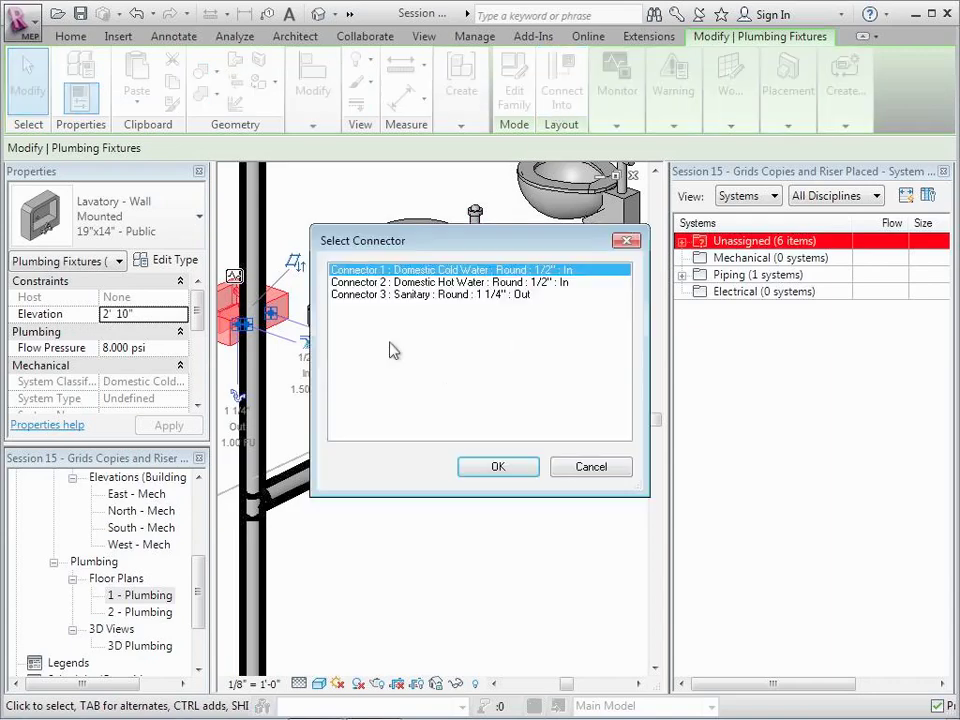
click(484, 296)
click(498, 468)
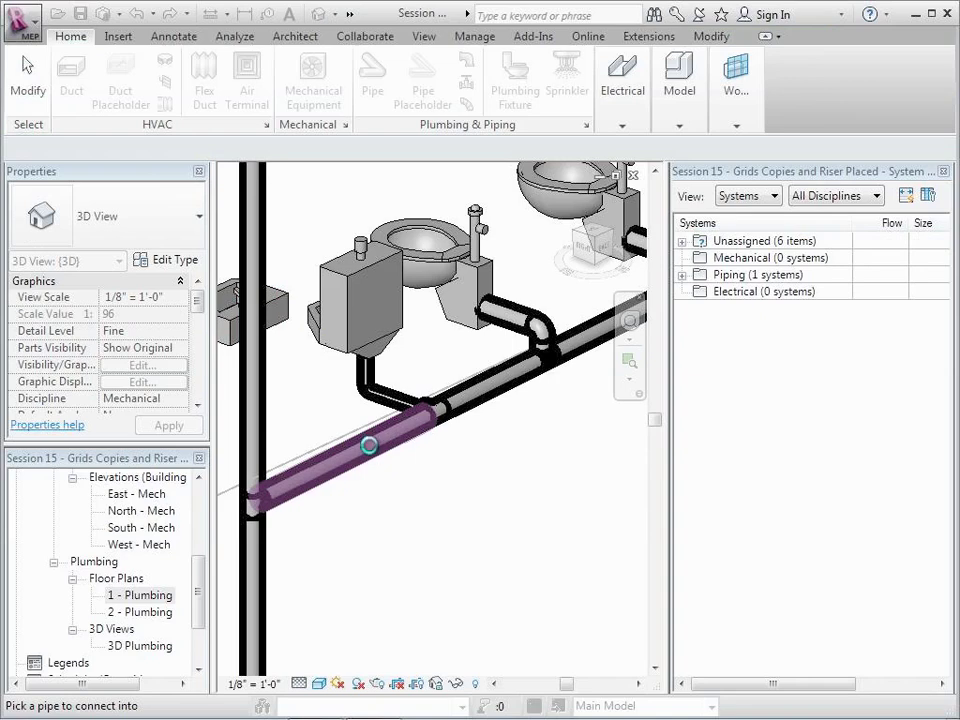
click(371, 452)
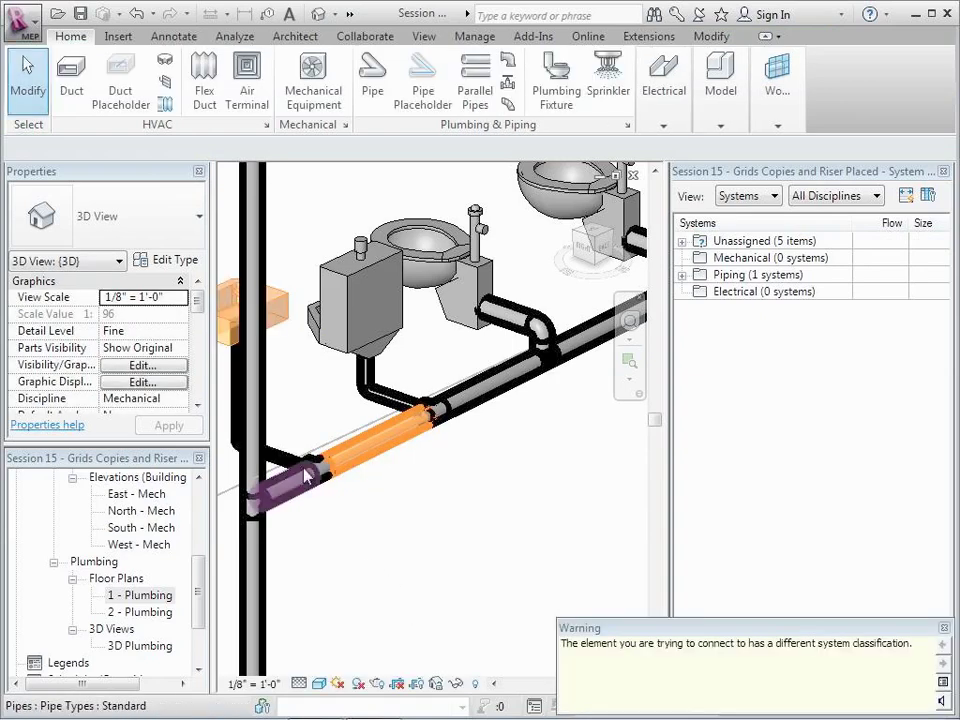
click(30, 88)
click(455, 588)
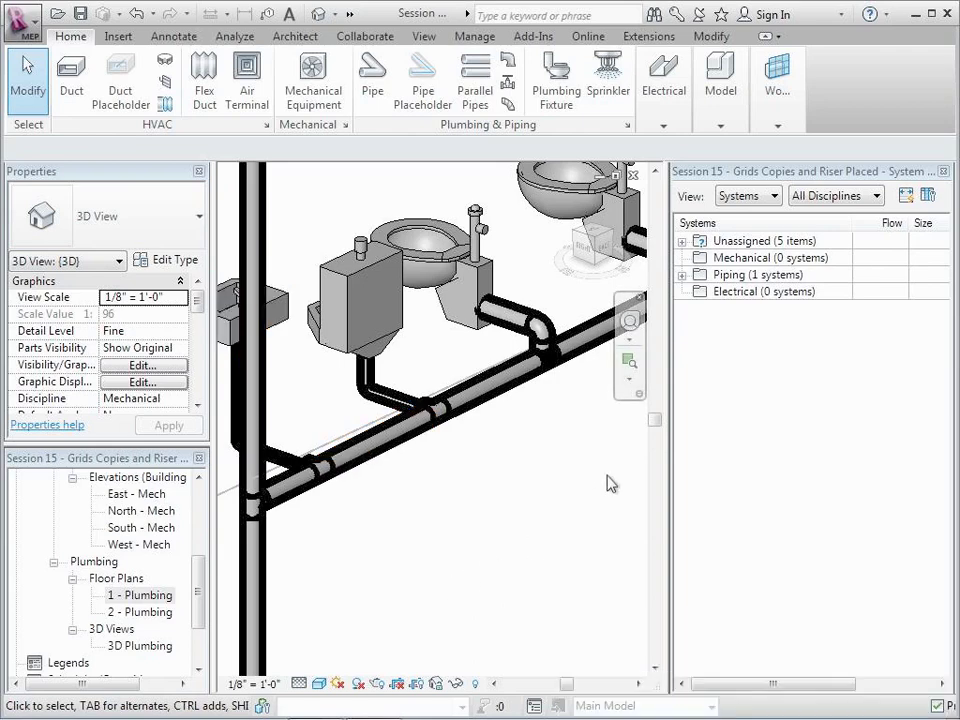
Step: Examine the fixtures listed as unassigned for piping under Domestic Cold Water and Domestic Hot Water in the System Browser
click(697, 298)
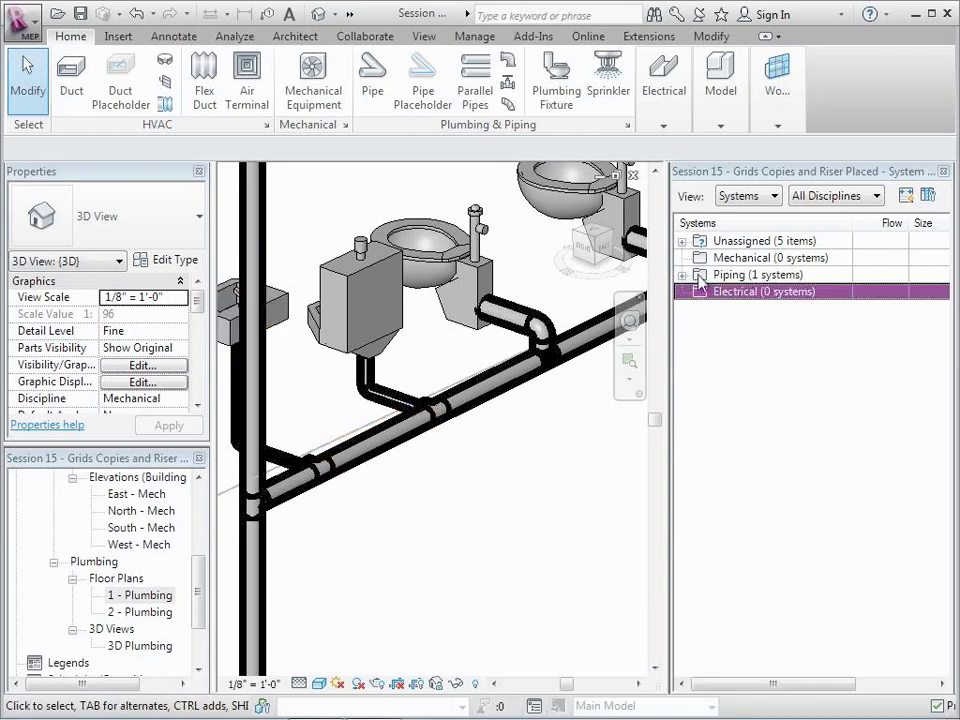
click(682, 241)
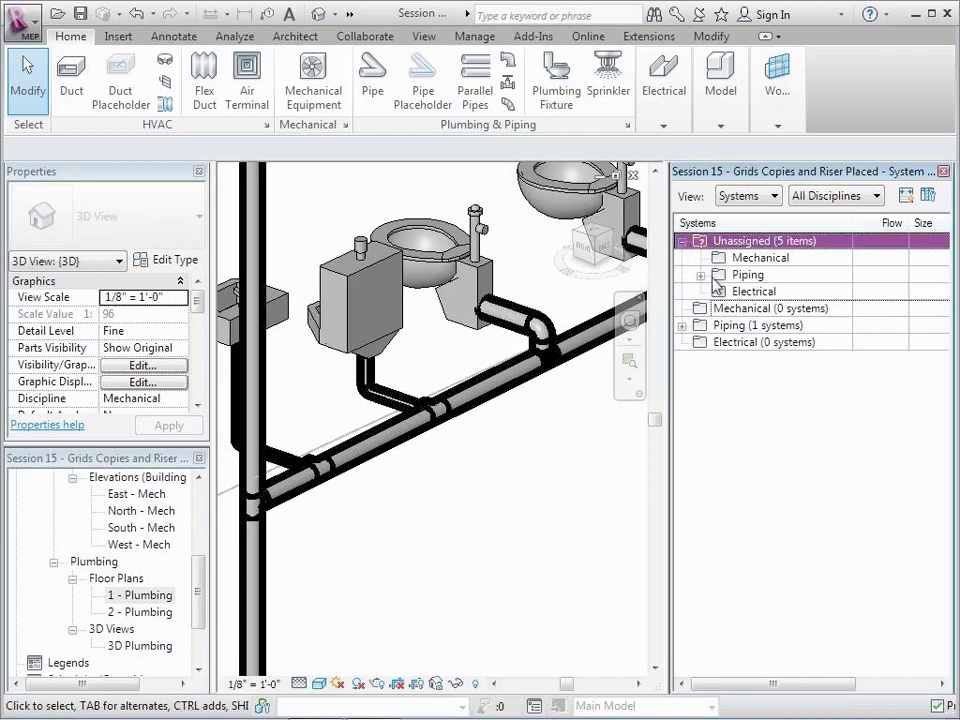
click(700, 275)
click(703, 280)
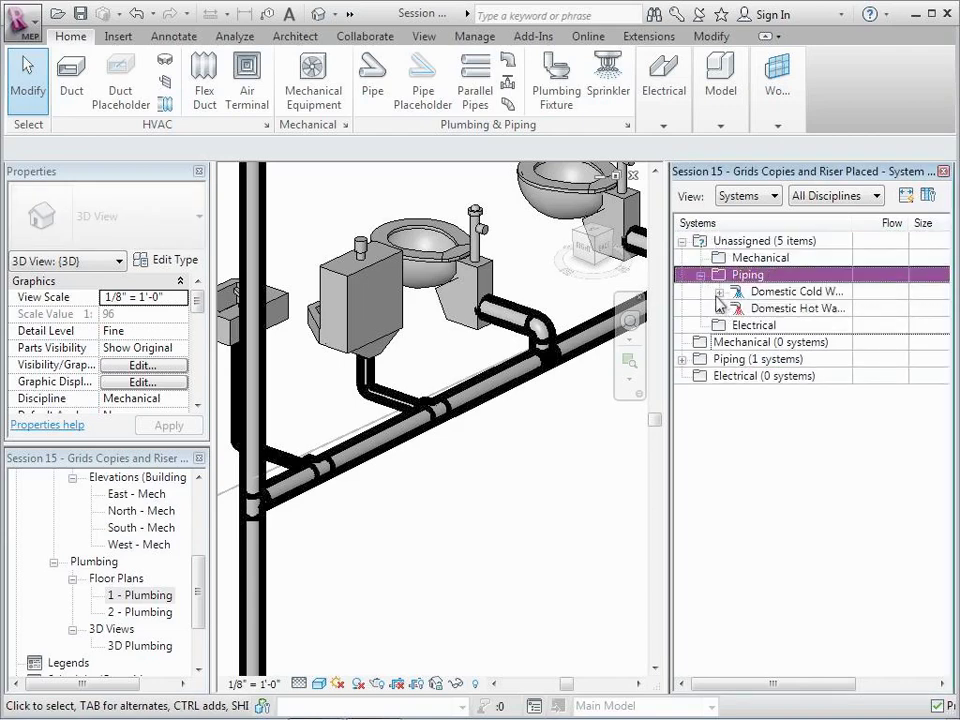
click(718, 291)
click(735, 291)
click(736, 399)
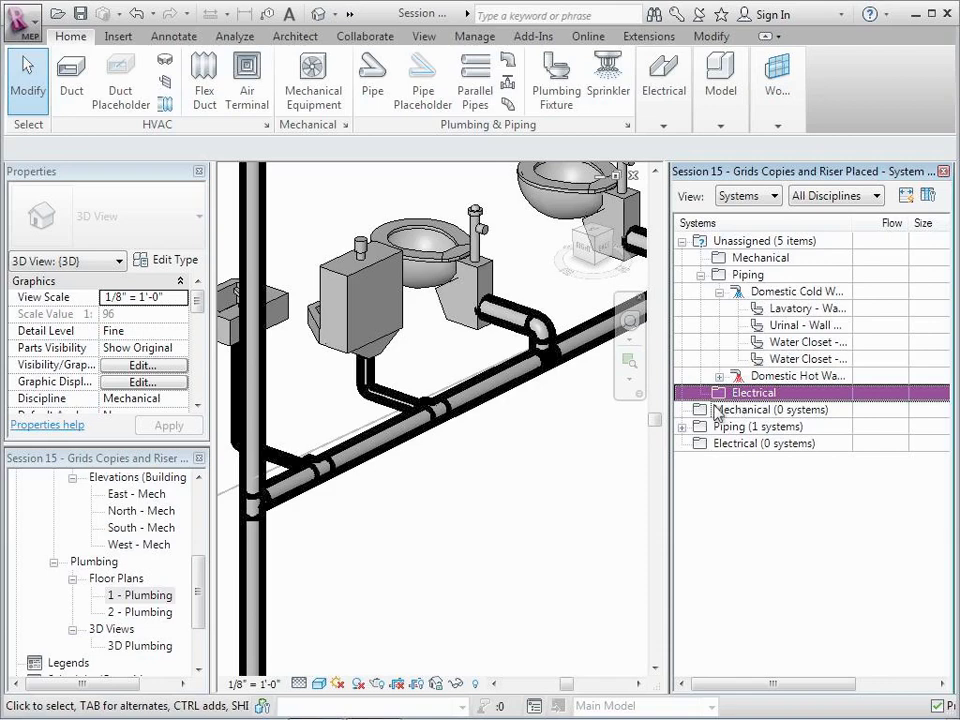
click(720, 378)
click(735, 591)
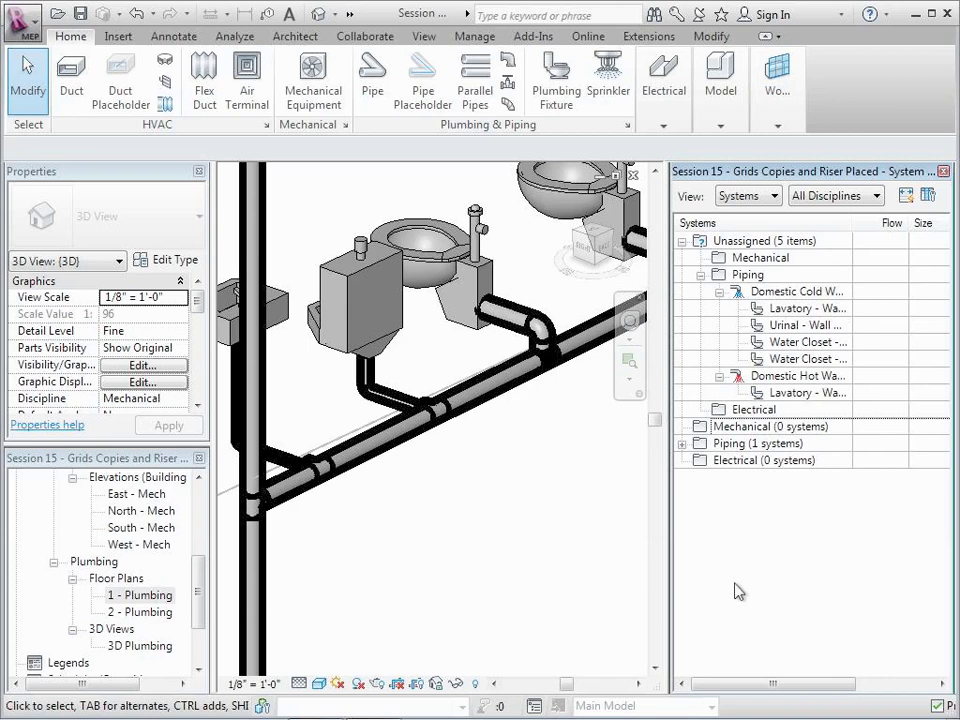
Step: Expand the assigned Piping systems to the Hydronic Supply level and select the branch pipe between the urinal and second water closet
click(681, 443)
click(700, 461)
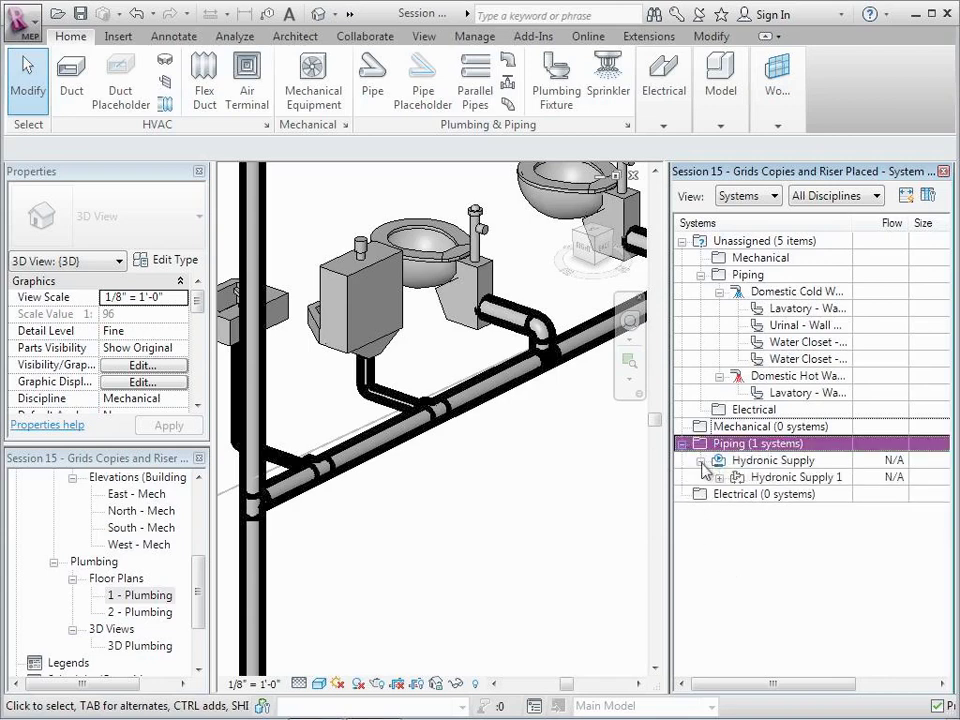
click(551, 461)
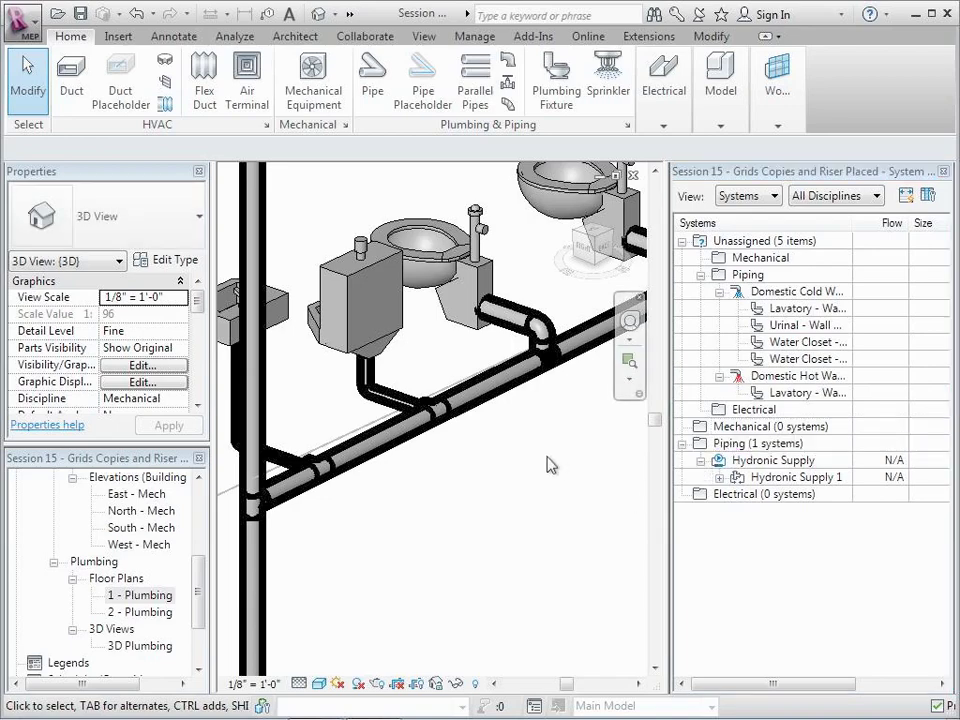
click(503, 405)
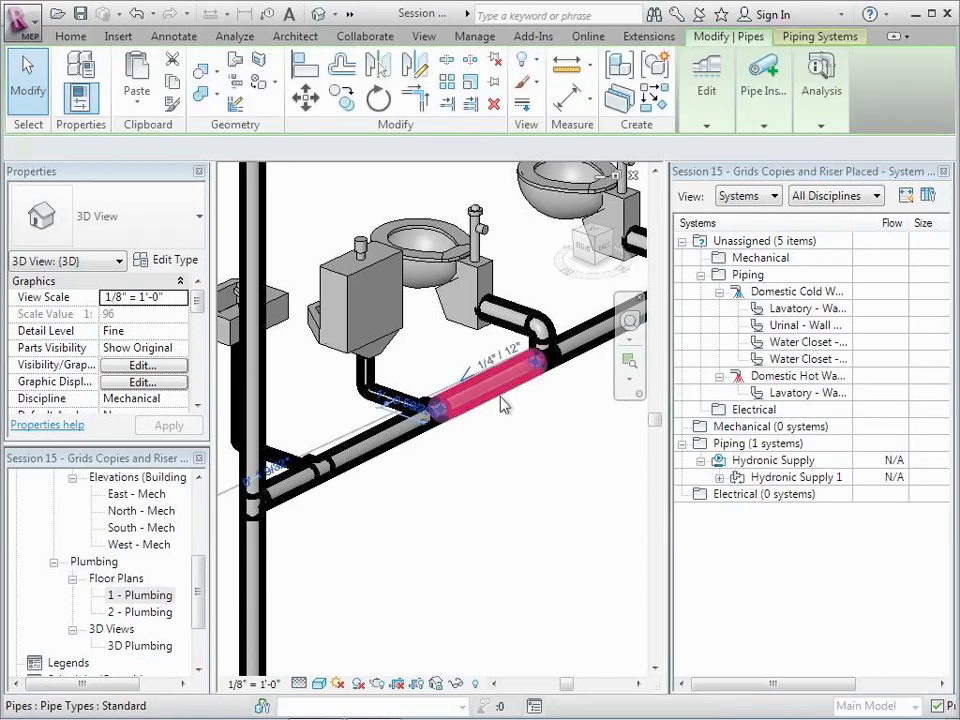
Step: Review the type properties of the Hydronic Supply piping system and close them without changes
click(800, 463)
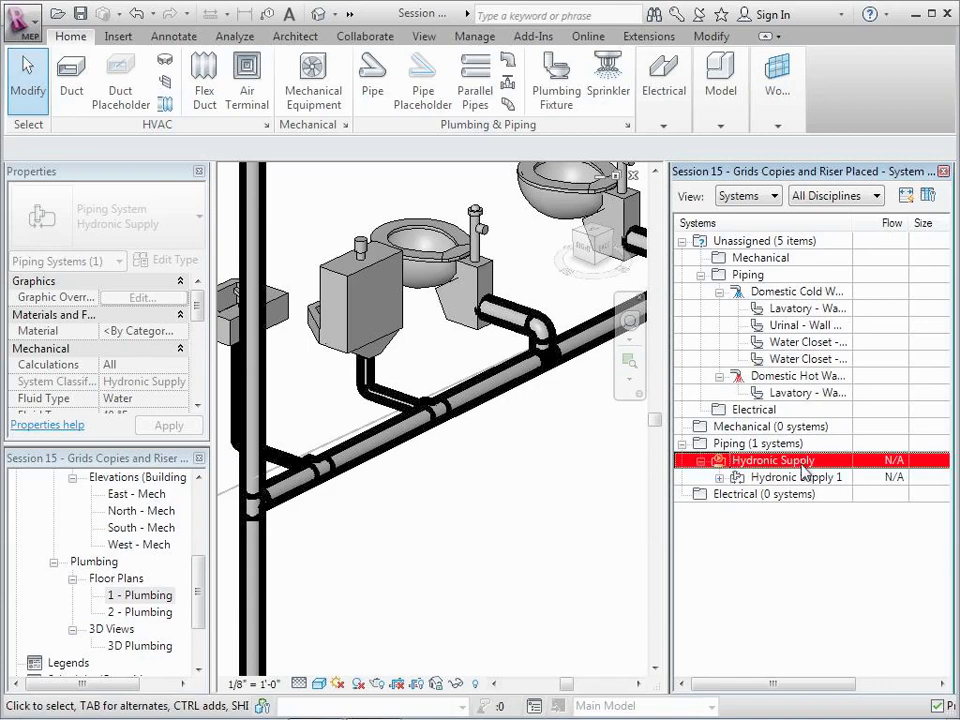
right_click(805, 471)
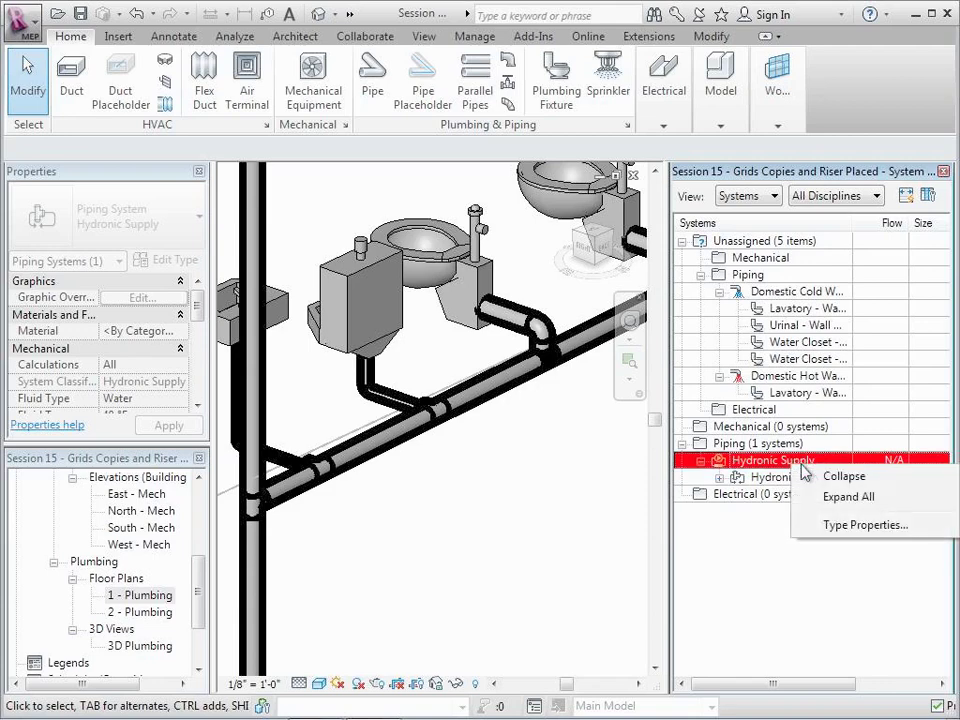
click(831, 533)
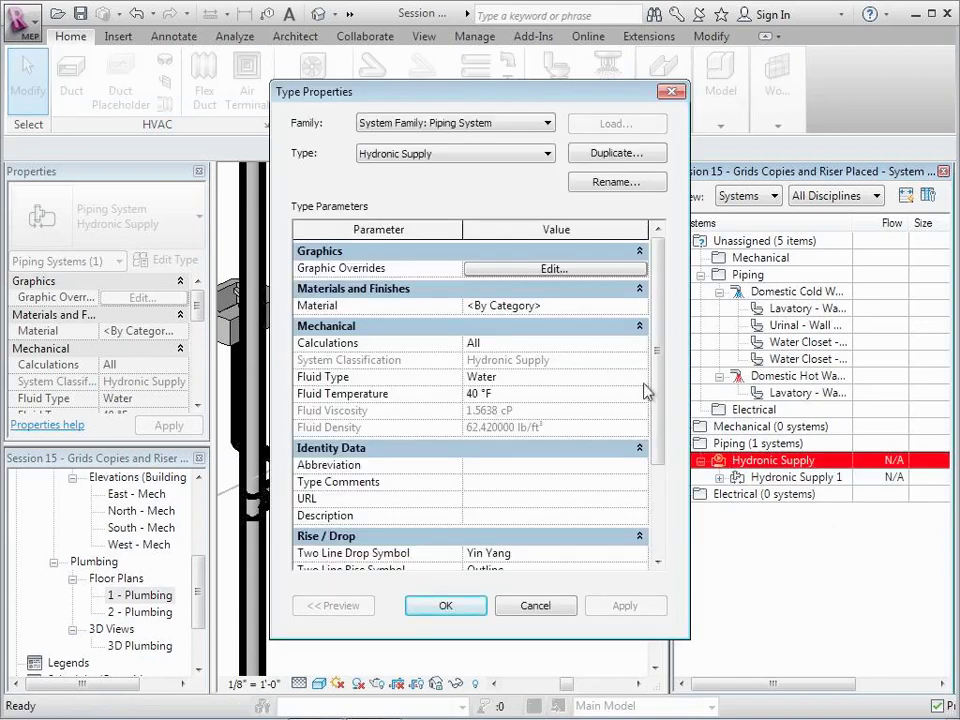
mouse_move(658, 403)
mouse_down()
mouse_move(651, 506)
mouse_move(650, 400)
mouse_up()
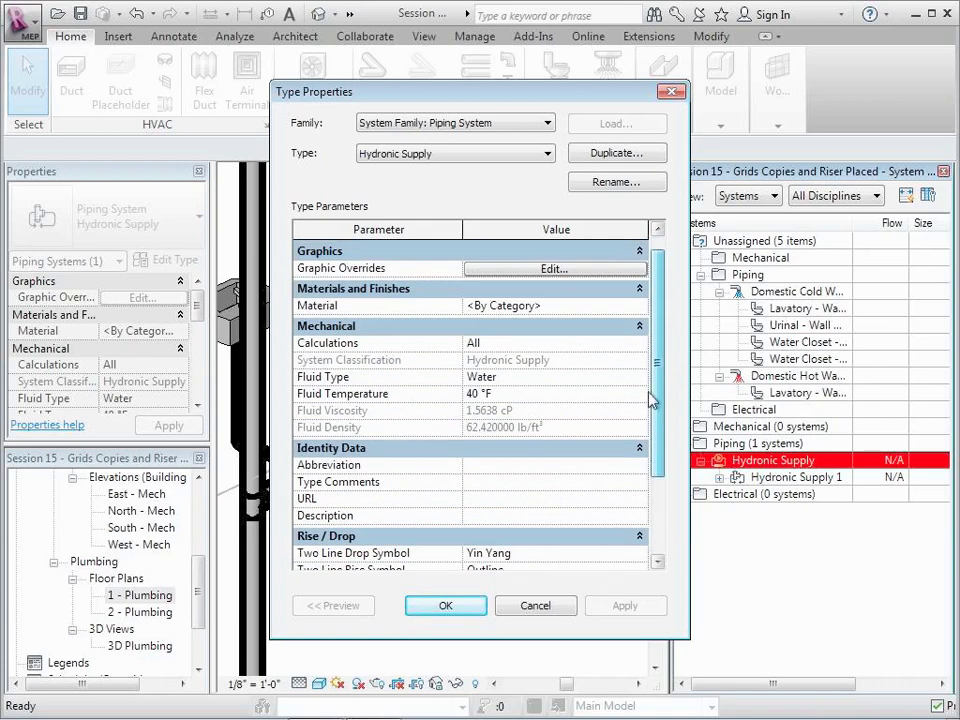
click(546, 606)
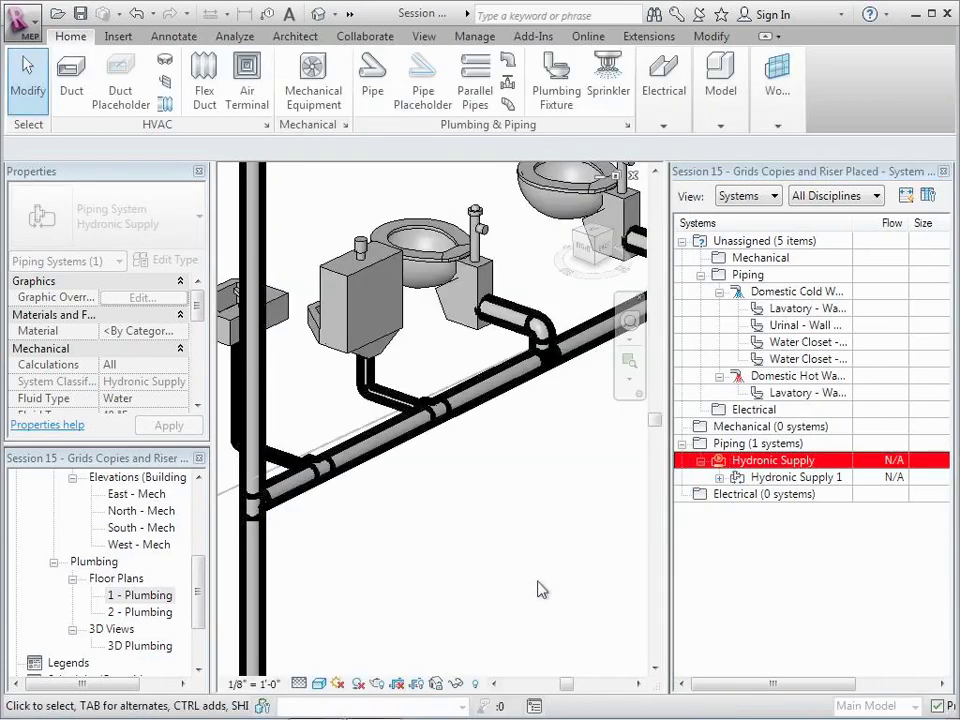
Step: Change the System Type of the vertical 4" riser pipe above the branch connection to Sanitary
click(520, 318)
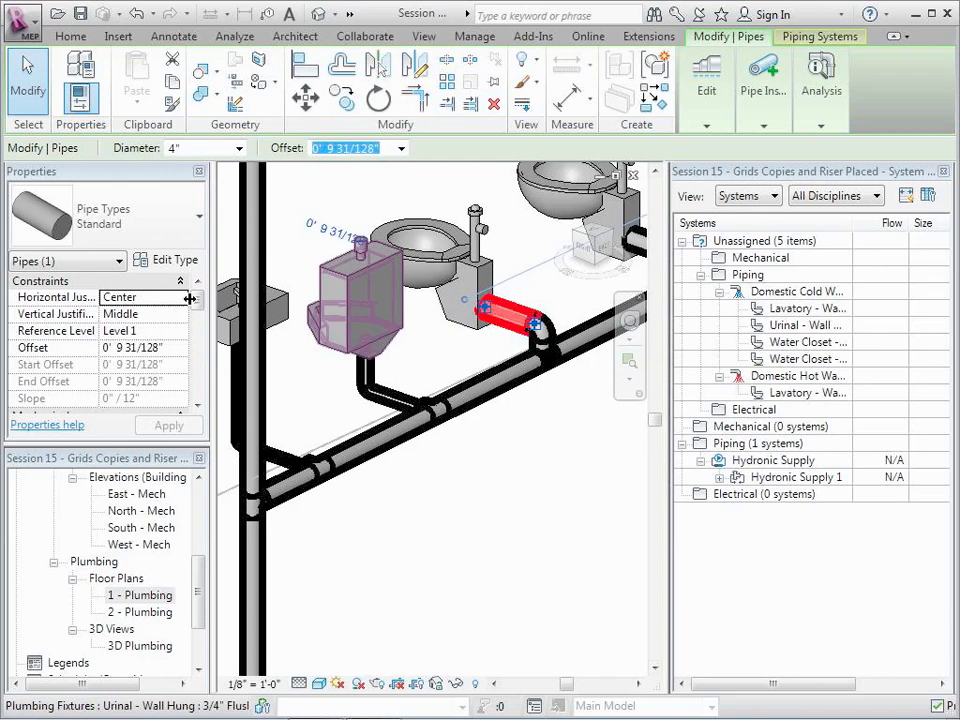
click(255, 333)
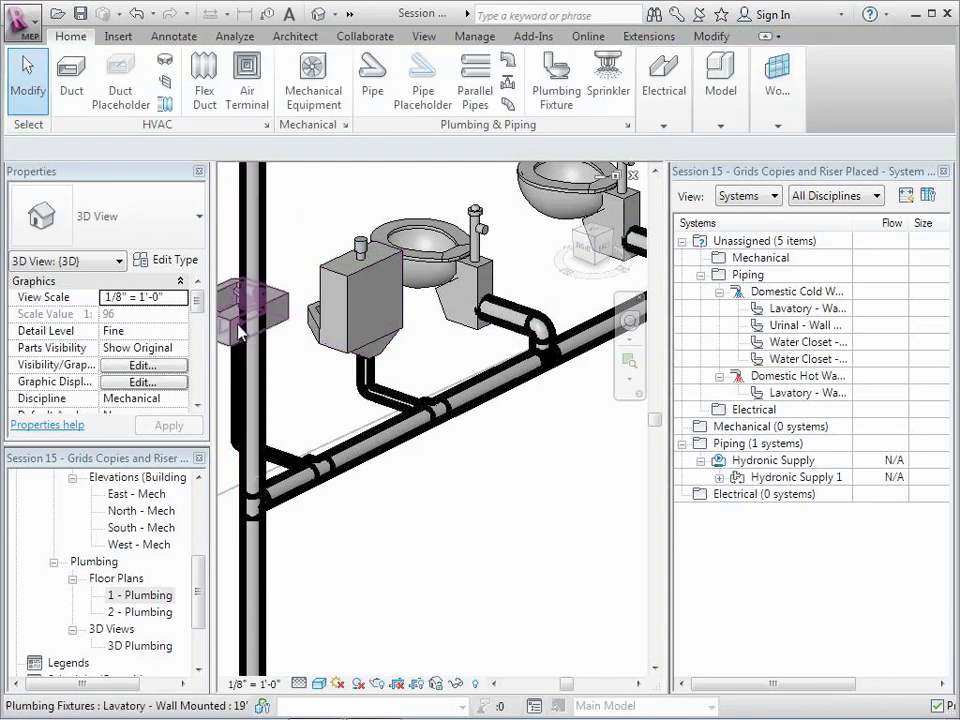
click(264, 240)
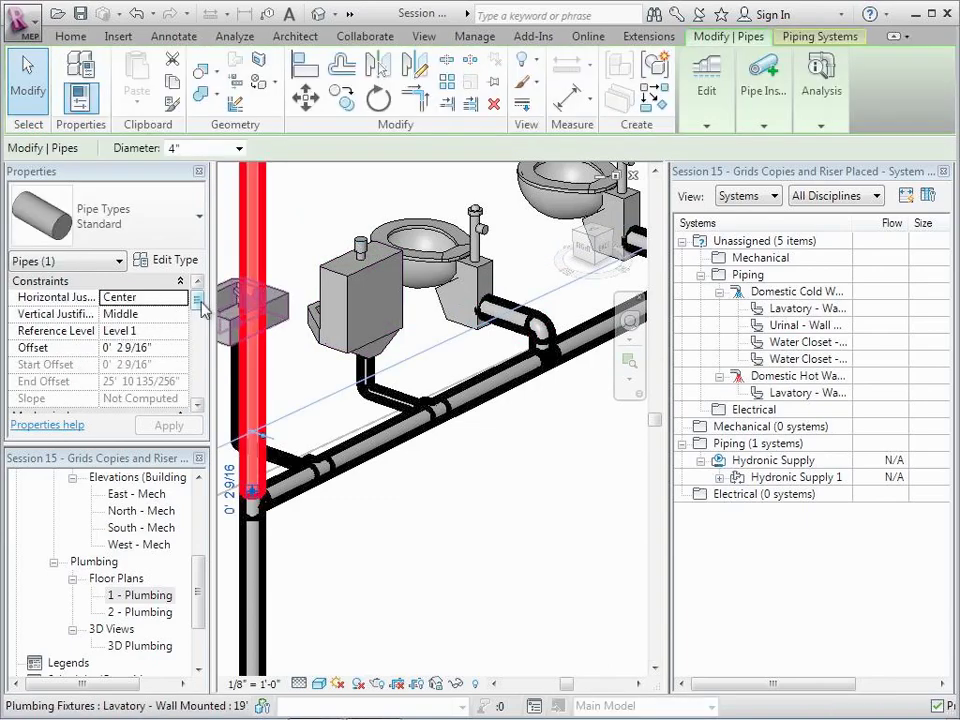
scroll(197, 315, down, 4)
scroll(199, 320, up, 1)
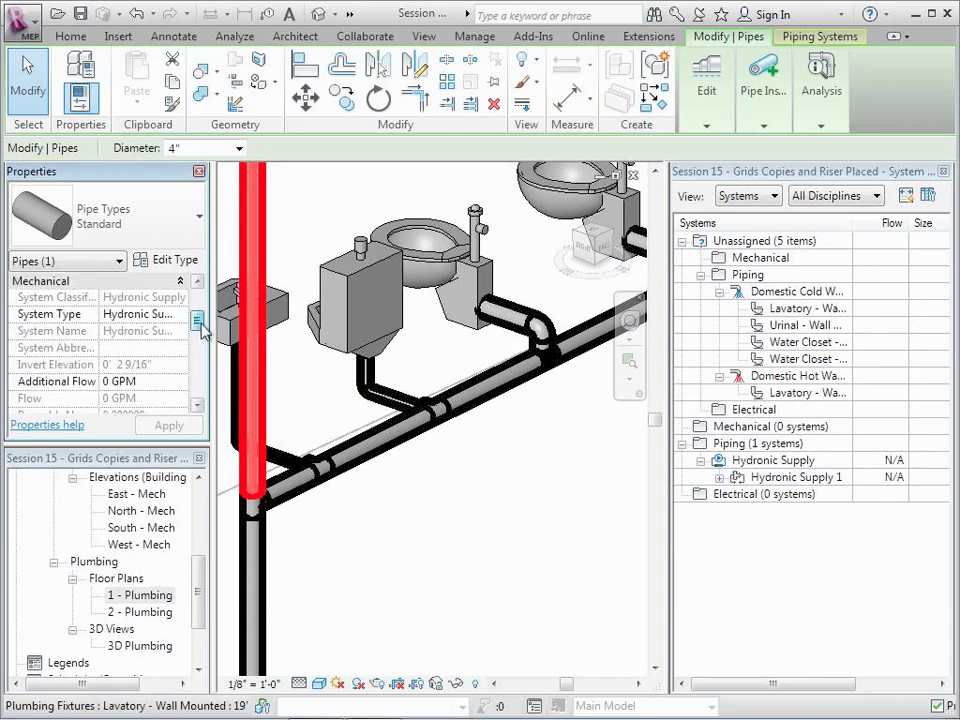
click(182, 318)
click(180, 315)
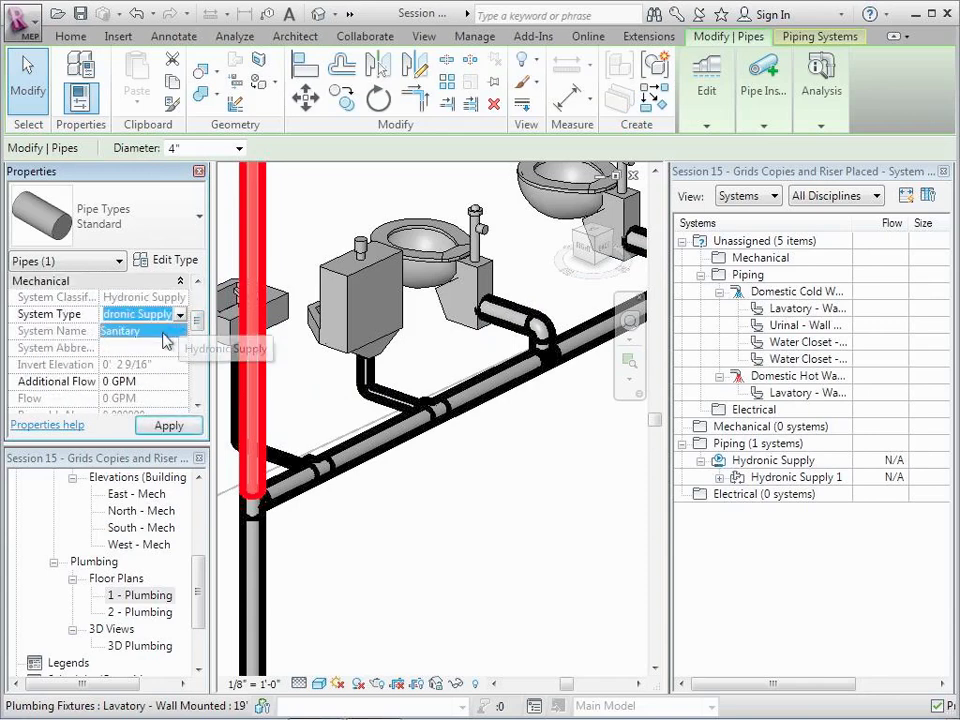
click(163, 332)
click(172, 426)
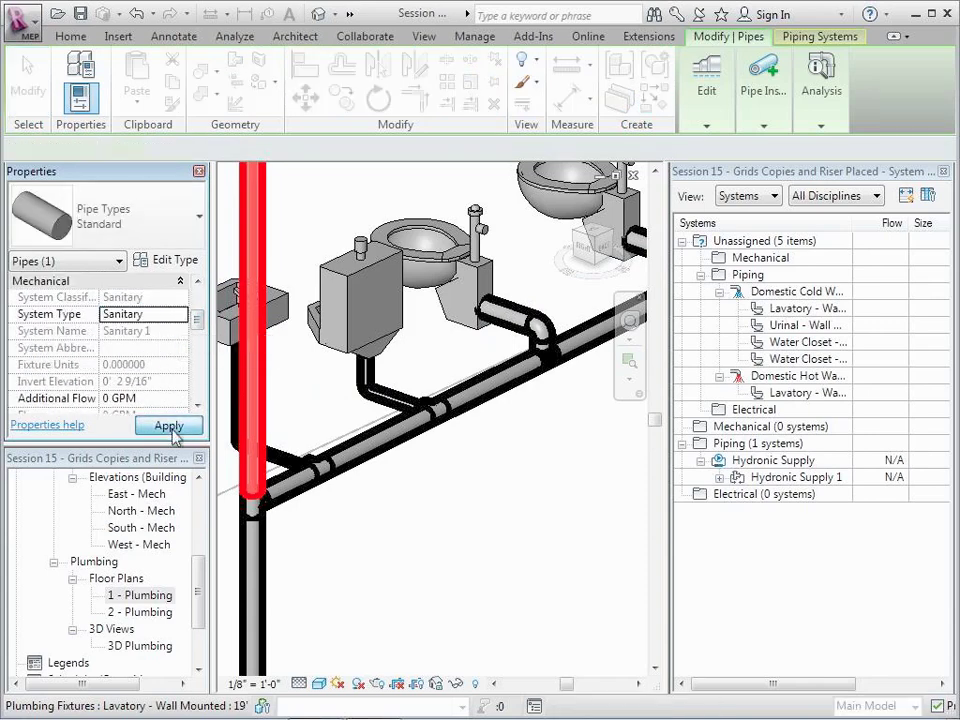
Step: Clear the pipe selection and expand the Sanitary 1 system to review its connected fixtures and their sizes
click(412, 600)
click(700, 461)
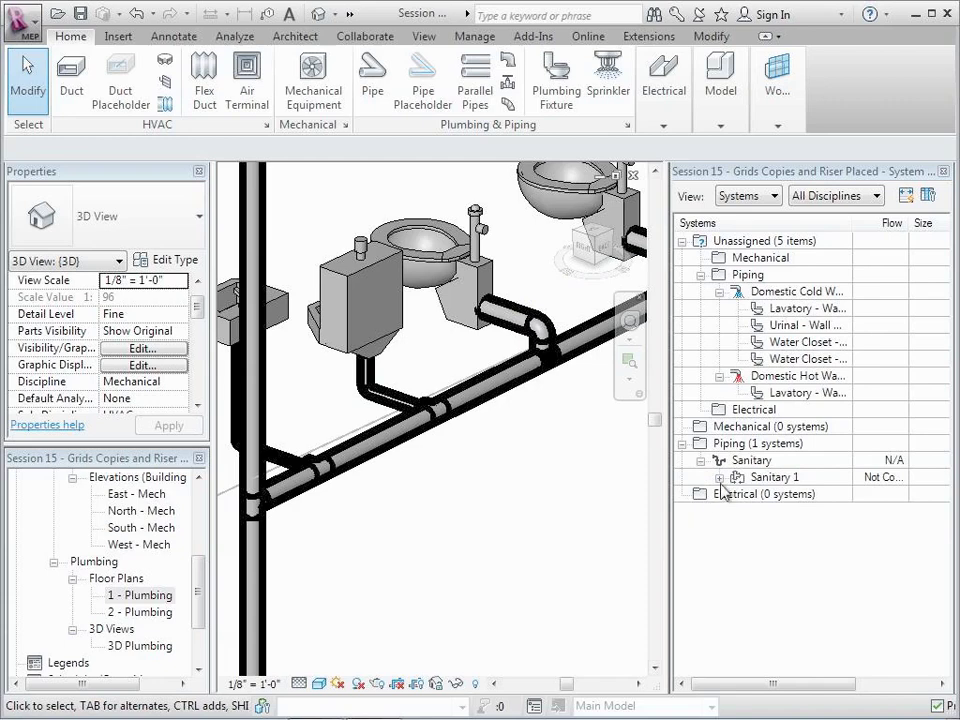
click(719, 478)
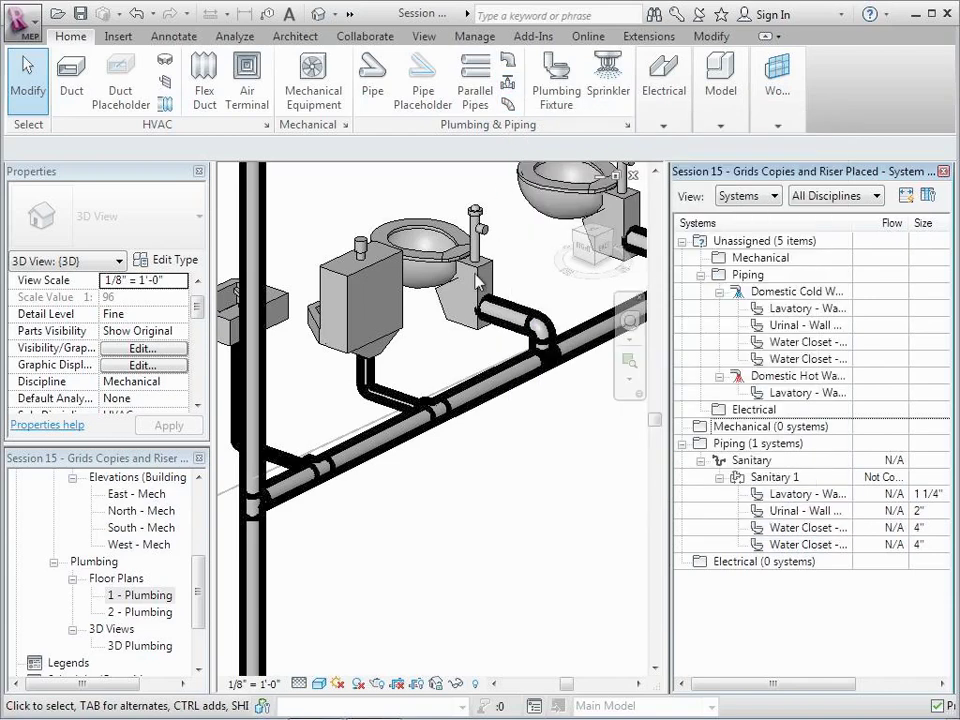
Step: Browse the Pipe Accessories families in the US Imperial library and leave without loading one
click(510, 97)
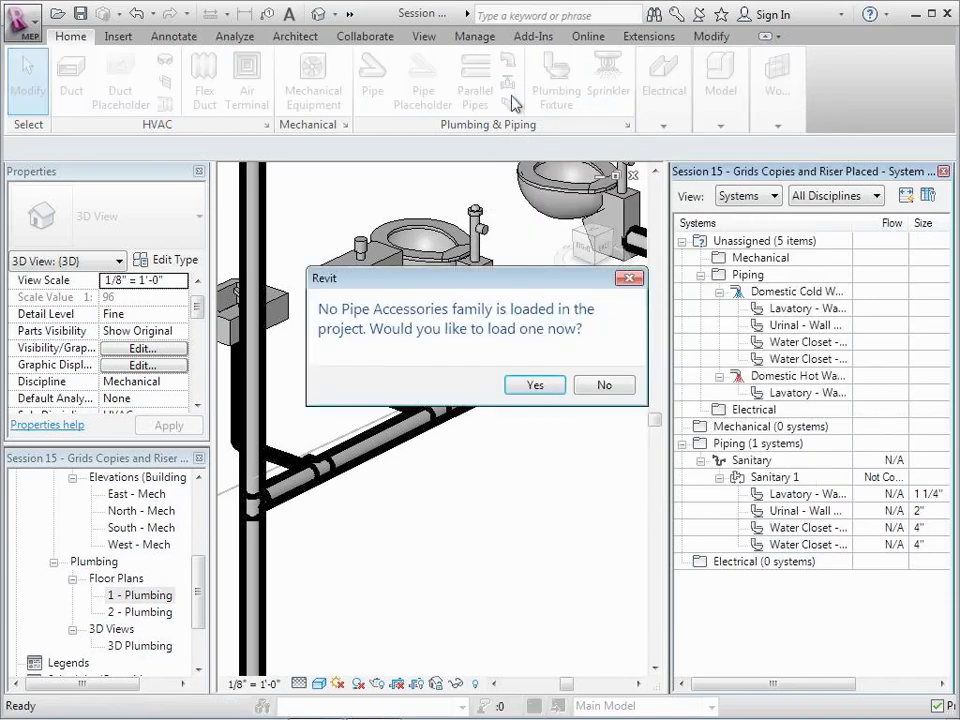
click(536, 386)
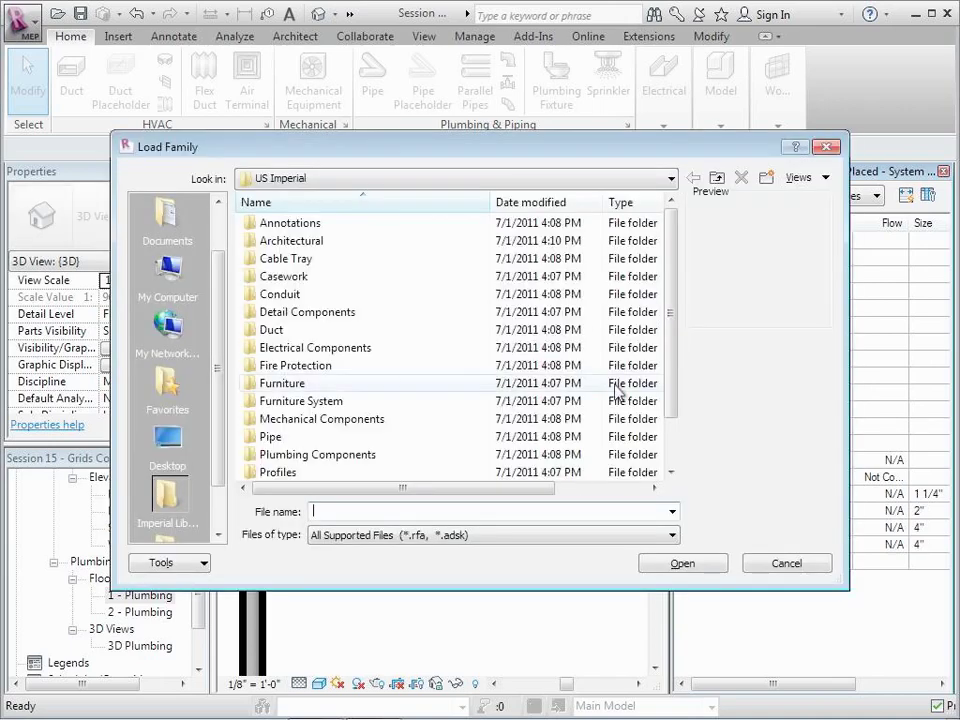
double_click(268, 437)
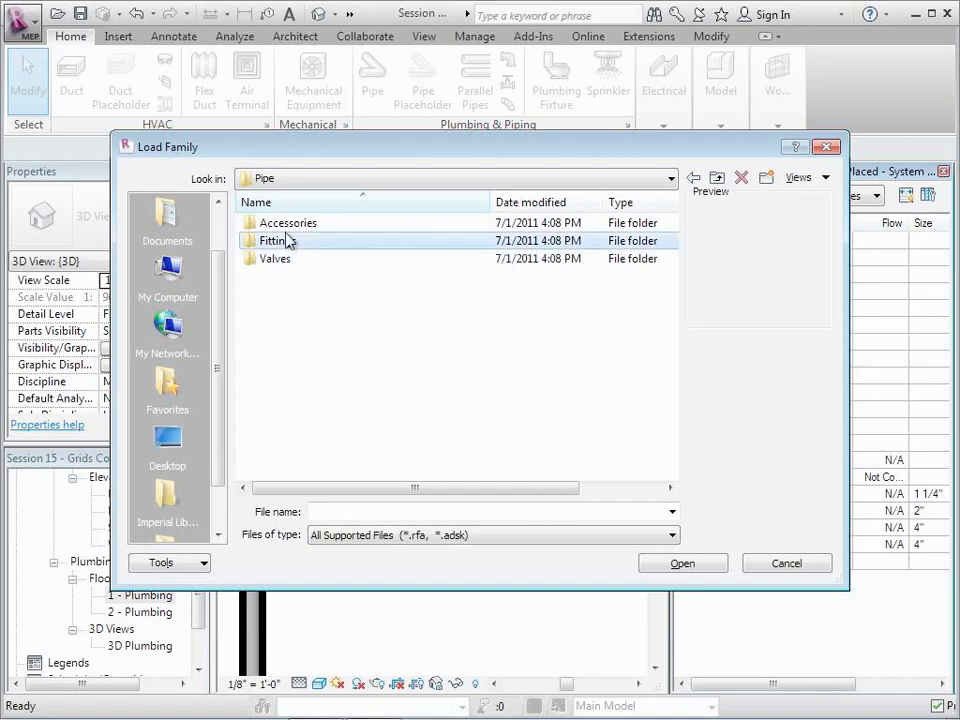
double_click(286, 223)
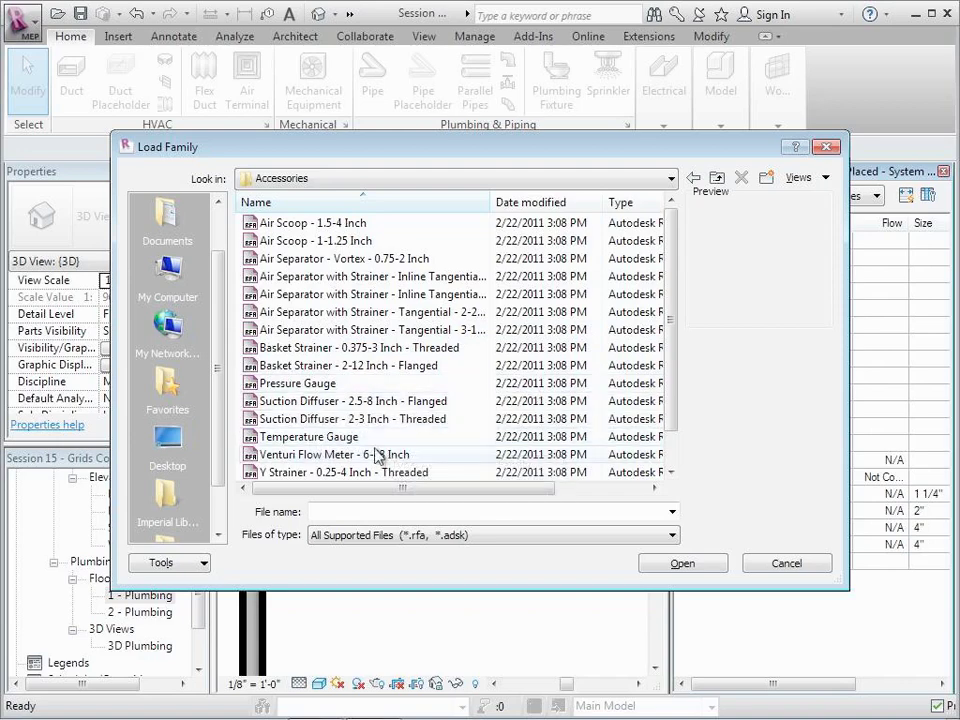
click(786, 564)
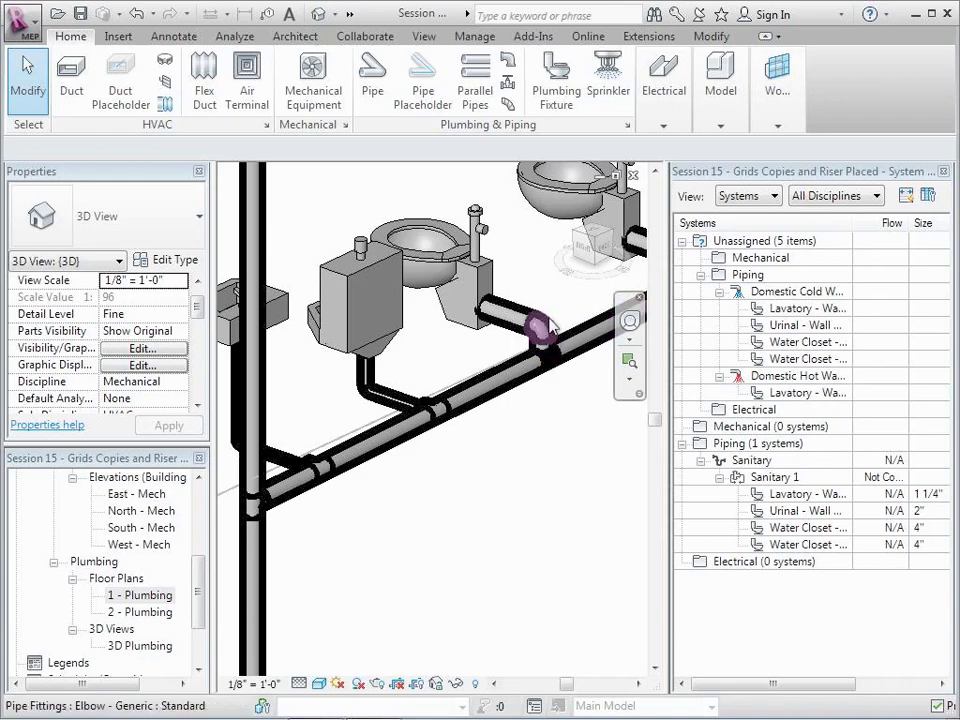
Step: Check the fitting types available for the generic elbow at the second water closet's drain, keeping its current type
click(548, 332)
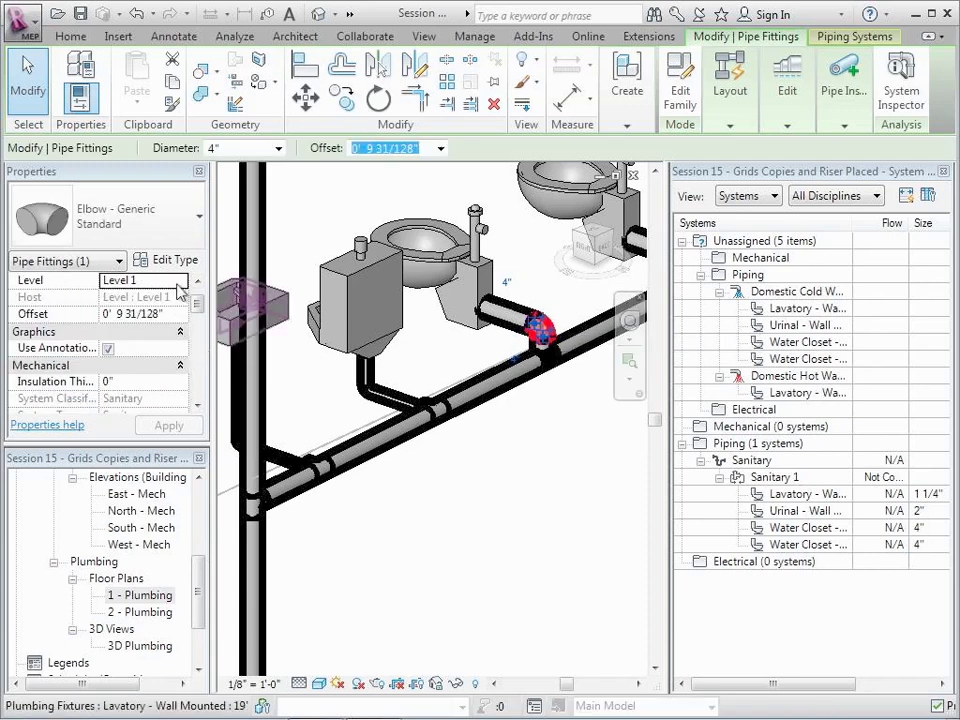
click(138, 218)
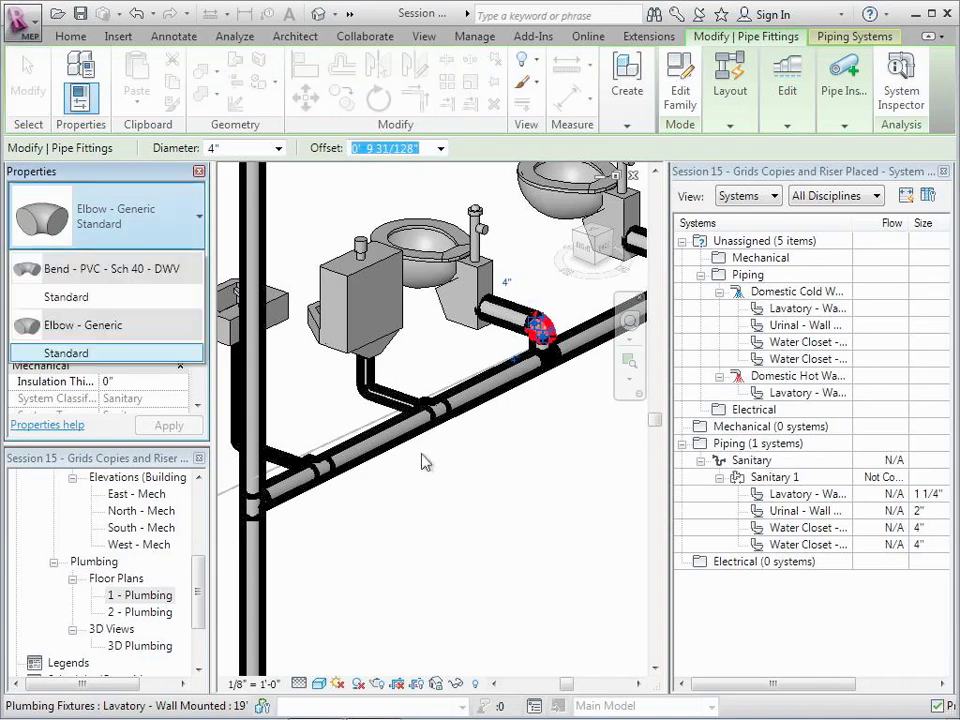
click(467, 525)
click(468, 525)
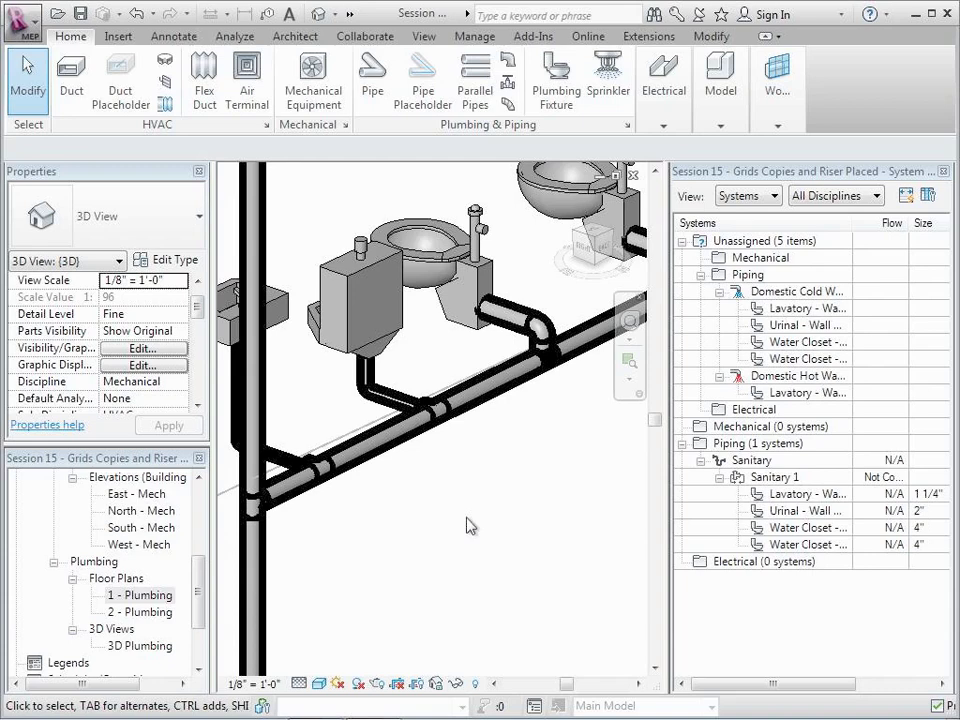
Step: Open the 1 - Plumbing floor plan view
click(197, 568)
drag(197, 568, 207, 490)
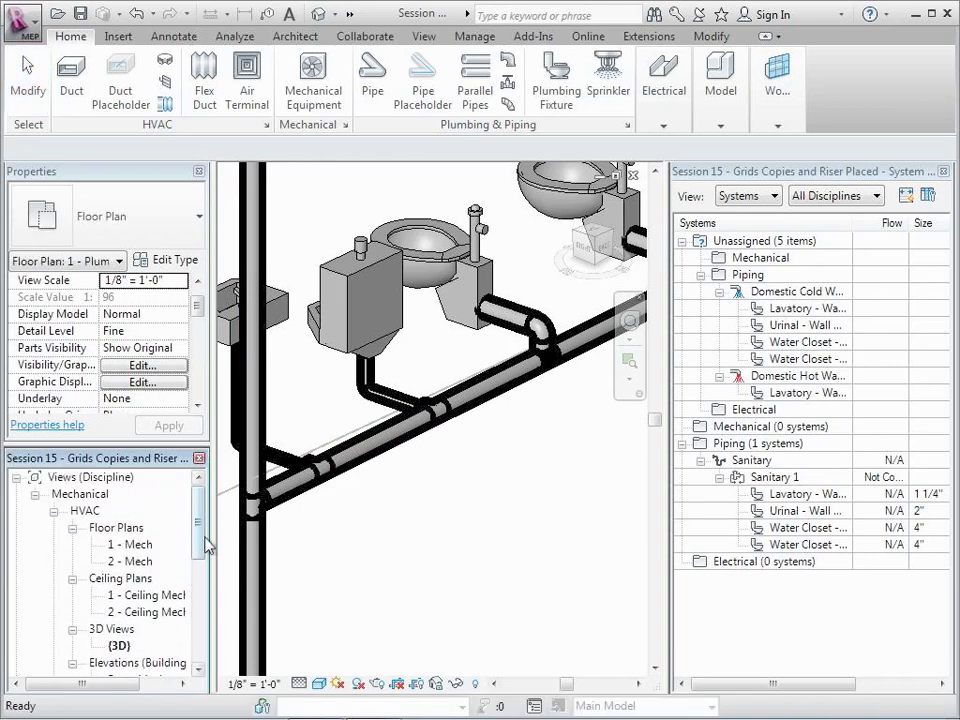
drag(201, 549, 199, 619)
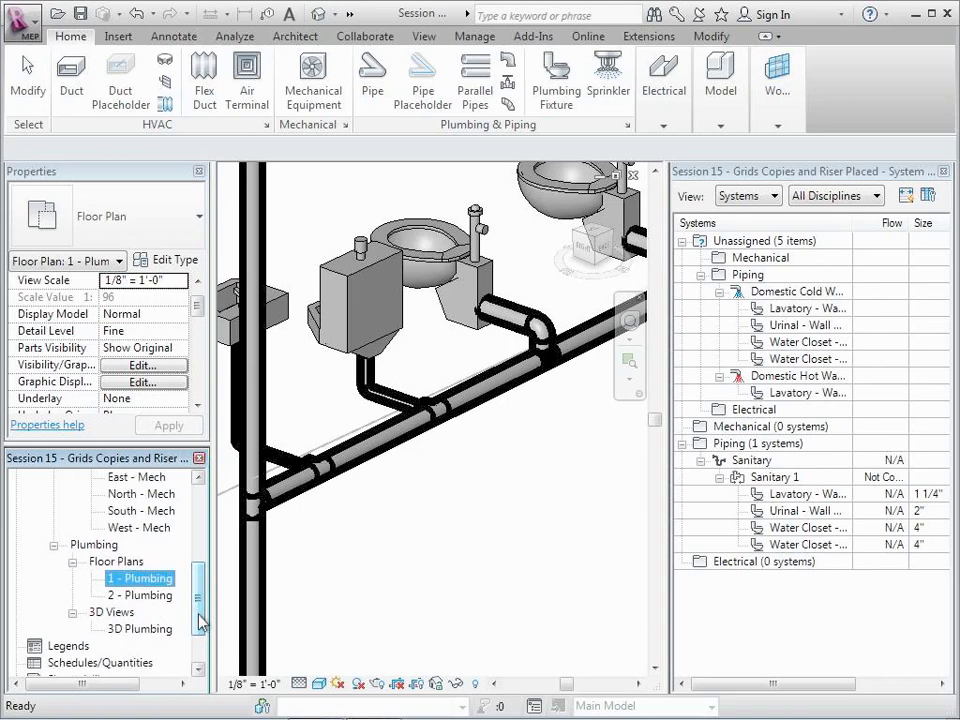
double_click(144, 582)
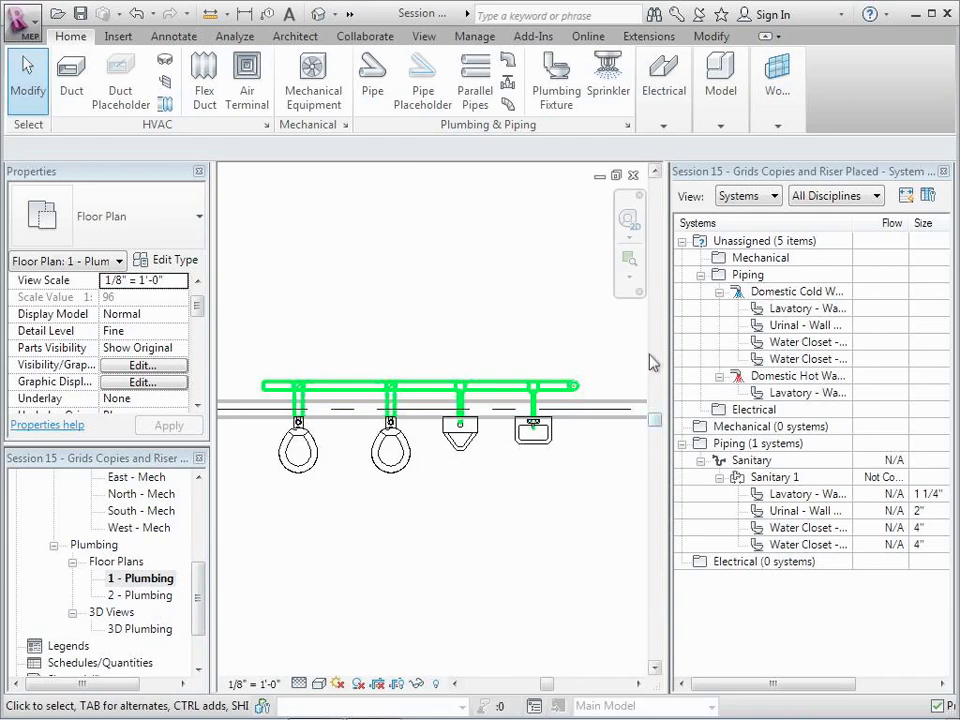
Step: Copy the 4" vertical riser pipe diagonally to a spot just beyond the riser end of the branch, away from the fixtures
click(574, 387)
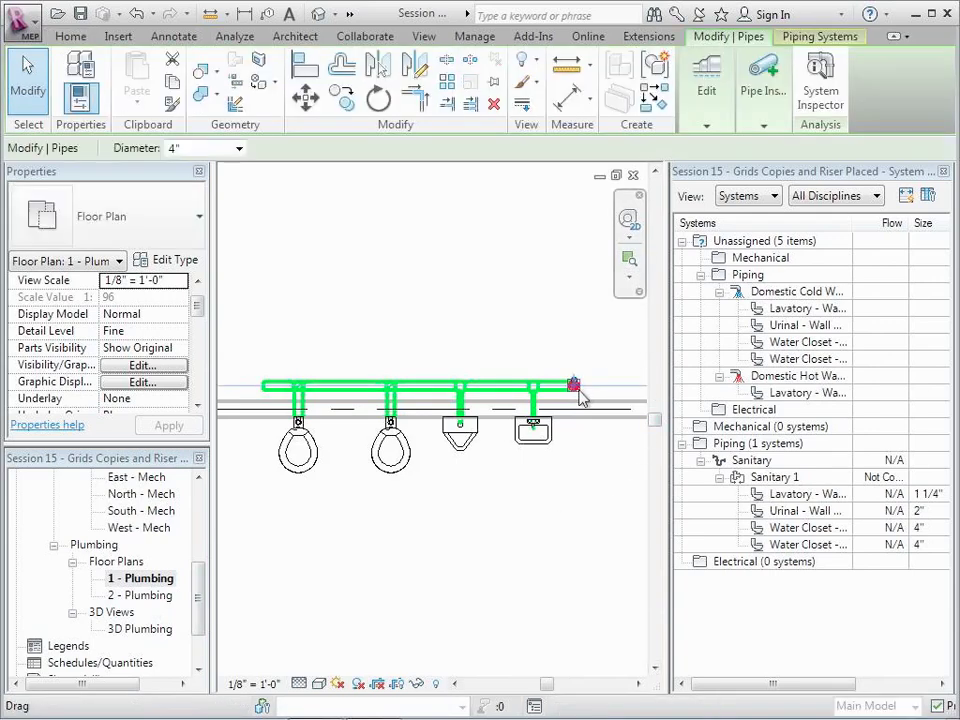
click(341, 97)
click(573, 385)
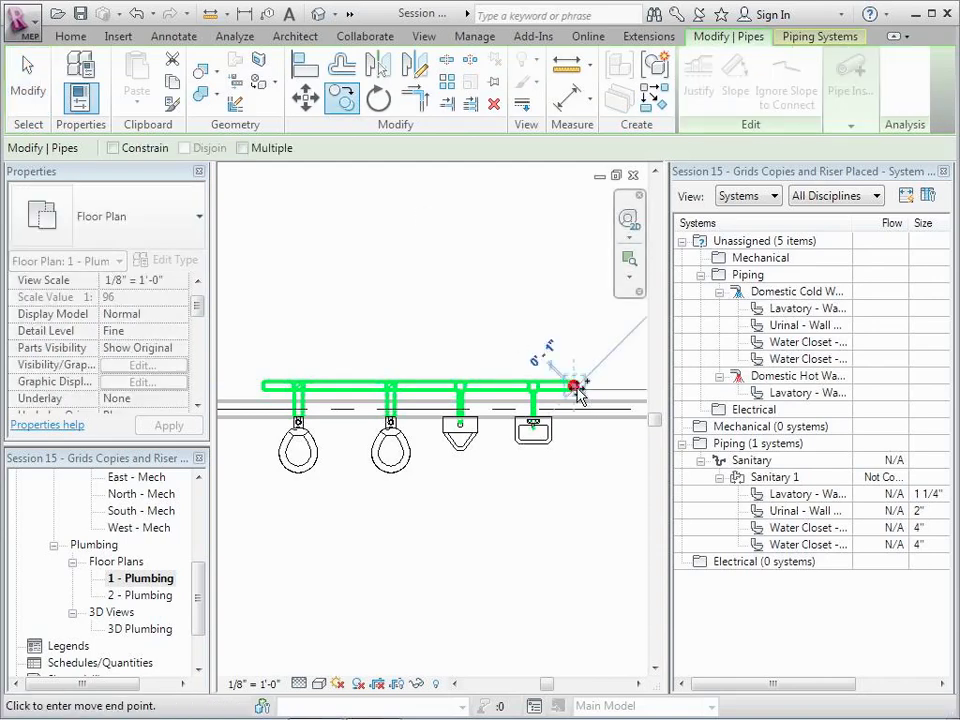
click(591, 380)
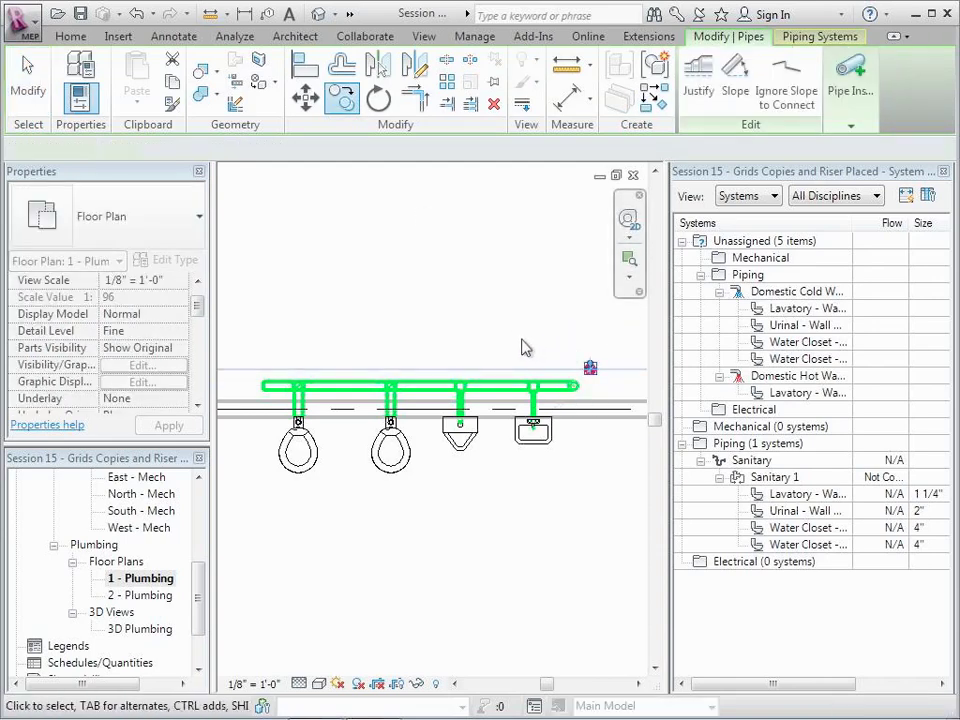
Step: Set the diameter of the copied riser beyond the end of the sanitary branch to 1 1/2"
key(Escape)
click(591, 368)
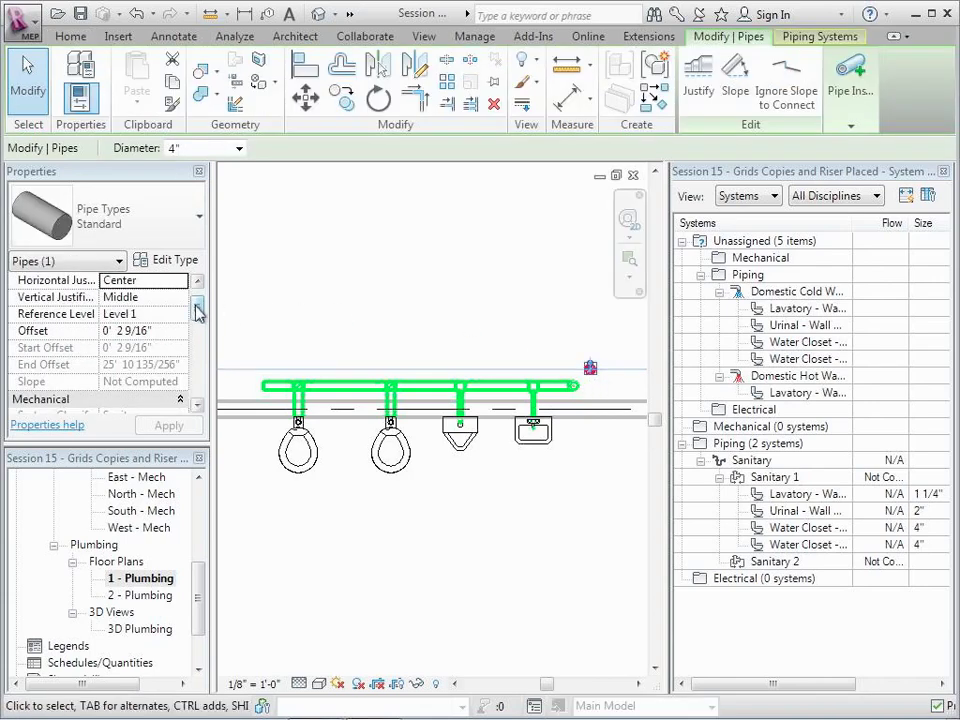
click(240, 148)
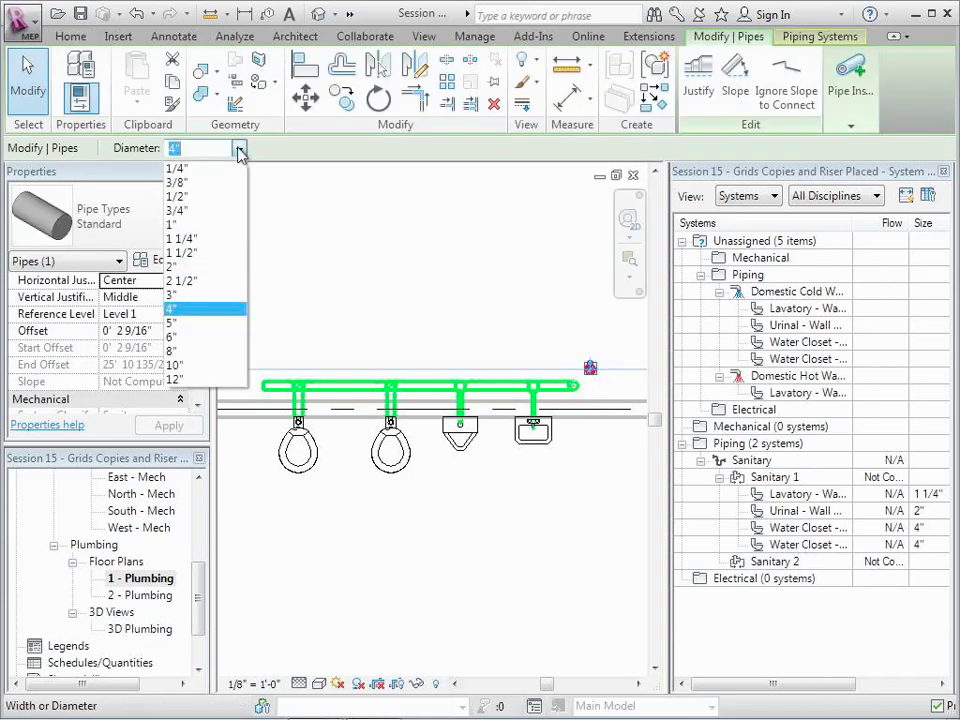
click(207, 255)
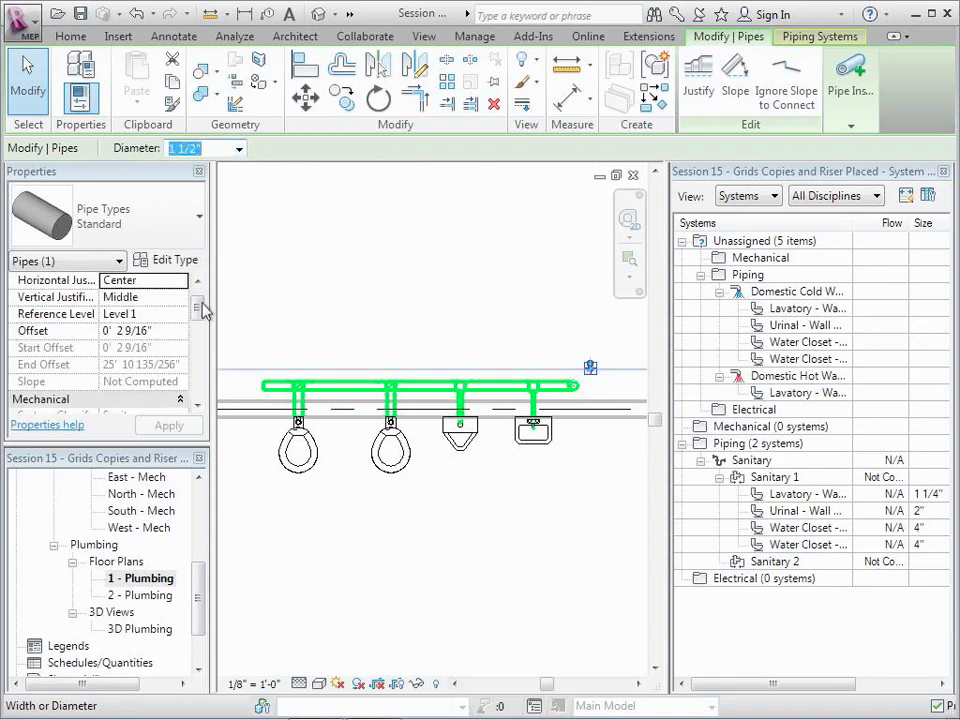
Step: Assign the copied riser the Domestic Cold Water system type and apply the change
drag(200, 306, 200, 335)
click(160, 314)
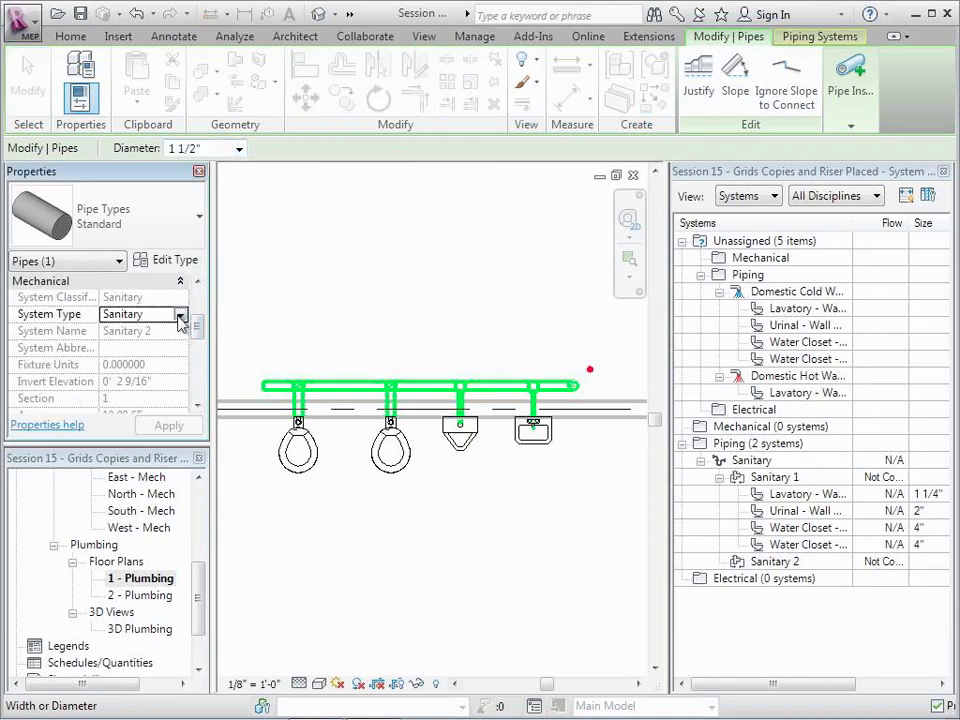
click(181, 315)
drag(239, 382, 239, 341)
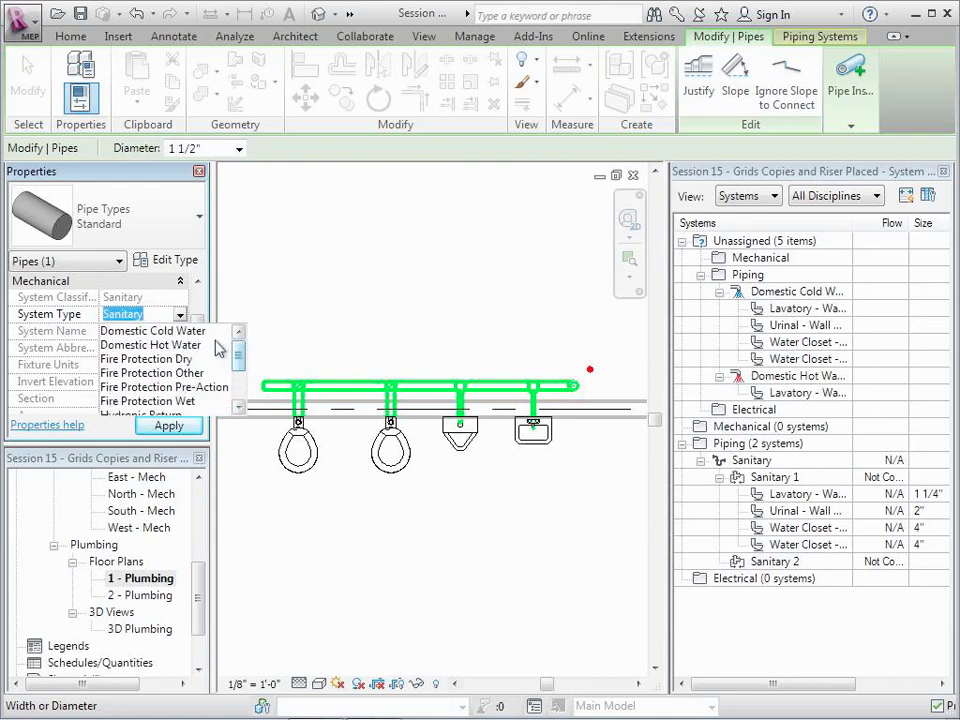
click(215, 331)
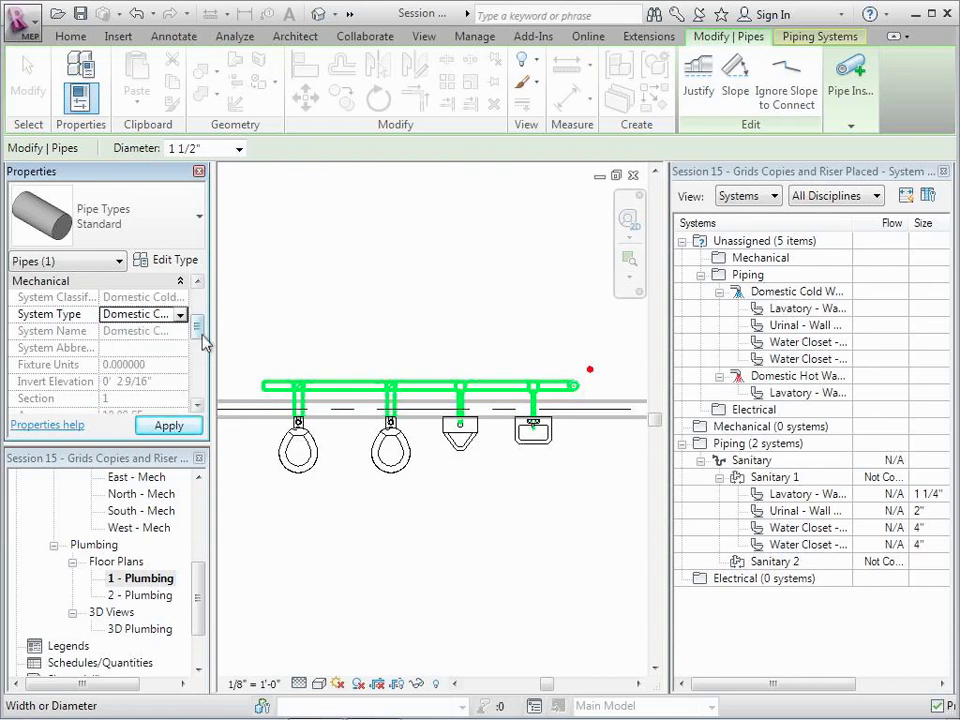
click(188, 426)
click(433, 579)
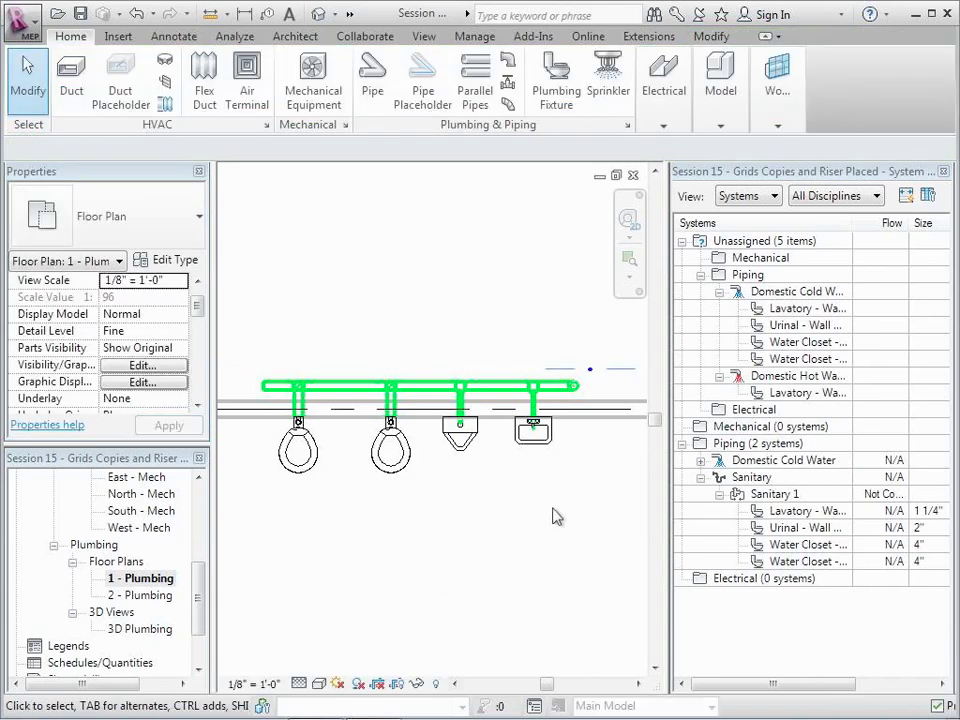
click(525, 453)
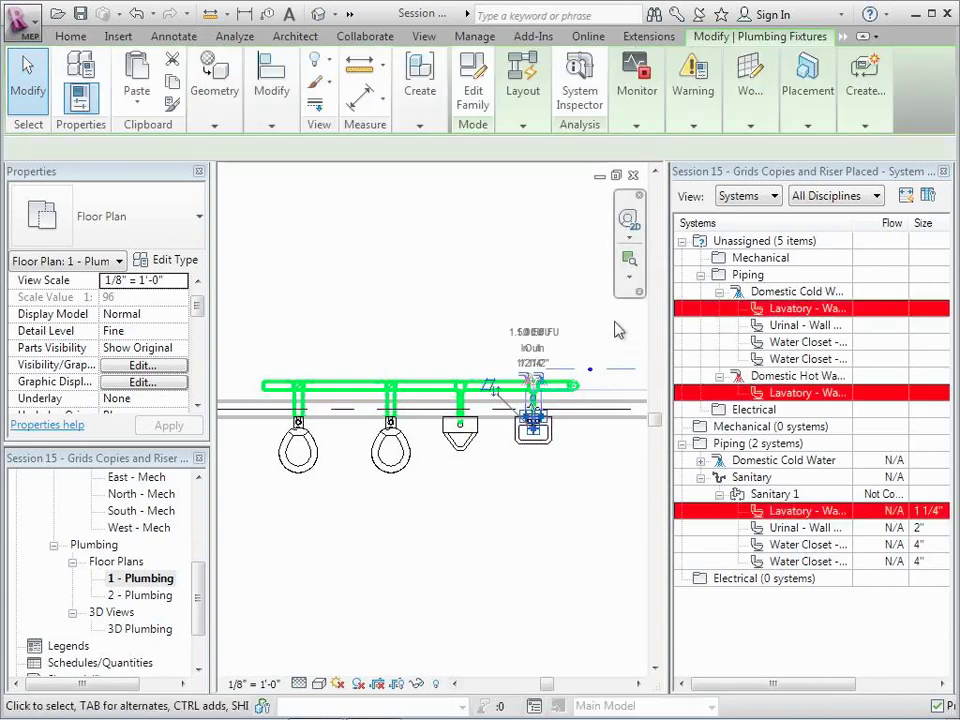
click(521, 100)
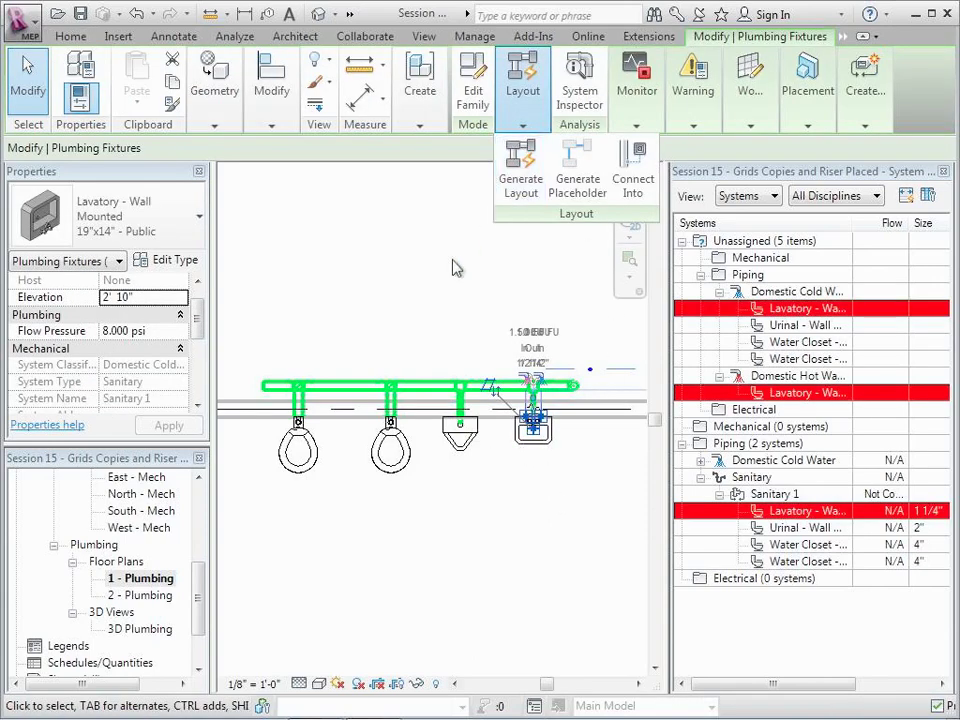
click(455, 206)
click(530, 442)
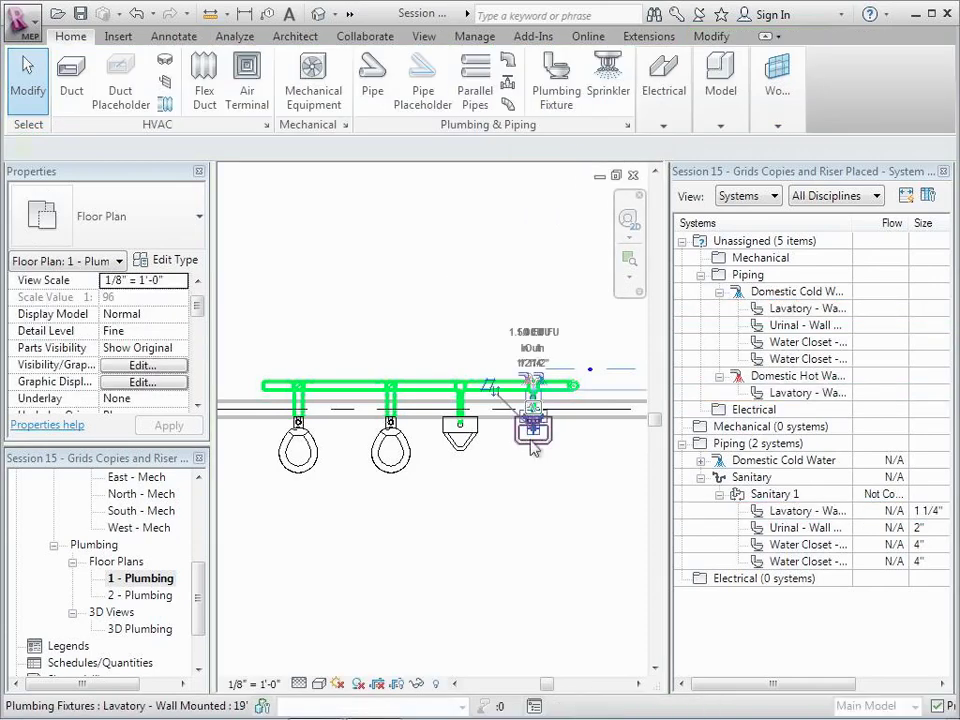
click(552, 494)
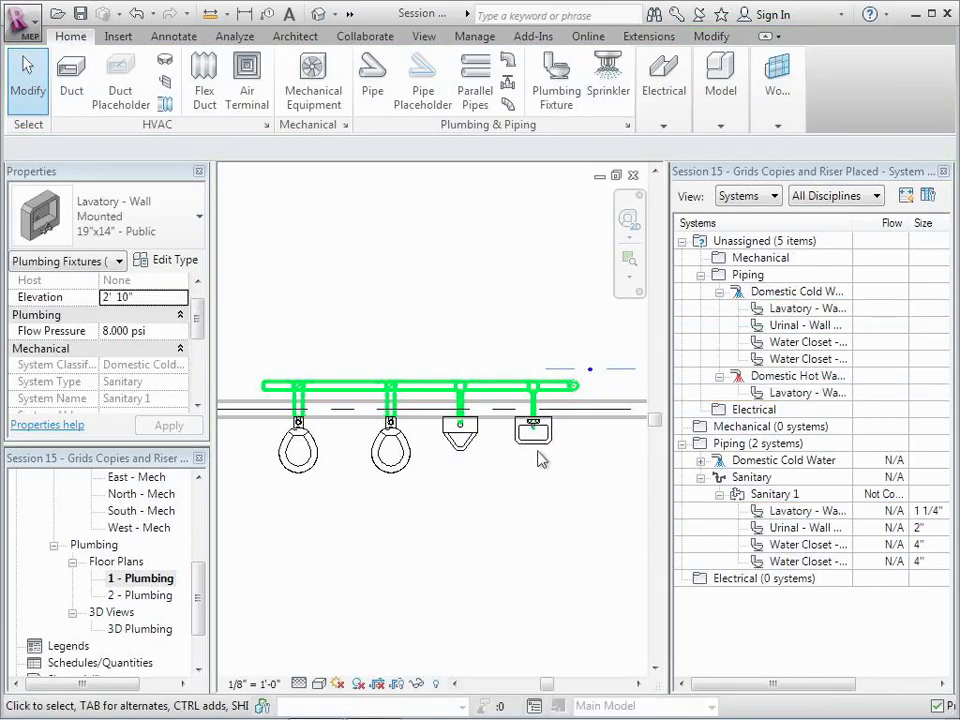
Step: Connect the lavatory's 1/2" Domestic Cold Water connector into the cold water riser
click(538, 454)
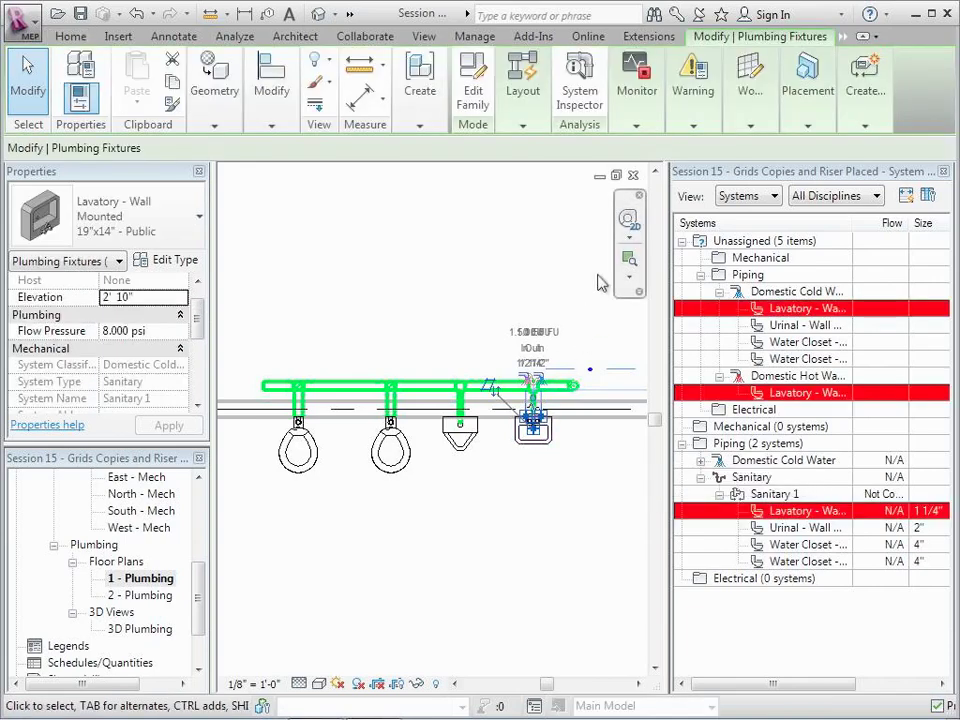
click(636, 125)
click(521, 127)
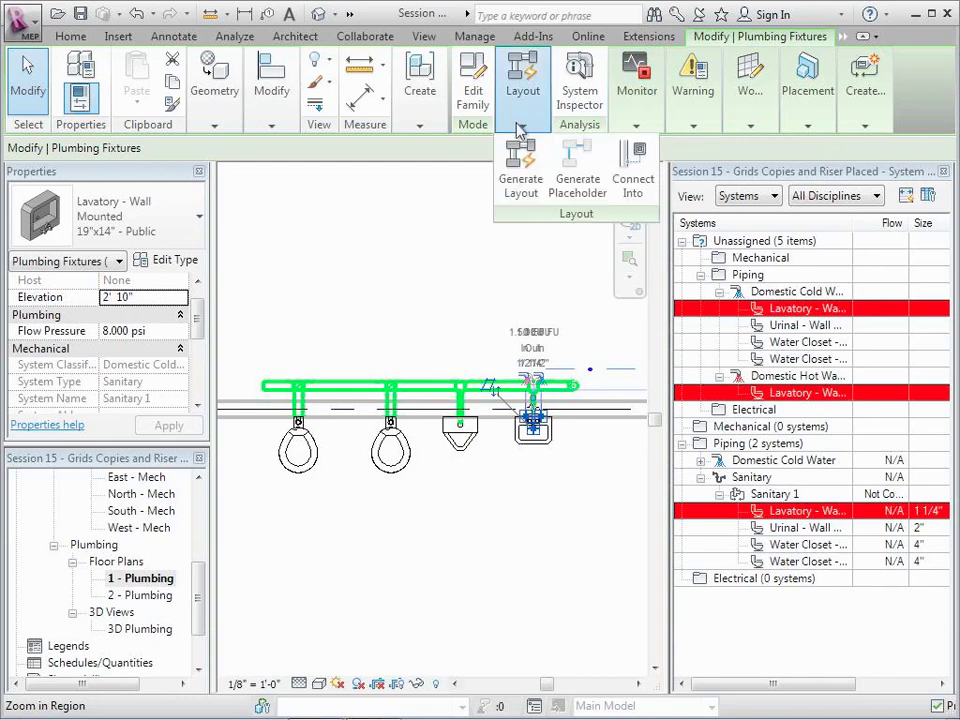
click(632, 176)
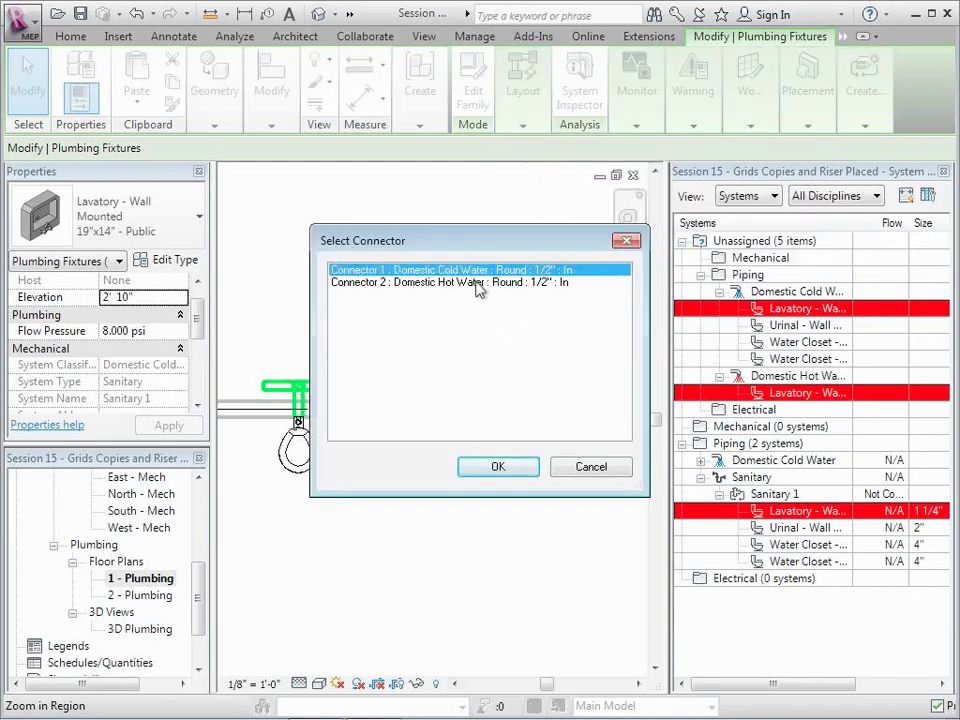
click(497, 467)
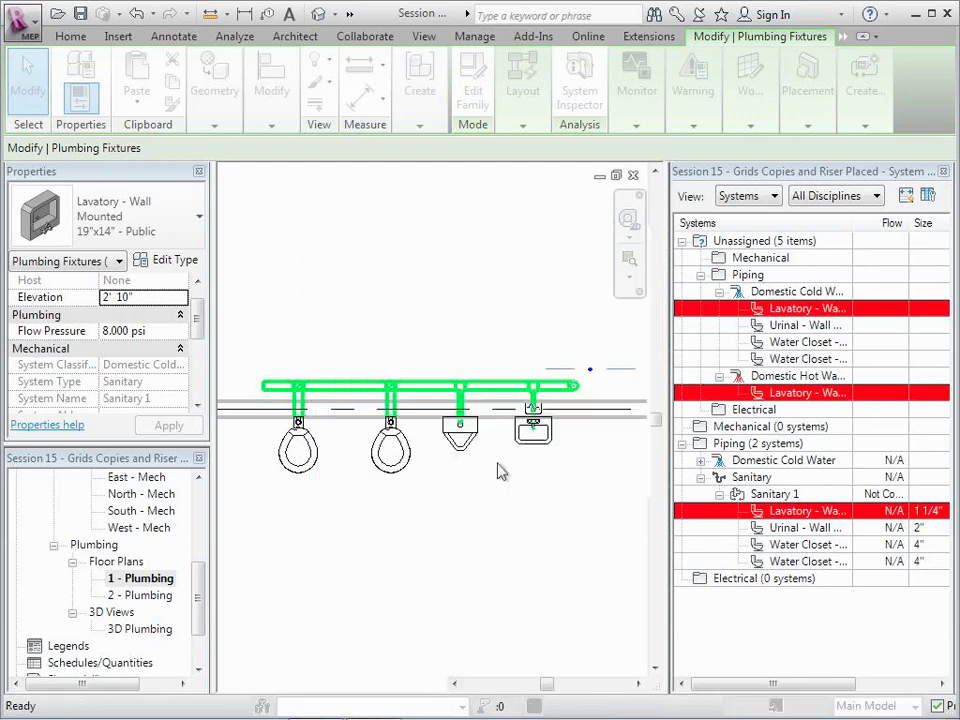
click(588, 374)
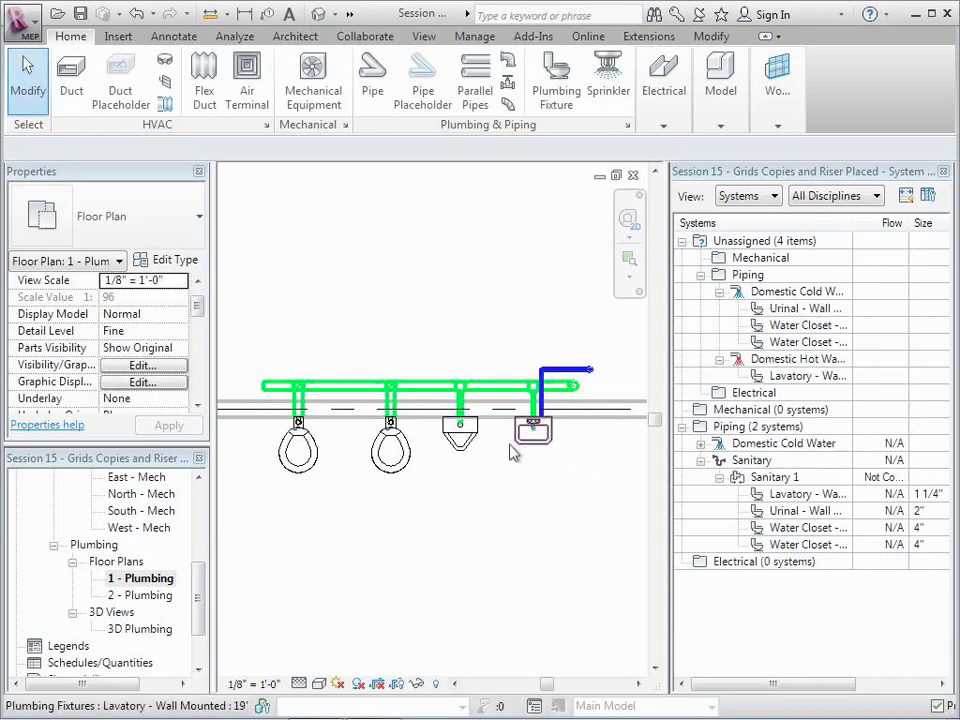
click(408, 457)
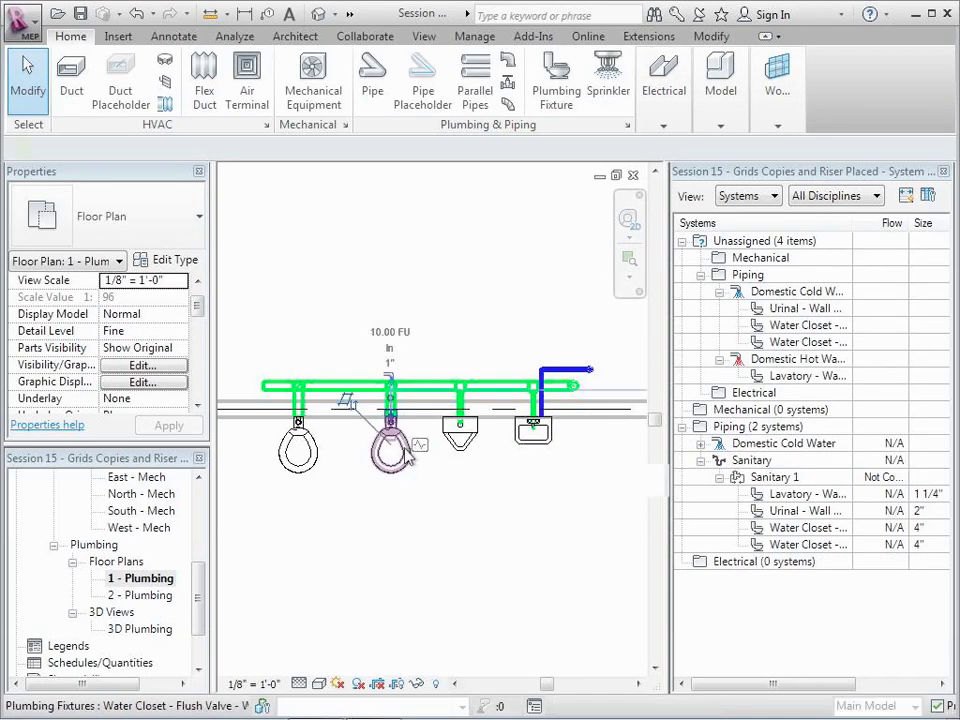
ctrl+click(318, 460)
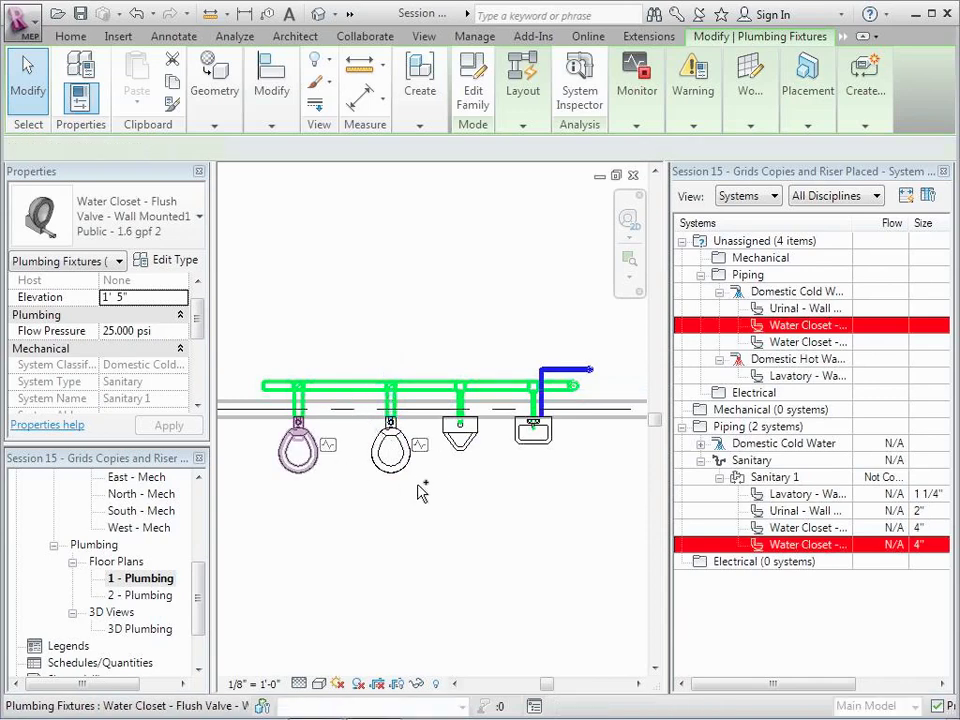
ctrl+click(461, 453)
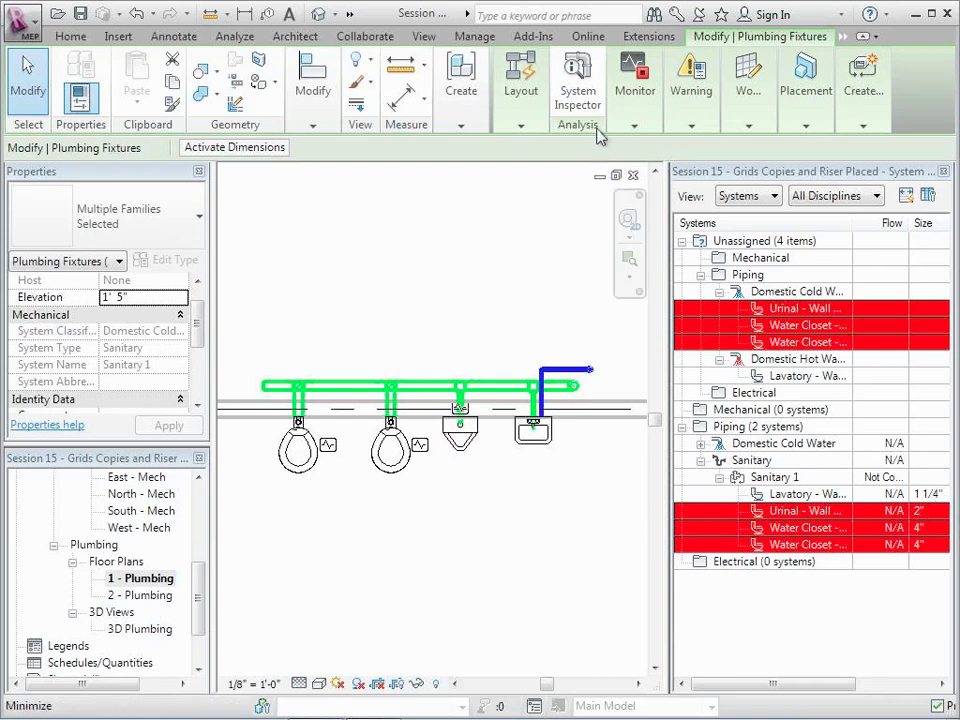
click(533, 127)
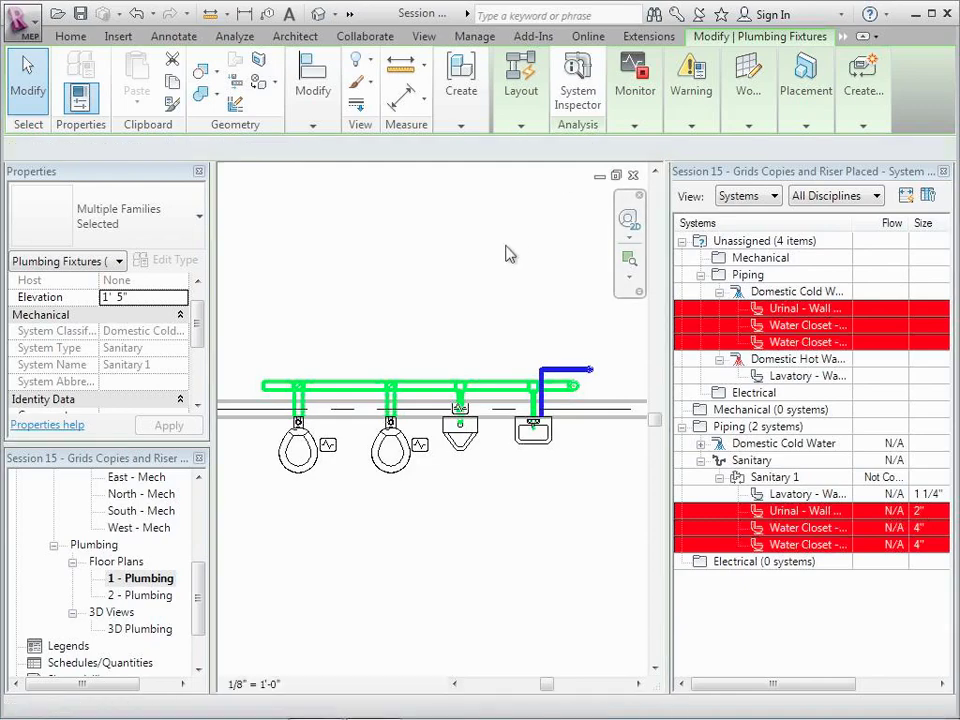
key(Escape)
Step: Try to connect the urinal into the short horizontal cold water pipe between the lavatory and the riser
click(474, 452)
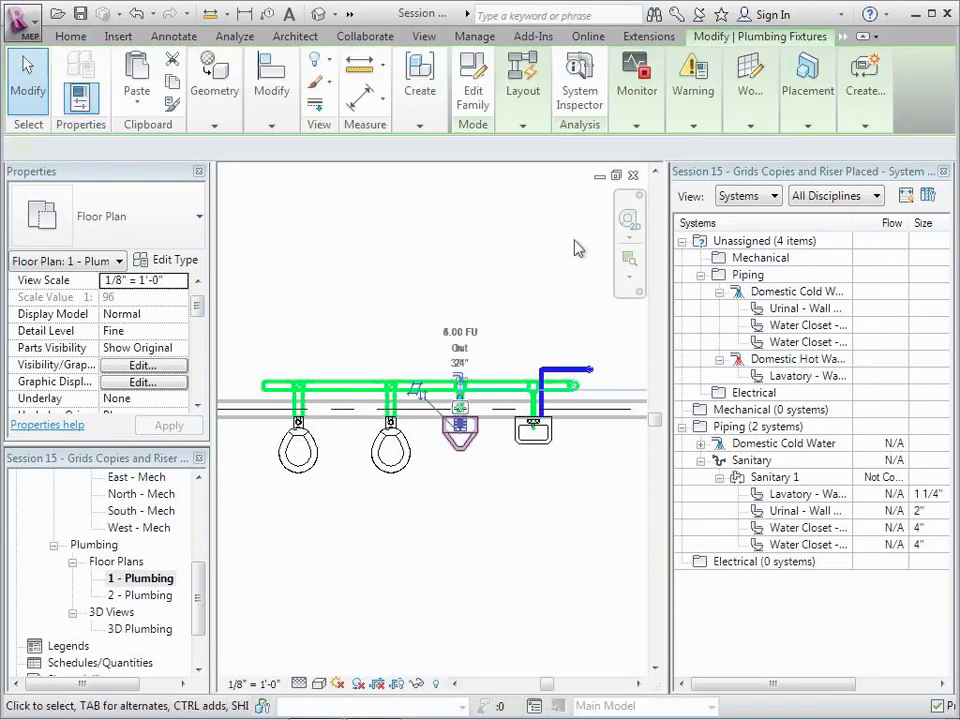
click(530, 128)
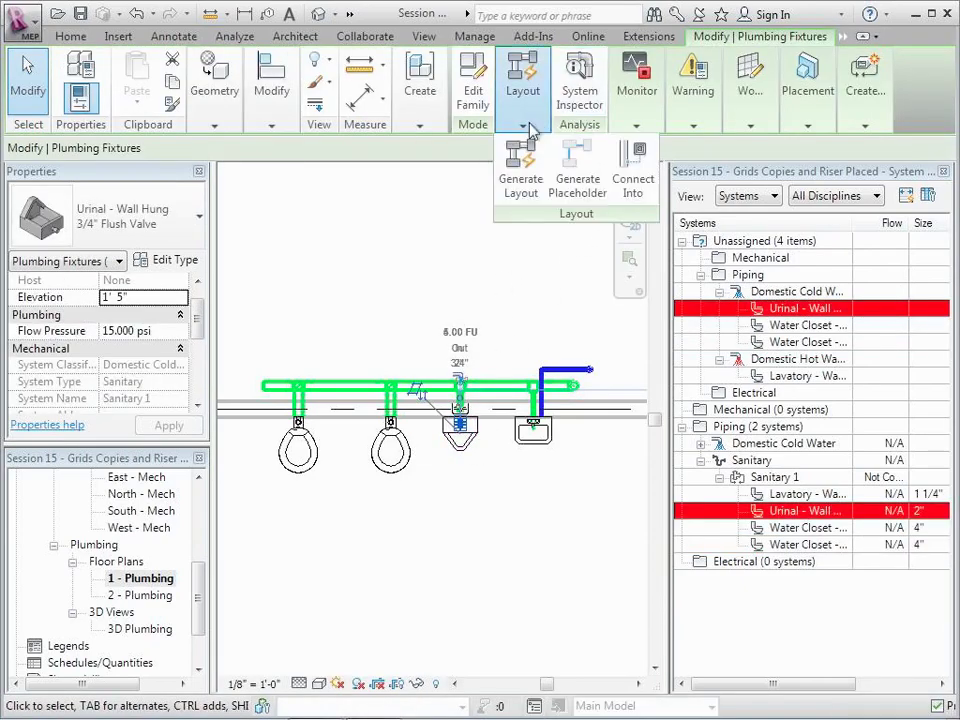
click(632, 167)
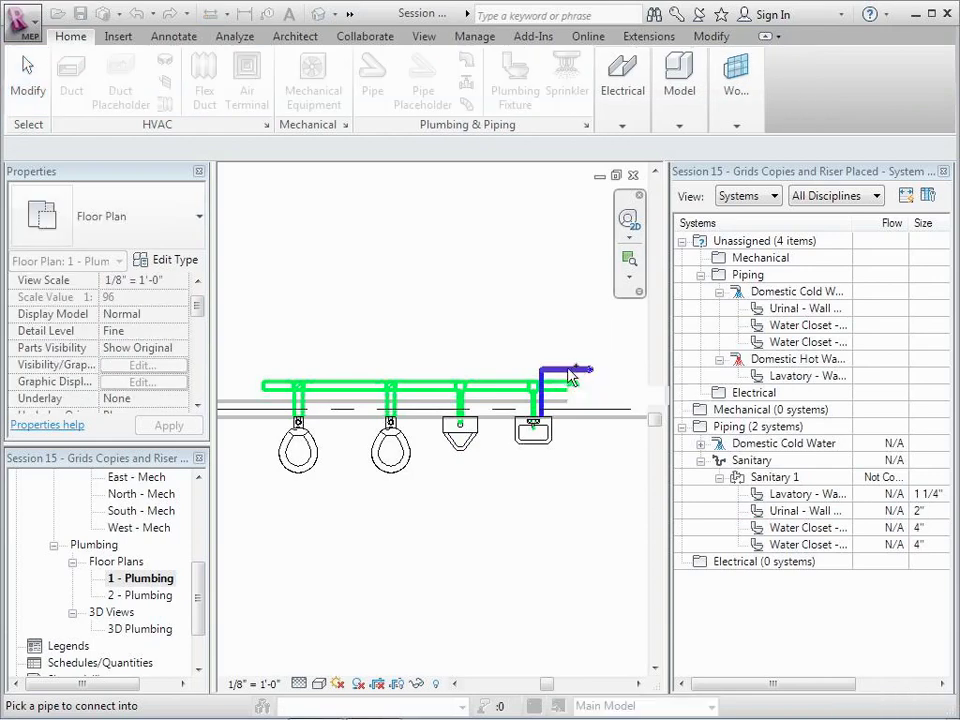
click(570, 376)
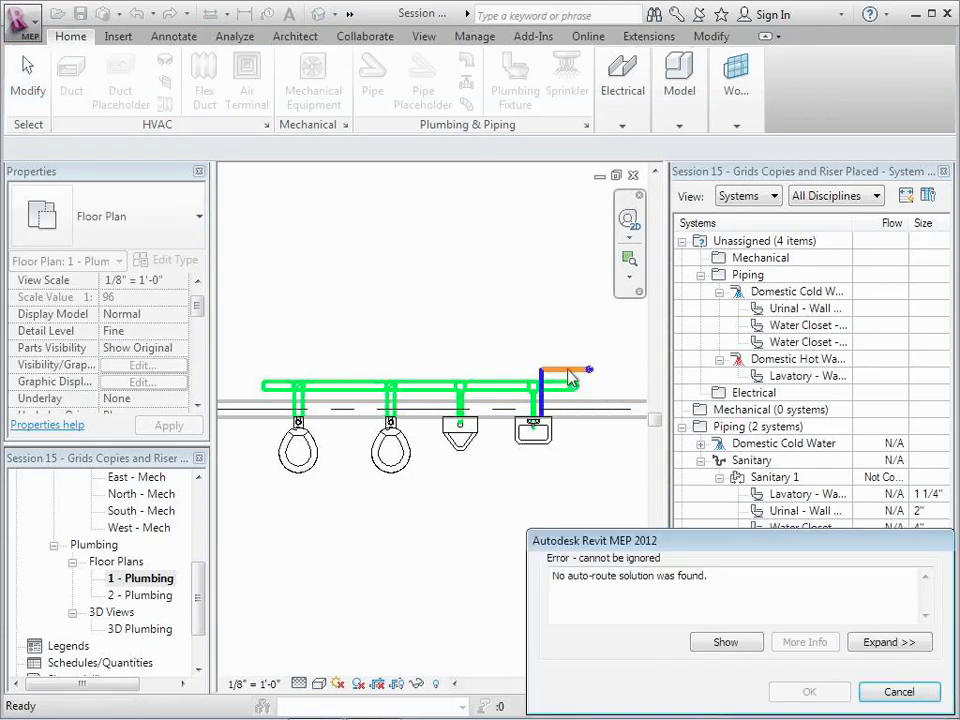
click(888, 693)
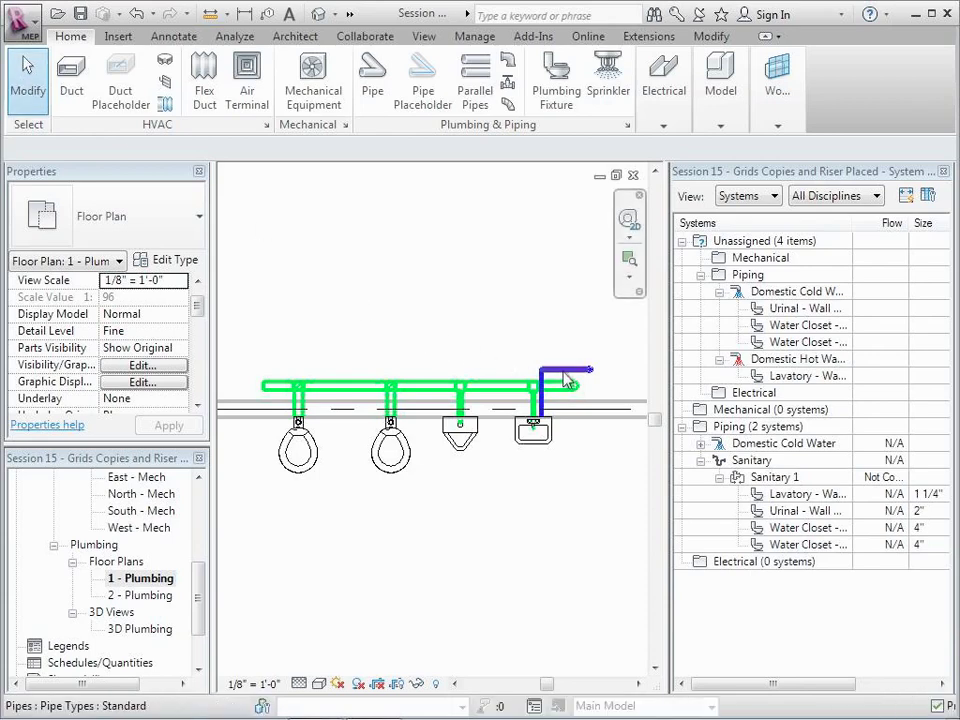
Step: Extend the horizontal cold water pipe past the urinal and the nearer water closet, to about 10' 1" from the riser
click(550, 378)
click(545, 375)
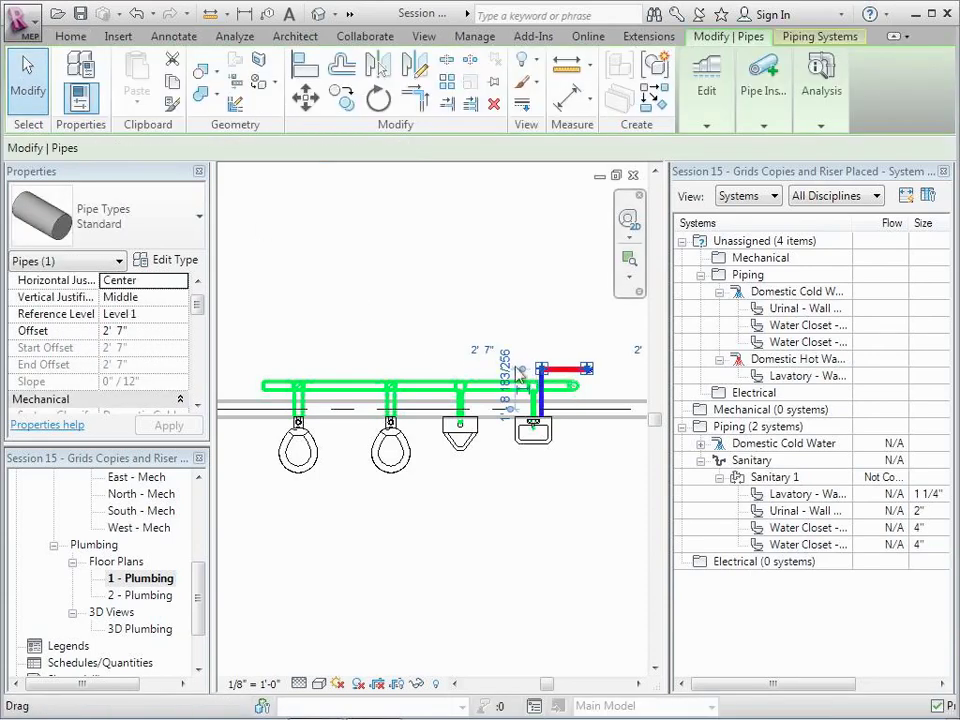
click(357, 370)
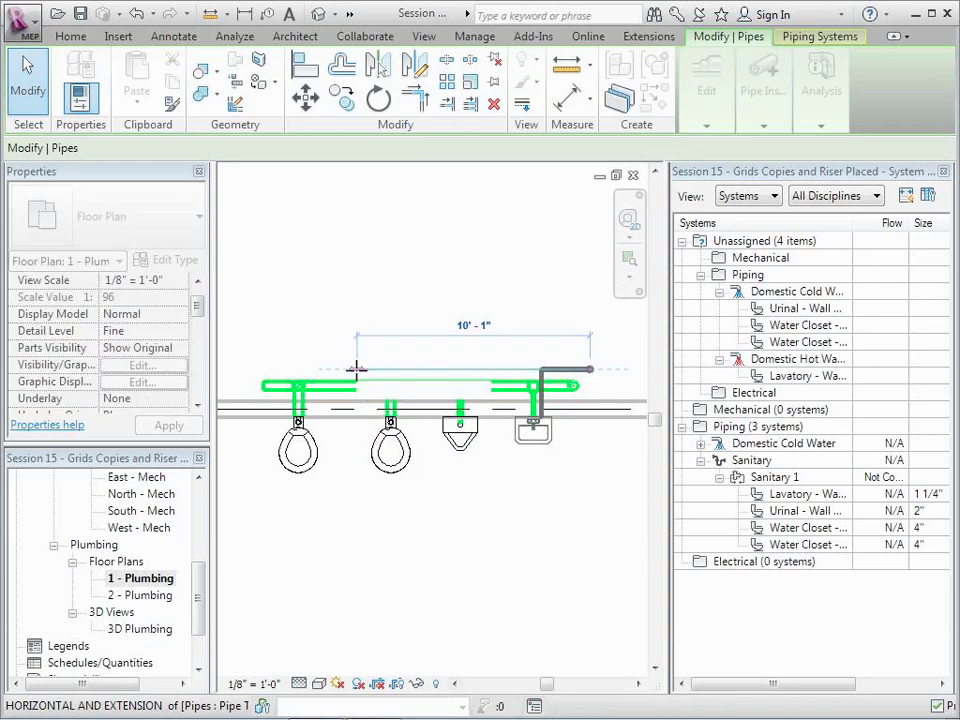
key(Escape)
key(Escape)
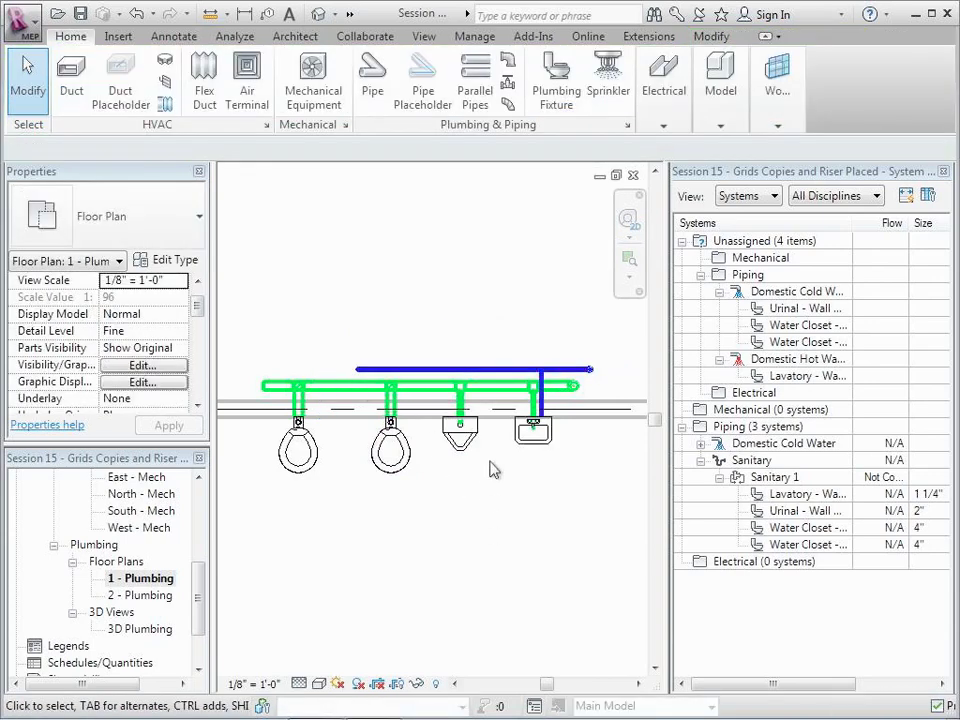
Step: Try to connect the urinal into the extended horizontal cold water pipe
click(479, 433)
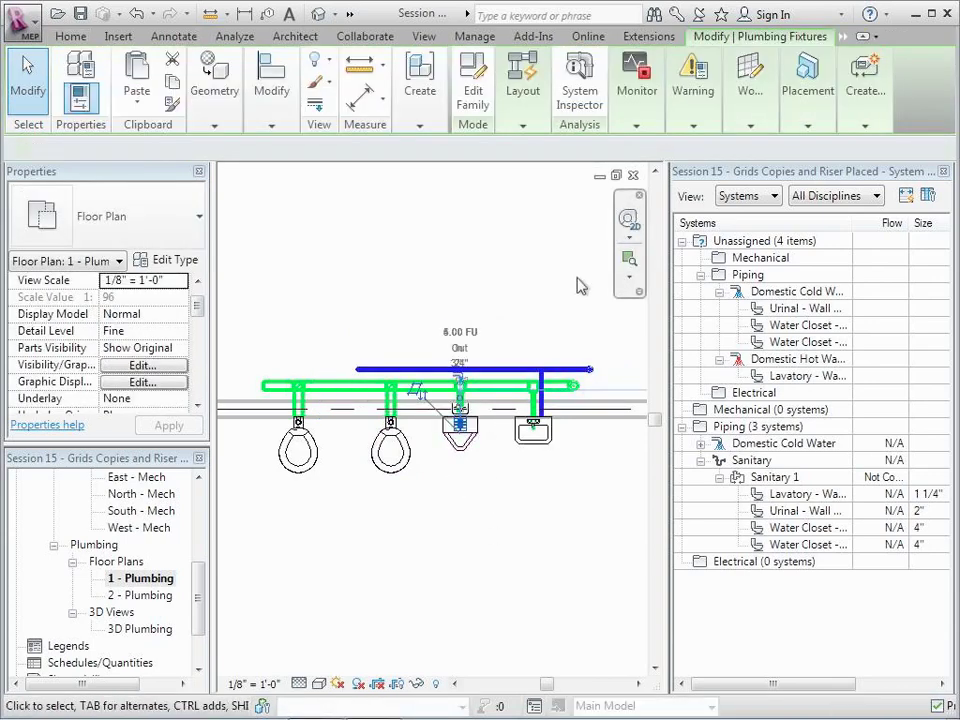
mouse_move(521, 129)
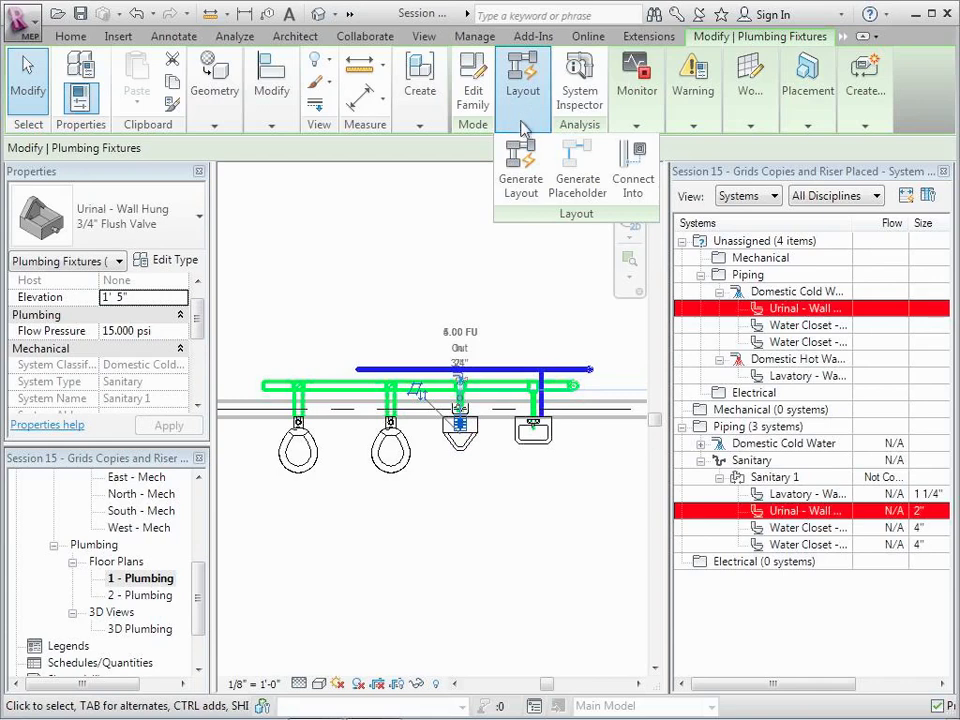
click(630, 183)
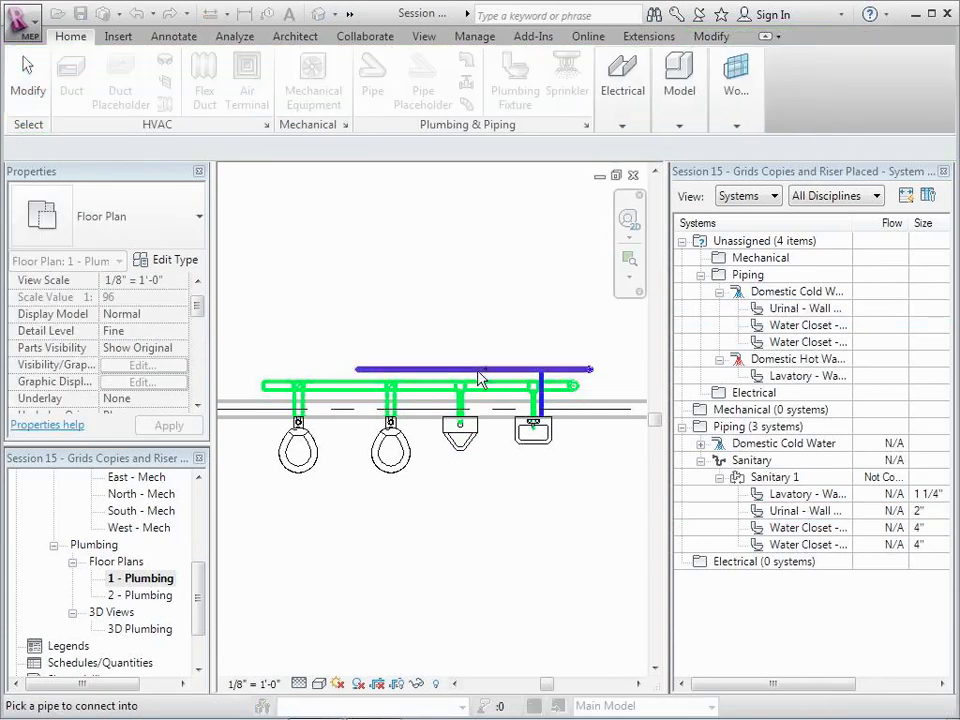
click(480, 377)
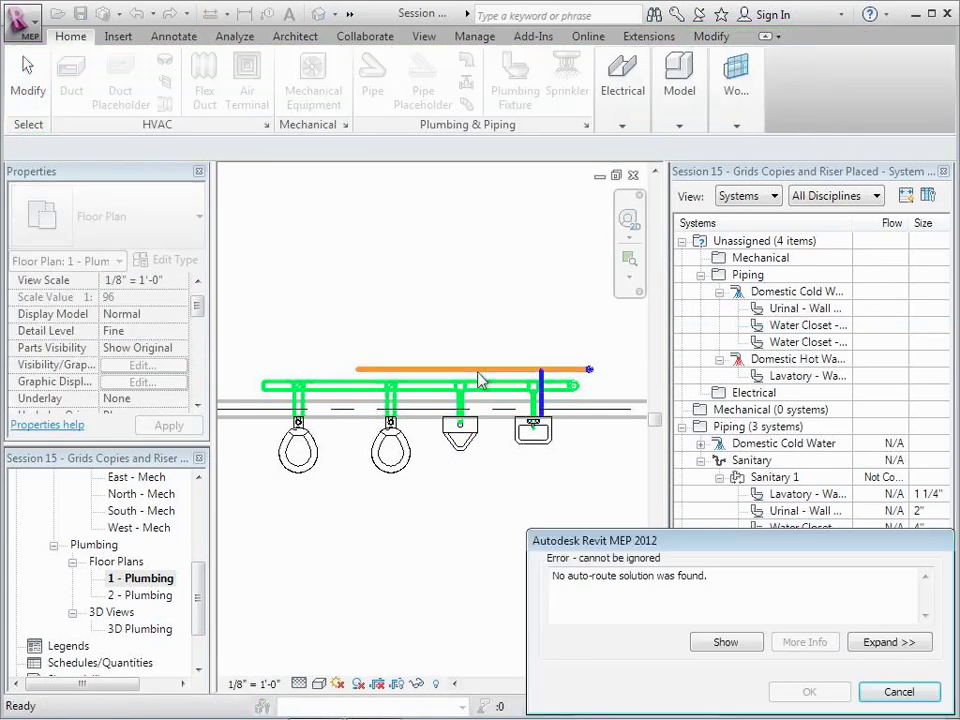
click(889, 691)
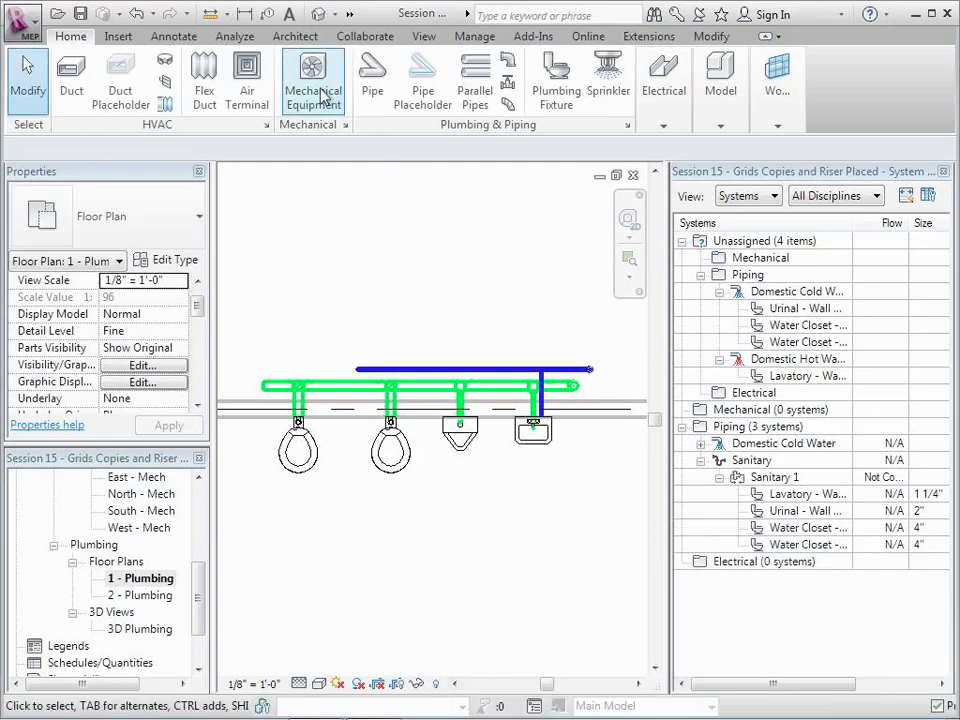
Step: In the default 3D view, set the offset of the long horizontal 1/2" cold water pipe behind the fixtures to 0' 4"
click(318, 16)
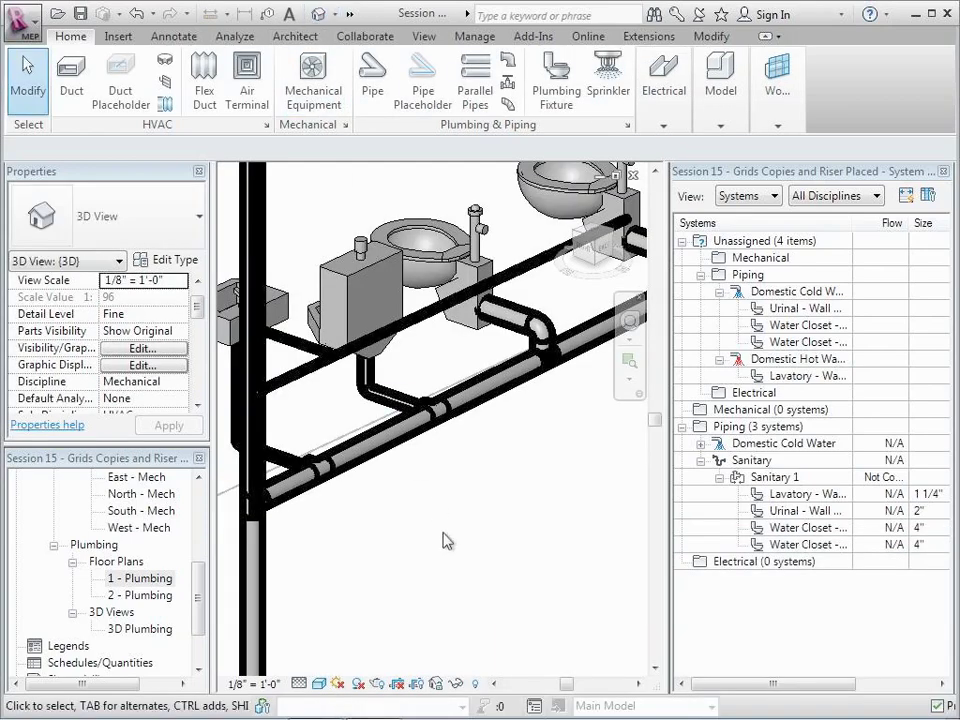
click(410, 330)
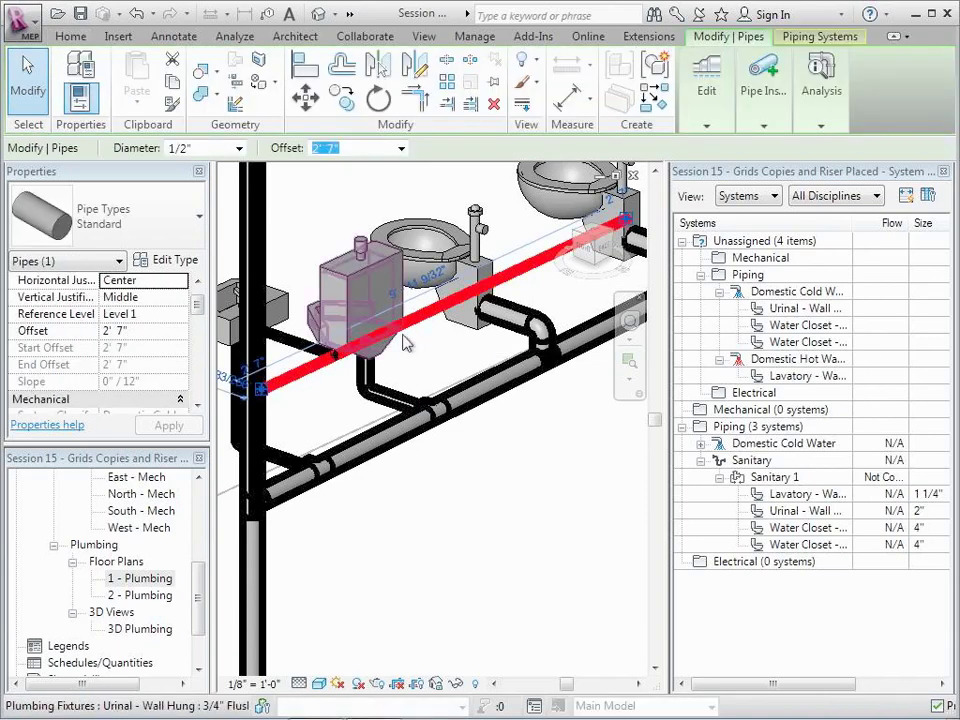
click(149, 331)
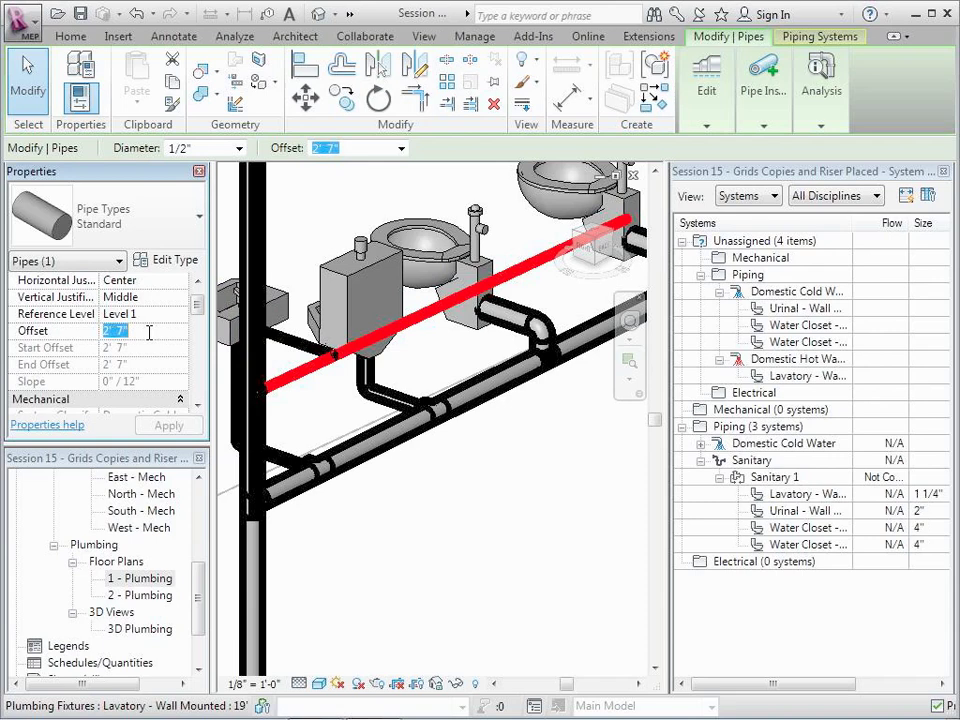
text(0' 4)
key(Return)
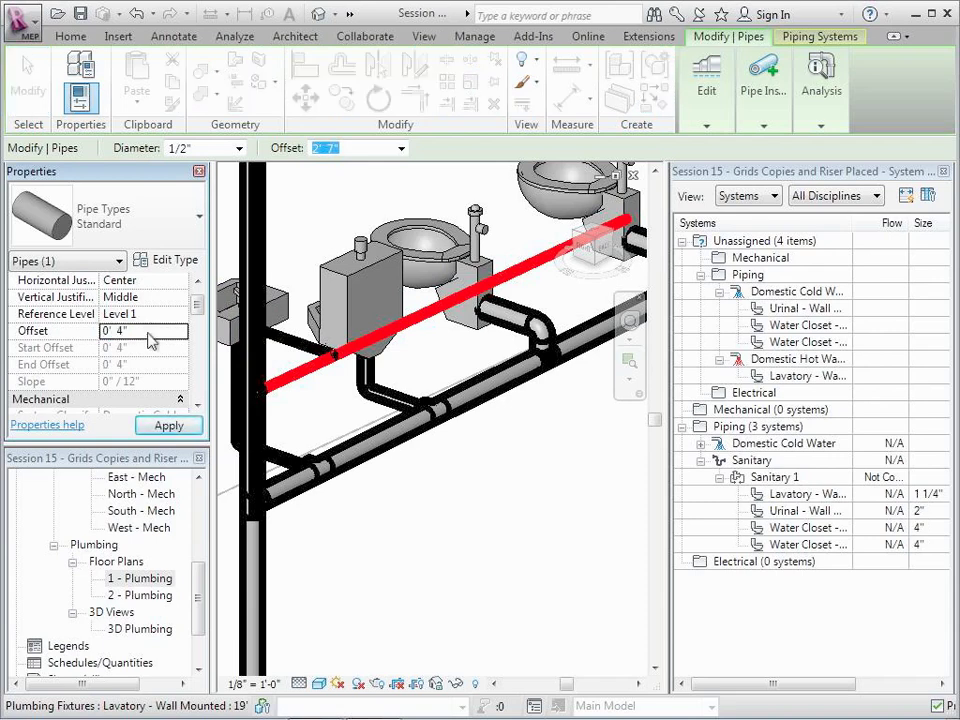
click(174, 426)
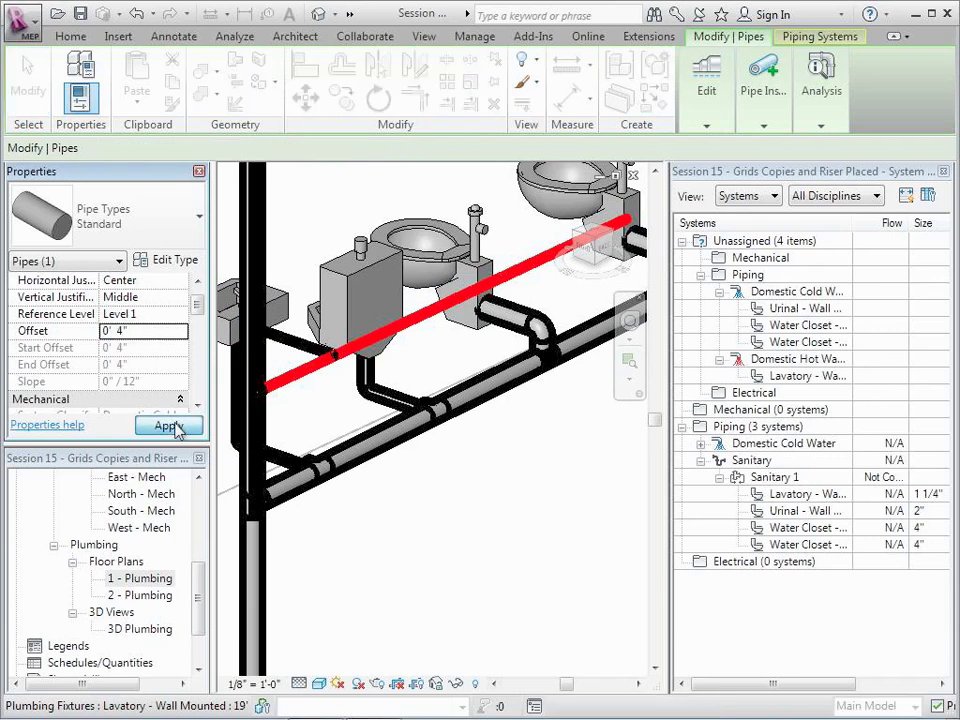
click(429, 589)
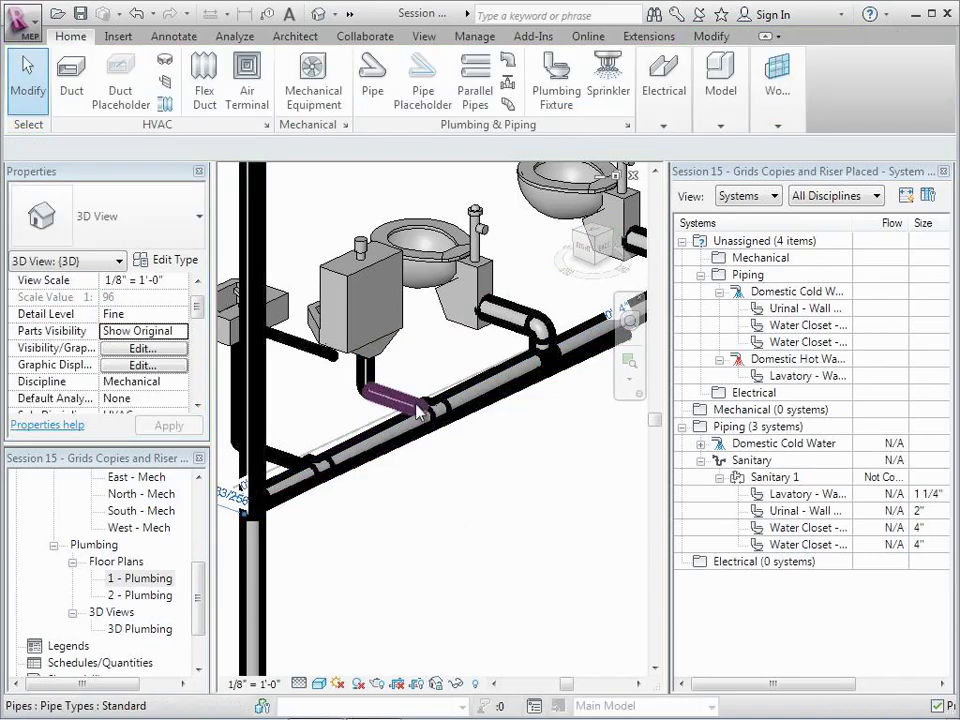
Step: Connect the water closet next to the urinal into the lowered horizontal cold water pipe
click(478, 280)
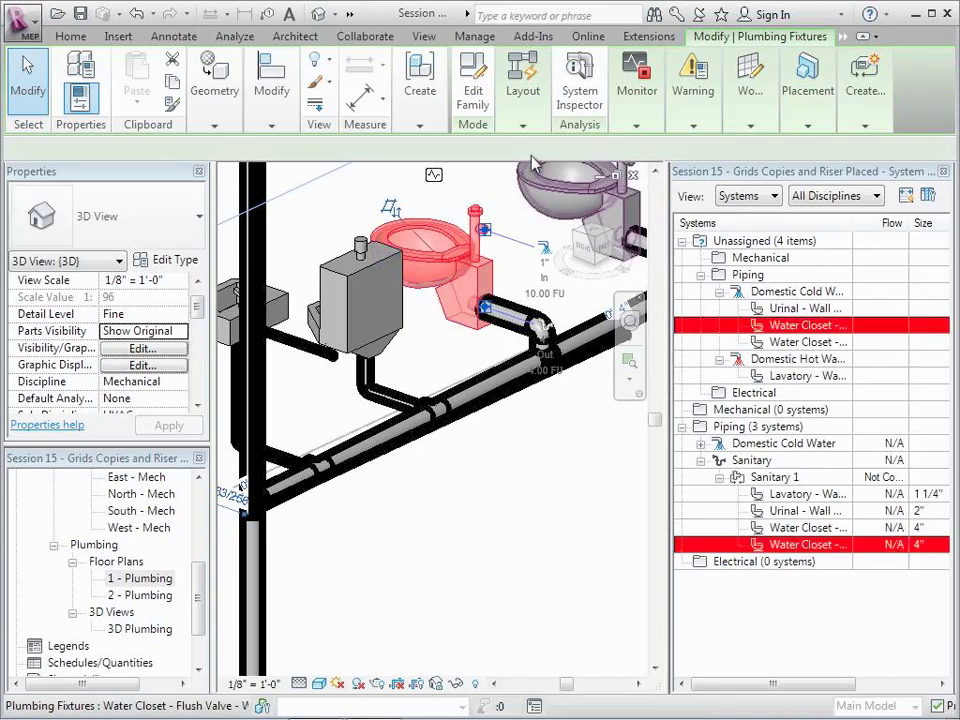
click(530, 117)
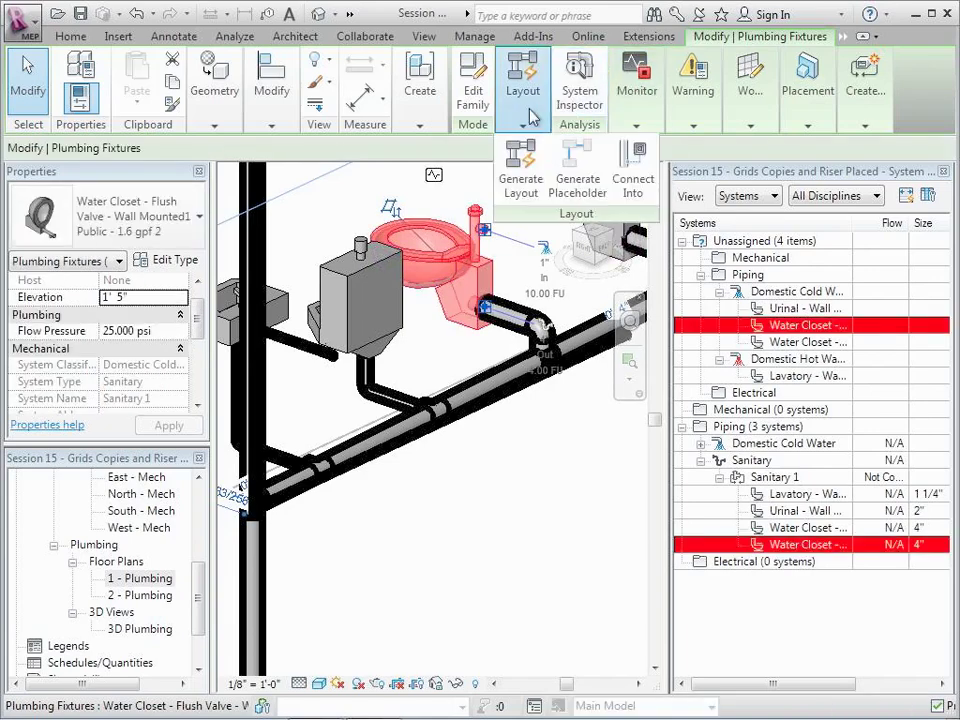
click(633, 163)
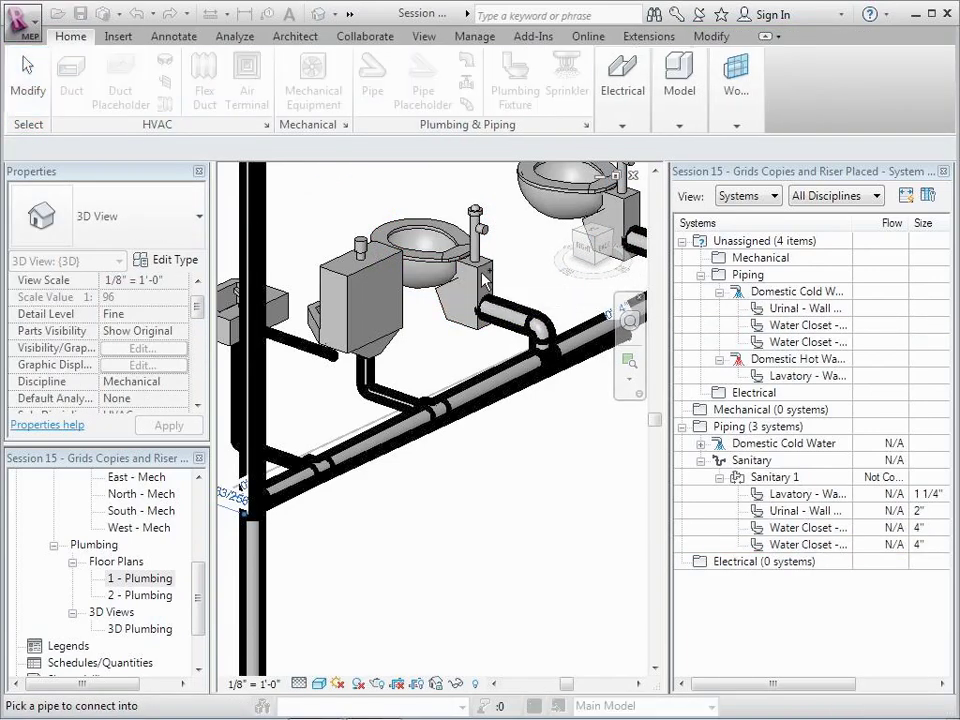
click(519, 393)
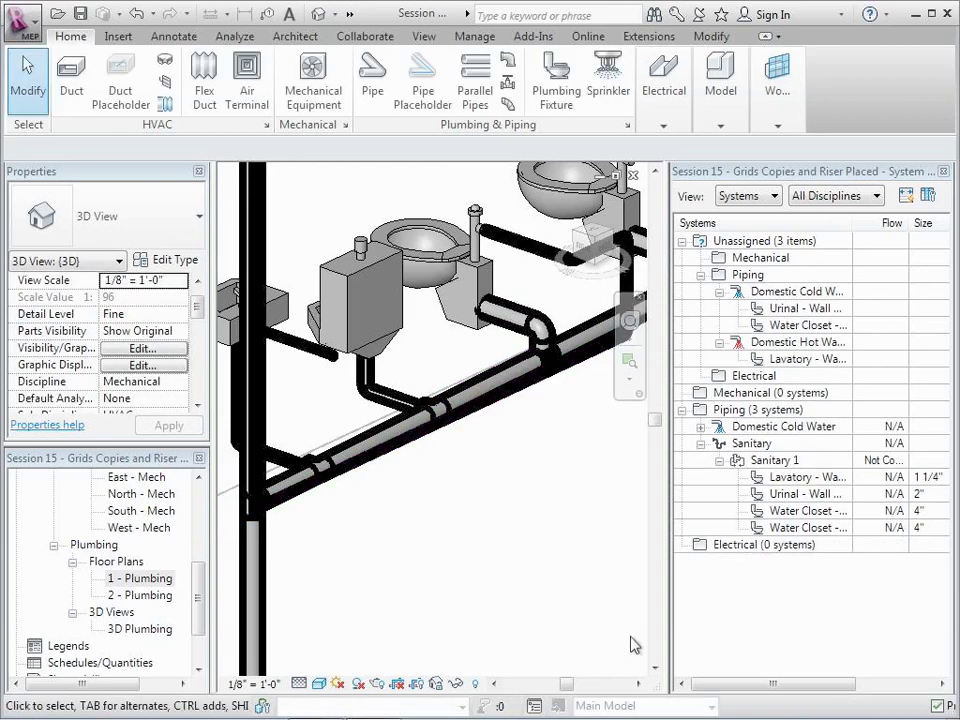
click(639, 684)
click(639, 684)
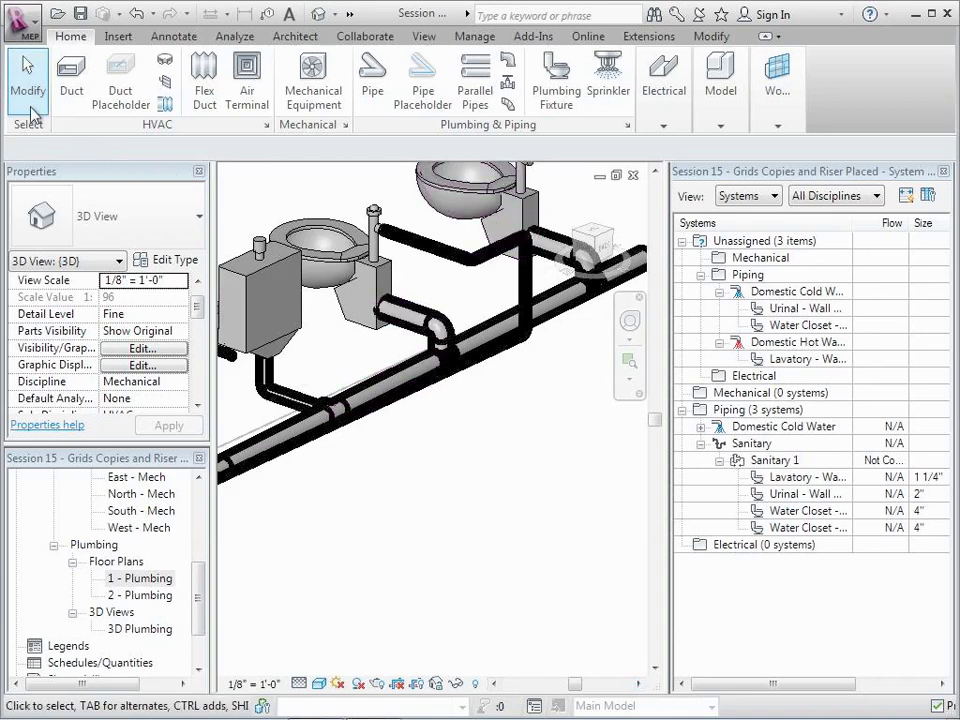
Step: Move the vertical 1" cold water pipe of the connected water closet closer to that fixture, away from the farther water closet
click(526, 303)
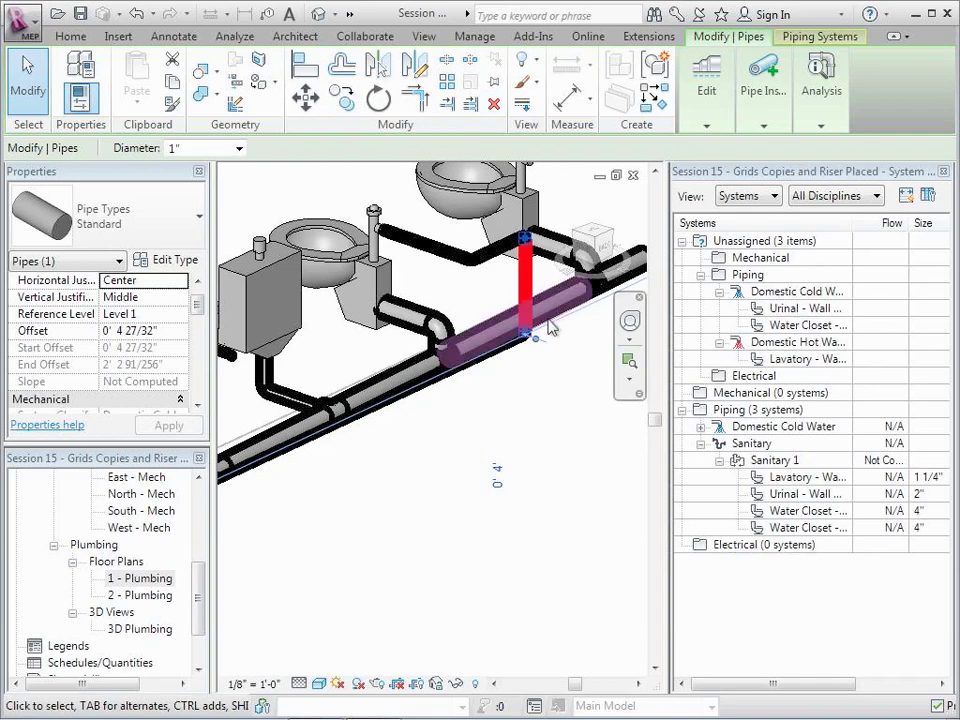
drag(517, 286, 494, 301)
click(547, 449)
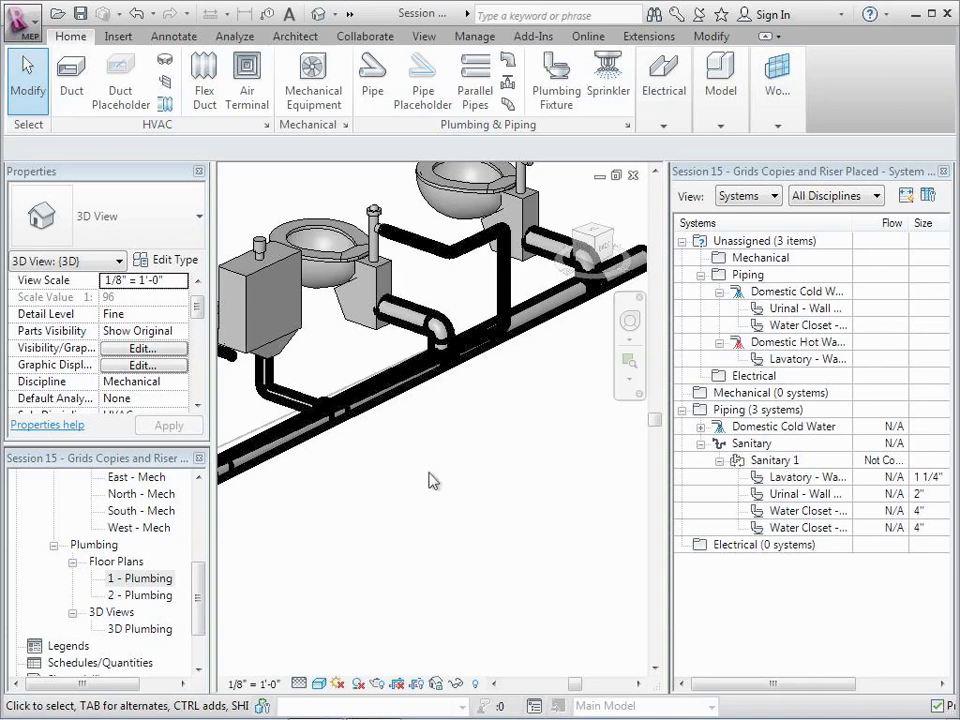
Step: Examine the cold water piping in the 2 - Plumbing and 1 - Plumbing plans, the 3D Plumbing view and the whole default 3D view
double_click(135, 597)
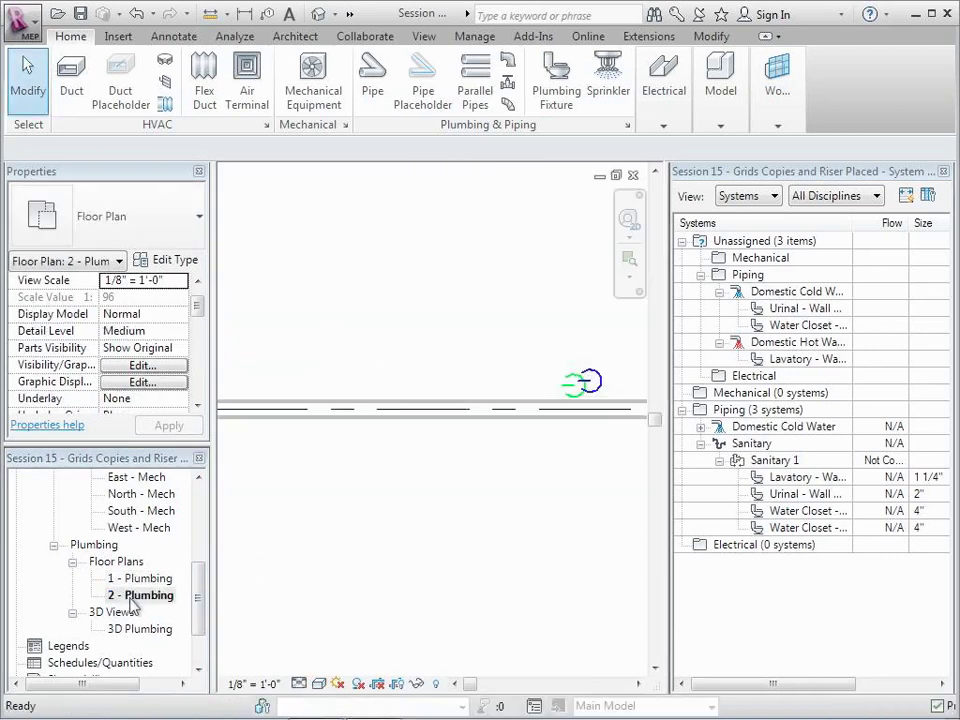
double_click(139, 579)
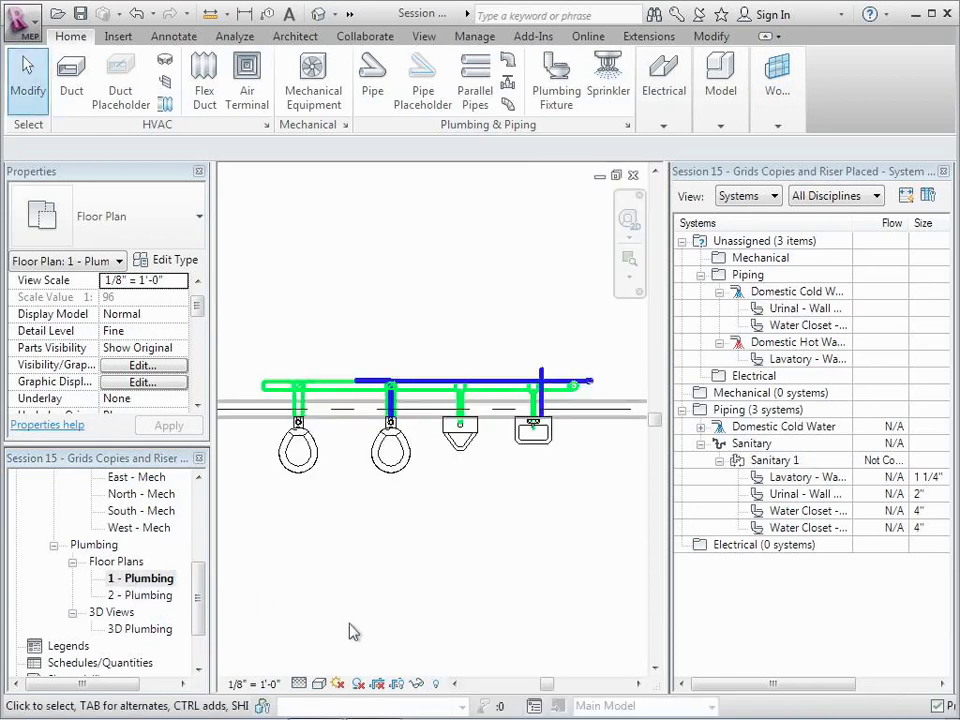
double_click(155, 632)
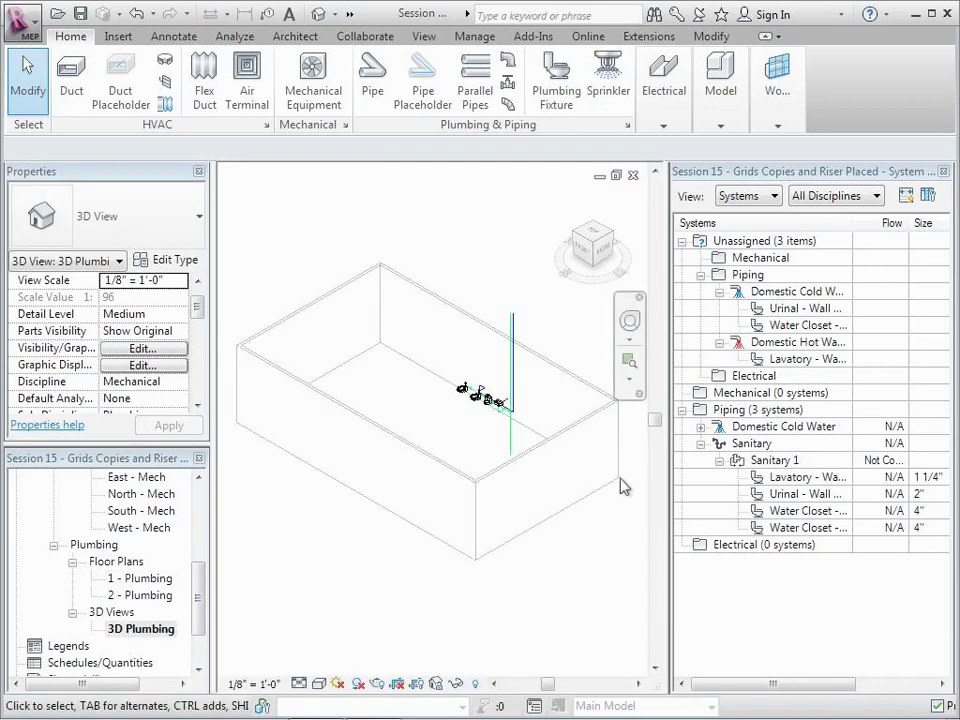
click(318, 14)
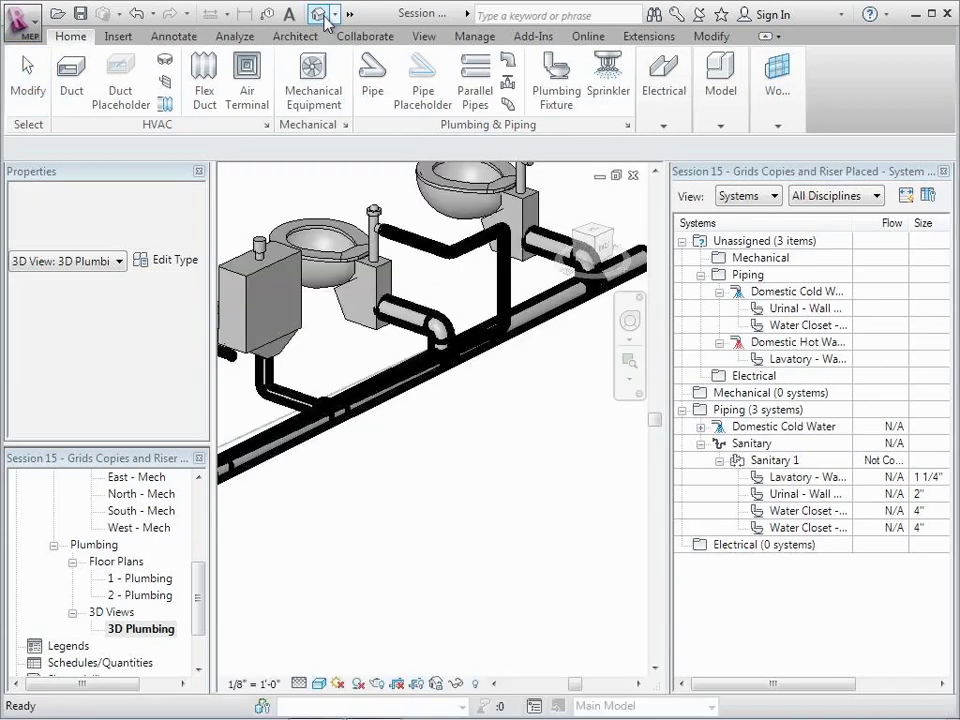
key(z)
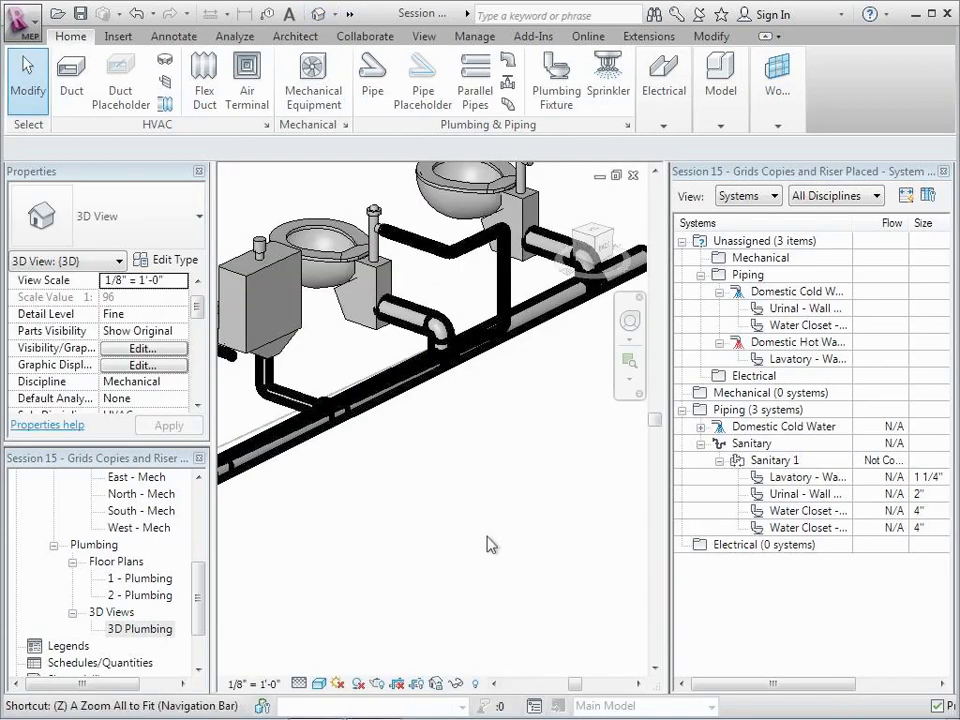
key(a)
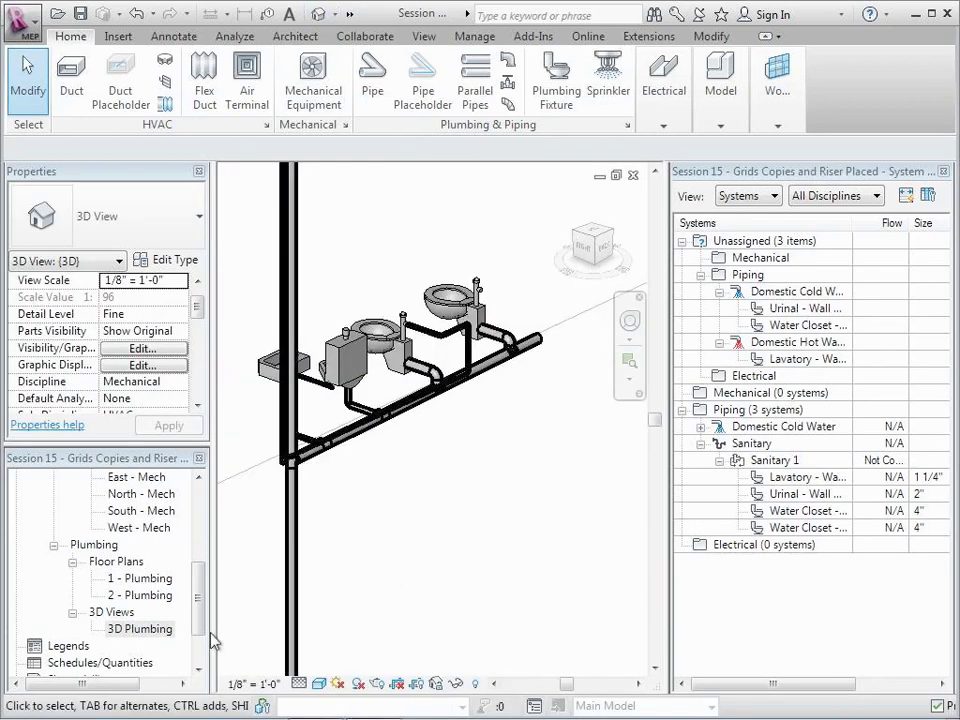
Step: Examine the piping around the fixtures in the 3D Plumbing view and the filters in that view's Visibility/Graphic Overrides
double_click(140, 629)
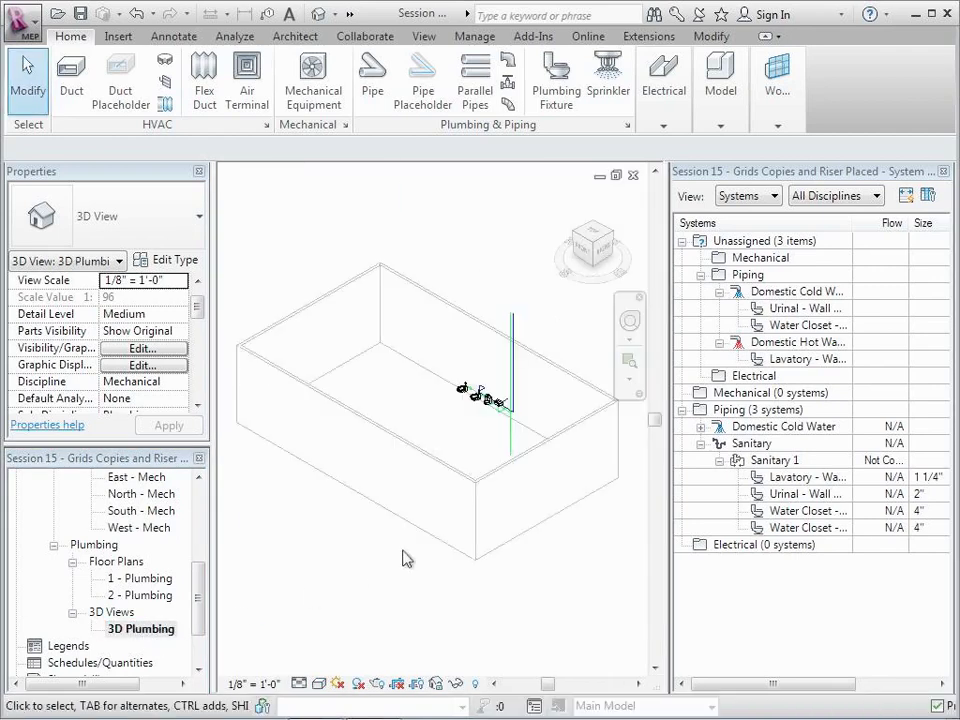
click(630, 362)
drag(472, 392, 546, 493)
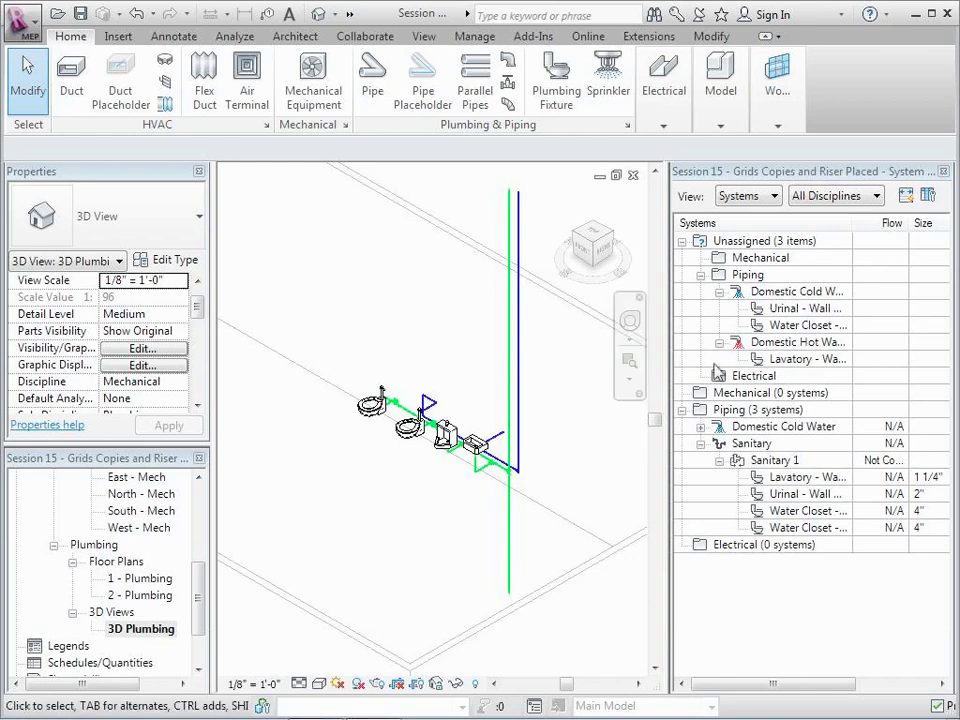
key(v)
key(v)
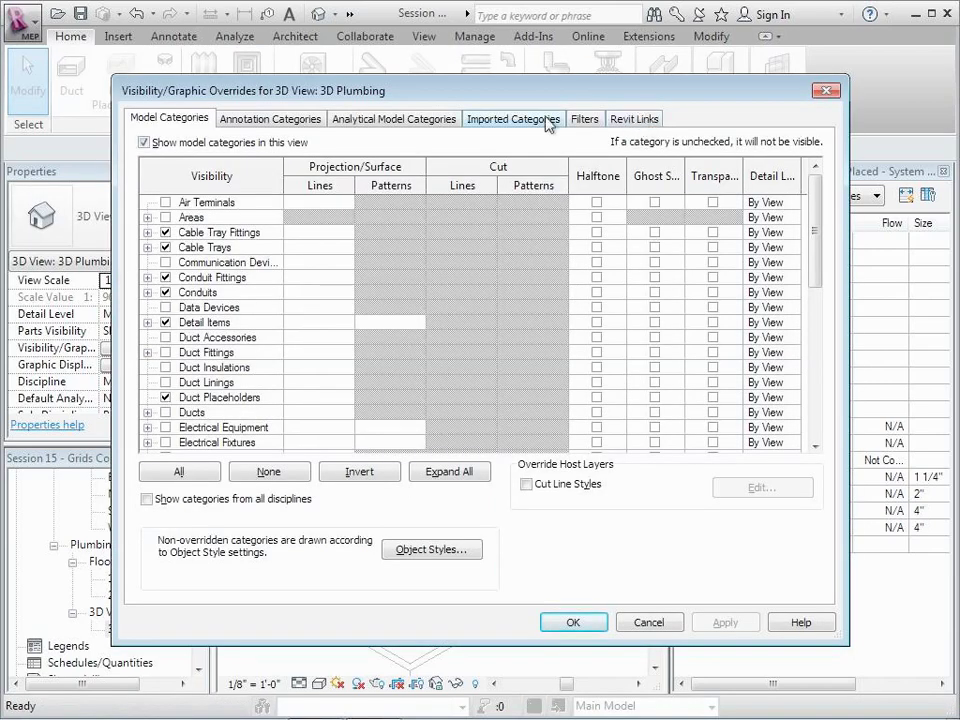
click(585, 119)
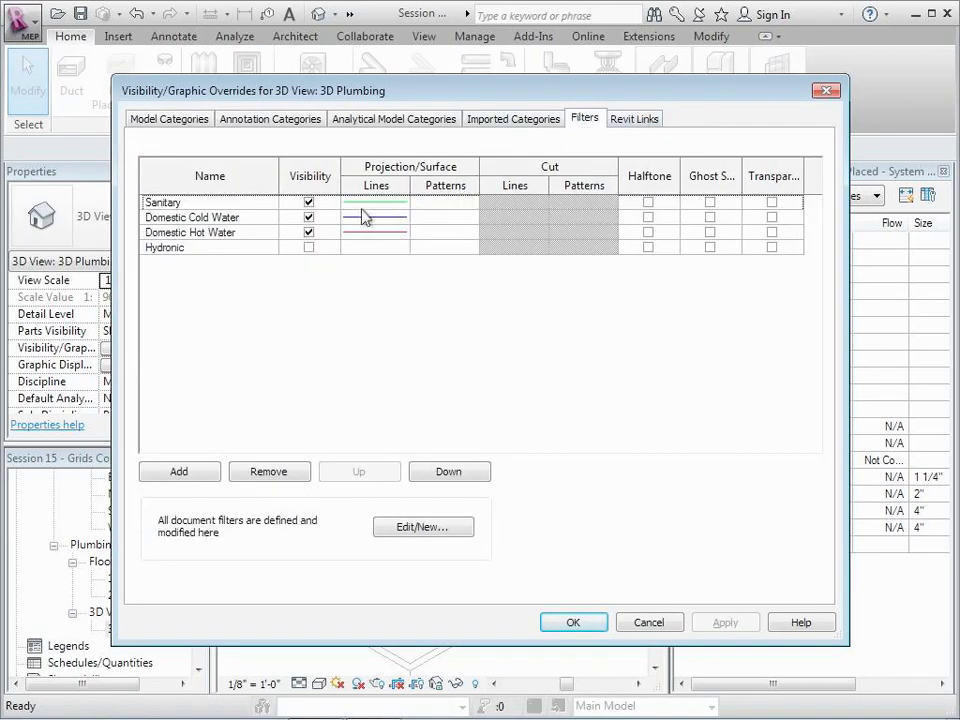